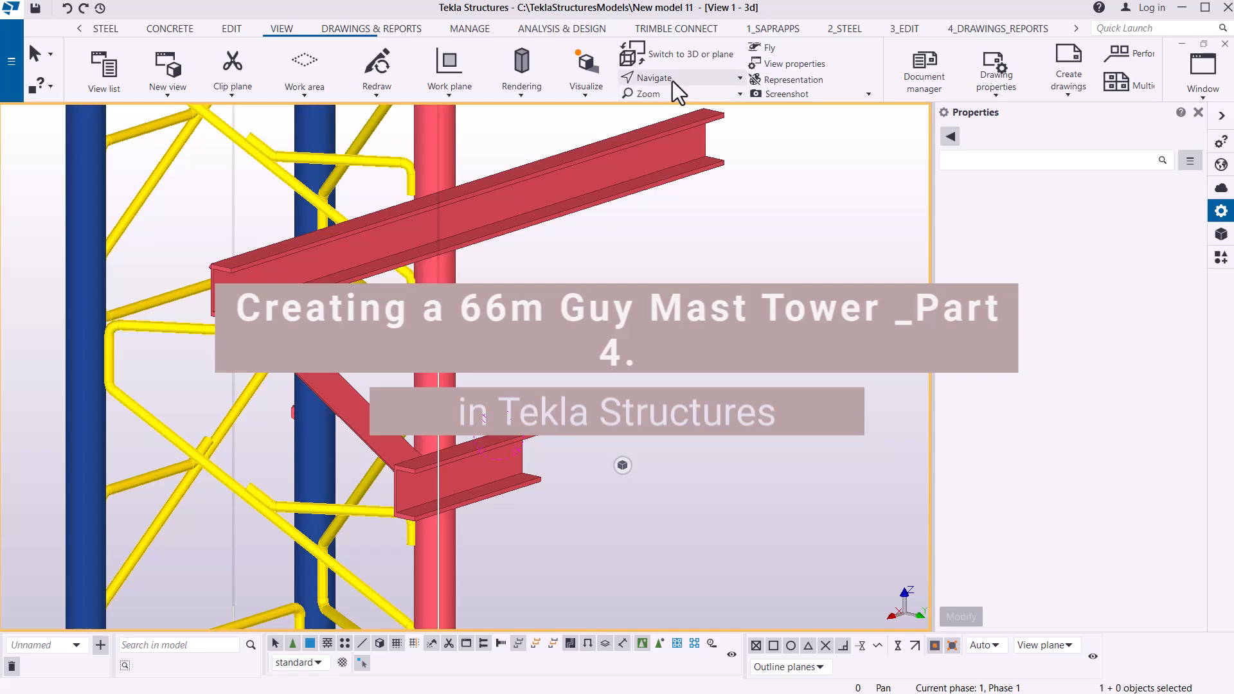
# Change the red CHS76.1*5.0 tower column to class 4.
pyautogui.click(674, 105)
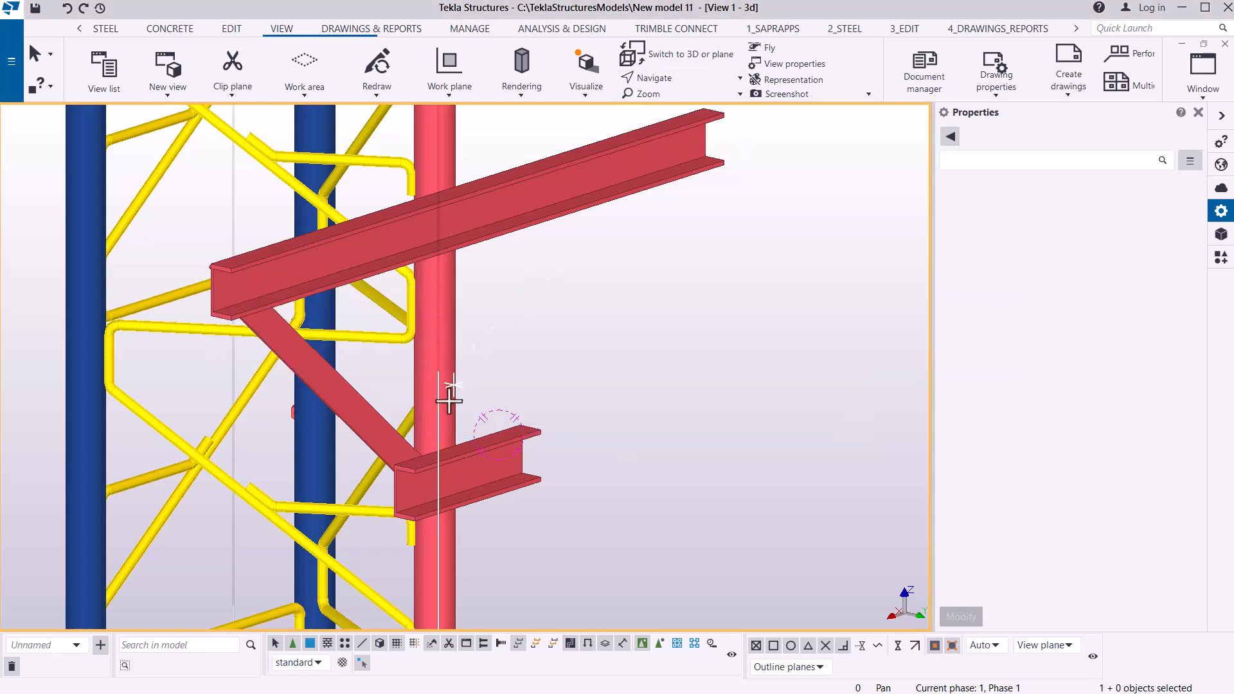
pyautogui.moveTo(461, 434)
pyautogui.mouseDown()
pyautogui.moveTo(234, 400)
pyautogui.moveTo(407, 403)
pyautogui.moveTo(508, 385)
pyautogui.moveTo(661, 399)
pyautogui.moveTo(441, 436)
pyautogui.moveTo(587, 413)
pyautogui.moveTo(709, 414)
pyautogui.moveTo(383, 469)
pyautogui.moveTo(342, 454)
pyautogui.moveTo(361, 422)
pyautogui.moveTo(428, 403)
pyautogui.moveTo(441, 422)
pyautogui.mouseUp()
pyautogui.rightClick(572, 317)
pyautogui.click(614, 324)
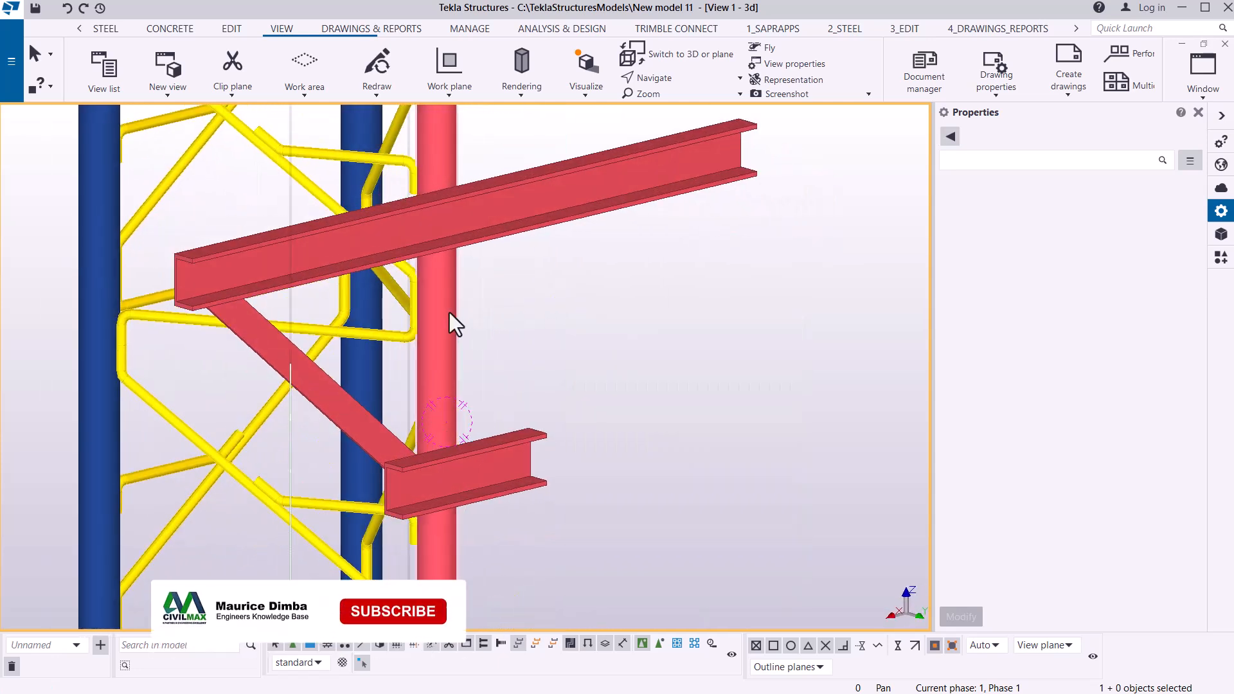
pyautogui.click(450, 324)
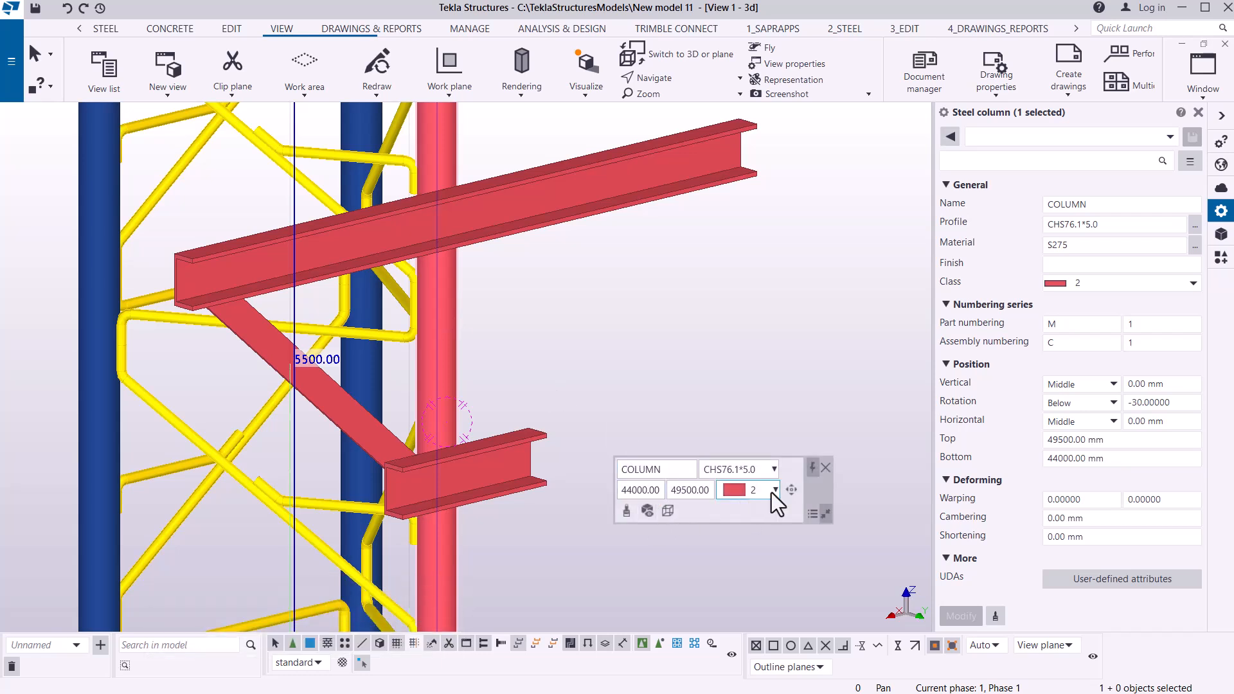
pyautogui.click(776, 490)
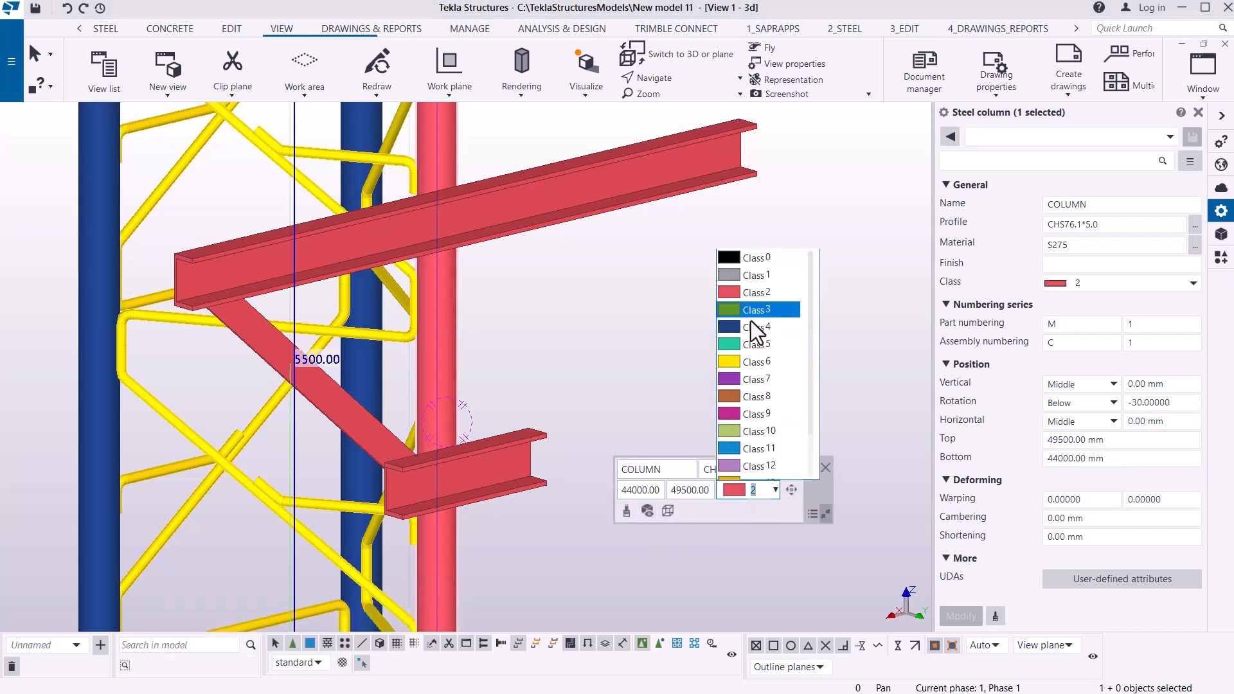
pyautogui.click(733, 326)
pyautogui.click(643, 294)
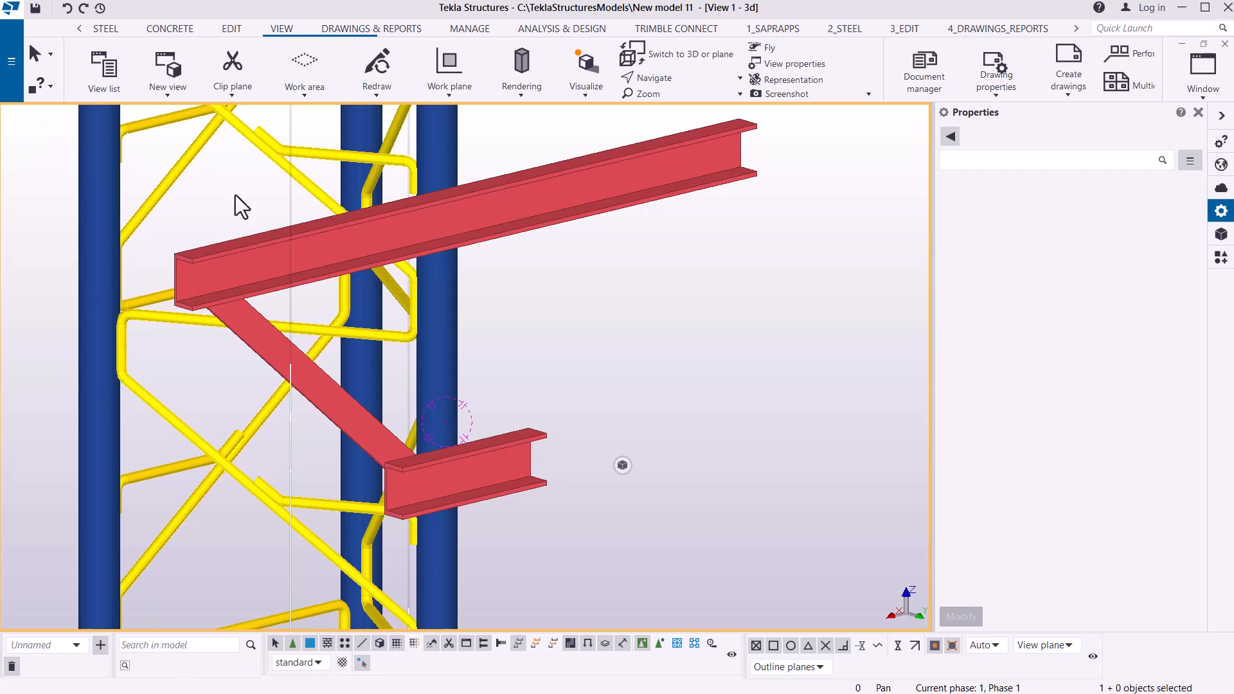
# Open the Applications & components catalog and examine where the short PFC beam meets the tower column from several angles.
pyautogui.click(1221, 258)
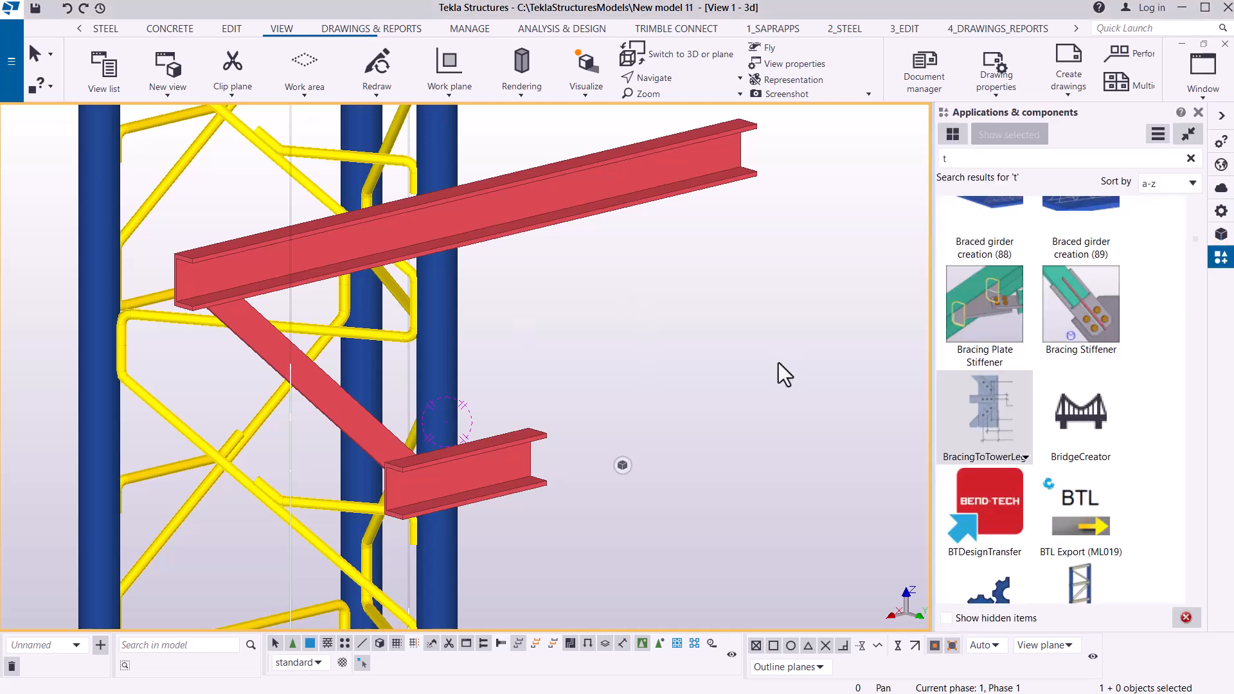
pyautogui.scroll(3, 388, 461)
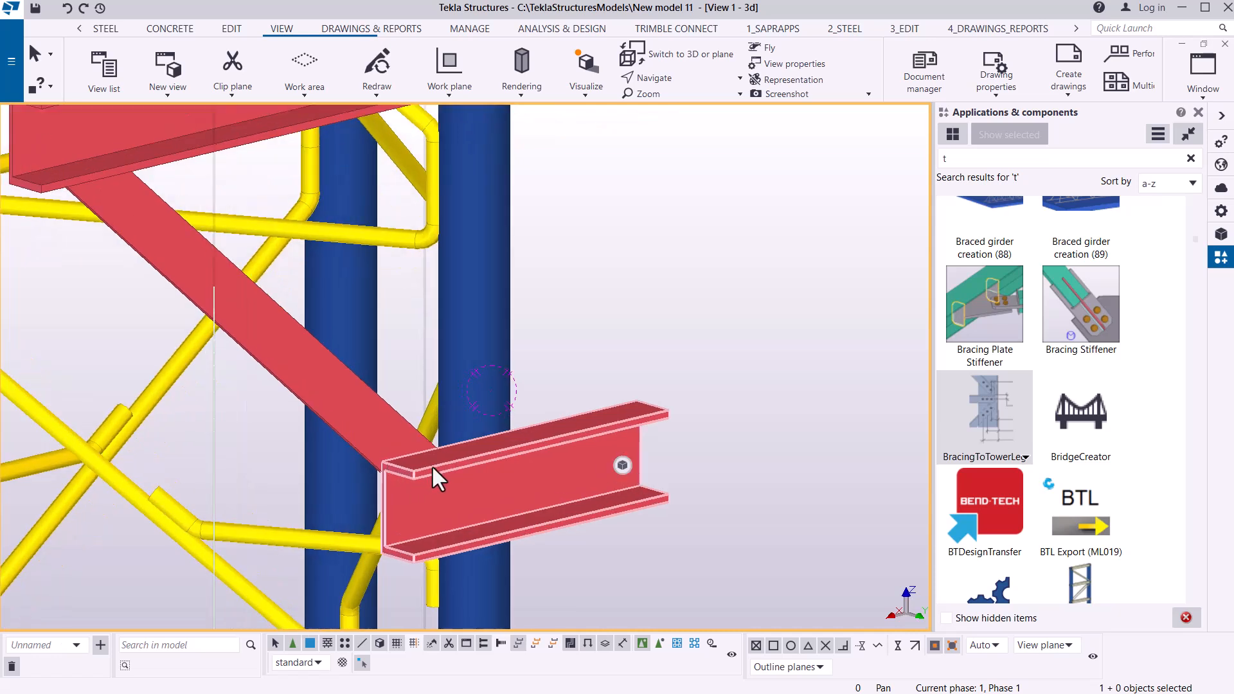
pyautogui.scroll(1, 428, 465)
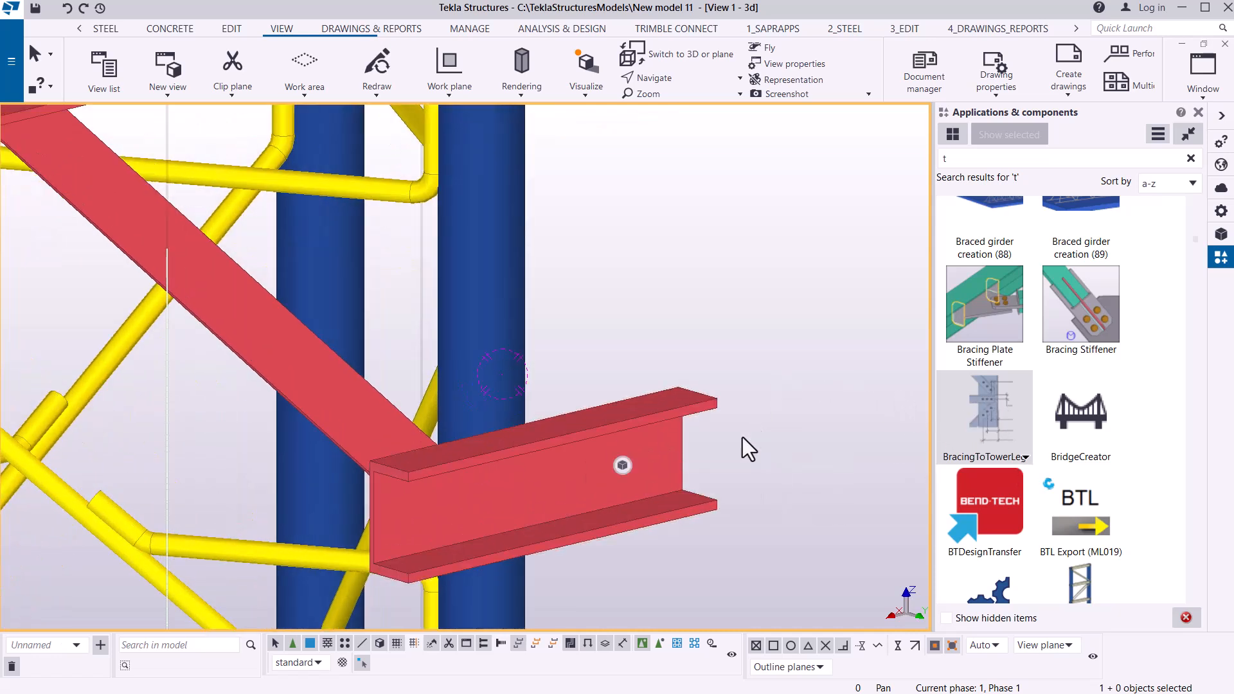
pyautogui.scroll(-4, 766, 498)
pyautogui.click(669, 79)
pyautogui.click(673, 101)
pyautogui.scroll(2, 647, 438)
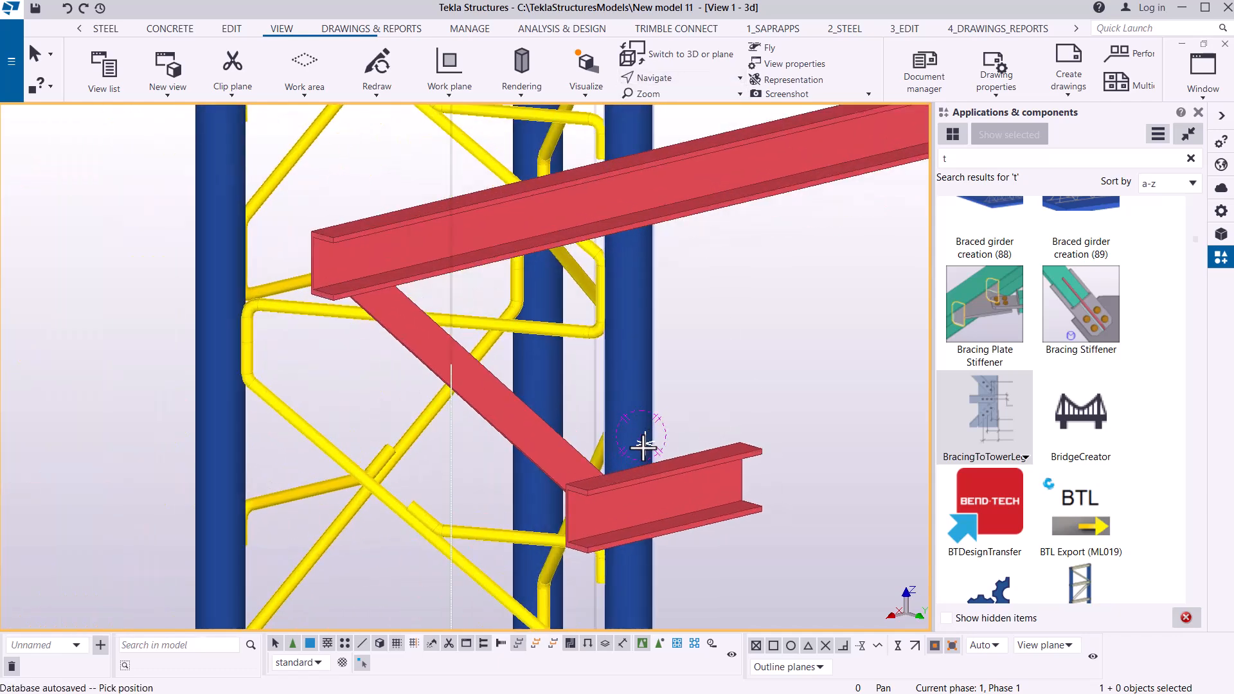
pyautogui.moveTo(642, 450); pyautogui.dragTo(739, 353)
pyautogui.rightClick(749, 287)
pyautogui.click(790, 303)
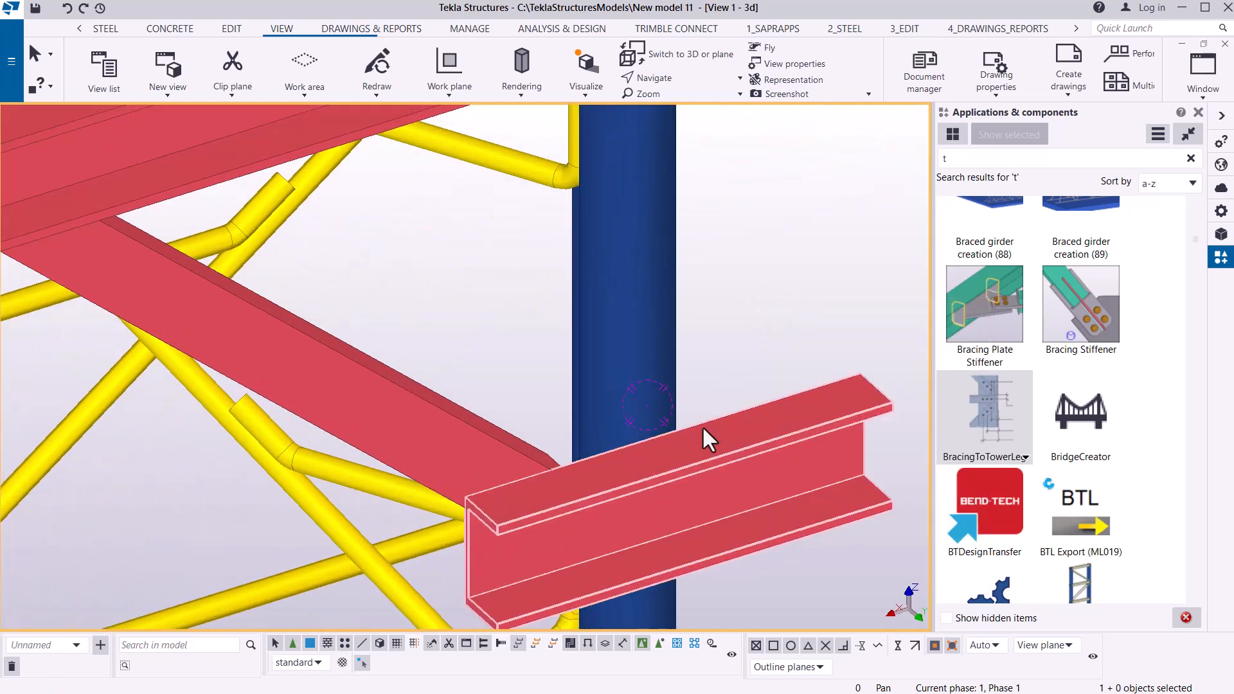
pyautogui.scroll(2, 701, 421)
pyautogui.click(683, 79)
pyautogui.click(685, 102)
pyautogui.moveTo(672, 440); pyautogui.dragTo(649, 404)
pyautogui.scroll(5, 645, 401)
pyautogui.rightClick(702, 346)
# Create one divided line point midway along the rear top-flange edge of the short PFC beam.
pyautogui.click(700, 415)
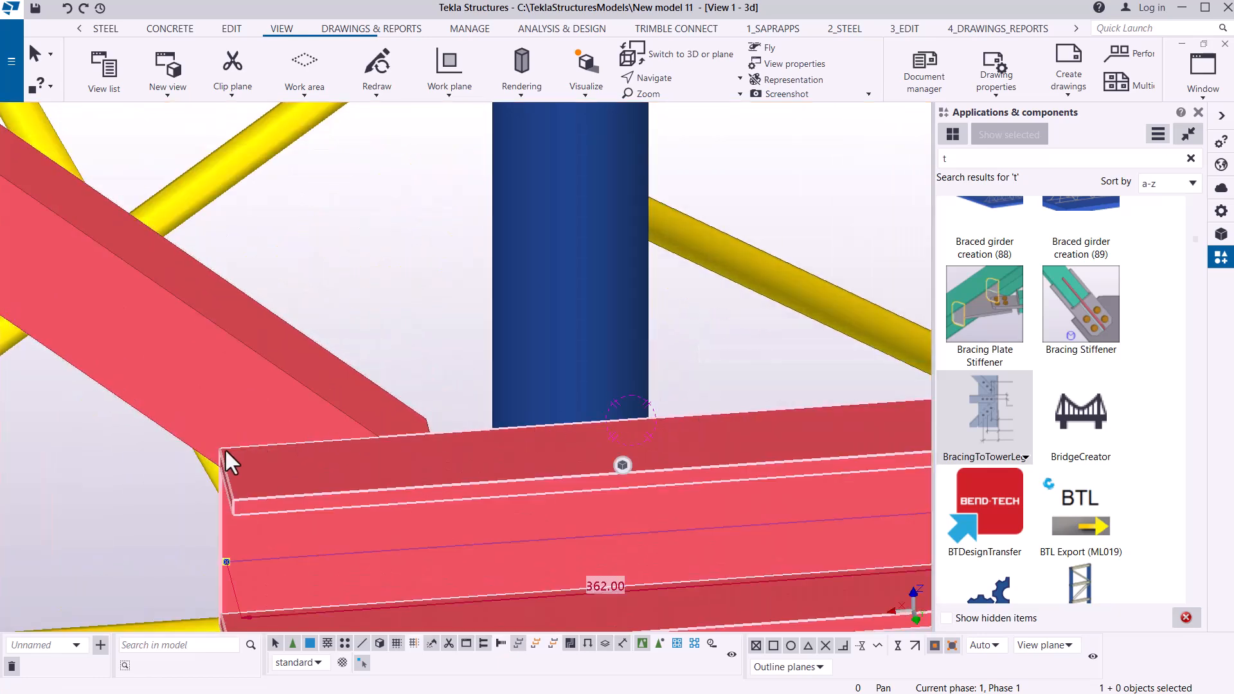
pyautogui.scroll(-2, 225, 449)
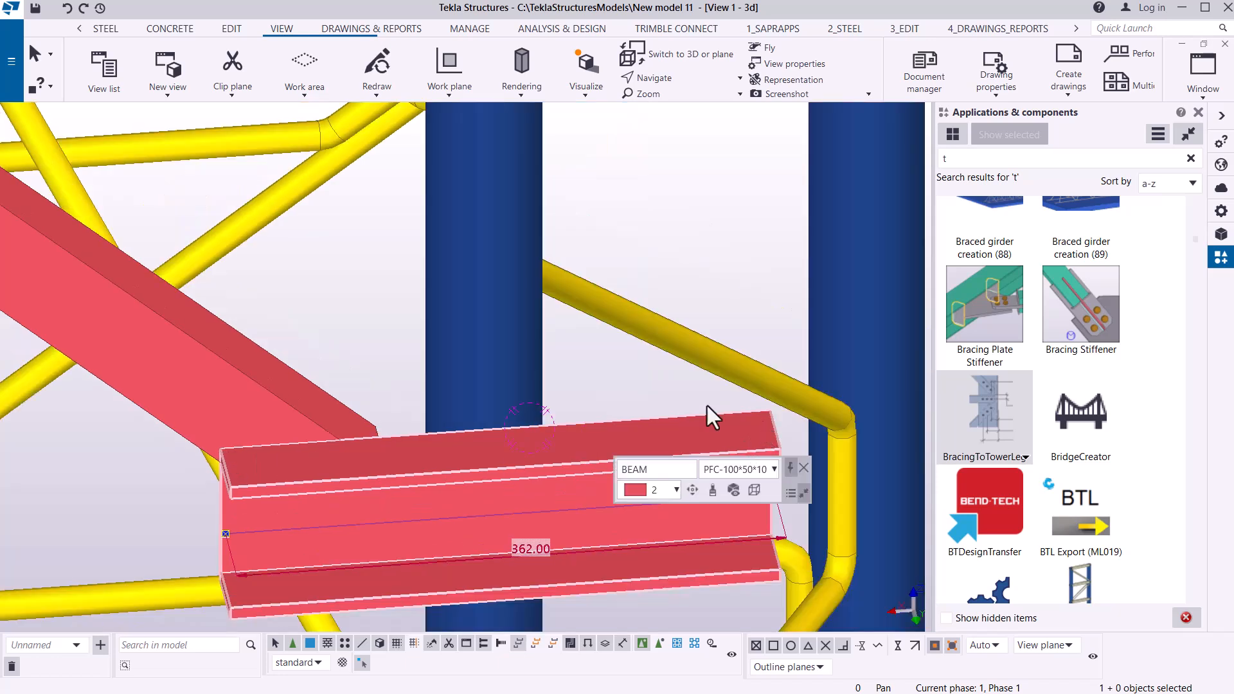
pyautogui.click(232, 28)
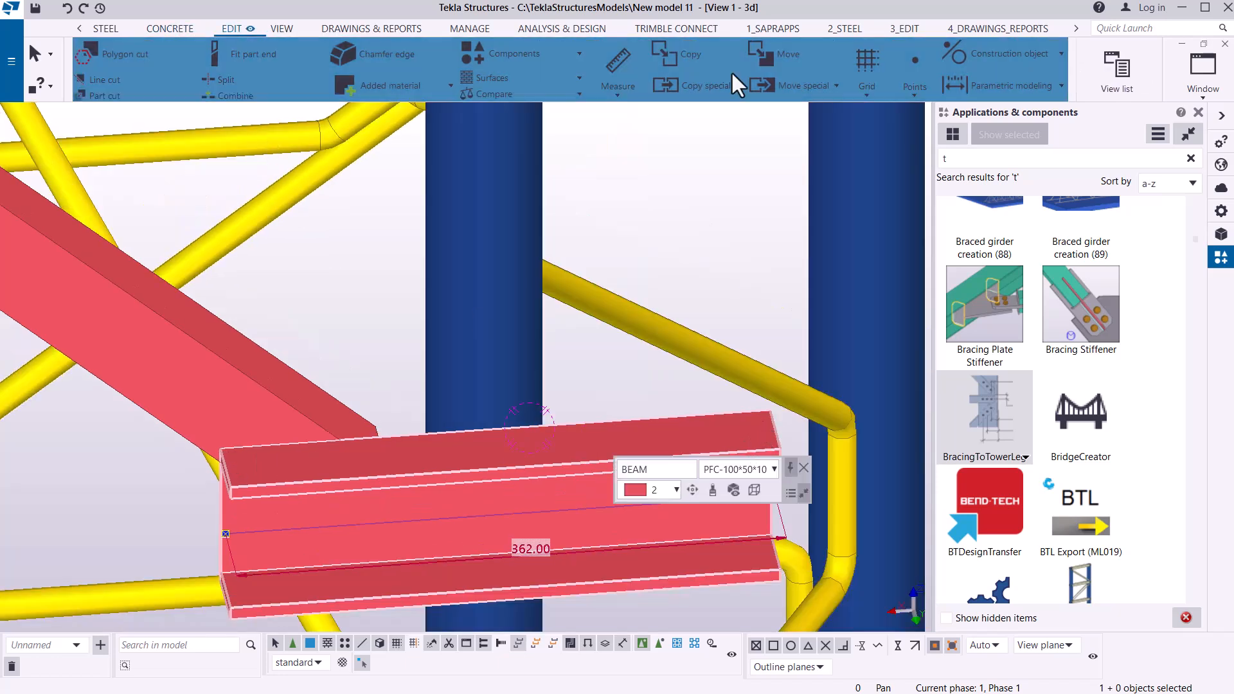
pyautogui.click(915, 94)
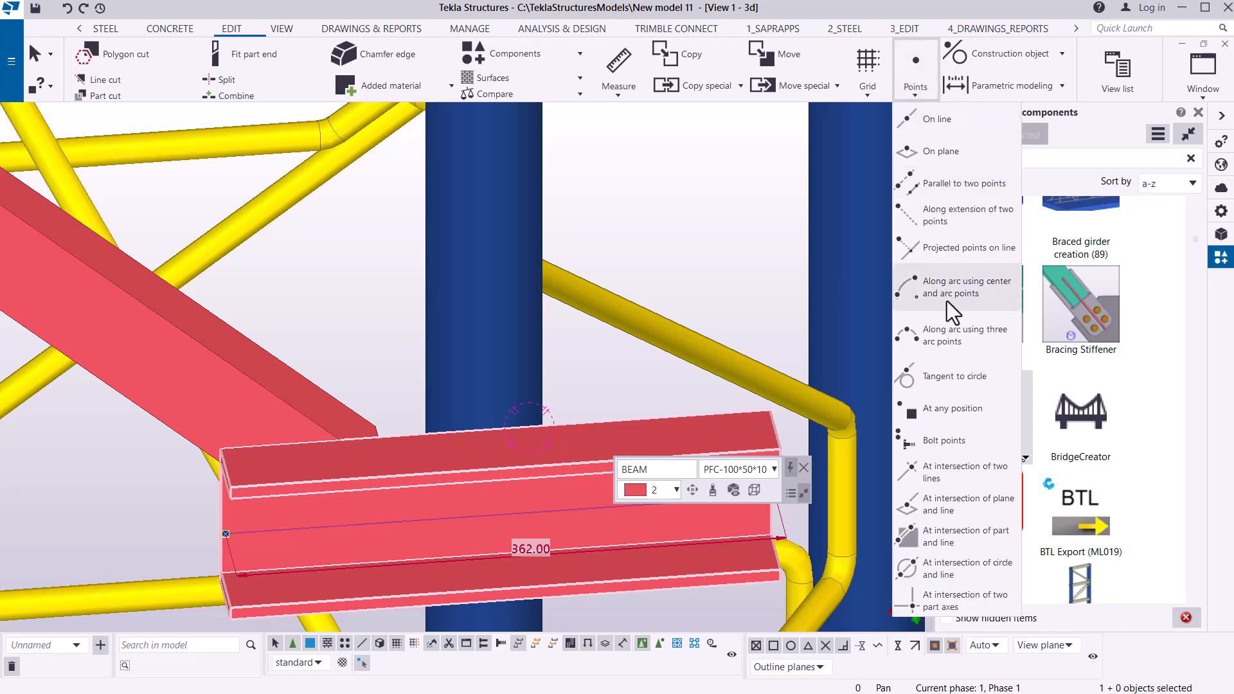
pyautogui.click(390, 384)
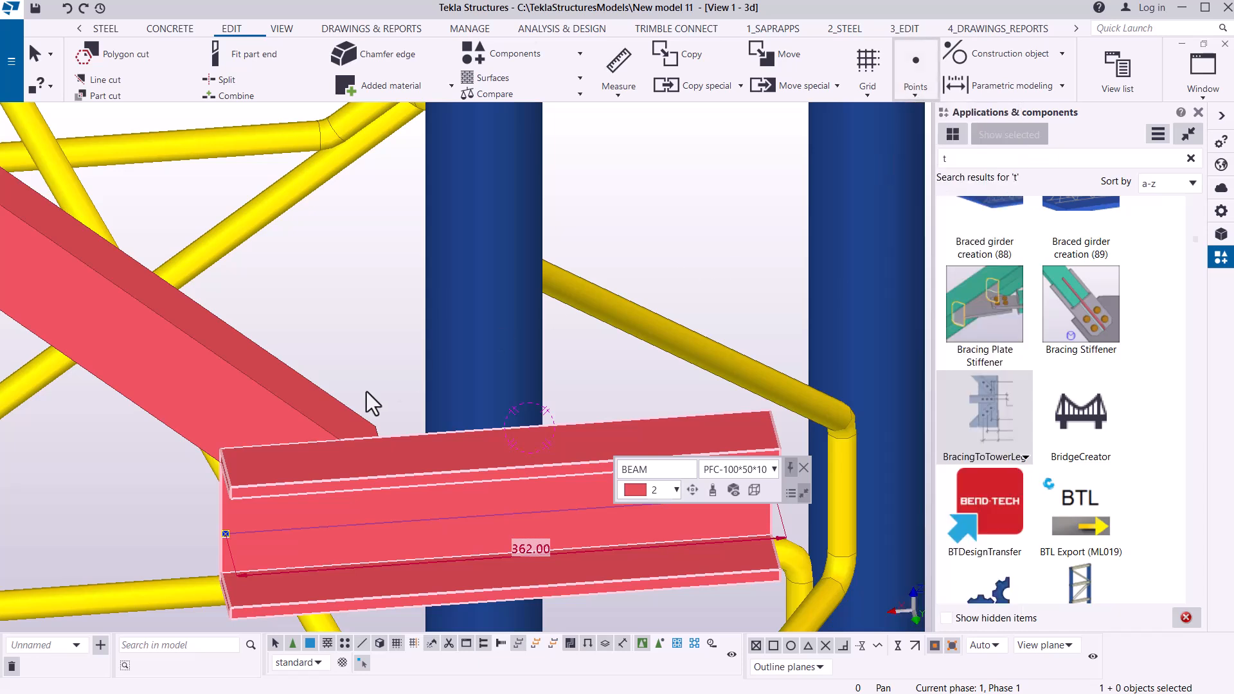
pyautogui.scroll(3, 239, 445)
pyautogui.click(206, 453)
pyautogui.scroll(-4, 212, 452)
pyautogui.scroll(2, 523, 427)
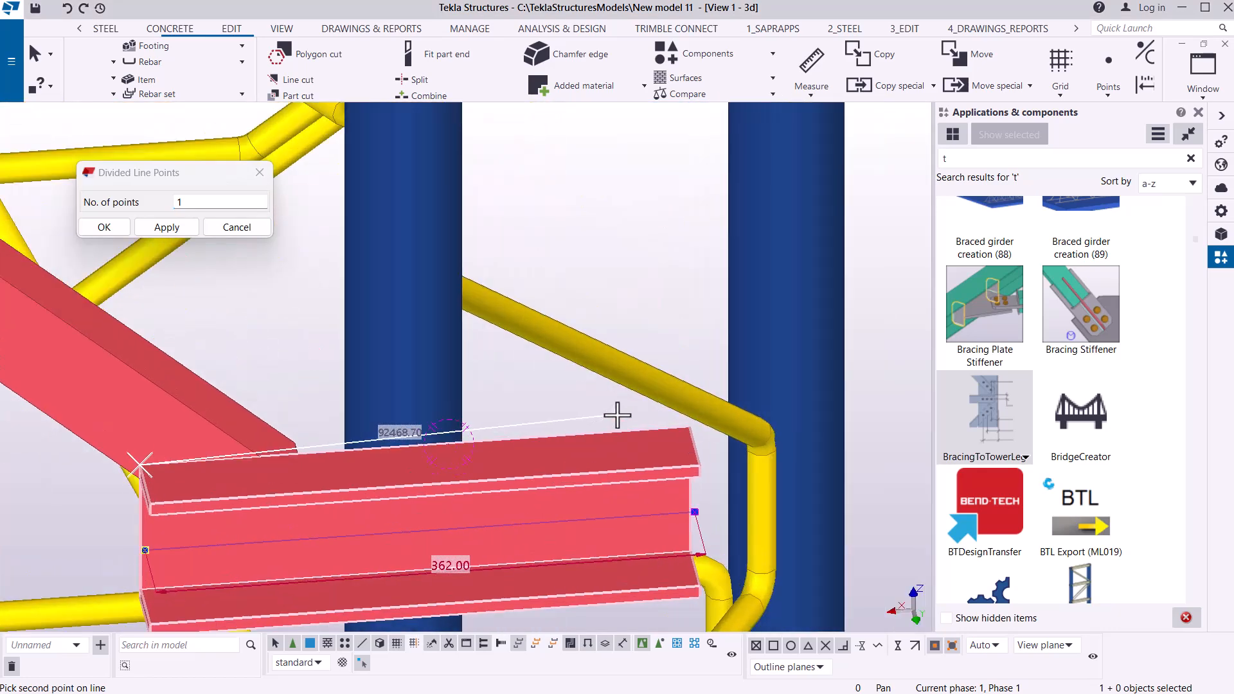
pyautogui.scroll(2, 621, 418)
pyautogui.rightClick(694, 243)
pyautogui.click(736, 252)
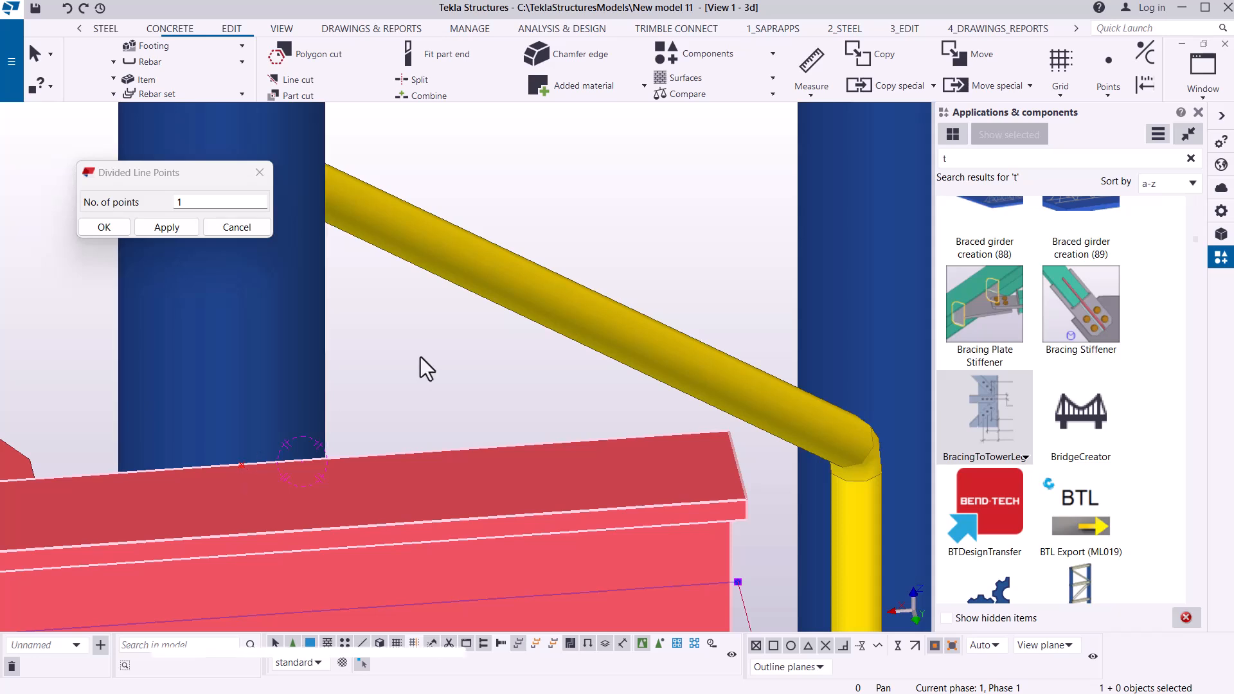
# Switch to Calculator and divide 156 by 2 to get the half spacing.
pyautogui.scroll(-3, 658, 461)
pyautogui.scroll(3, 387, 473)
pyautogui.scroll(1, 460, 458)
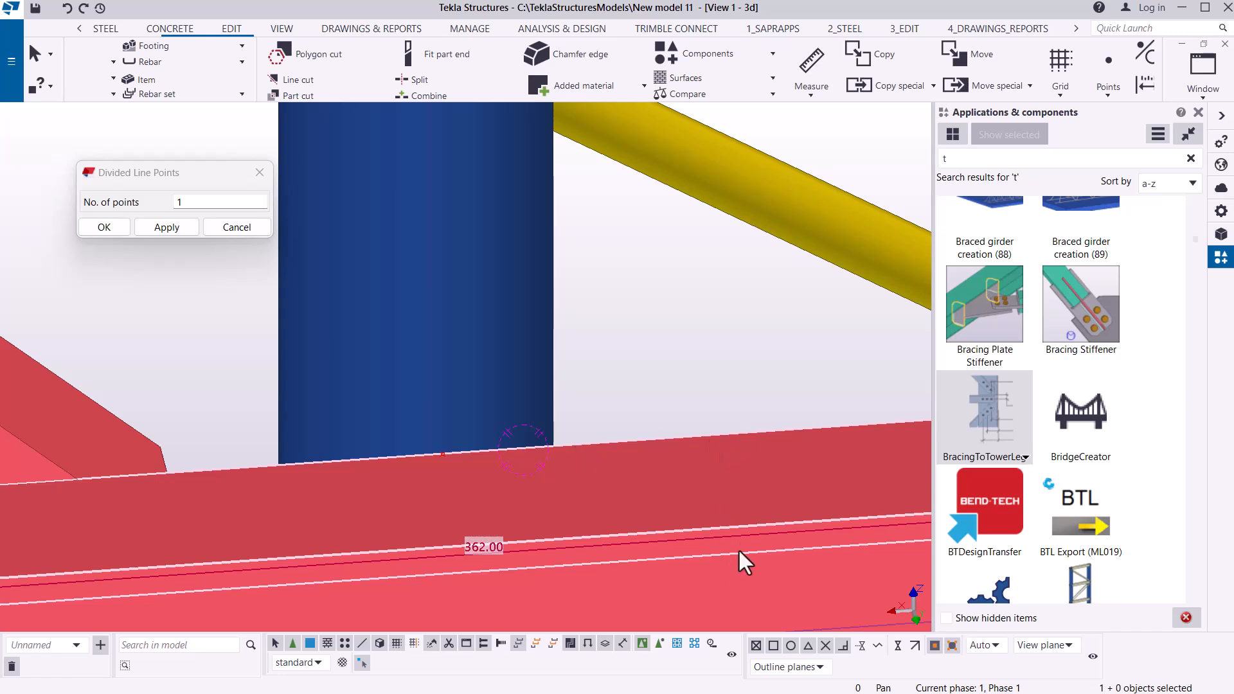
pyautogui.press('super')
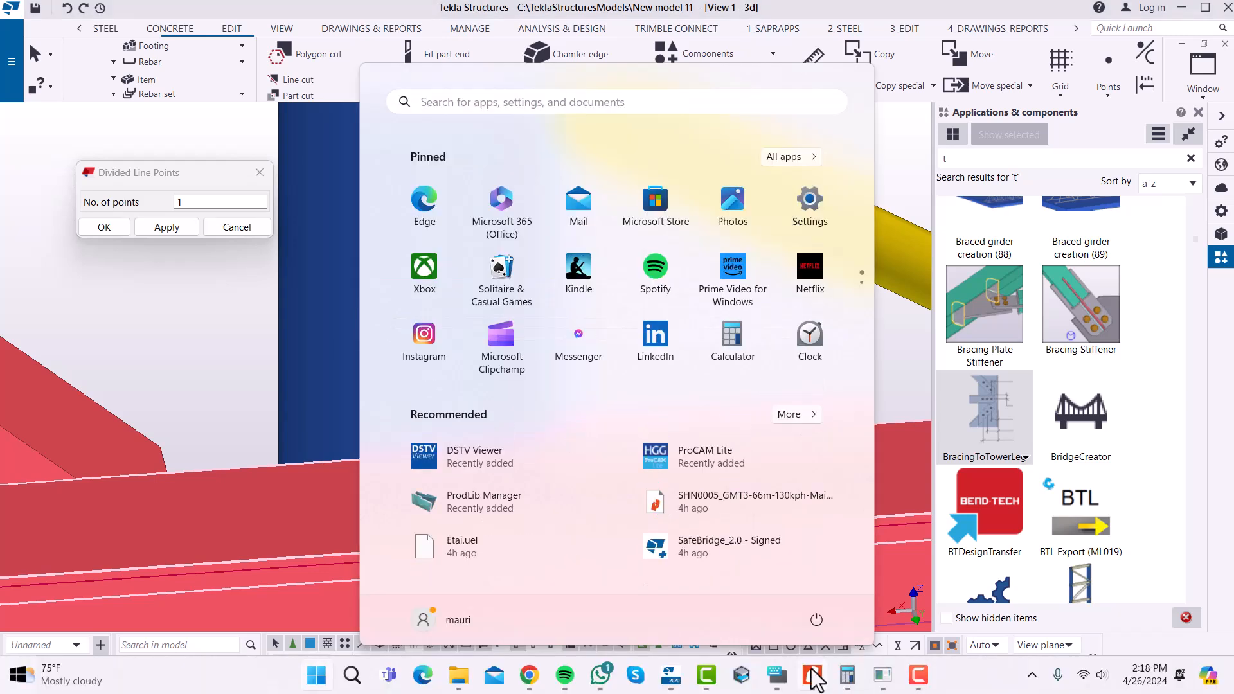
pyautogui.click(848, 676)
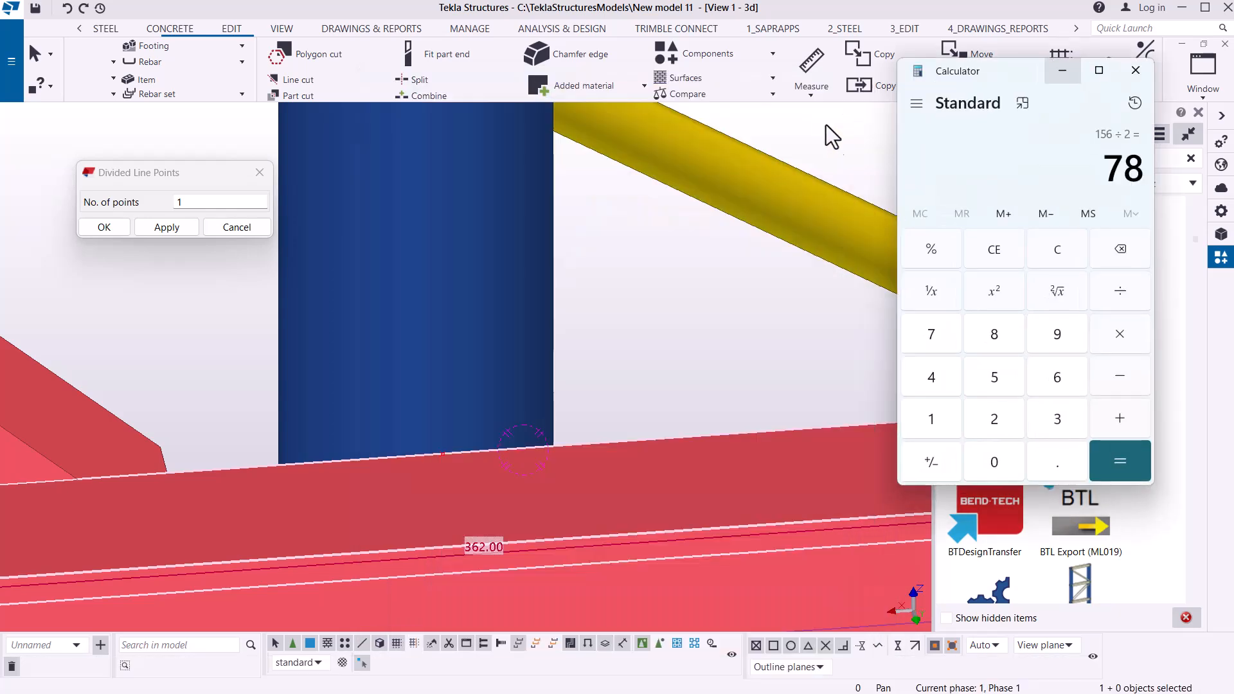
pyautogui.click(942, 421)
pyautogui.click(950, 419)
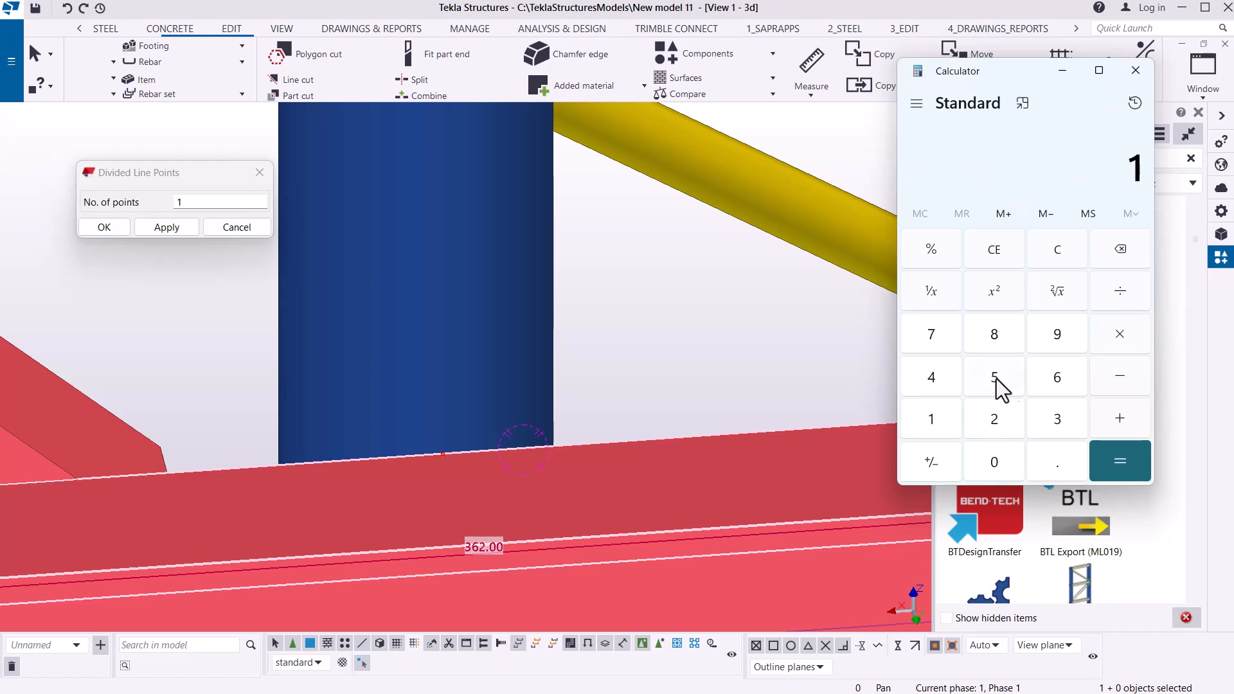
pyautogui.click(998, 386)
pyautogui.click(1057, 379)
pyautogui.press('2')
pyautogui.press('Return')
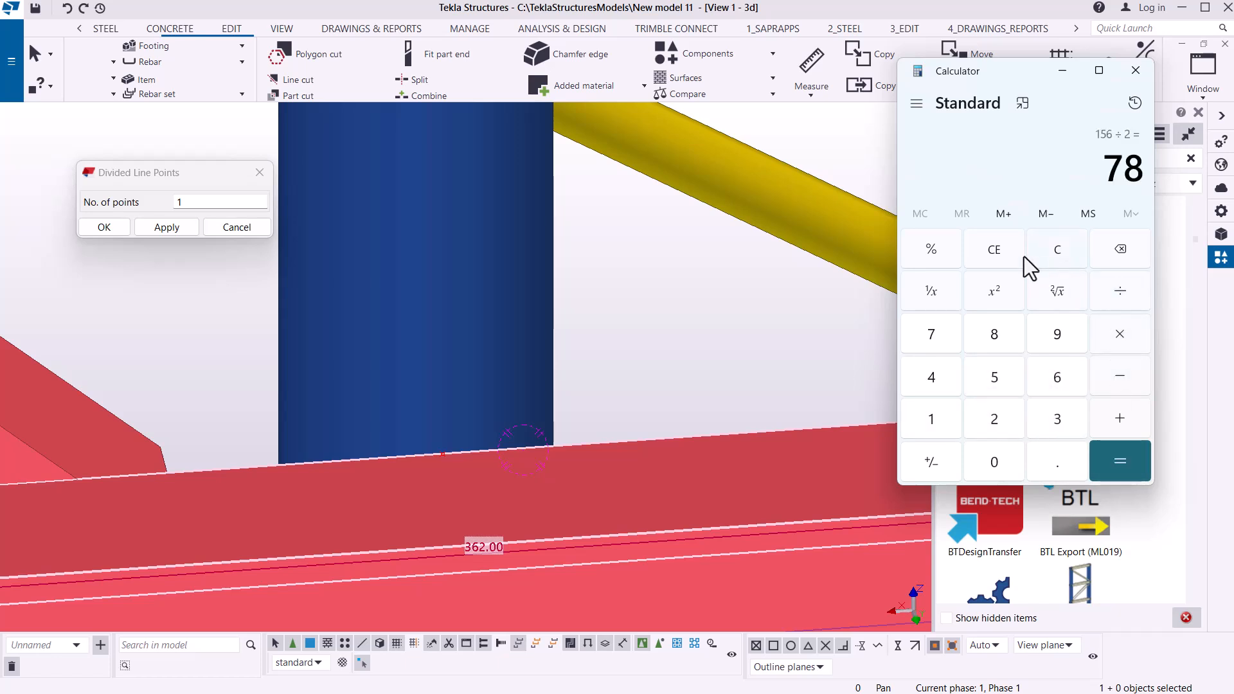
pyautogui.click(1067, 78)
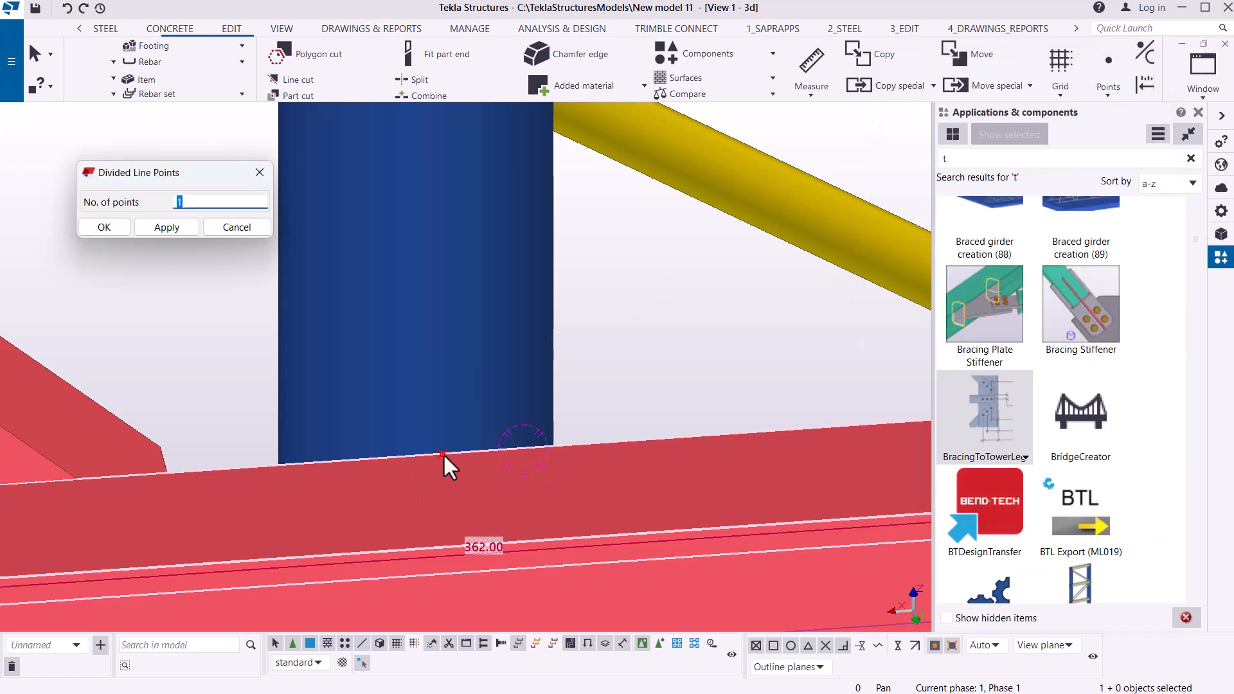
# Make one linear copy of the flange edge midpoint with dX -78 and dZ 0.
pyautogui.click(442, 453)
pyautogui.rightClick(443, 453)
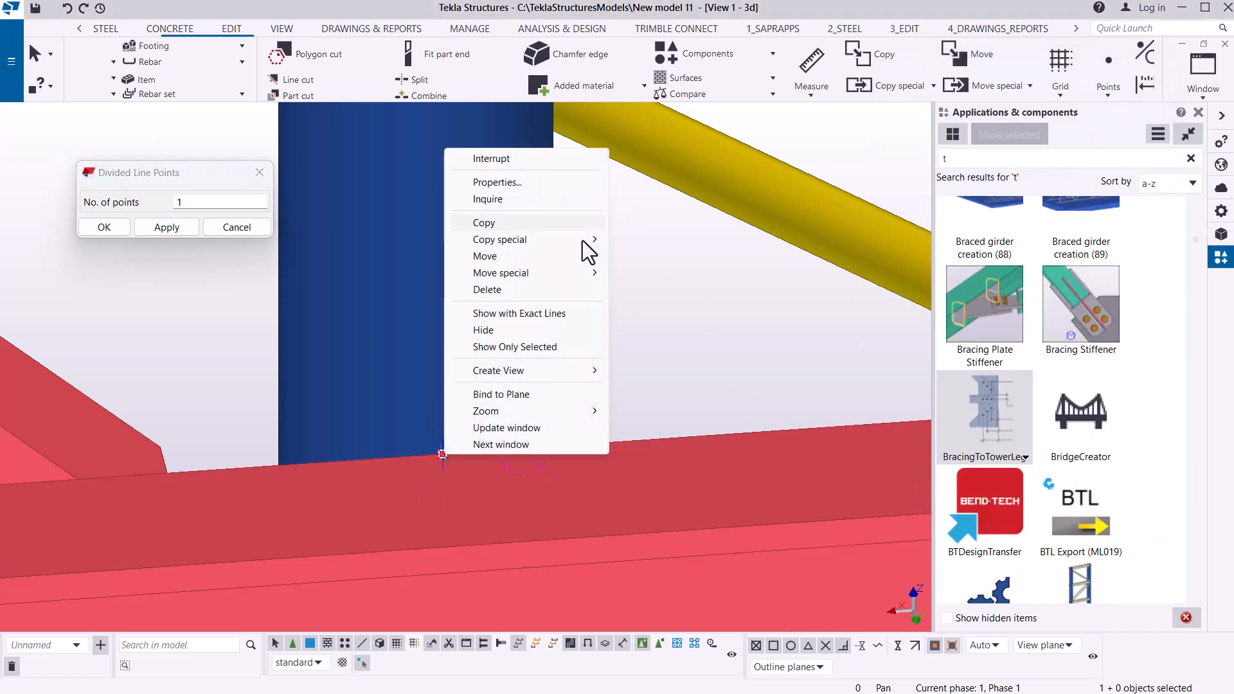
pyautogui.moveTo(566, 245)
pyautogui.click(625, 242)
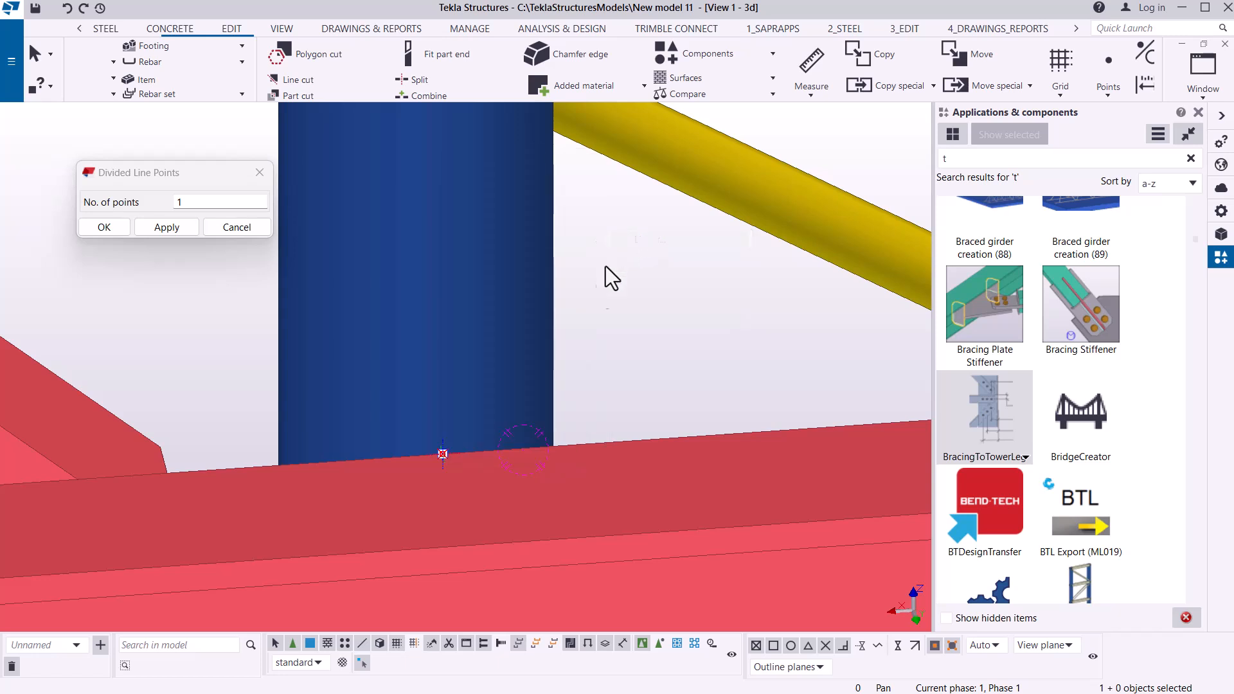
pyautogui.moveTo(757, 209); pyautogui.dragTo(703, 212)
pyautogui.write('0')
pyautogui.click(710, 170)
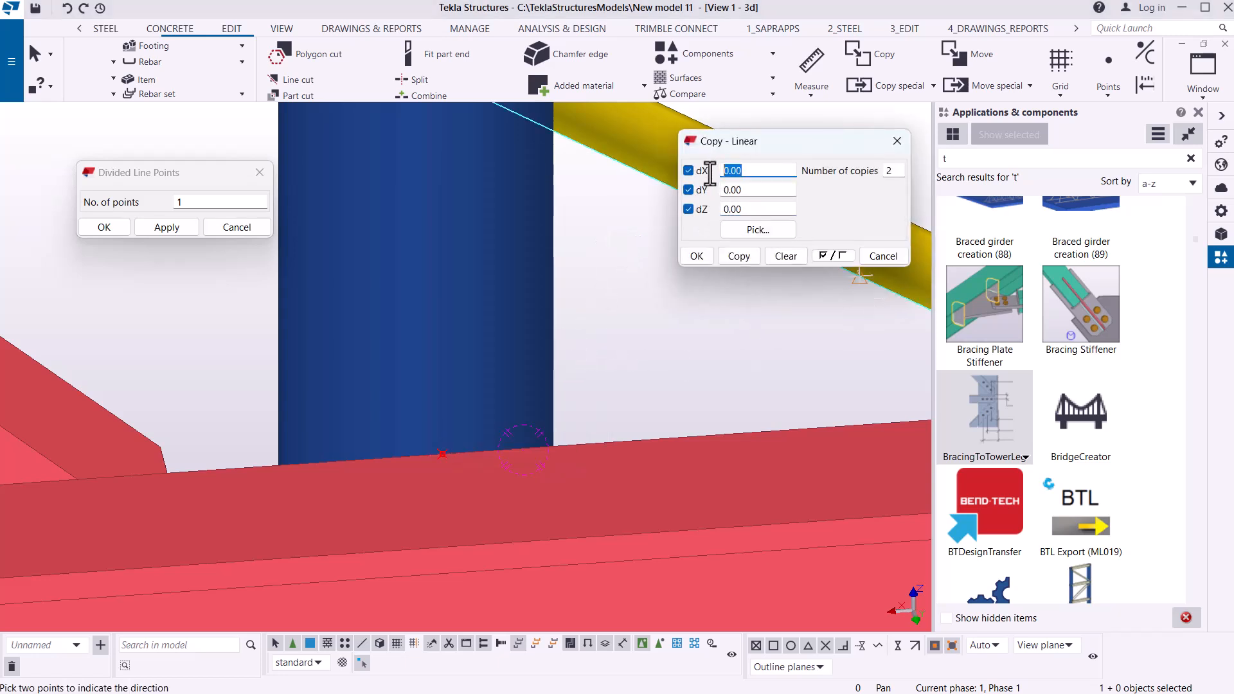
pyautogui.write('-78')
pyautogui.moveTo(896, 171); pyautogui.dragTo(873, 173)
pyautogui.write('1')
pyautogui.click(739, 256)
pyautogui.click(704, 257)
pyautogui.scroll(5, 722, 444)
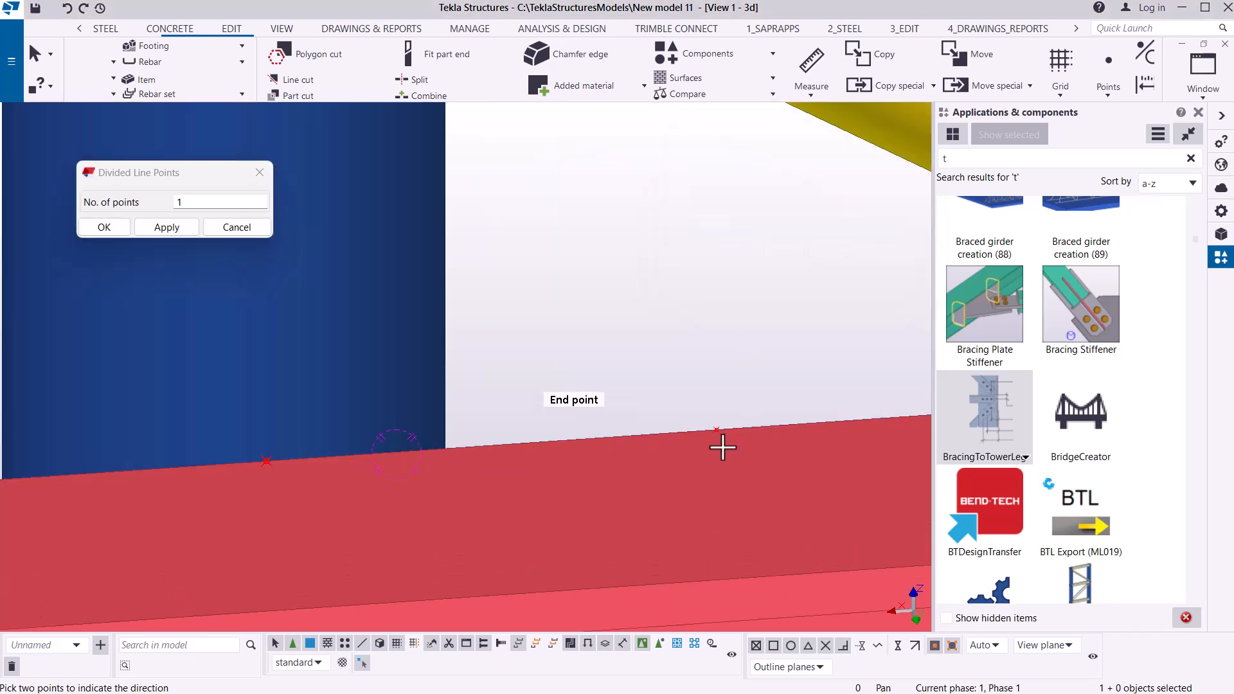
pyautogui.rightClick(716, 314)
pyautogui.click(753, 321)
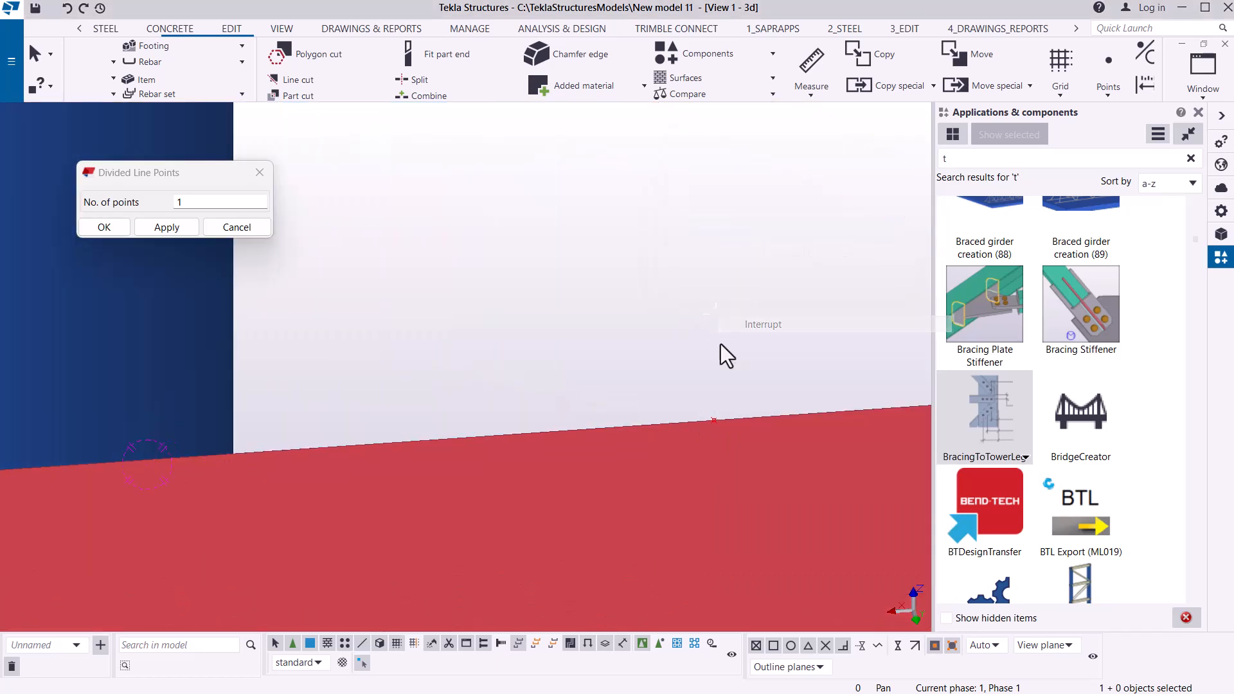
# Copy the midpoint using the offset point as origin and the midpoint as destination, placing a matching point on its other side.
pyautogui.scroll(-4, 757, 372)
pyautogui.scroll(-4, 737, 407)
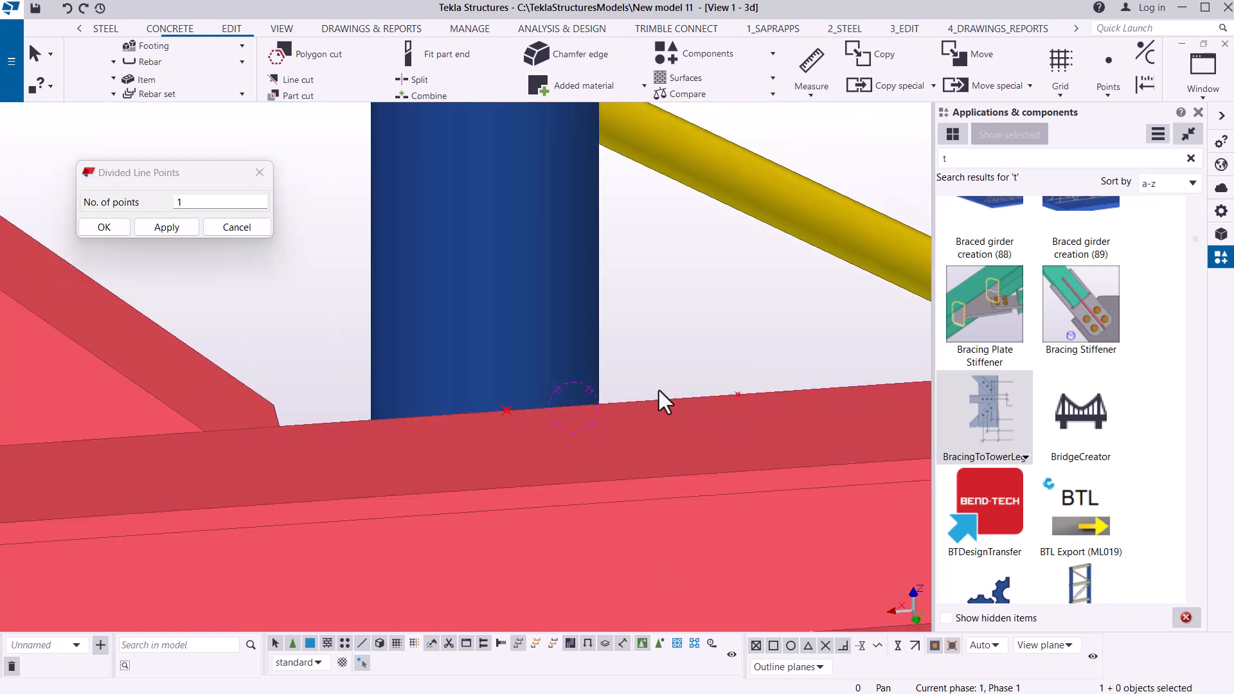
pyautogui.rightClick(719, 291)
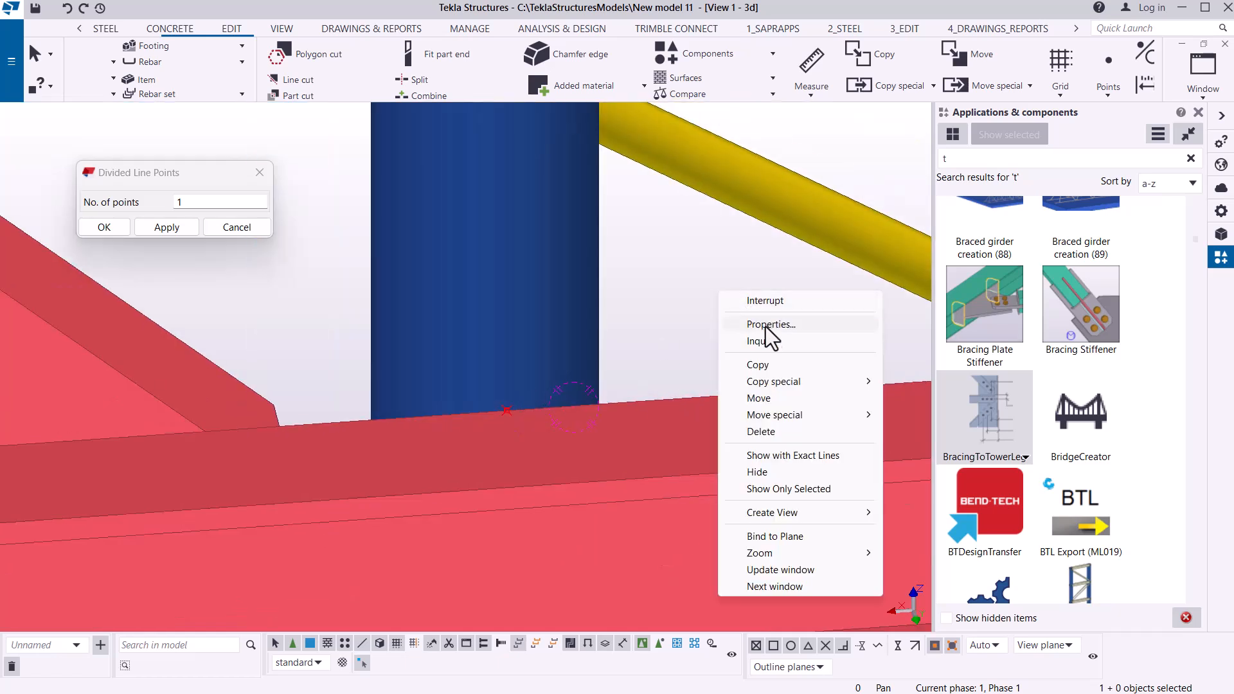
pyautogui.click(759, 365)
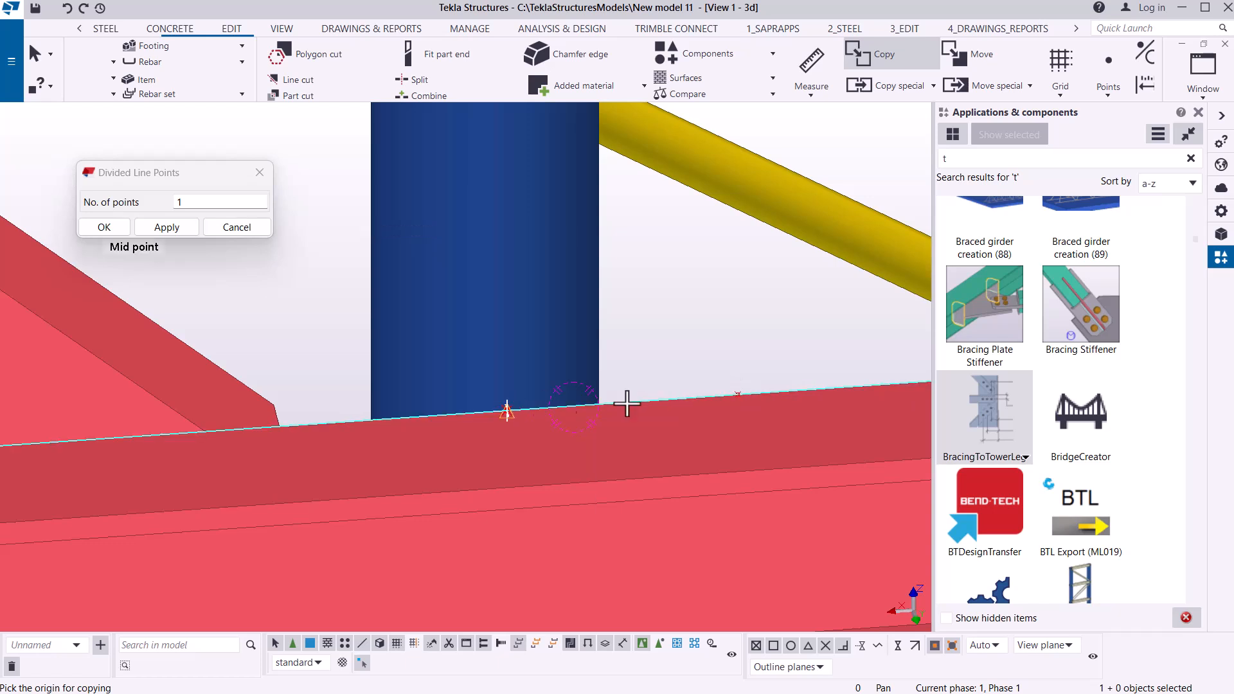
pyautogui.click(737, 396)
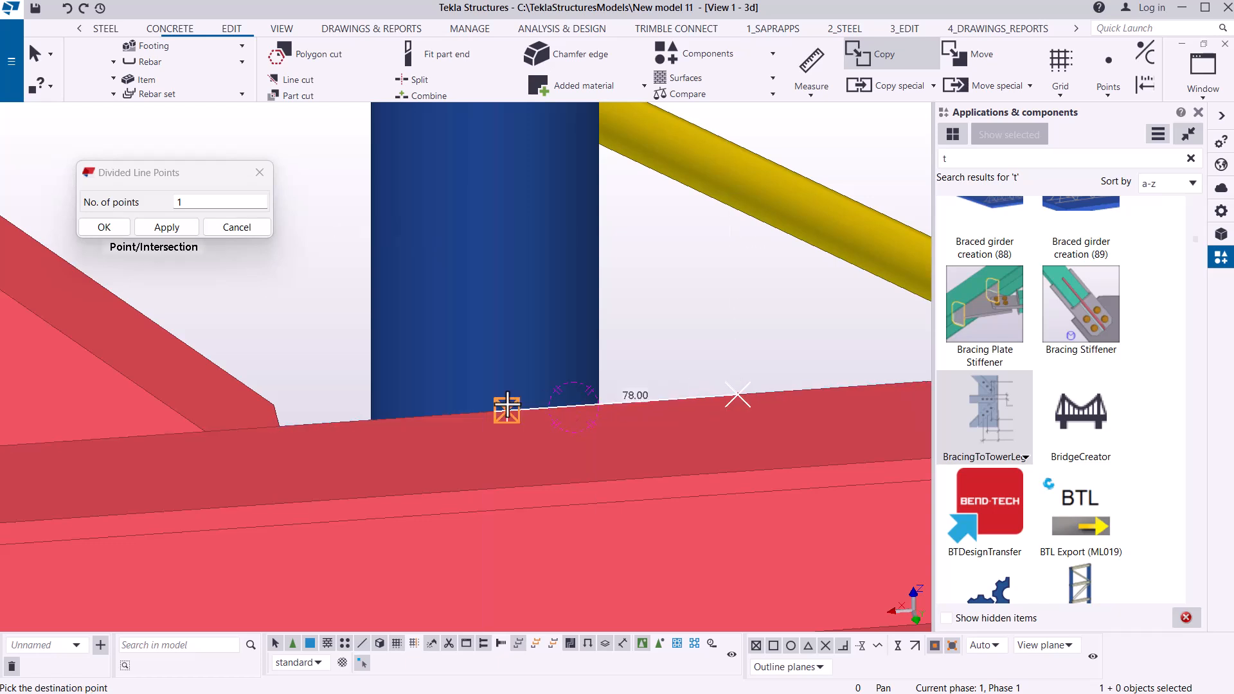
pyautogui.rightClick(728, 293)
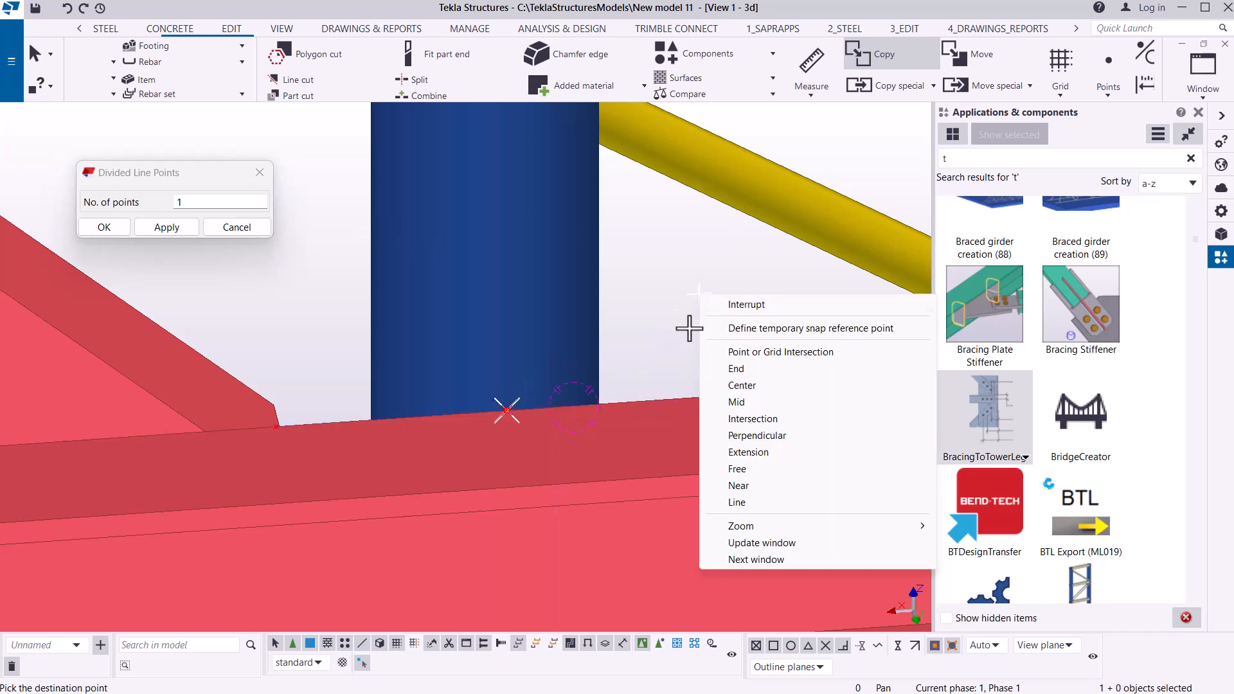
pyautogui.click(744, 303)
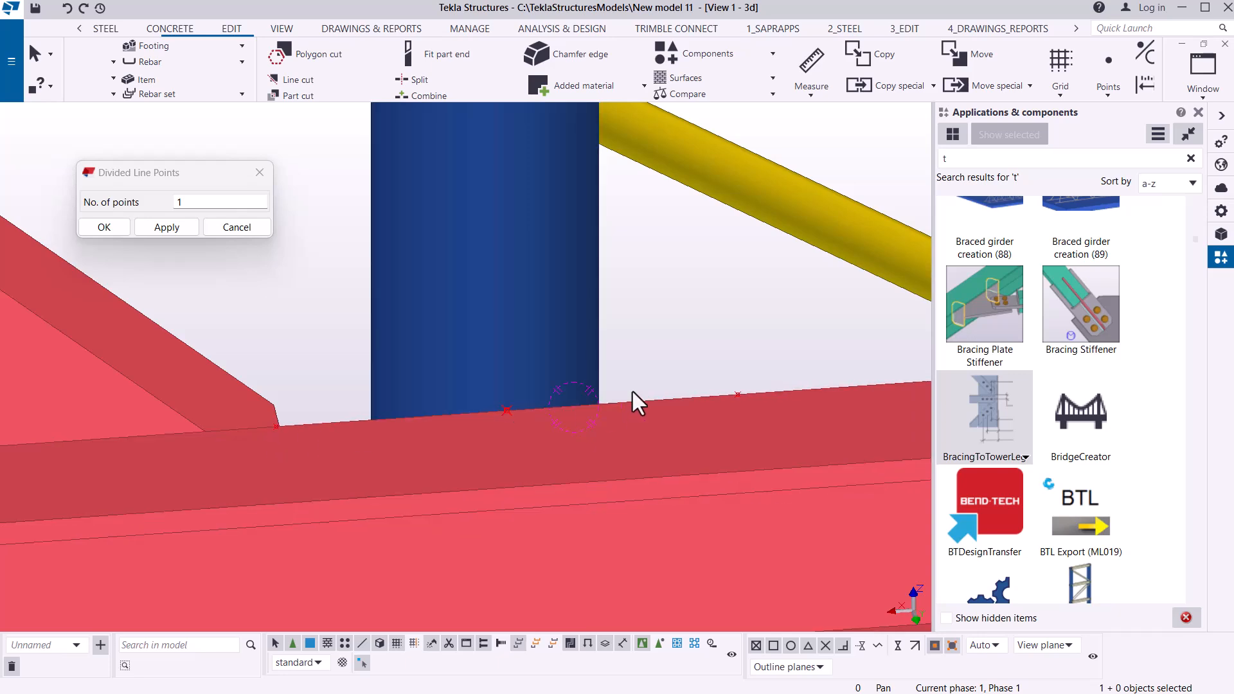
pyautogui.scroll(-2, 622, 344)
pyautogui.scroll(-2, 621, 345)
pyautogui.scroll(3, 667, 372)
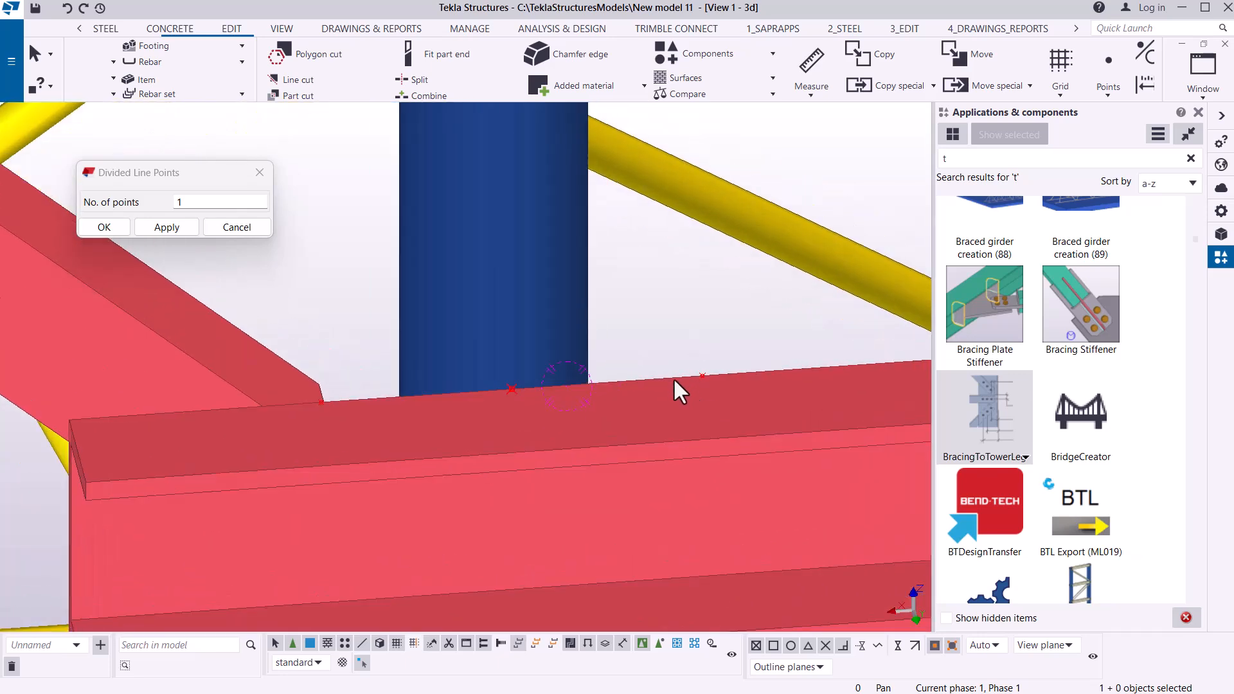
# Copy the three rear flange-edge points down to the web's mid-height, from the beam's top rear end corner to the end edge's midpoint.
pyautogui.scroll(-3, 684, 381)
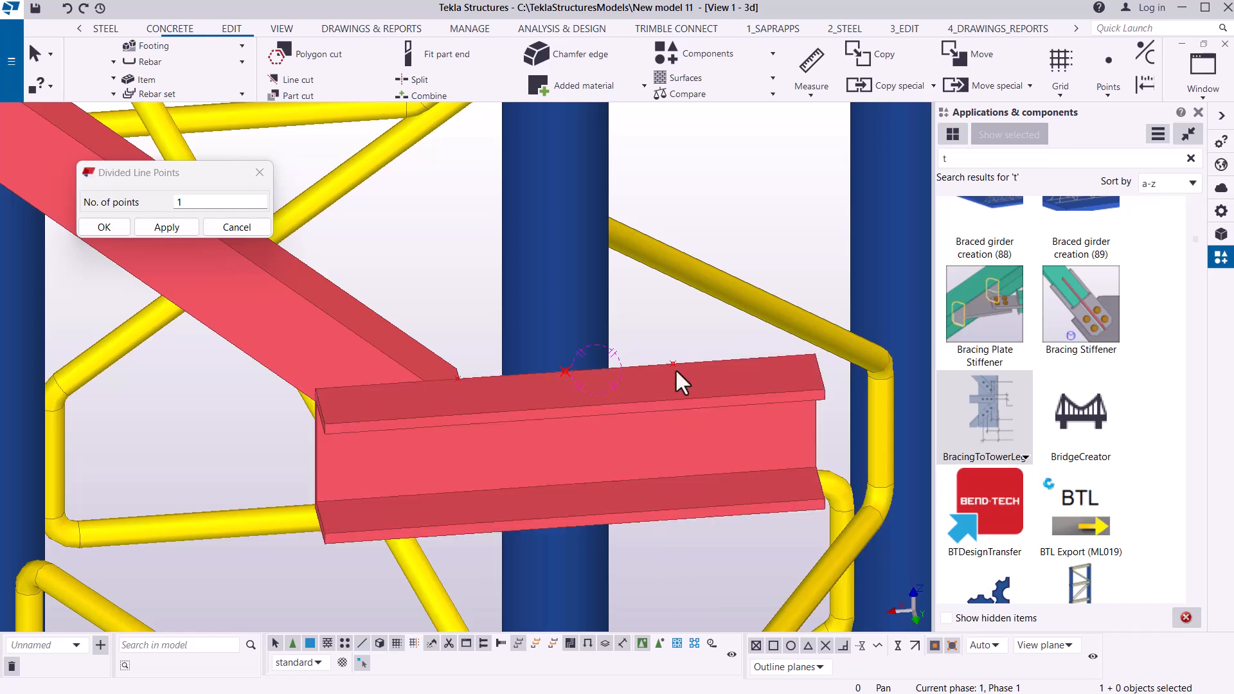
pyautogui.scroll(2, 665, 399)
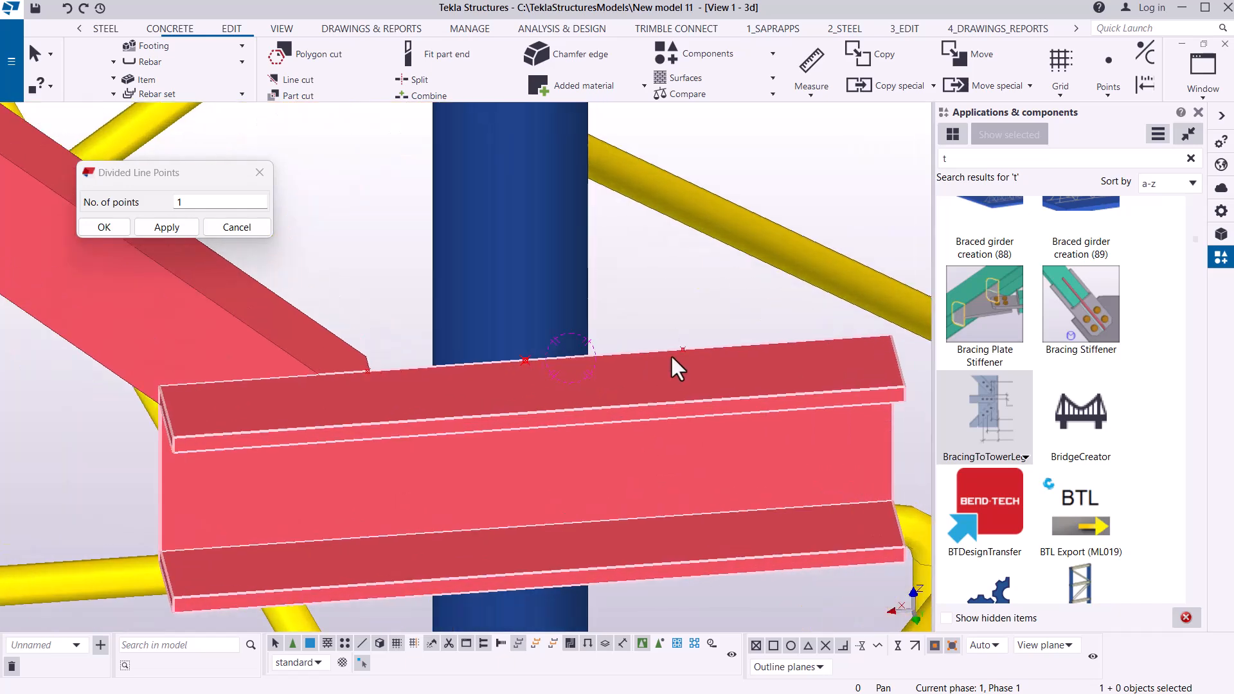
pyautogui.scroll(2, 415, 368)
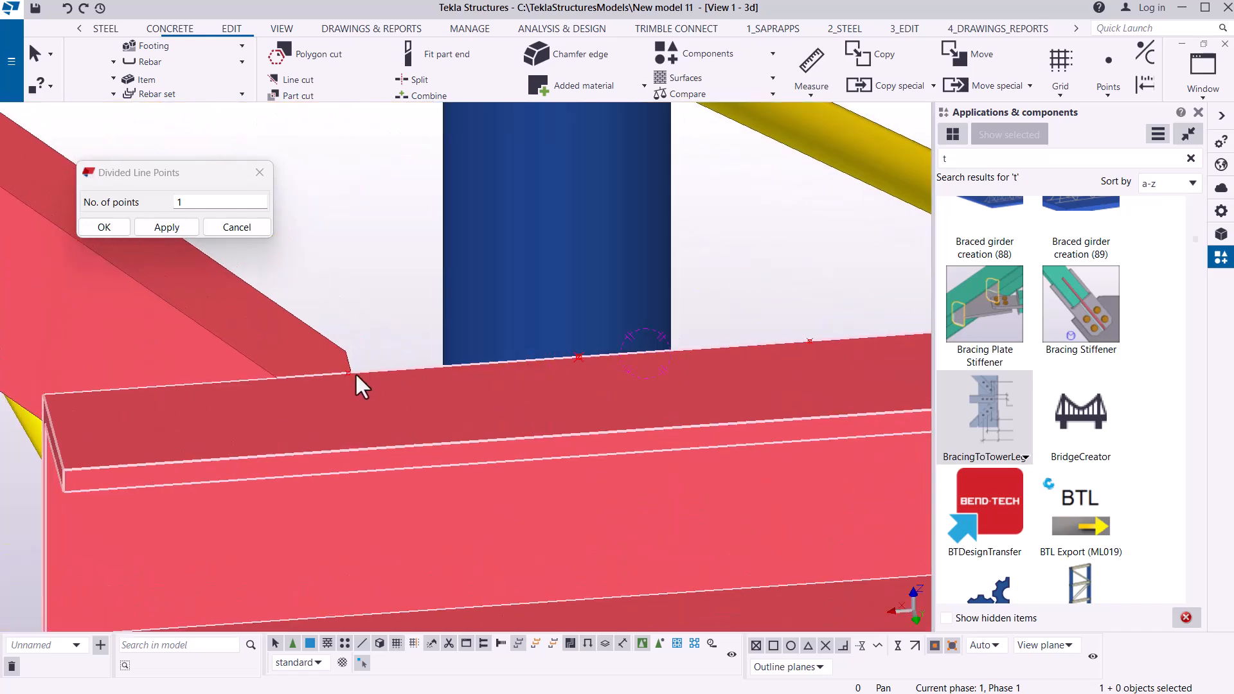
pyautogui.scroll(-1, 359, 392)
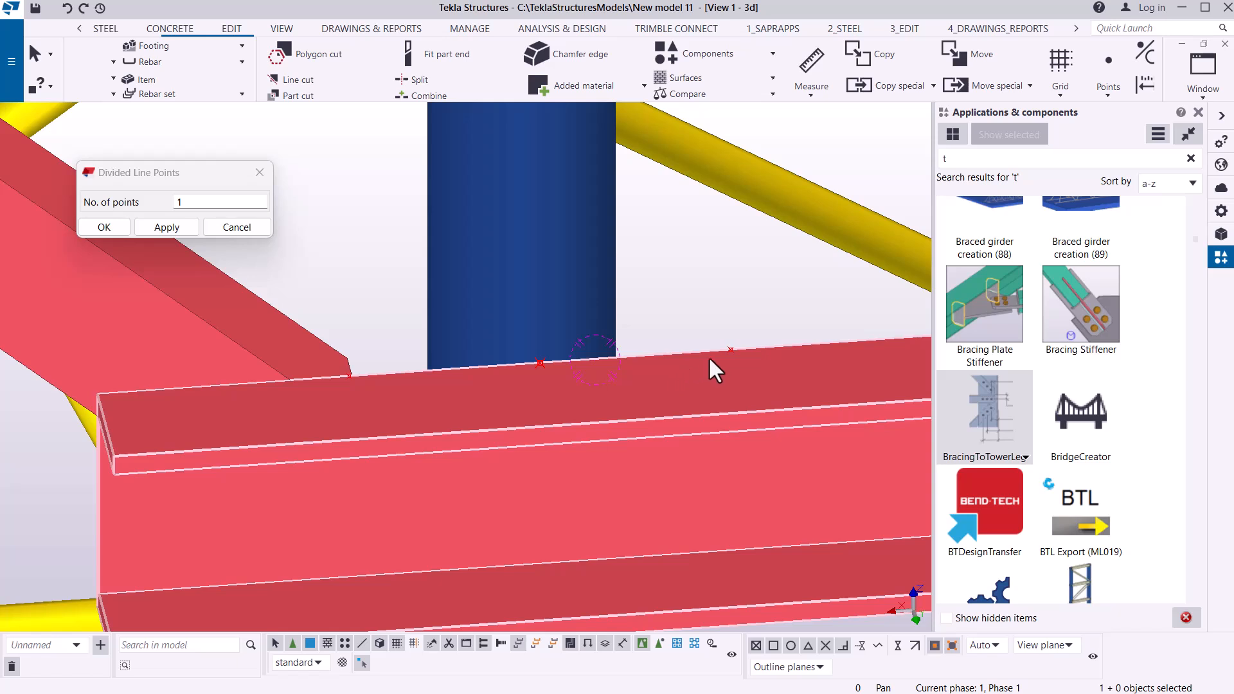
pyautogui.click(730, 350)
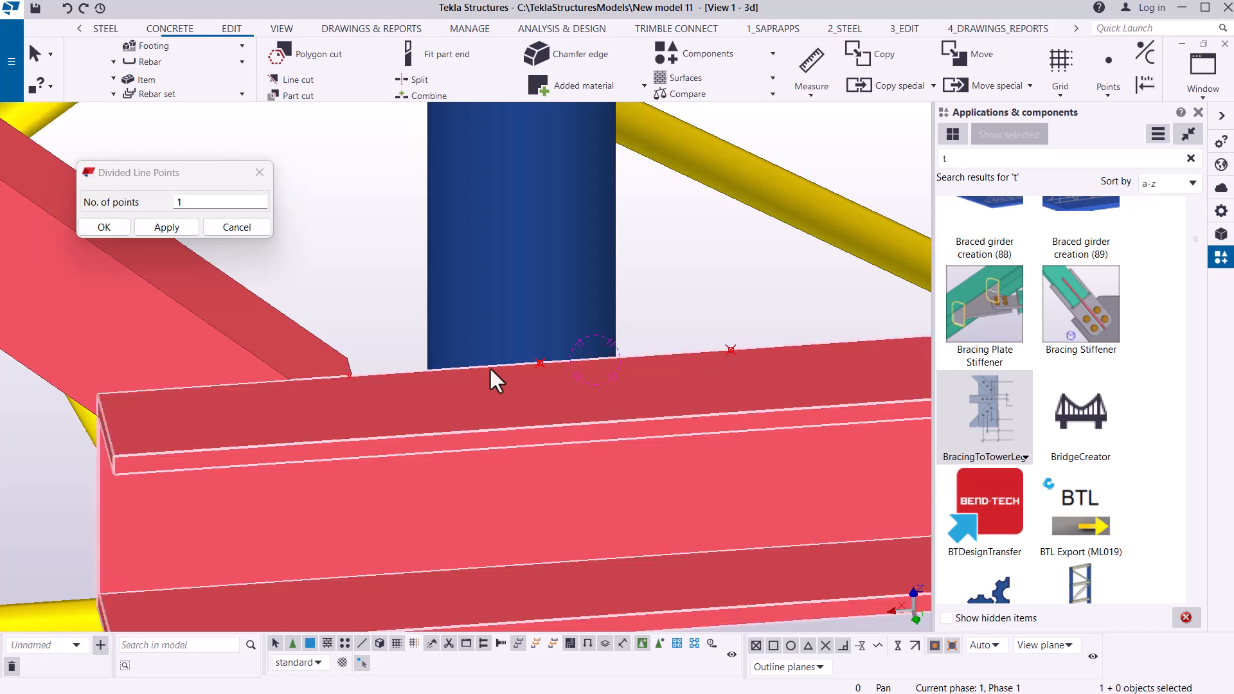
pyautogui.click(350, 375)
pyautogui.scroll(-3, 394, 403)
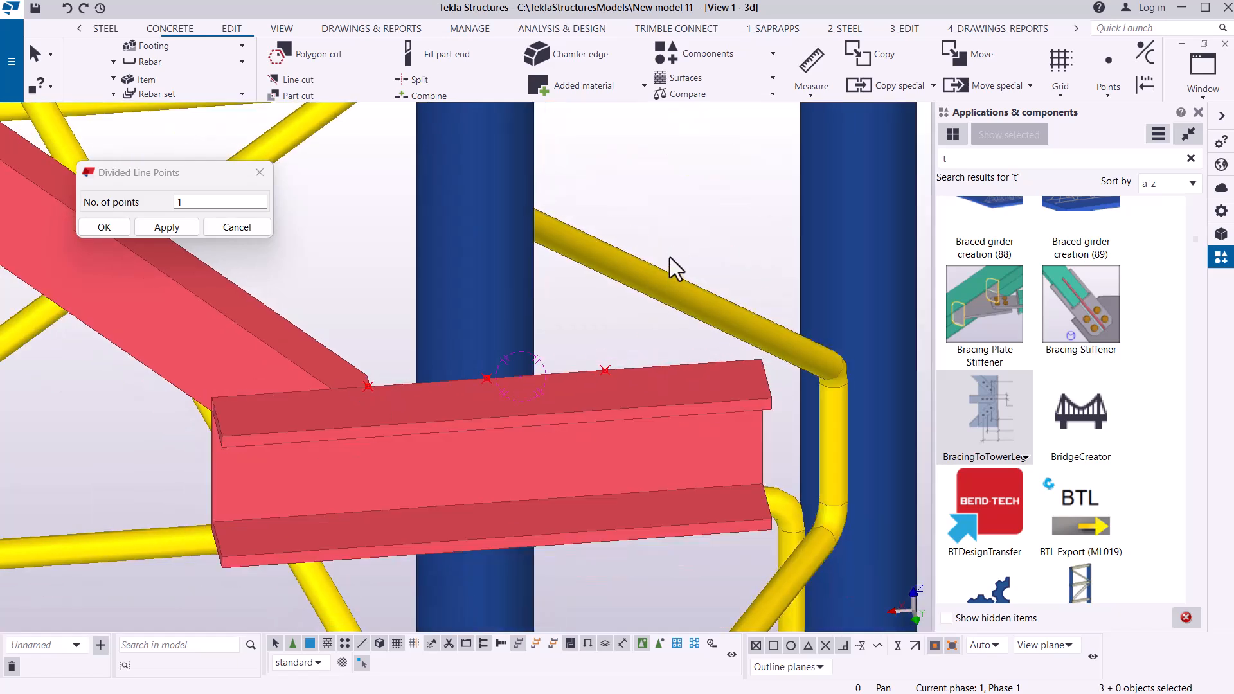
pyautogui.rightClick(664, 199)
pyautogui.moveTo(725, 252)
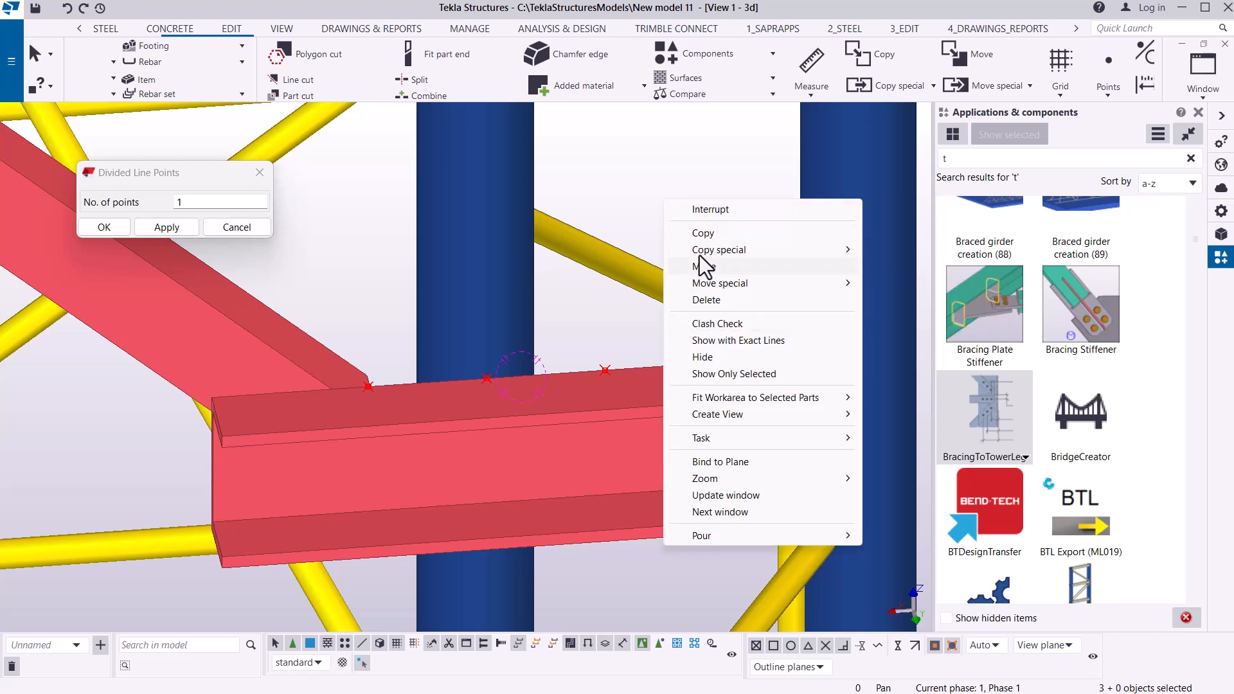
pyautogui.click(702, 233)
pyautogui.scroll(6, 193, 418)
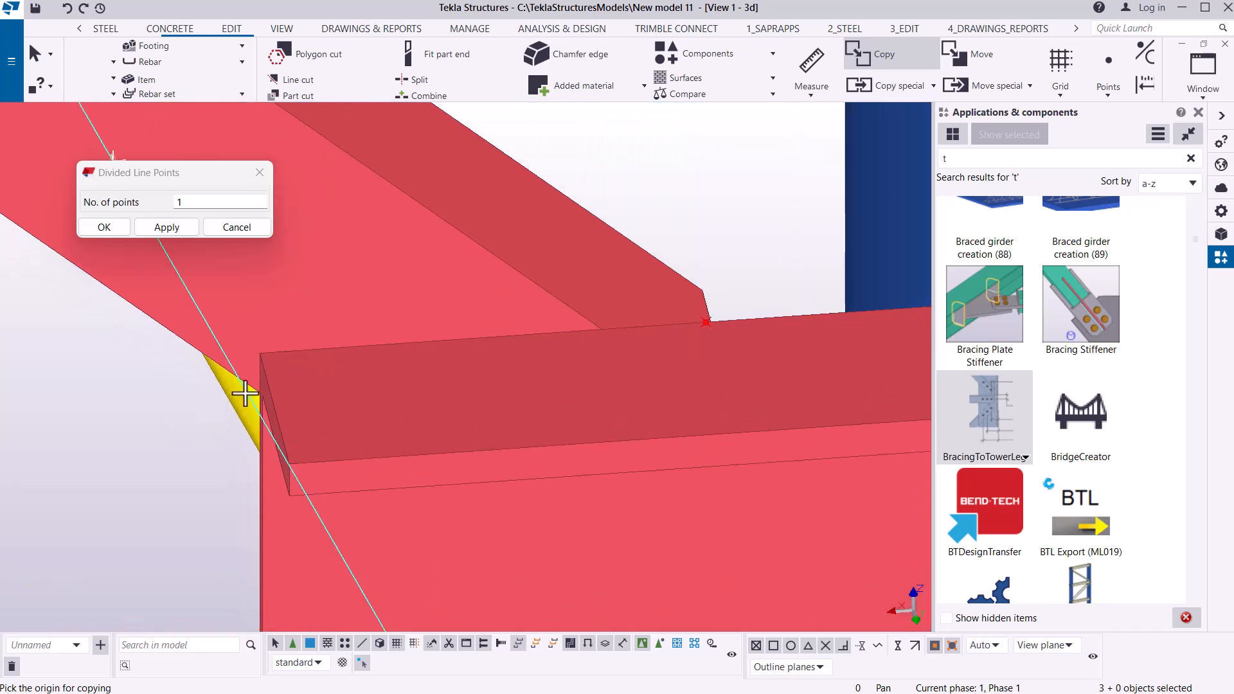
pyautogui.scroll(2, 243, 396)
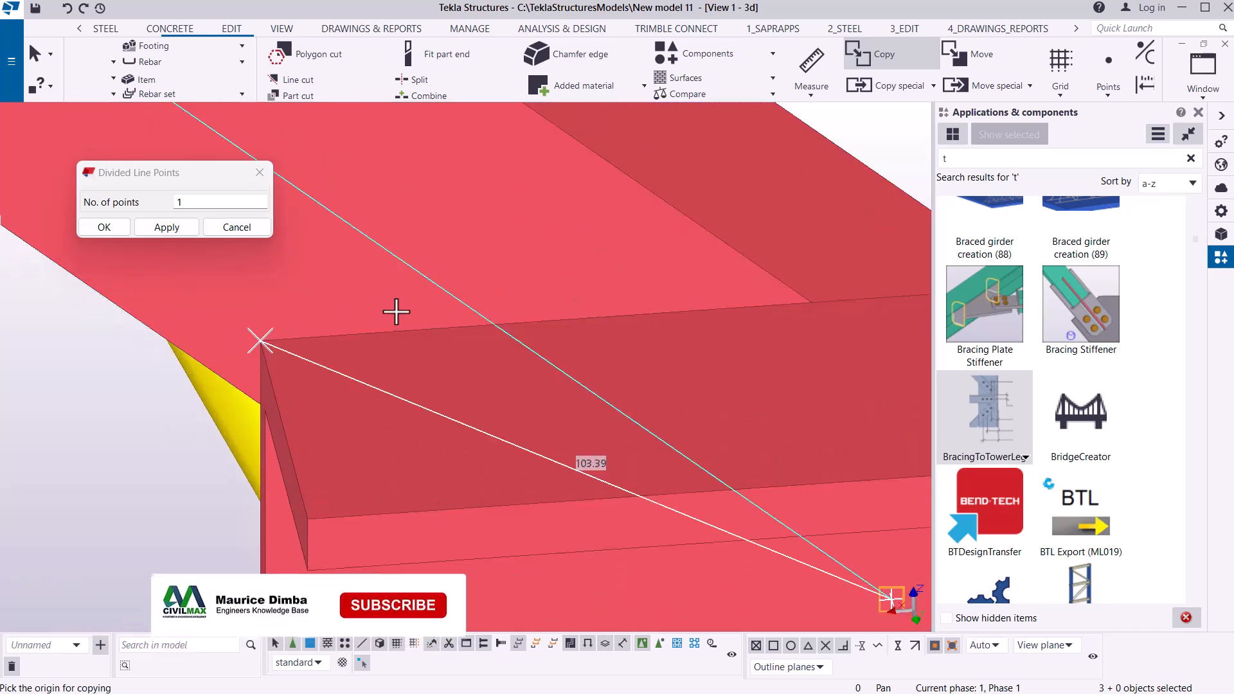
pyautogui.click(352, 321)
pyautogui.scroll(-3, 352, 321)
pyautogui.scroll(5, 455, 275)
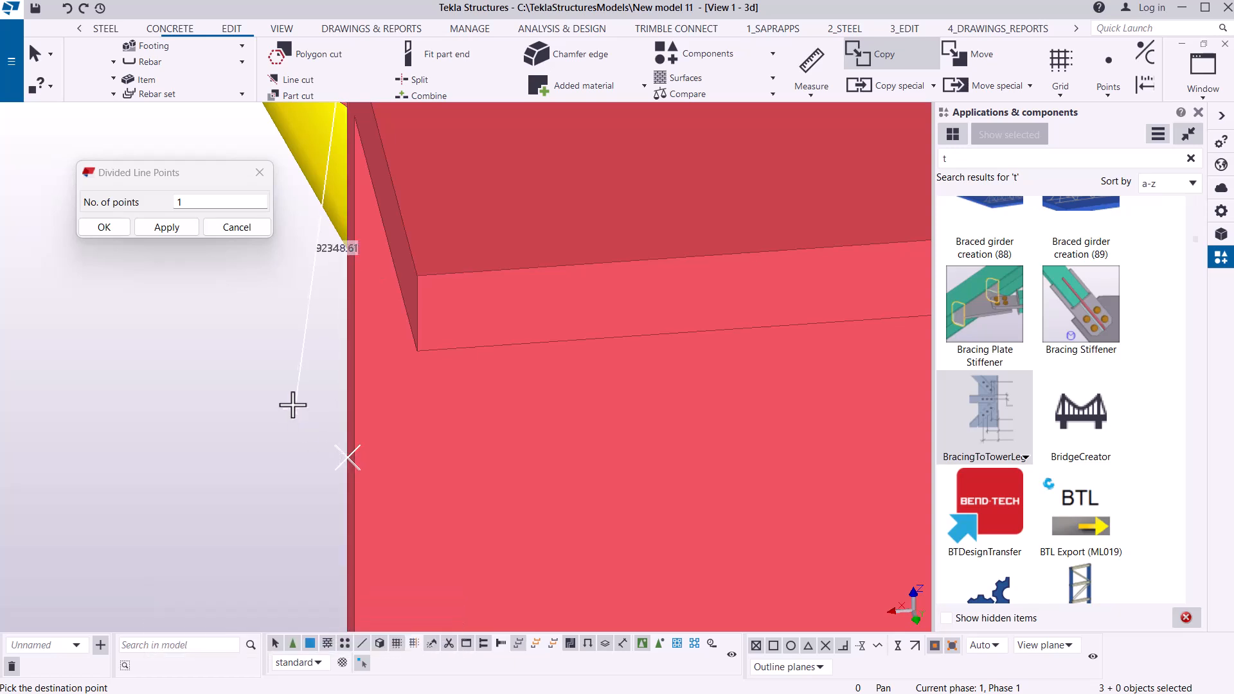
pyautogui.rightClick(293, 405)
pyautogui.click(339, 417)
pyautogui.scroll(-3, 403, 490)
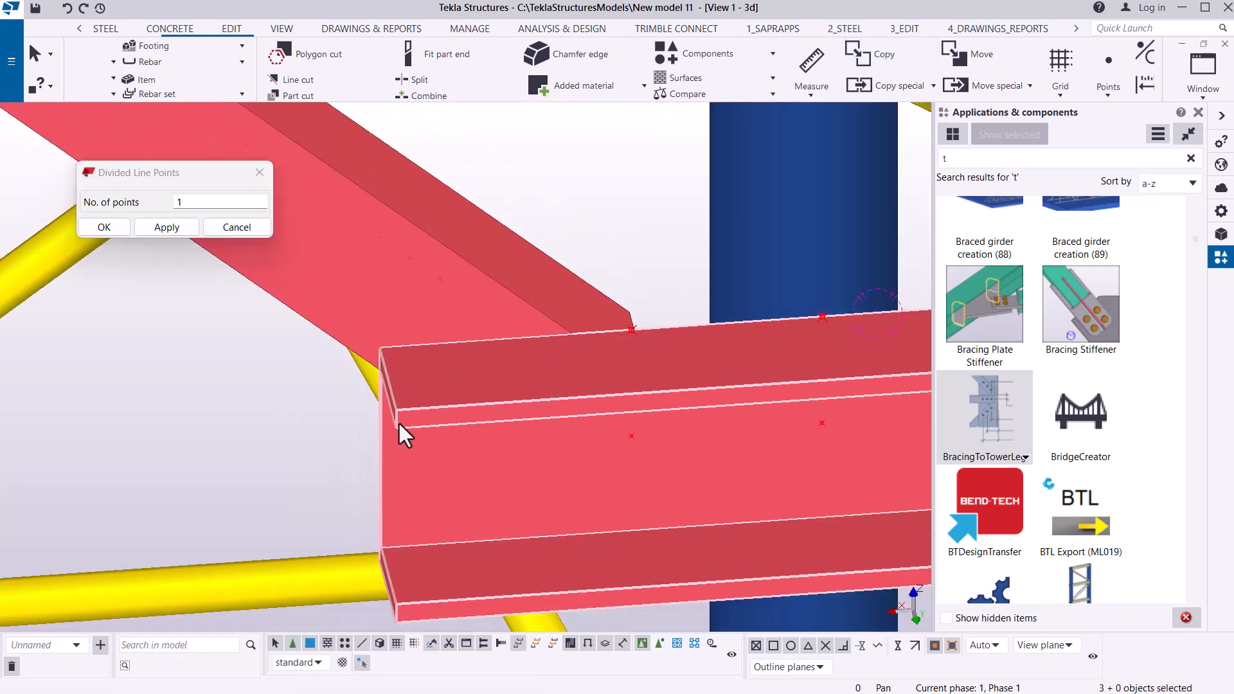
# Make one linear copy of the two outer web mid-height points with dX 0, dY 0 and dZ 120.
pyautogui.scroll(-1, 396, 421)
pyautogui.moveTo(774, 445); pyautogui.dragTo(700, 440, button='middle')
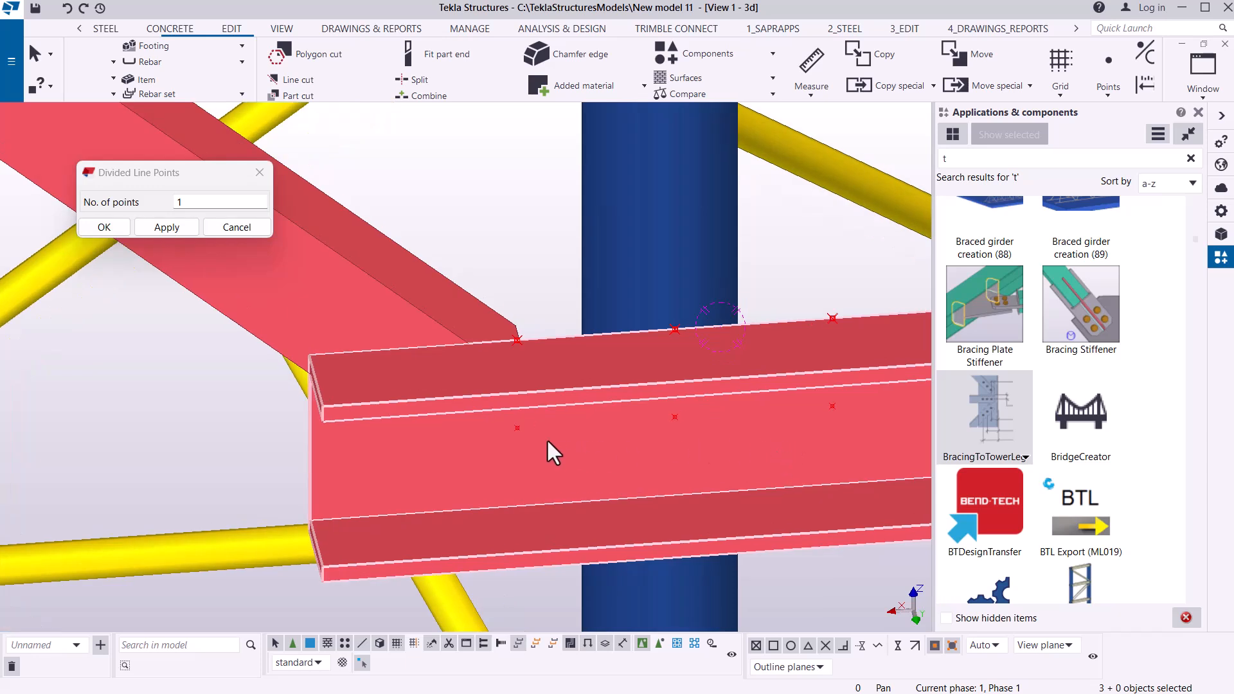
pyautogui.click(834, 407)
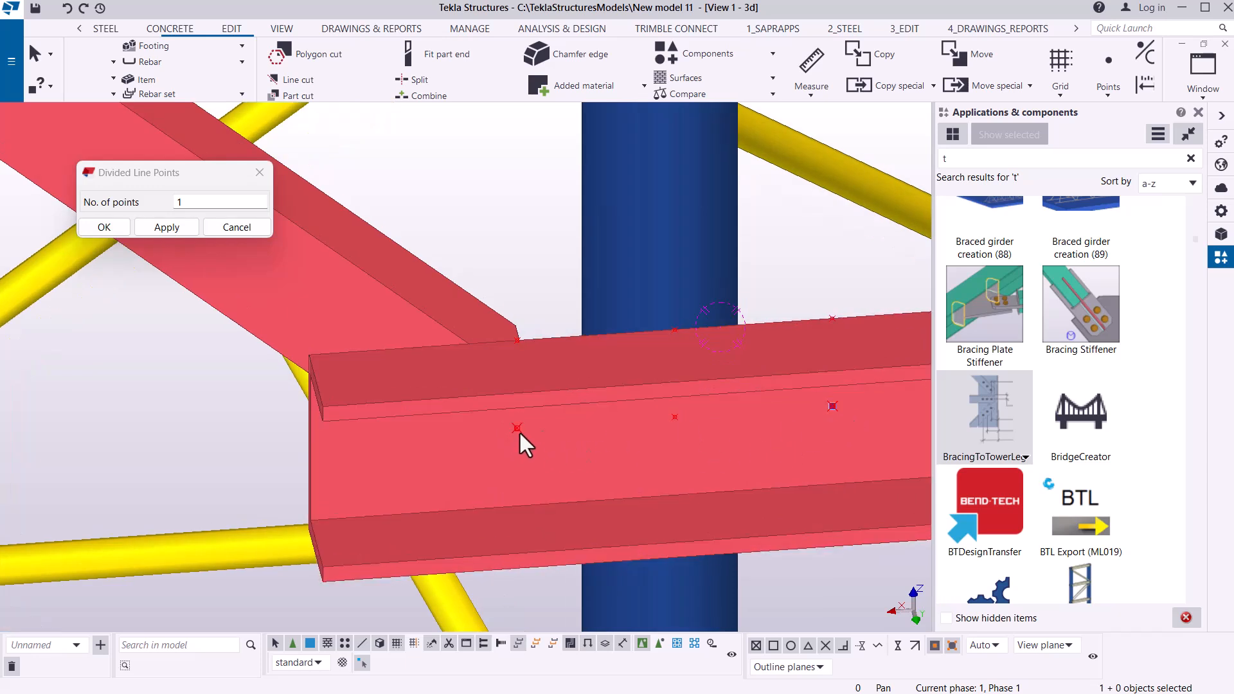
pyautogui.rightClick(519, 217)
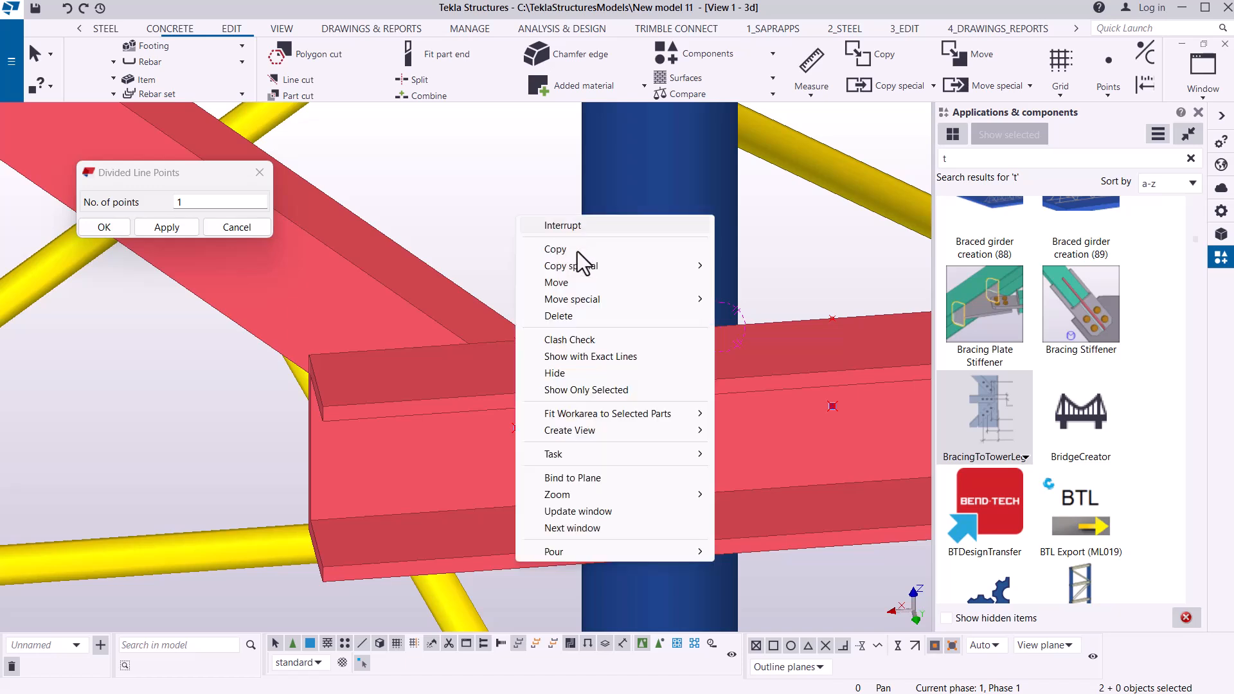
pyautogui.moveTo(579, 267)
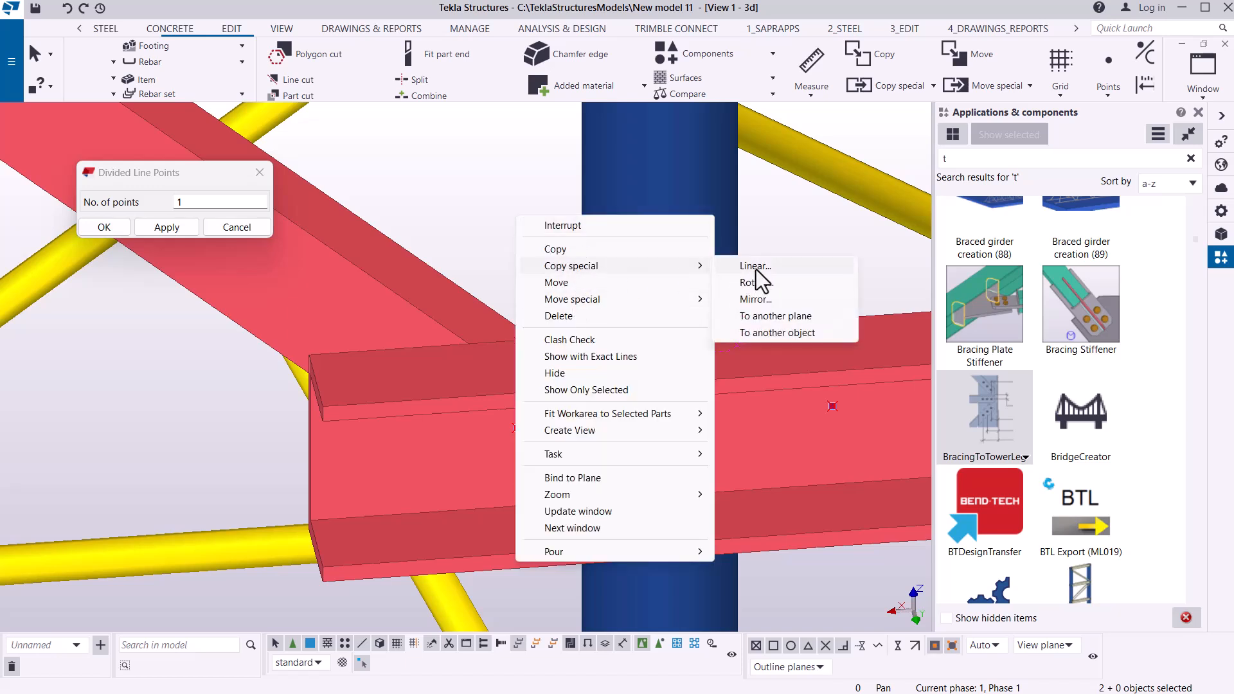
pyautogui.click(755, 266)
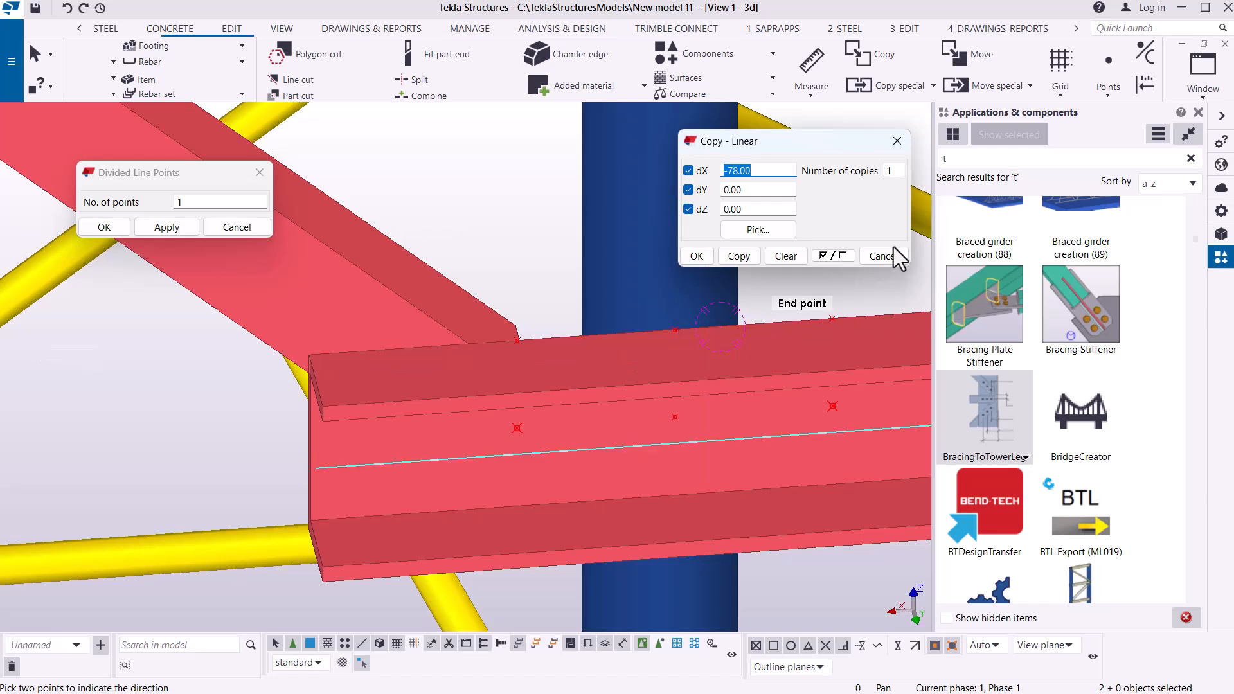
pyautogui.write('0')
pyautogui.press('Tab')
pyautogui.press('Tab')
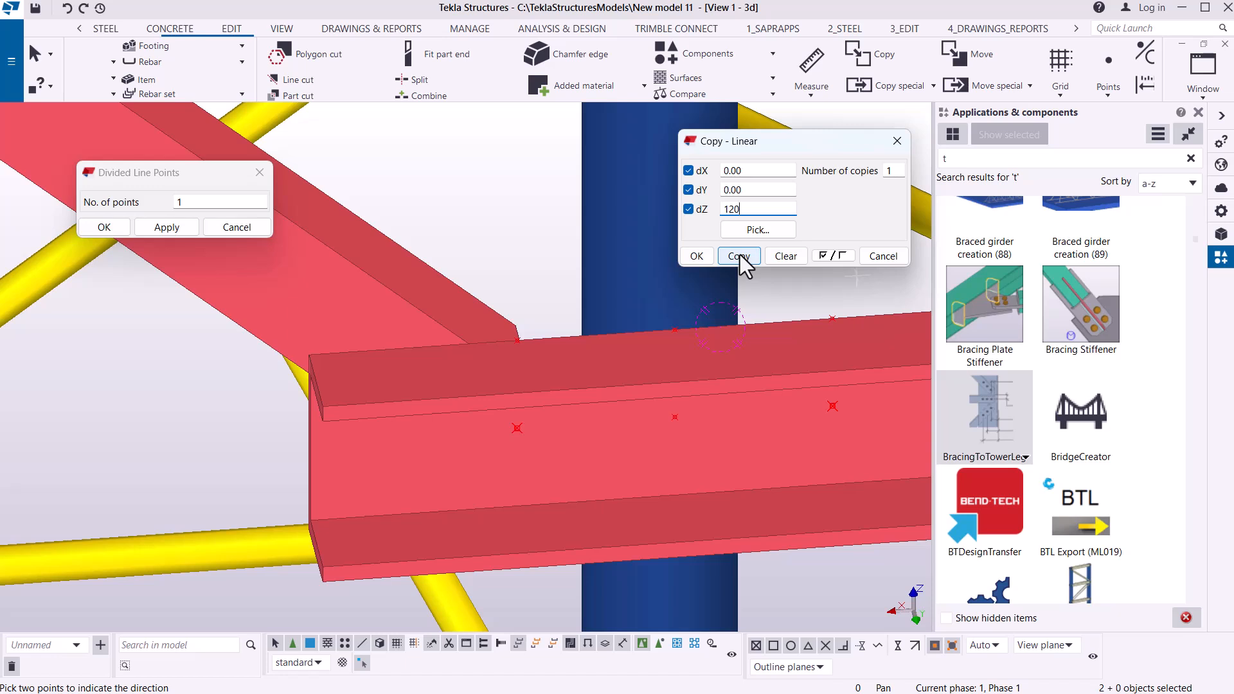
pyautogui.click(740, 255)
# Make another linear copy of the same two web points, 120 mm downward, below the short channel beam.
pyautogui.click(720, 256)
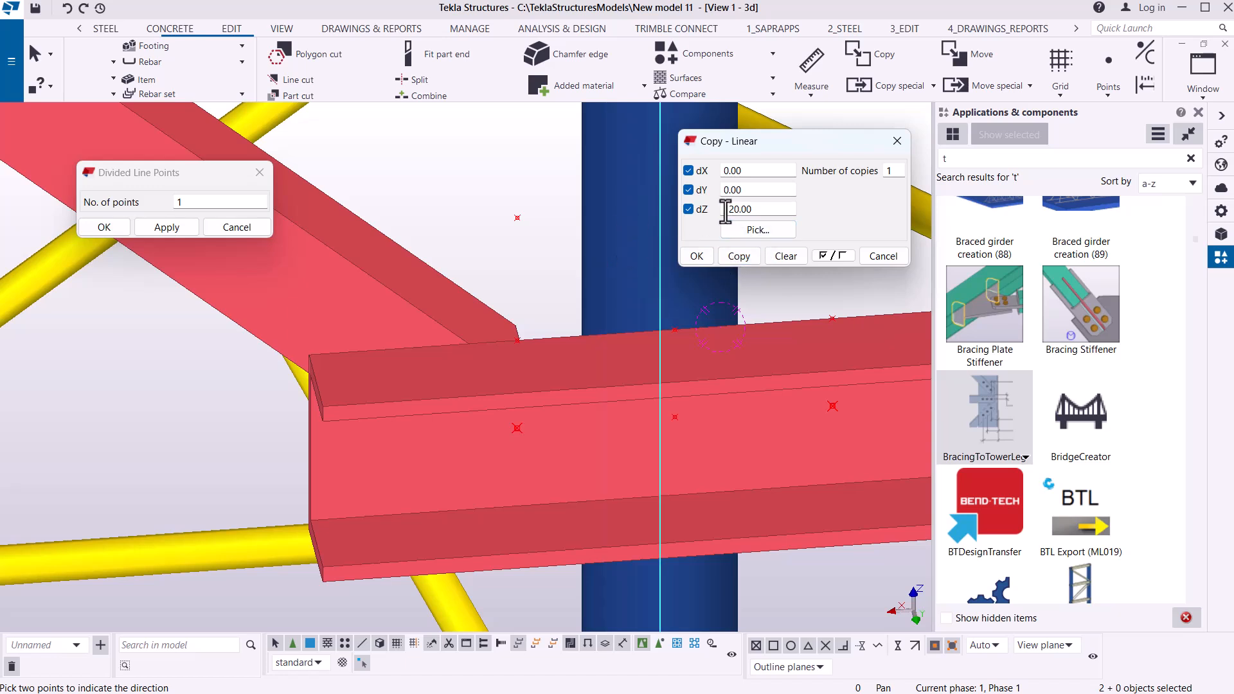
pyautogui.click(700, 256)
pyautogui.scroll(-3, 528, 239)
pyautogui.rightClick(743, 158)
pyautogui.click(779, 167)
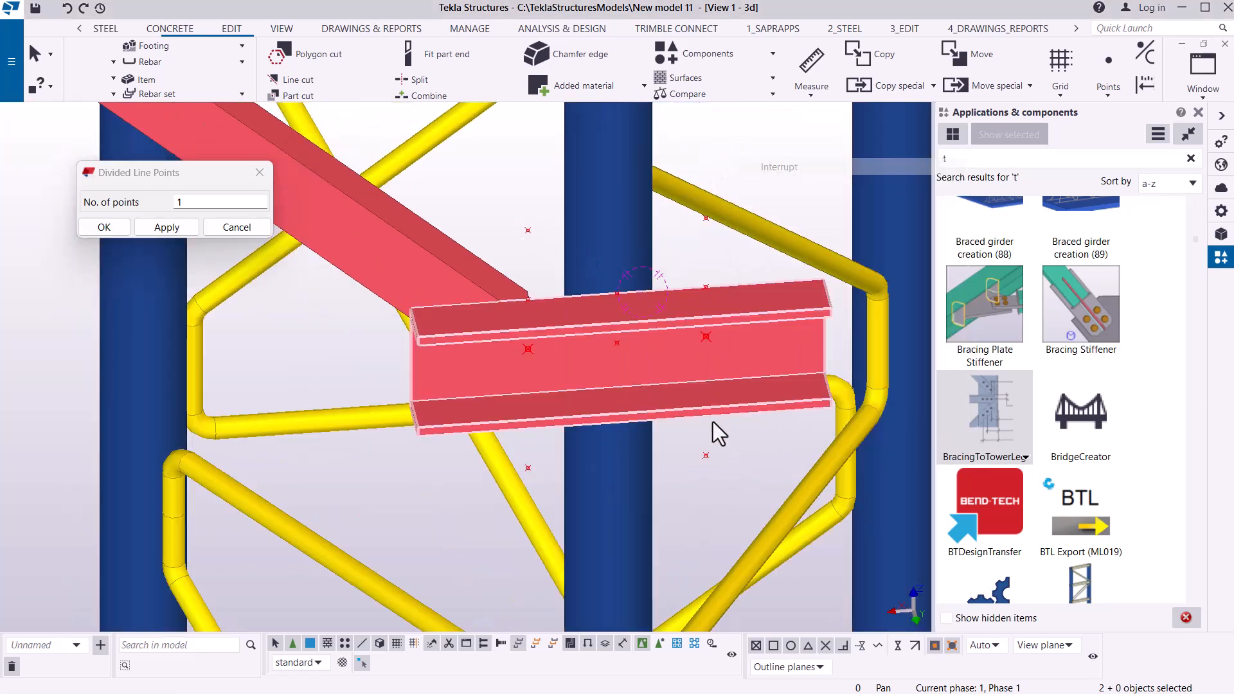
# Measure the distance between the copied points above and below the beam near the diagonal member.
pyautogui.click(811, 97)
pyautogui.click(829, 120)
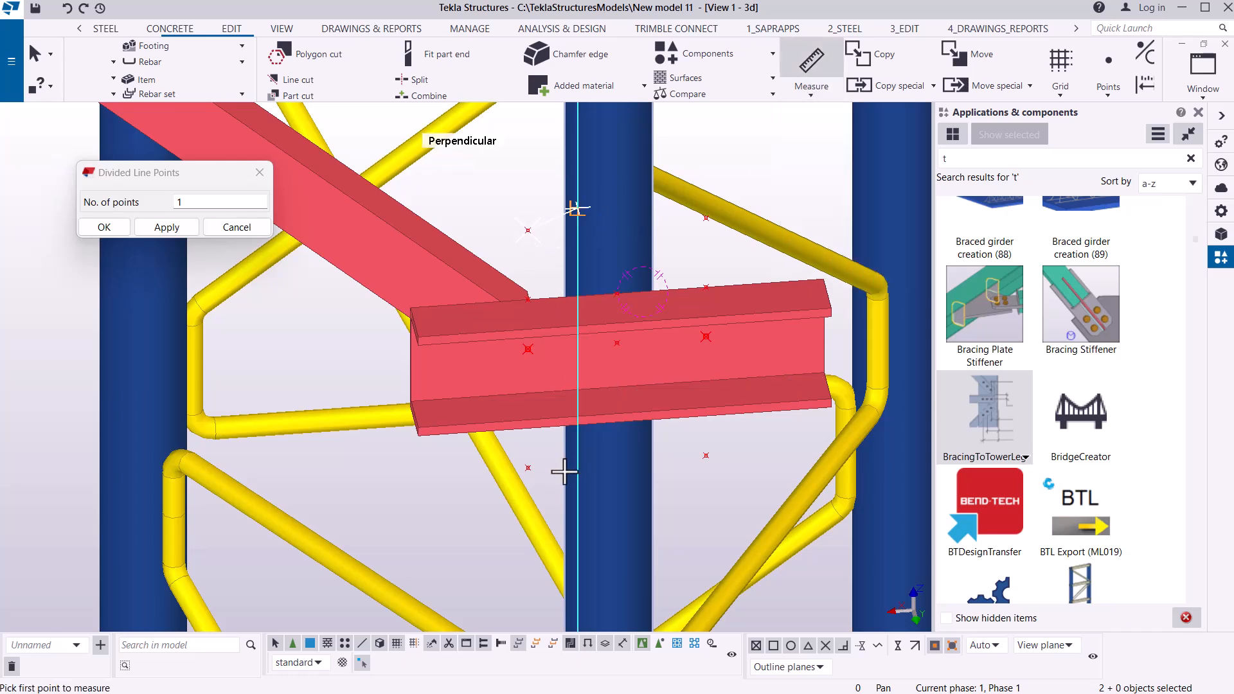
pyautogui.click(527, 469)
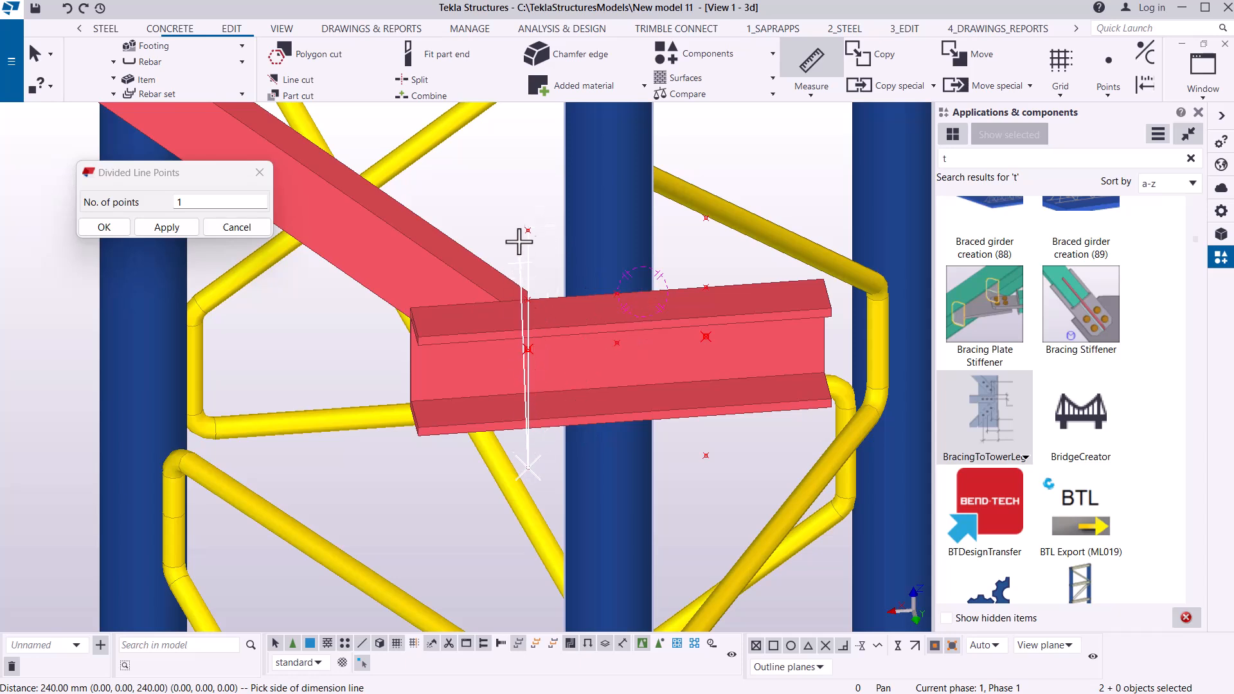
pyautogui.rightClick(530, 205)
pyautogui.click(543, 212)
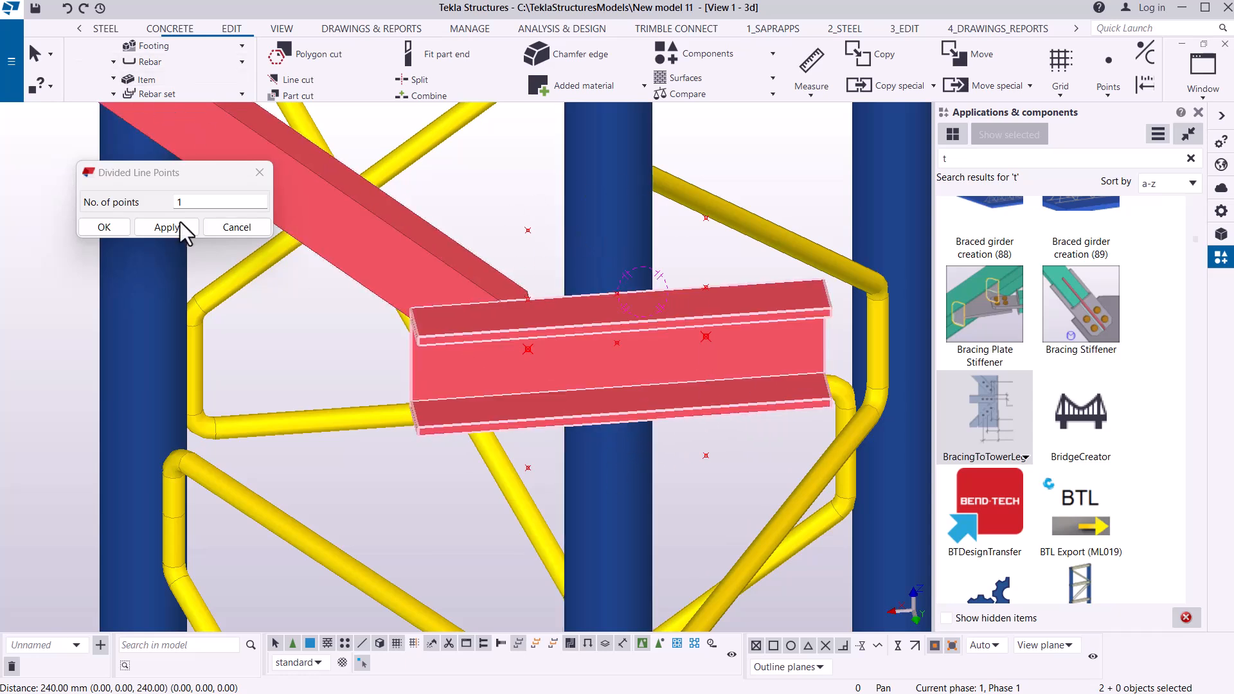
pyautogui.click(105, 29)
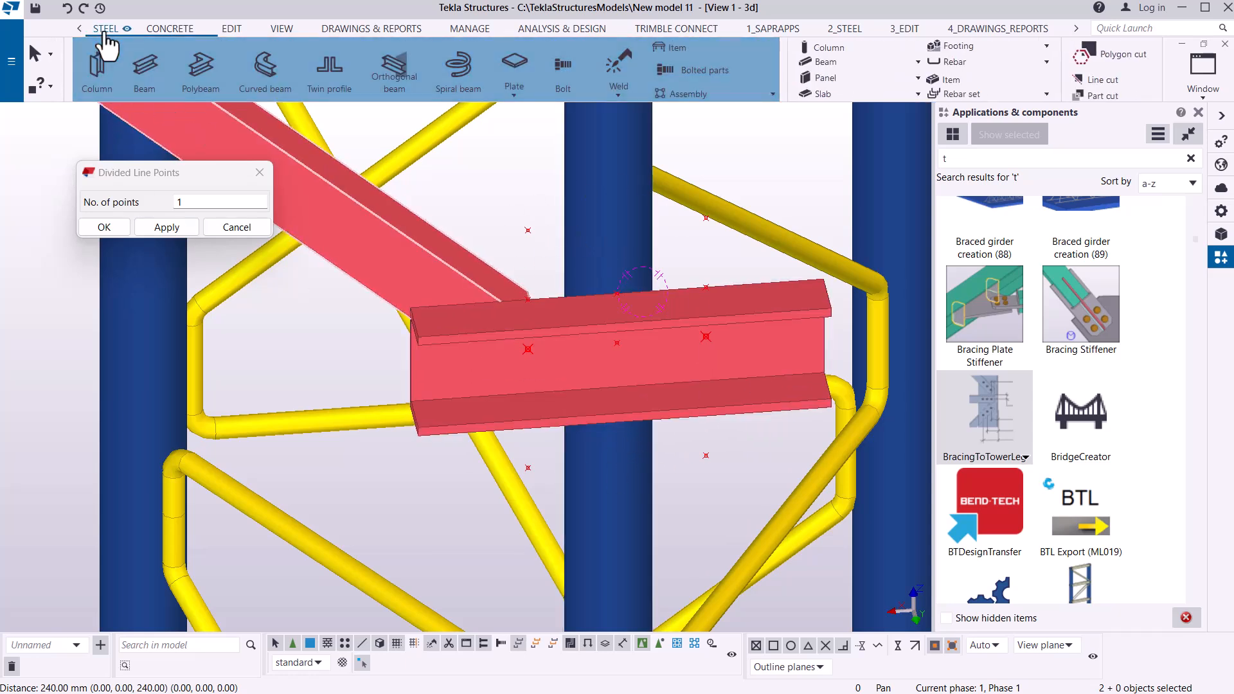
pyautogui.click(512, 92)
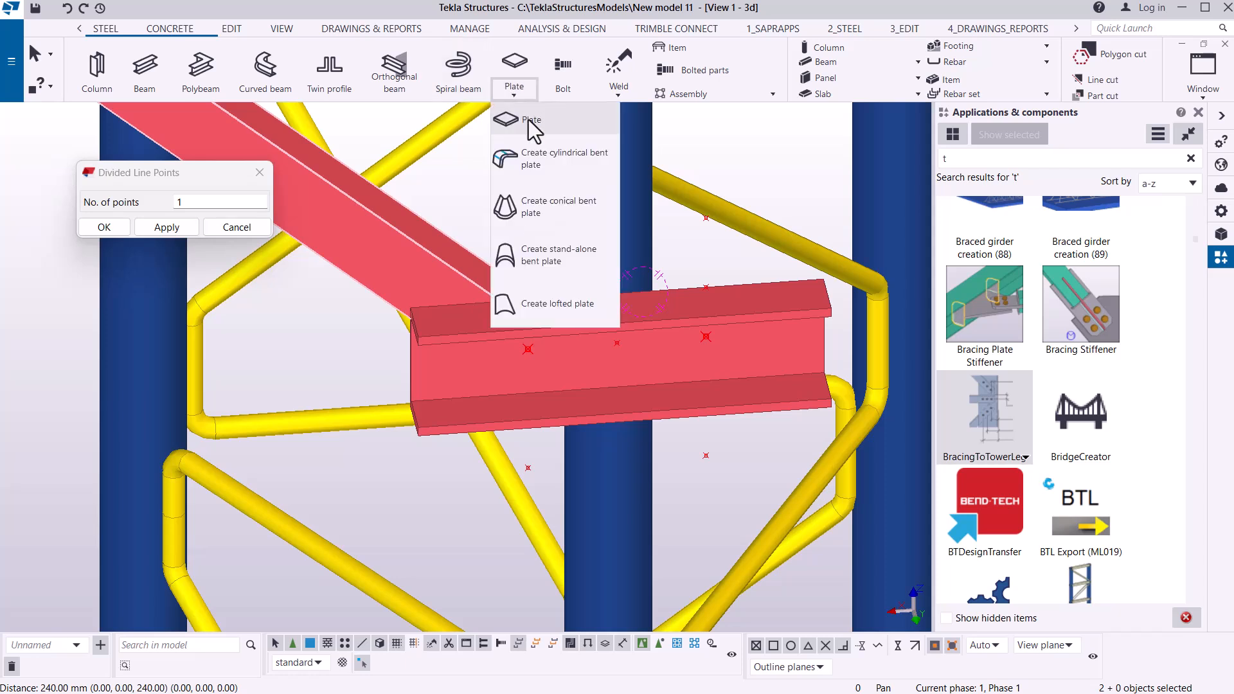
pyautogui.click(528, 119)
pyautogui.scroll(2, 617, 257)
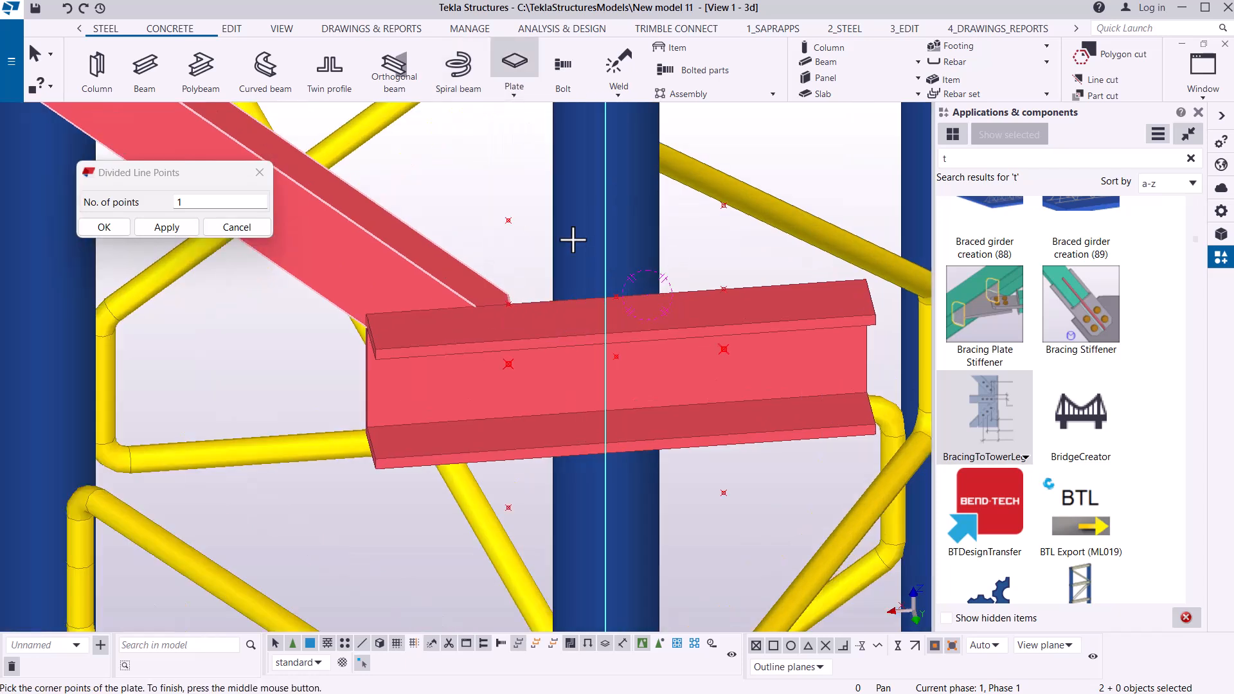
pyautogui.rightClick(515, 182)
pyautogui.click(540, 184)
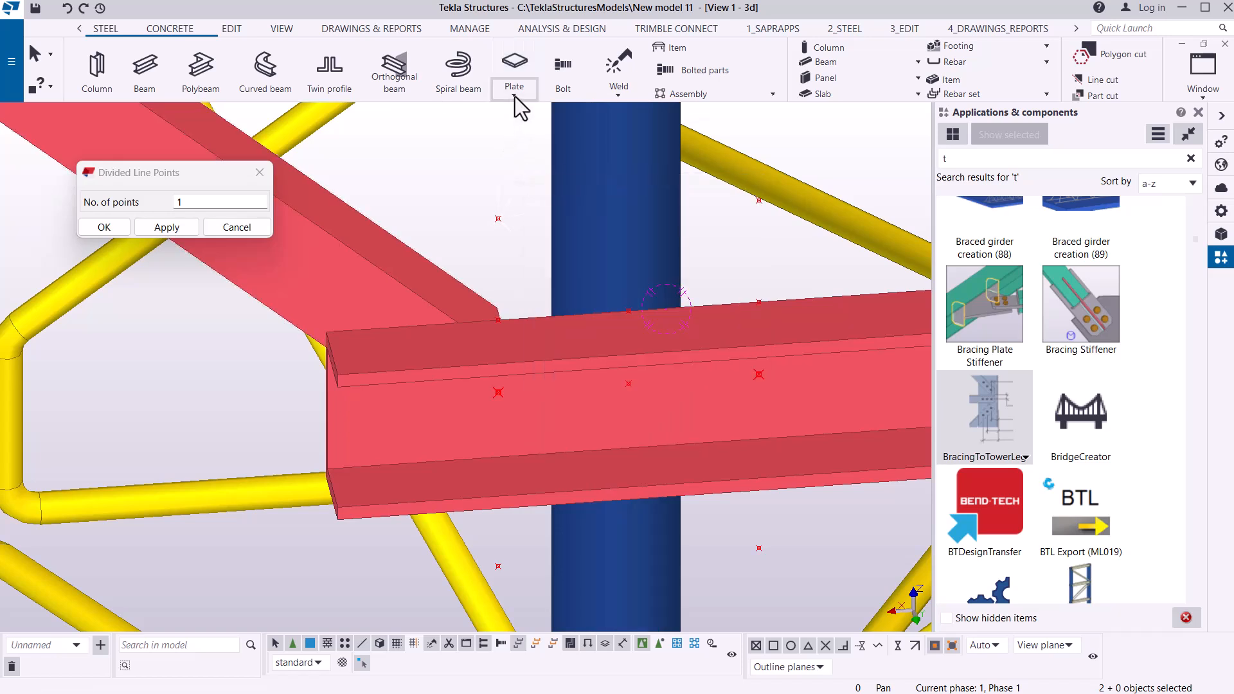
# Create a rectangular contour plate behind the short channel beam through the four outer points above and below it.
pyautogui.click(515, 96)
pyautogui.click(529, 126)
pyautogui.click(499, 218)
pyautogui.click(759, 202)
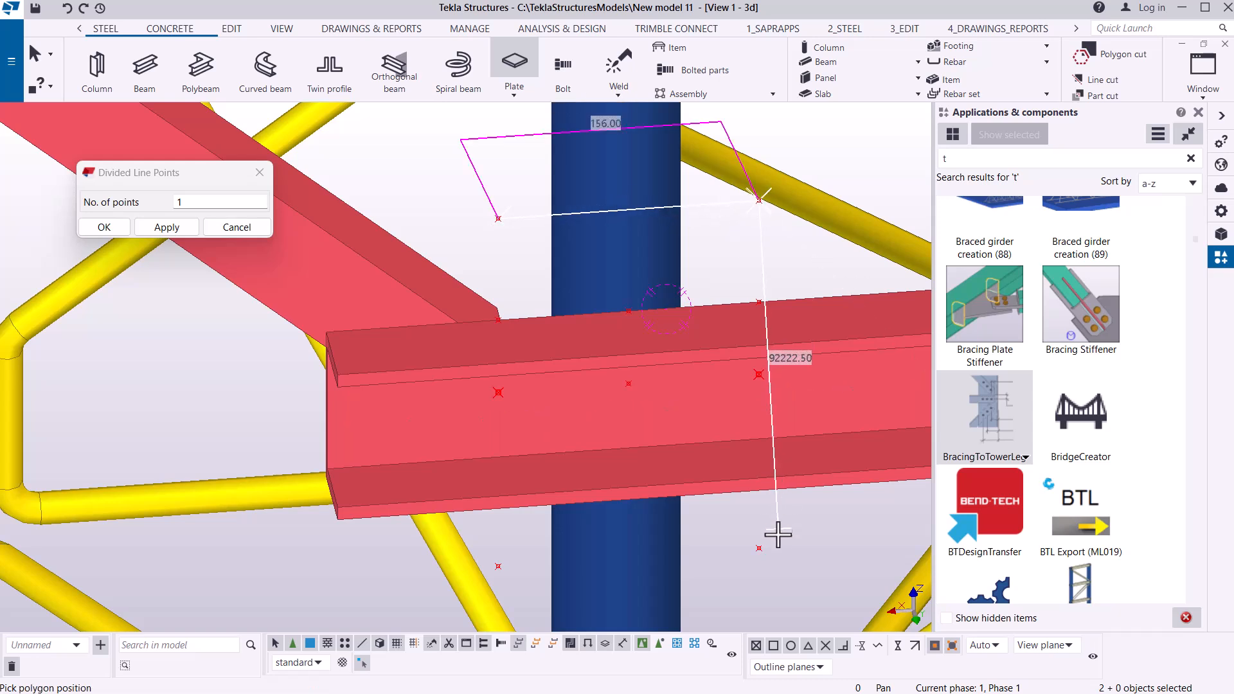
pyautogui.click(759, 549)
pyautogui.click(498, 565)
pyautogui.middleClick(511, 192)
pyautogui.rightClick(512, 192)
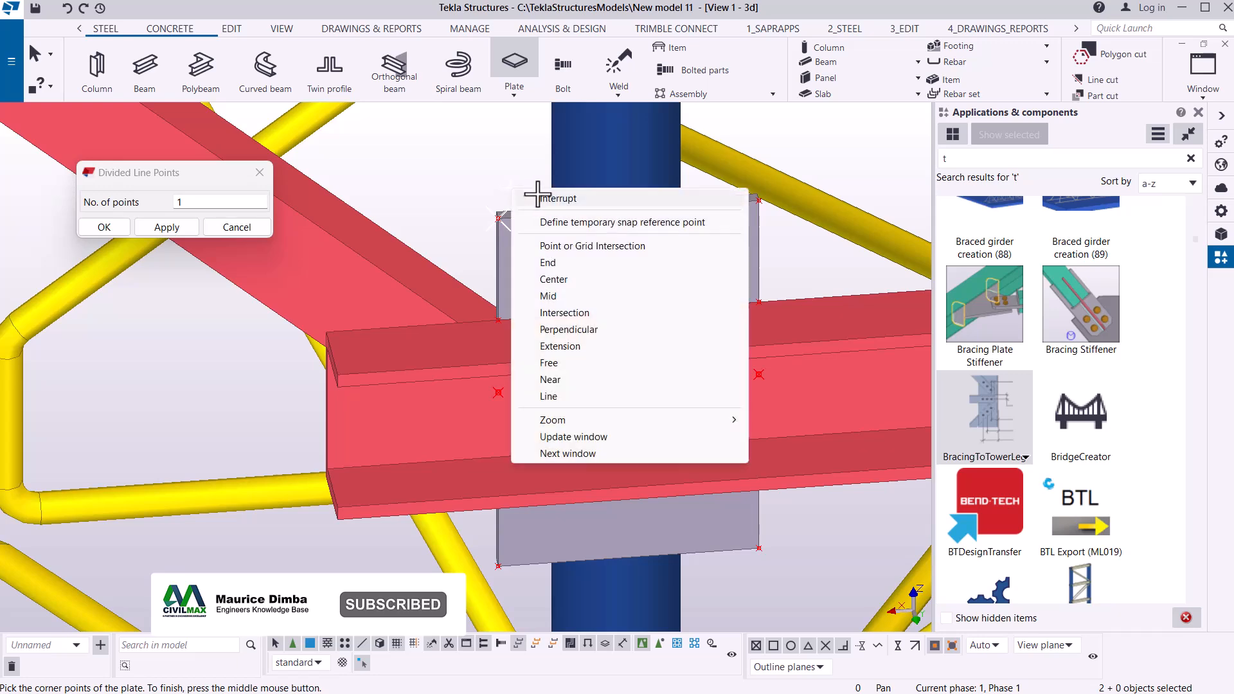
pyautogui.press('Escape')
# Inspect the new plate's name, profile, material and depth position.
pyautogui.scroll(3, 746, 186)
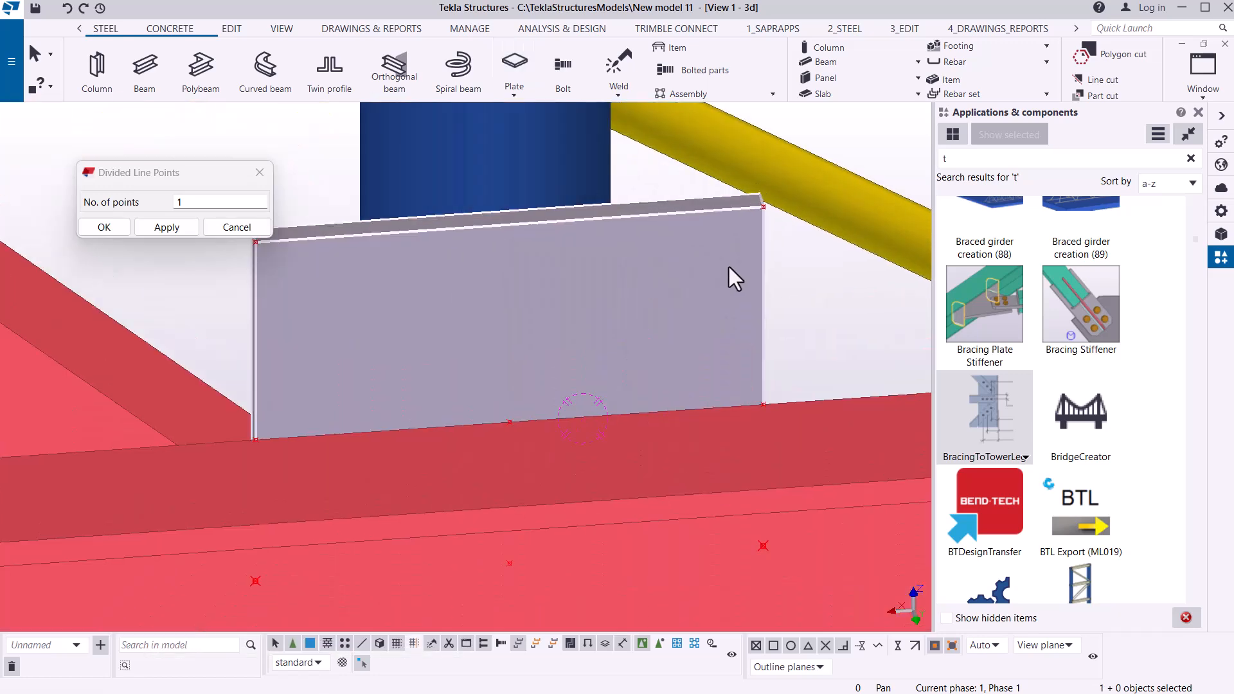
pyautogui.doubleClick(729, 268)
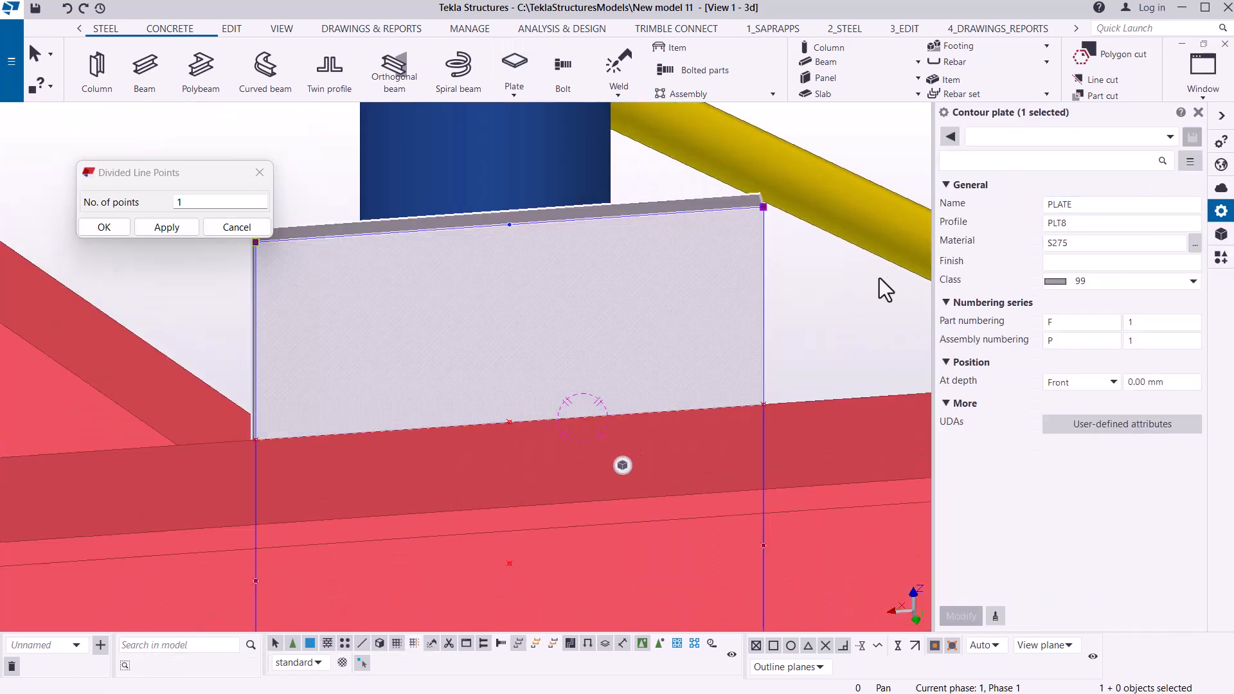
pyautogui.click(846, 276)
# Add one divided line point between the midpoints of the plate's top and bottom edges.
pyautogui.scroll(-5, 634, 329)
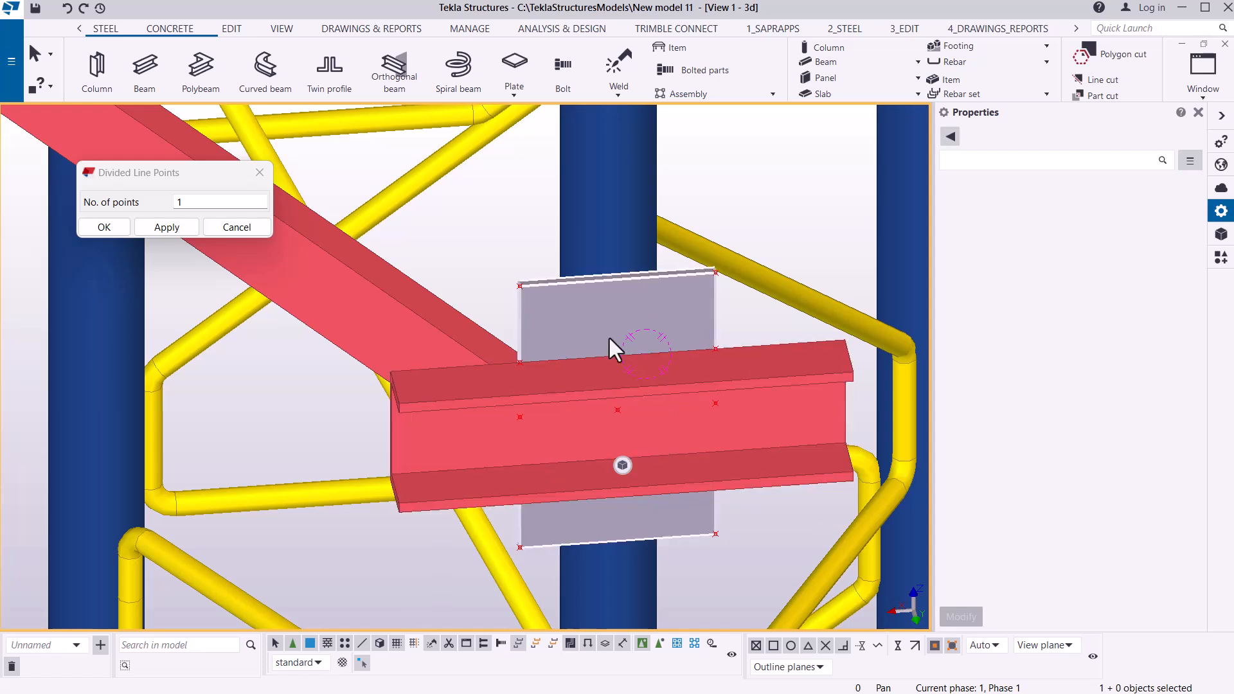
pyautogui.scroll(2, 729, 373)
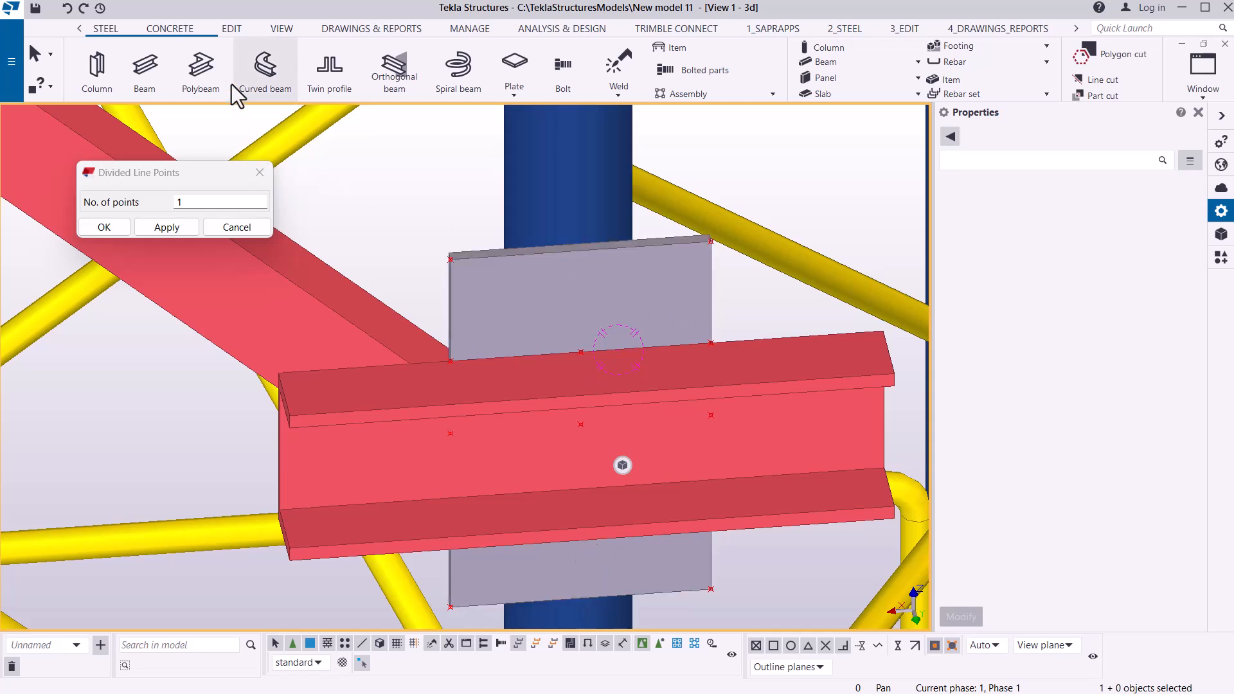
pyautogui.click(236, 29)
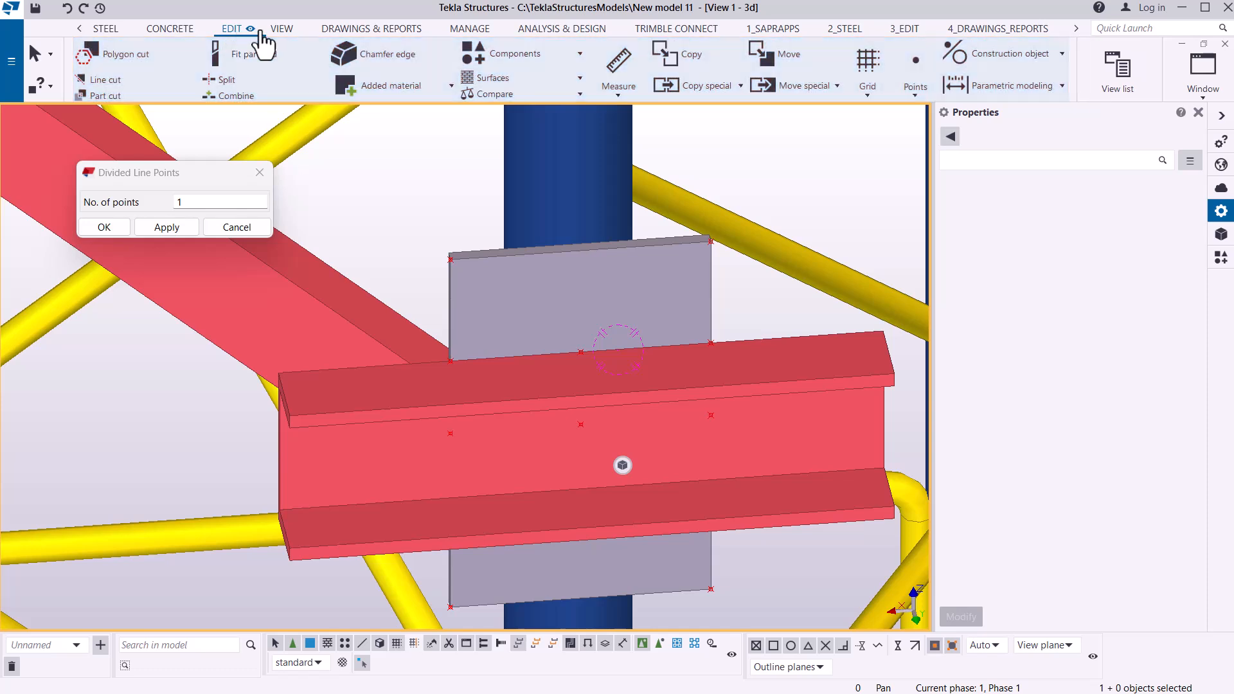
pyautogui.click(916, 90)
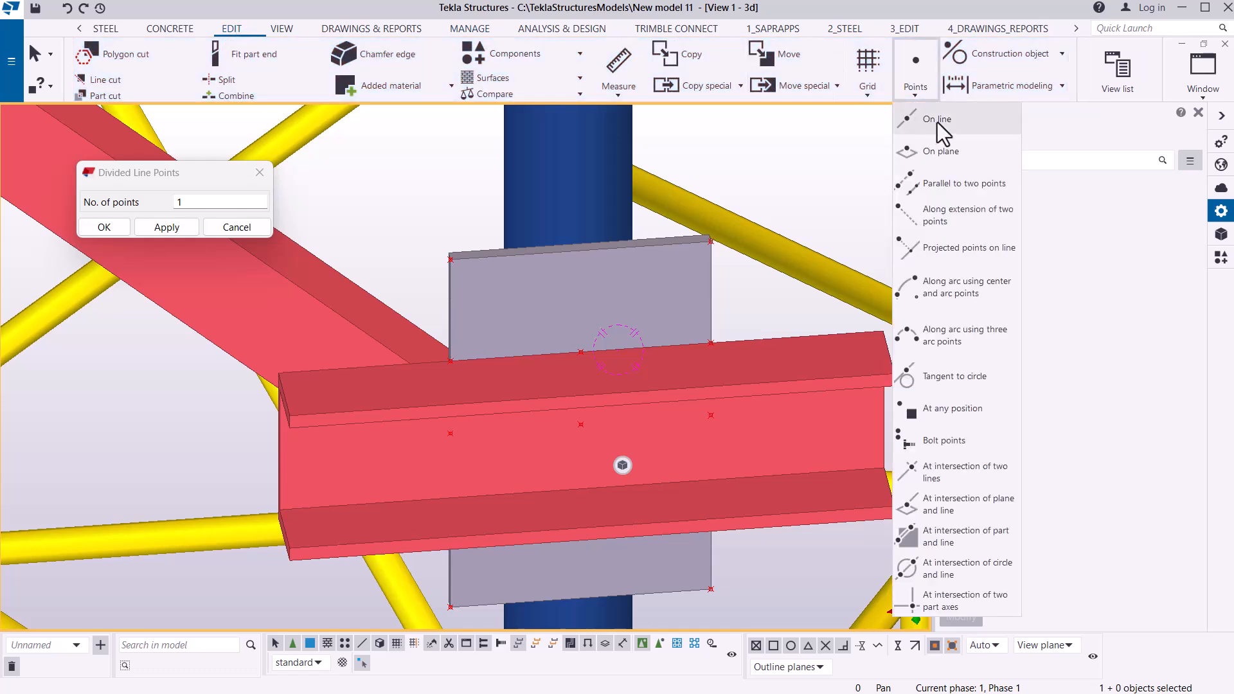
pyautogui.click(938, 121)
pyautogui.scroll(5, 559, 273)
pyautogui.click(610, 230)
pyautogui.scroll(-4, 607, 222)
pyautogui.scroll(2, 617, 540)
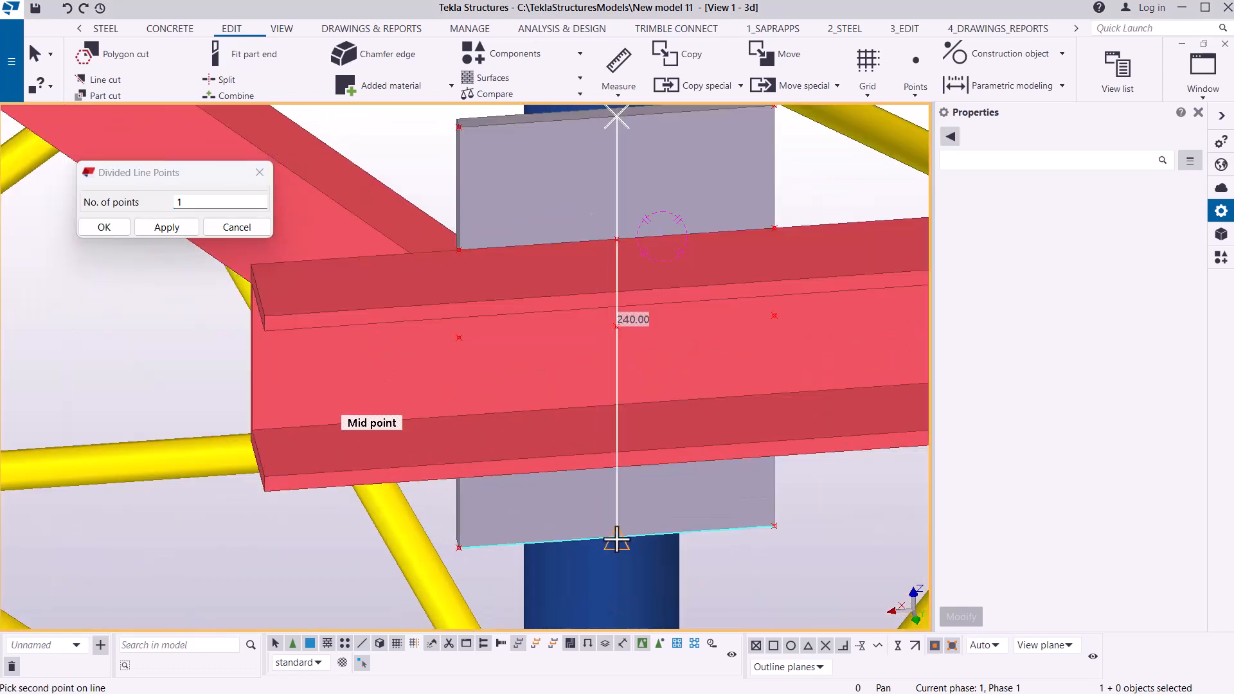
pyautogui.click(617, 539)
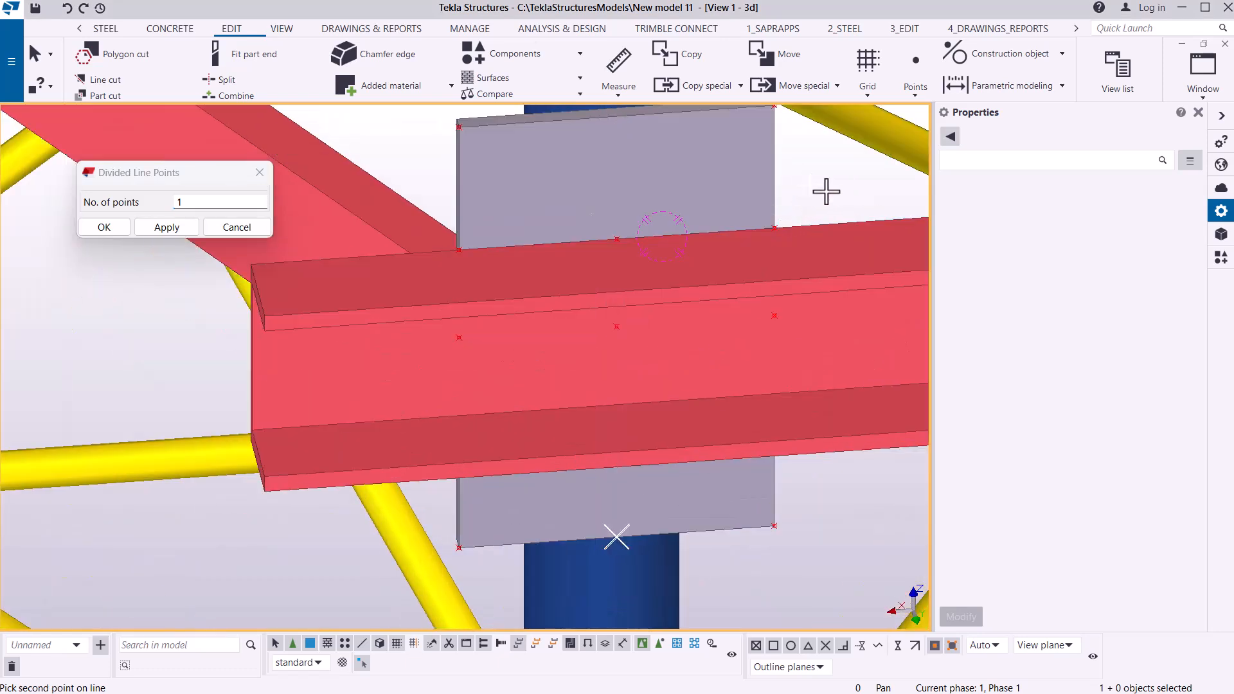
pyautogui.rightClick(859, 192)
pyautogui.click(868, 199)
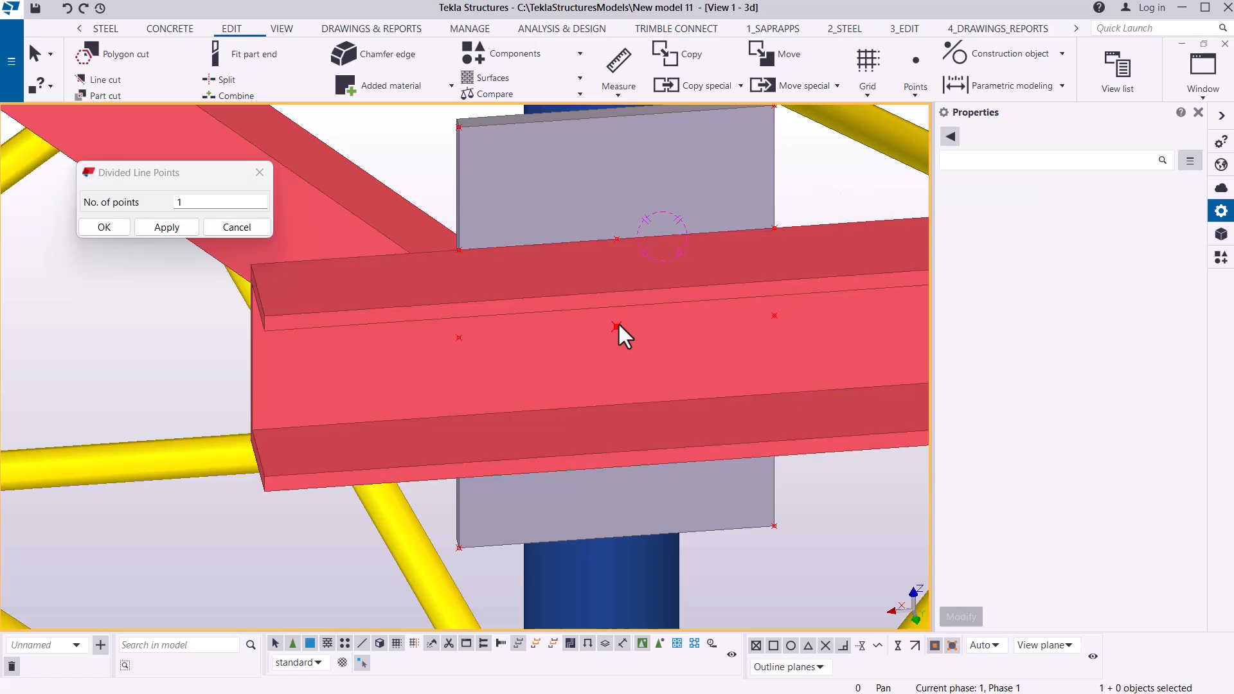
# Make a linear copy of the web's centre point 85 mm upward onto the plate above the channel.
pyautogui.click(617, 326)
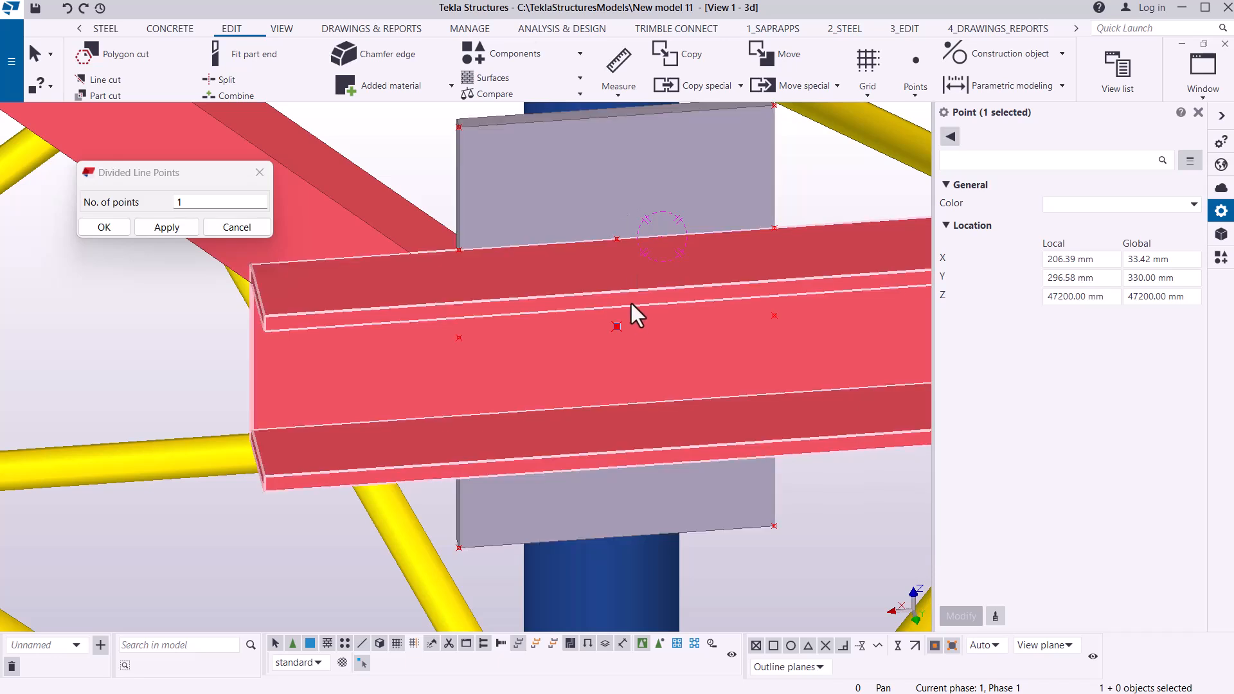
pyautogui.rightClick(616, 323)
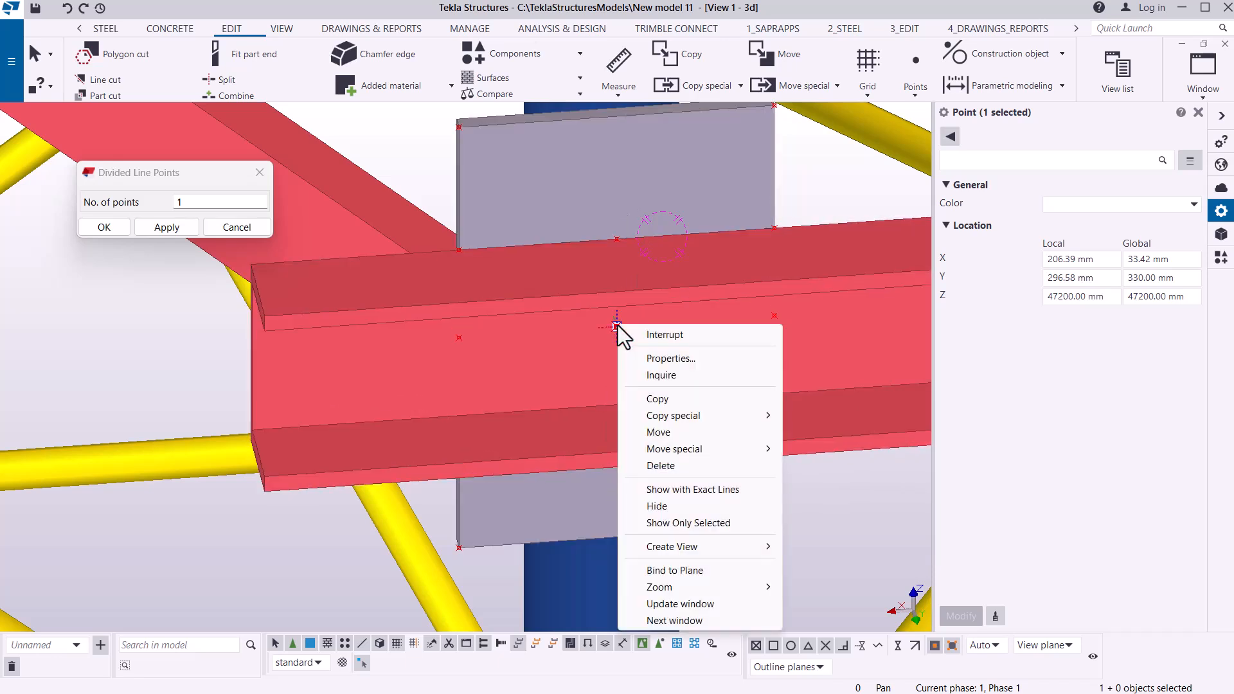
pyautogui.moveTo(686, 419)
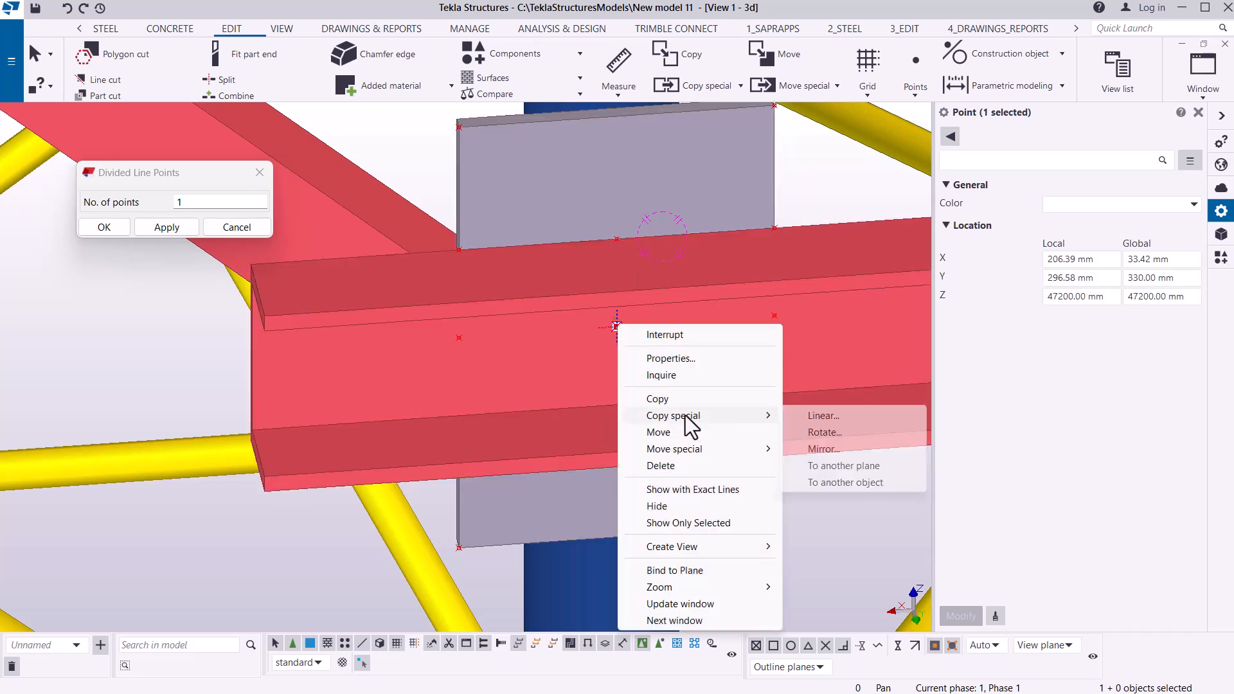
pyautogui.click(797, 416)
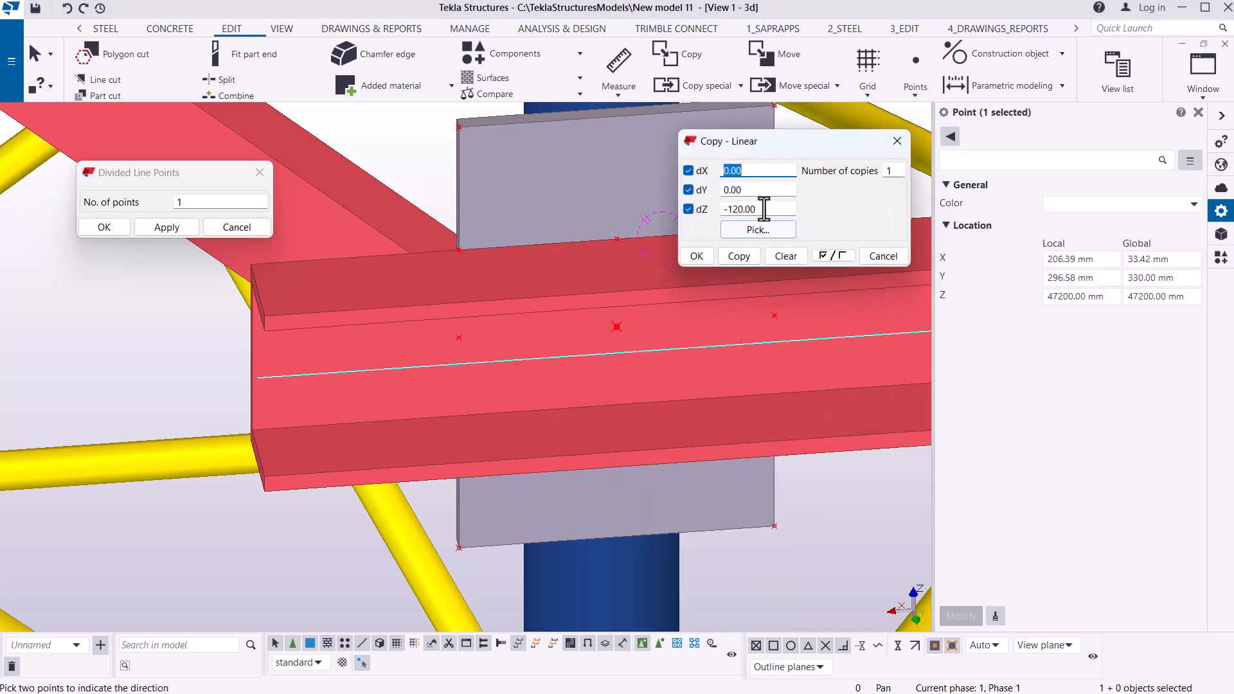
pyautogui.moveTo(764, 210); pyautogui.dragTo(677, 217)
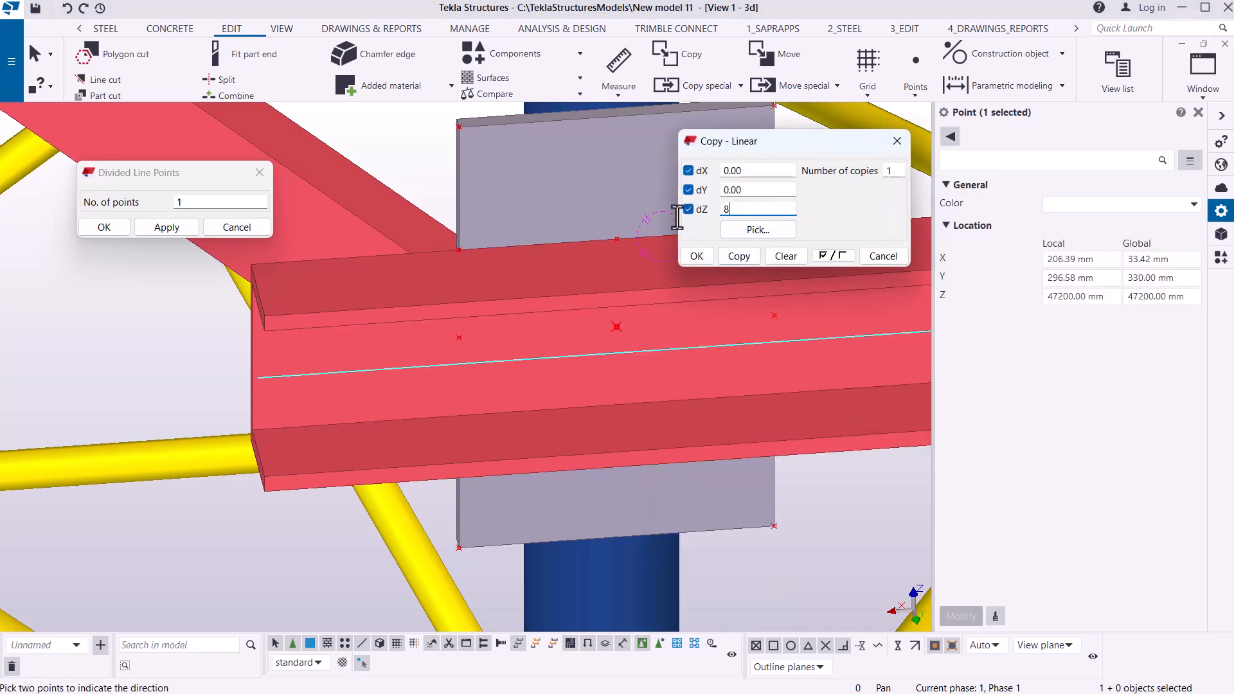
pyautogui.write('85')
pyautogui.click(741, 256)
pyautogui.click(700, 253)
pyautogui.rightClick(828, 171)
pyautogui.click(836, 179)
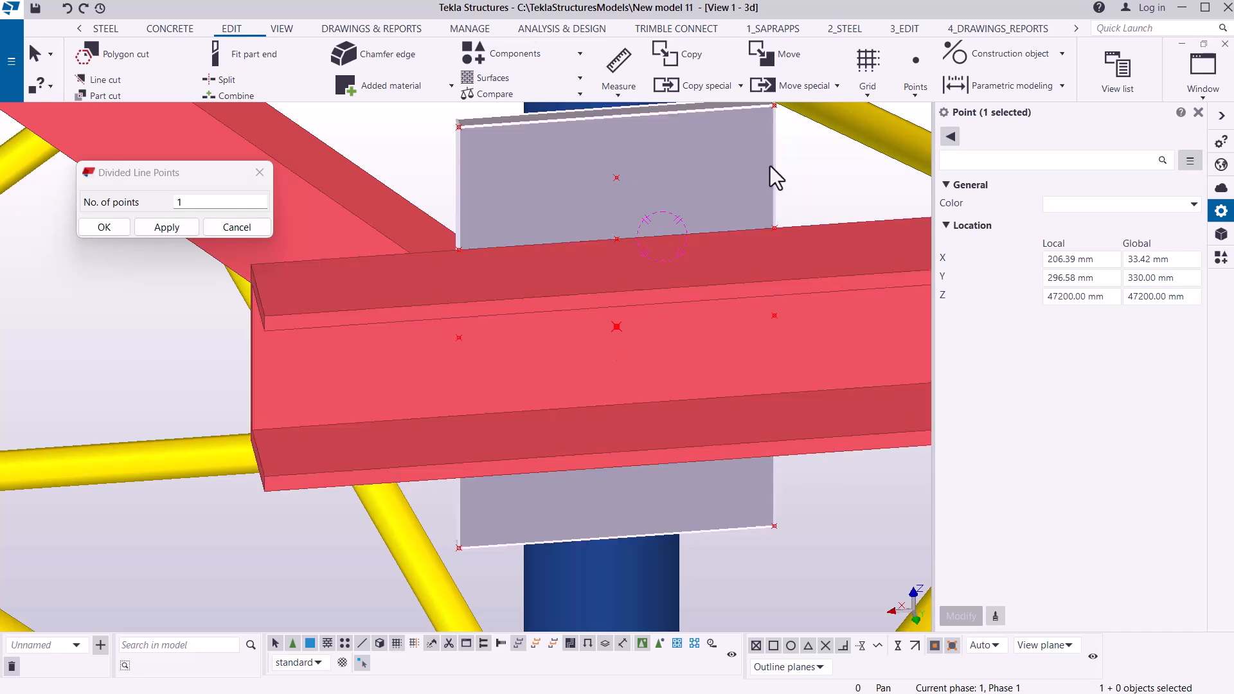
# Copy the centre point 85 mm downward, using the vector from the upper copied point to the centre point.
pyautogui.rightClick(824, 154)
pyautogui.click(874, 230)
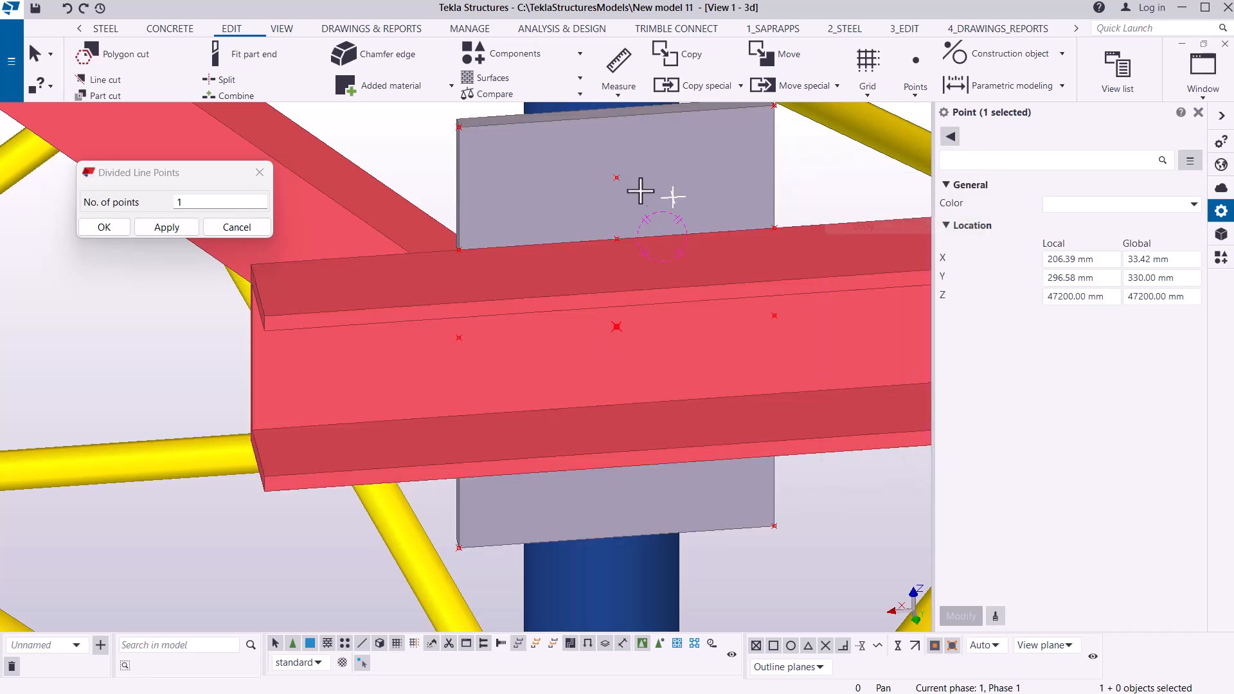
pyautogui.click(617, 178)
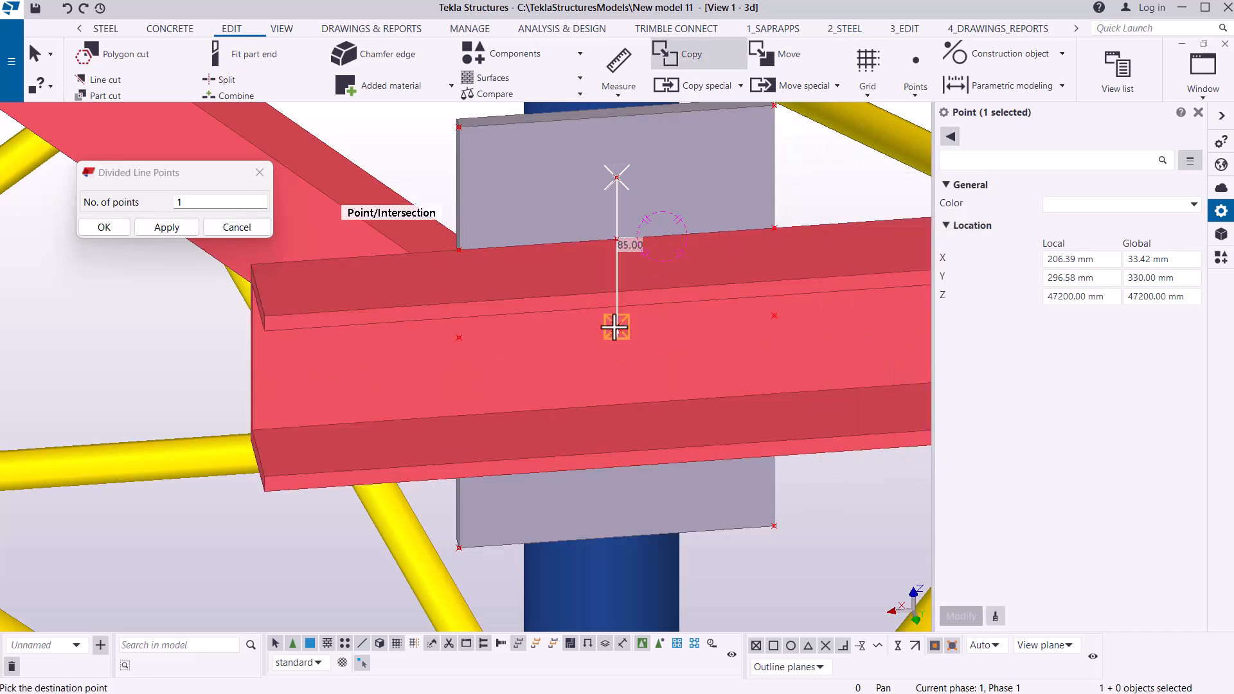
pyautogui.rightClick(791, 187)
pyautogui.click(840, 198)
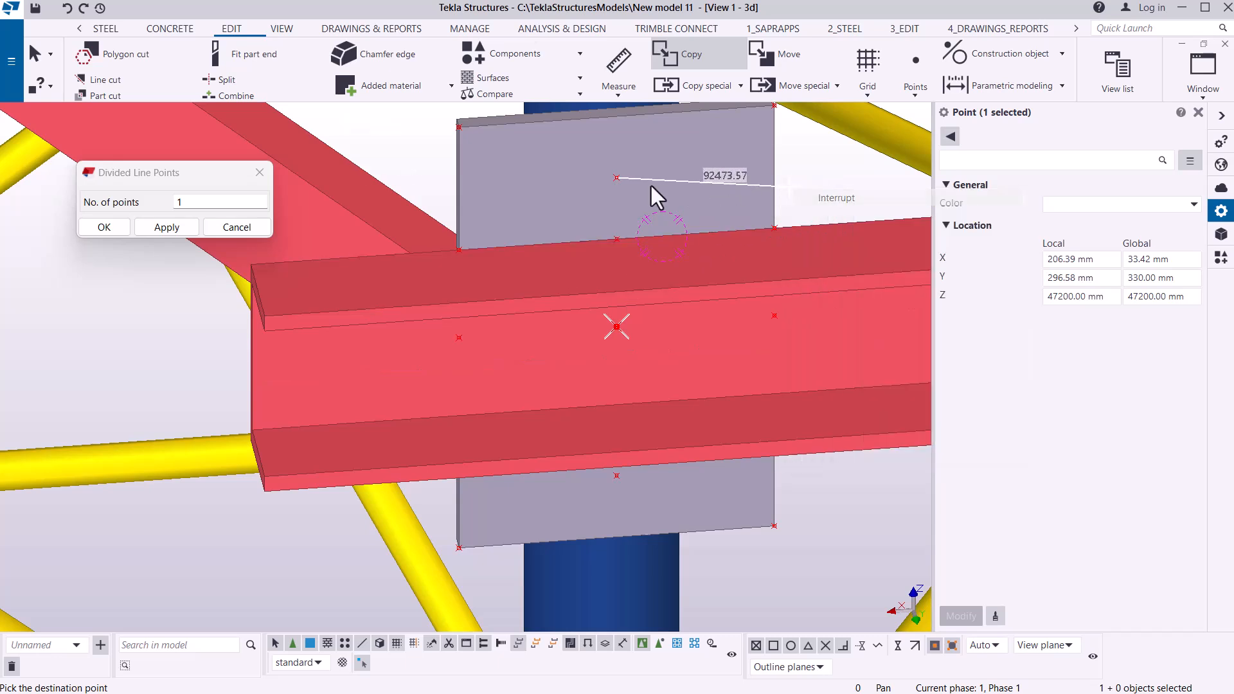
# Make linear copies of the upper and lower centre points 48 mm to both sides along X, and close the divided line points settings.
pyautogui.click(619, 180)
pyautogui.keyDown('ctrl'); pyautogui.click(616, 477); pyautogui.keyUp('ctrl')
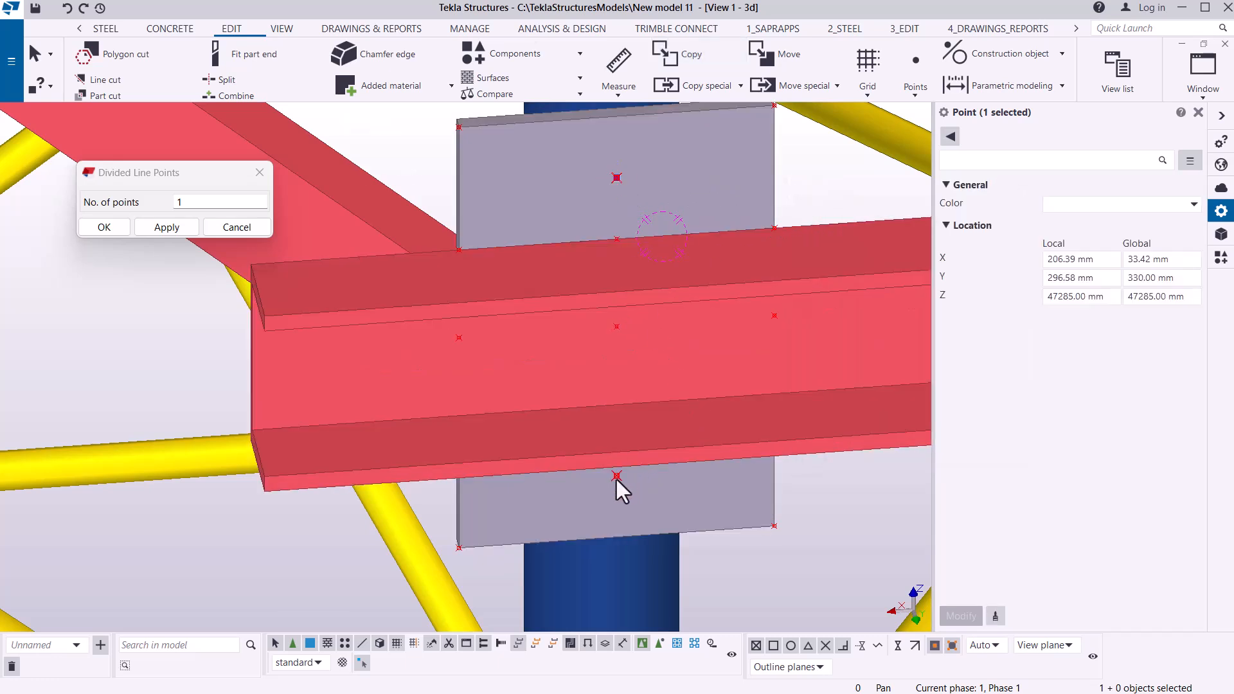
pyautogui.rightClick(616, 480)
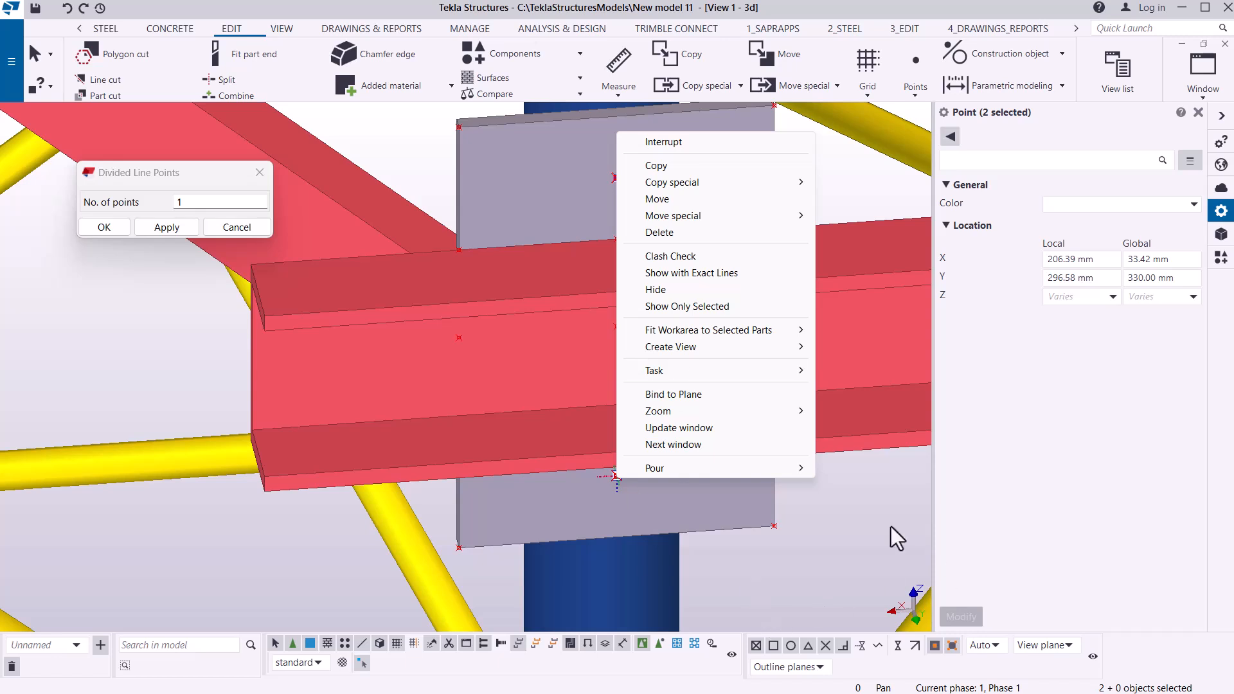
pyautogui.moveTo(669, 183)
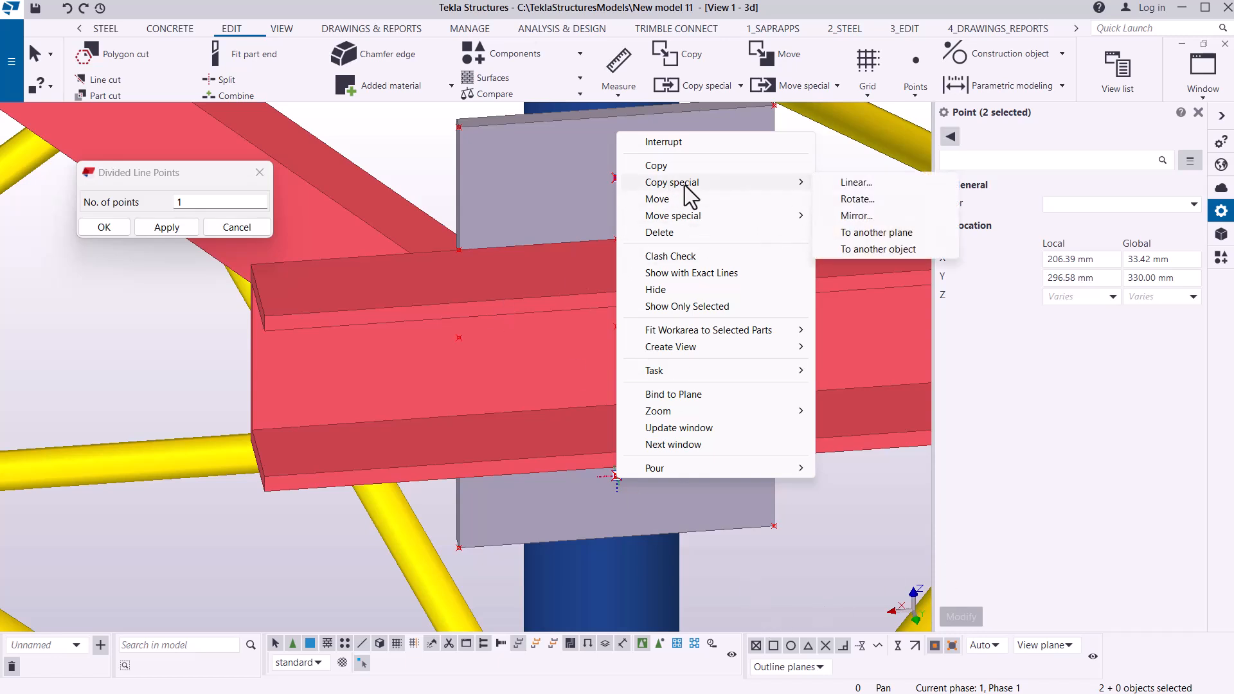
pyautogui.click(866, 183)
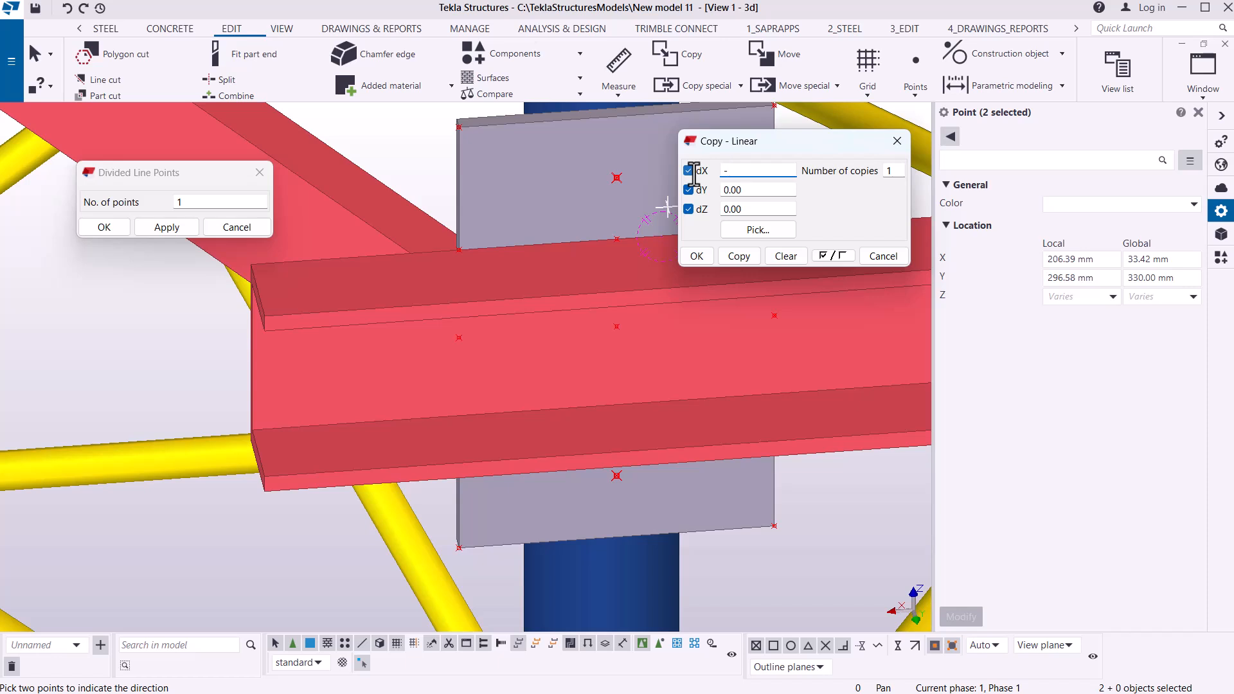
pyautogui.click(728, 170)
pyautogui.click(738, 256)
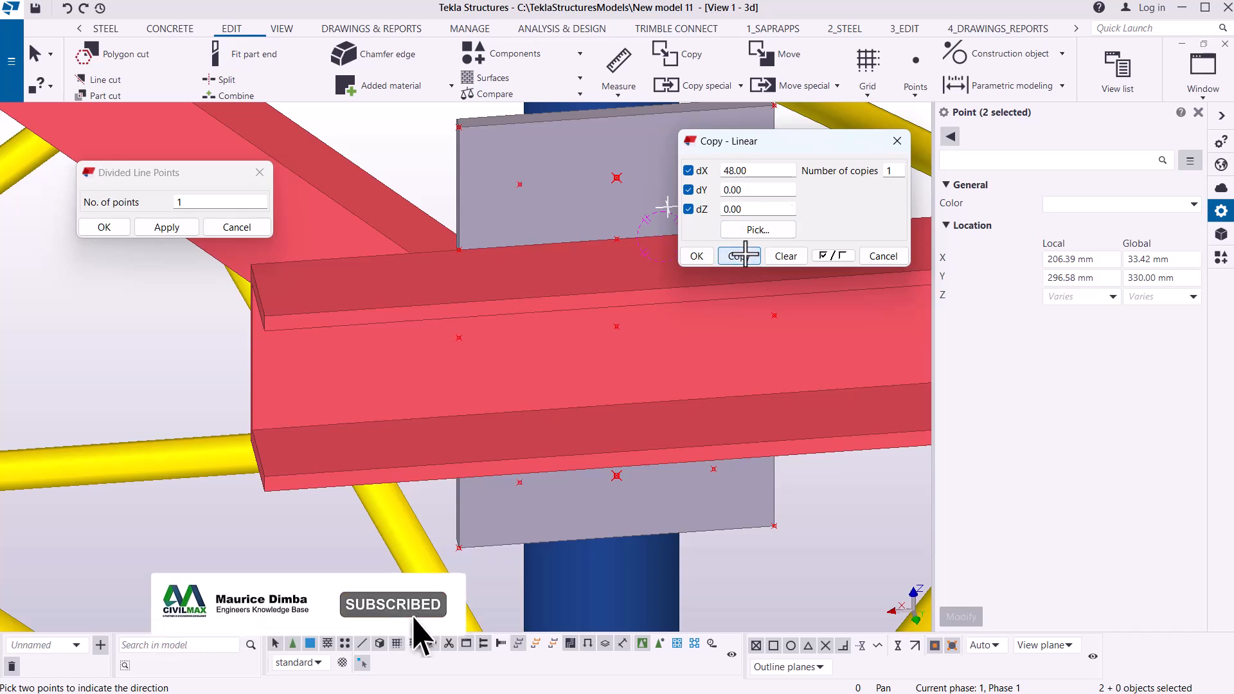
pyautogui.click(697, 256)
pyautogui.rightClick(808, 168)
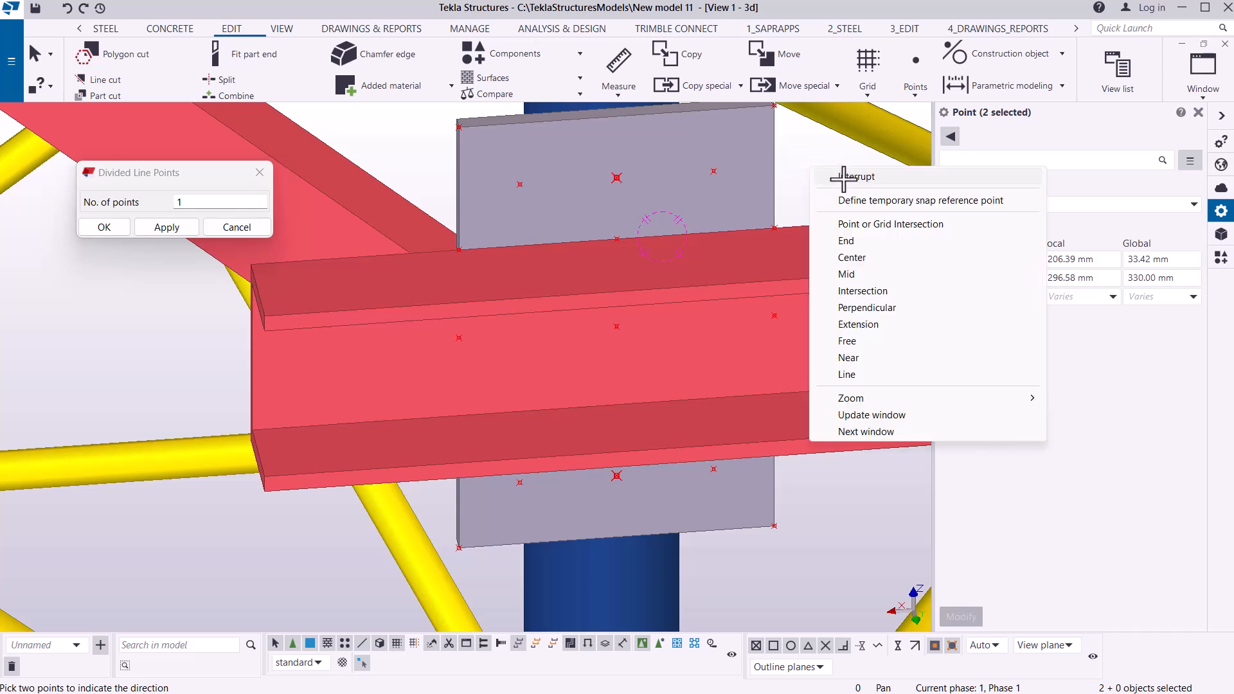
pyautogui.click(844, 178)
pyautogui.click(712, 171)
pyautogui.click(617, 475)
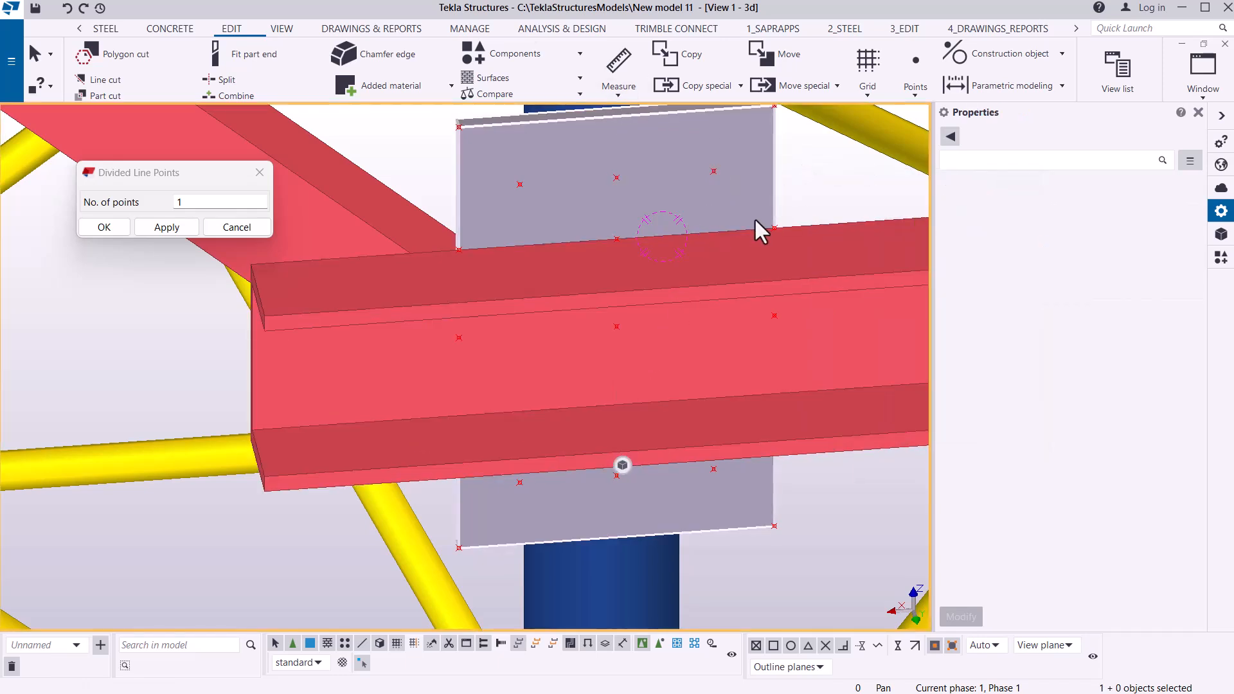
pyautogui.click(107, 229)
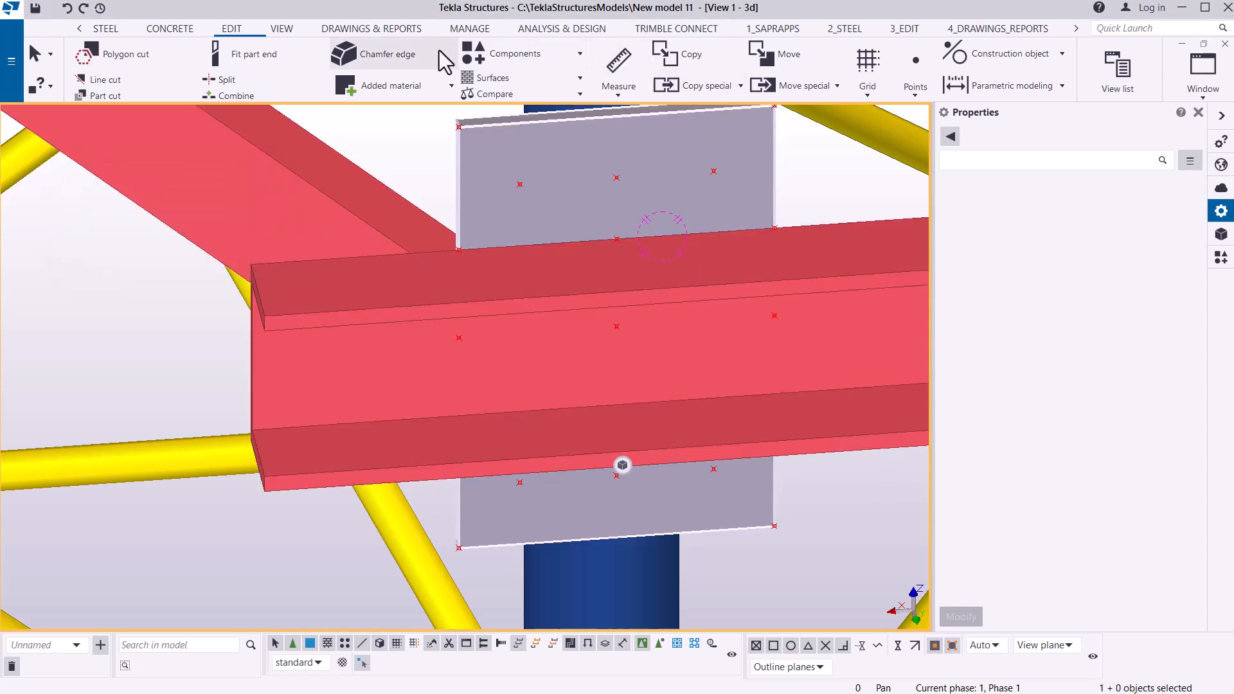
# Make a linear copy of the two outer points on the plate's upper part, with dY -130 mm, toward the mast leg.
pyautogui.click(282, 29)
pyautogui.click(684, 78)
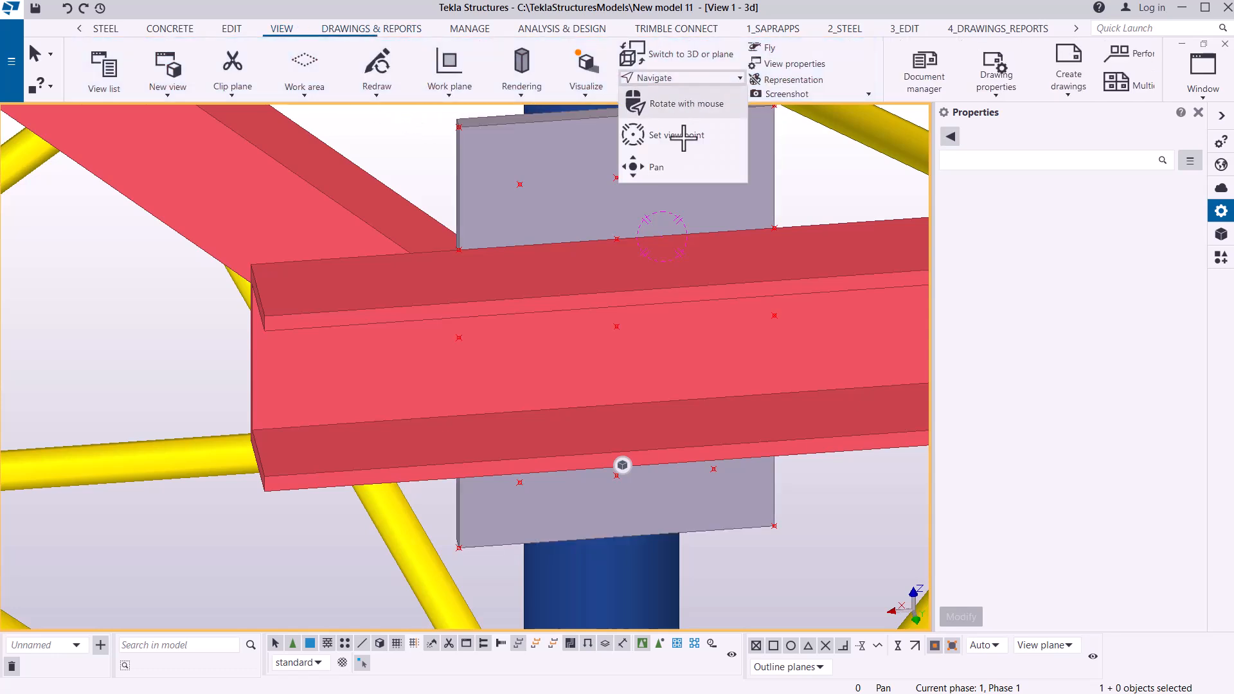
pyautogui.click(676, 115)
pyautogui.moveTo(702, 204); pyautogui.dragTo(703, 283)
pyautogui.scroll(-4, 704, 386)
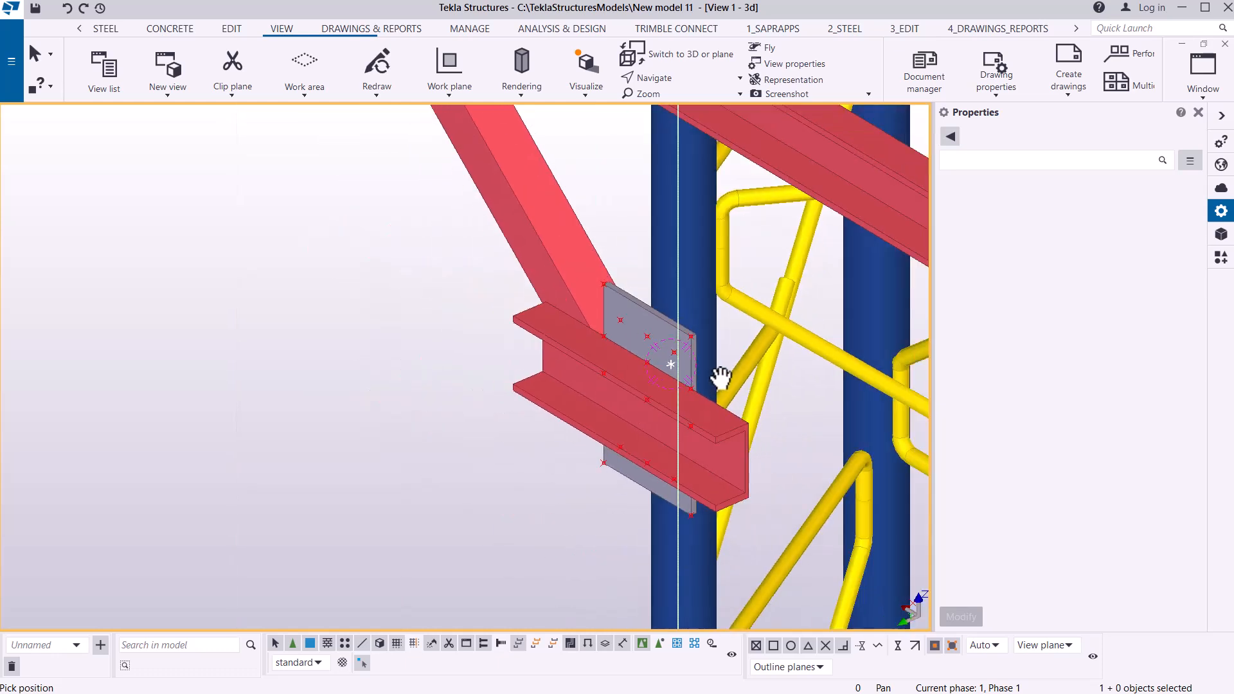
pyautogui.moveTo(705, 364); pyautogui.dragTo(750, 343)
pyautogui.scroll(5, 700, 345)
pyautogui.rightClick(634, 240)
pyautogui.click(642, 243)
pyautogui.click(648, 364)
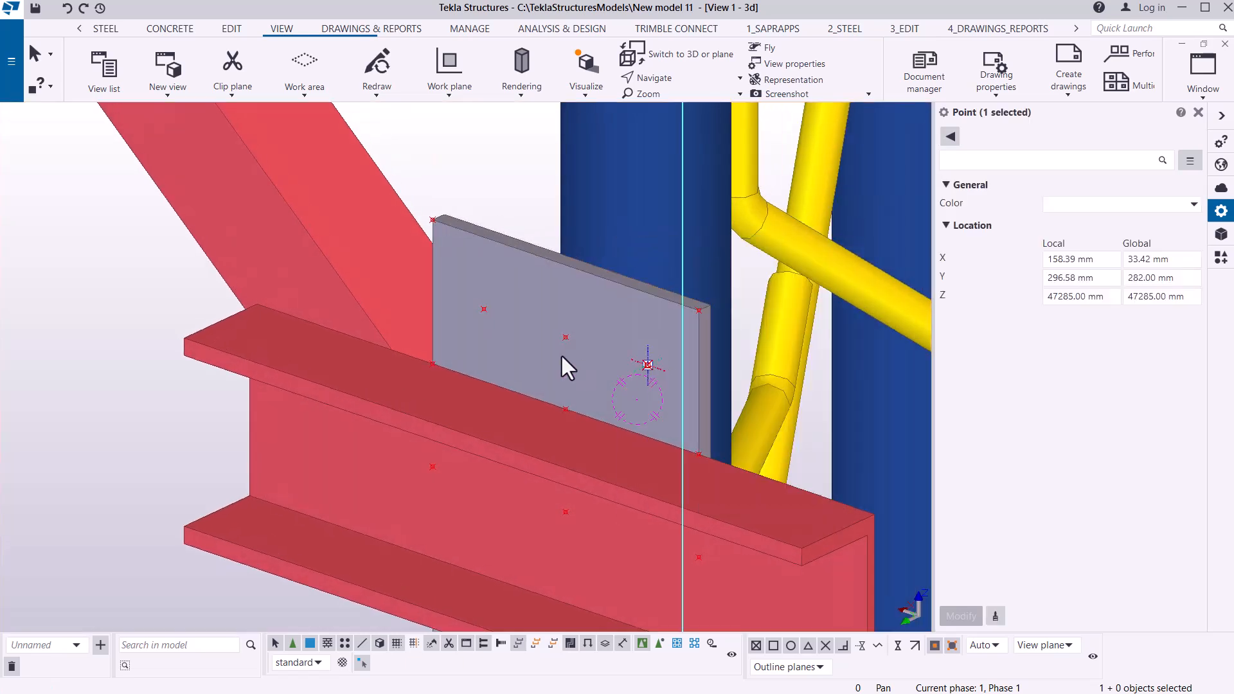
pyautogui.keyDown('ctrl'); pyautogui.click(485, 309); pyautogui.keyUp('ctrl')
pyautogui.rightClick(484, 309)
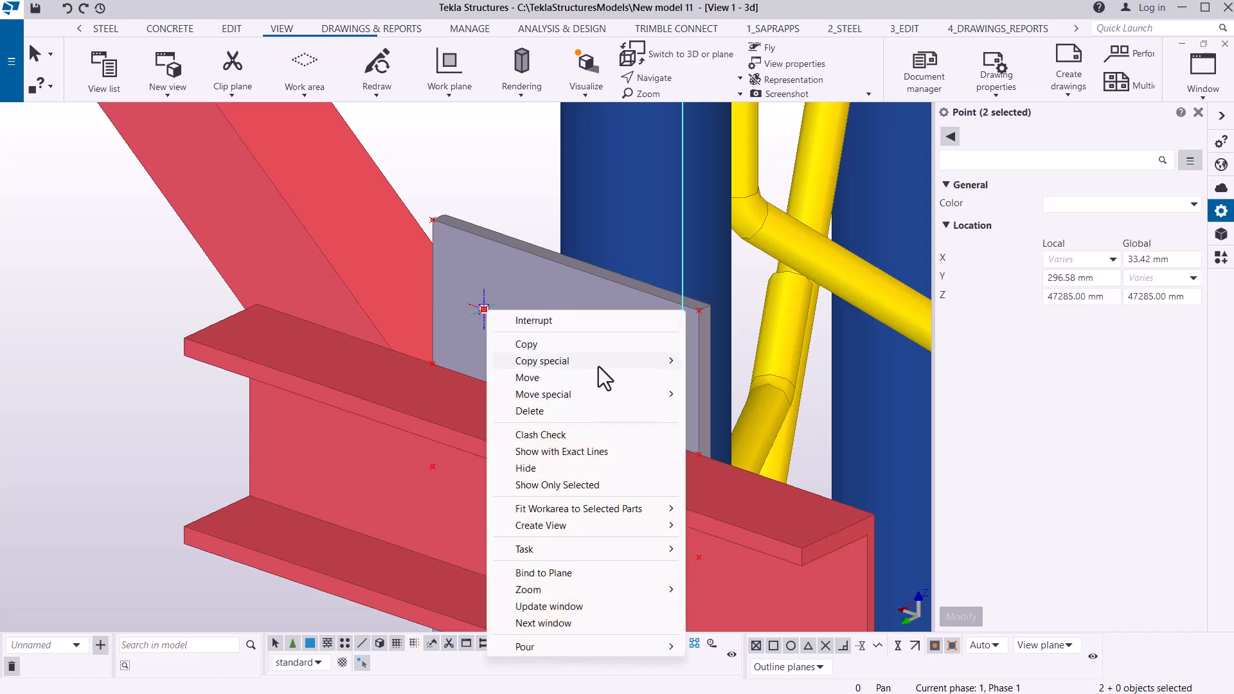
pyautogui.moveTo(584, 364)
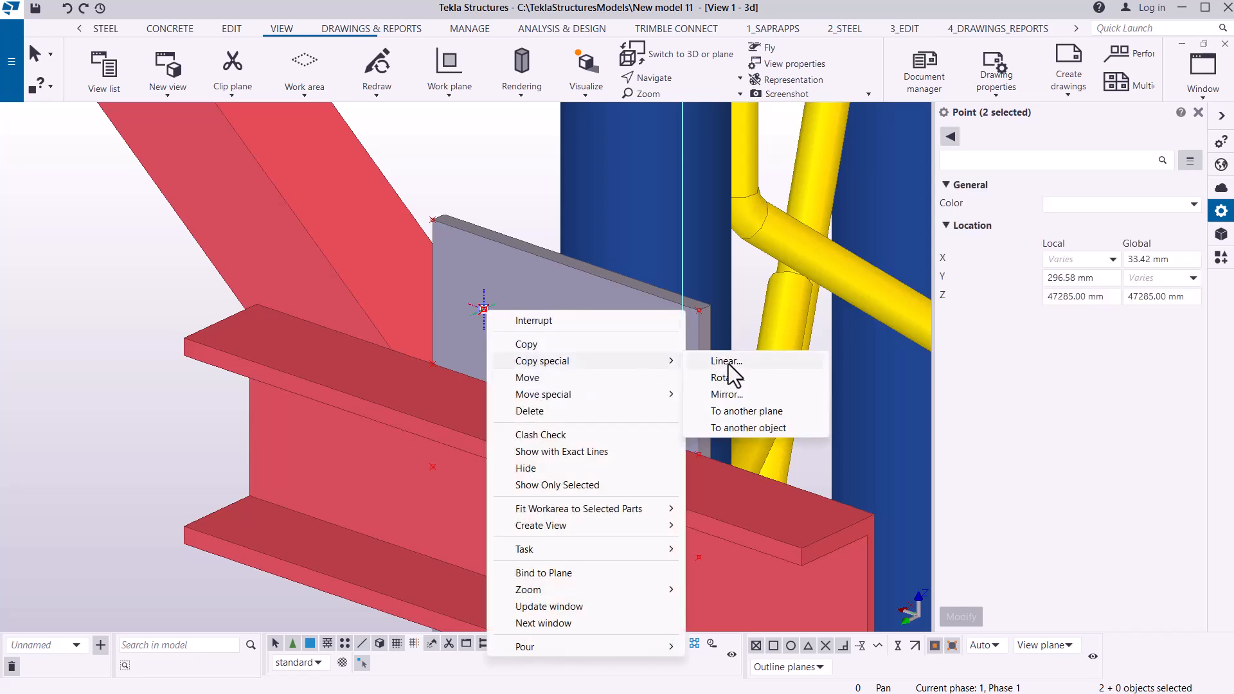
pyautogui.click(720, 361)
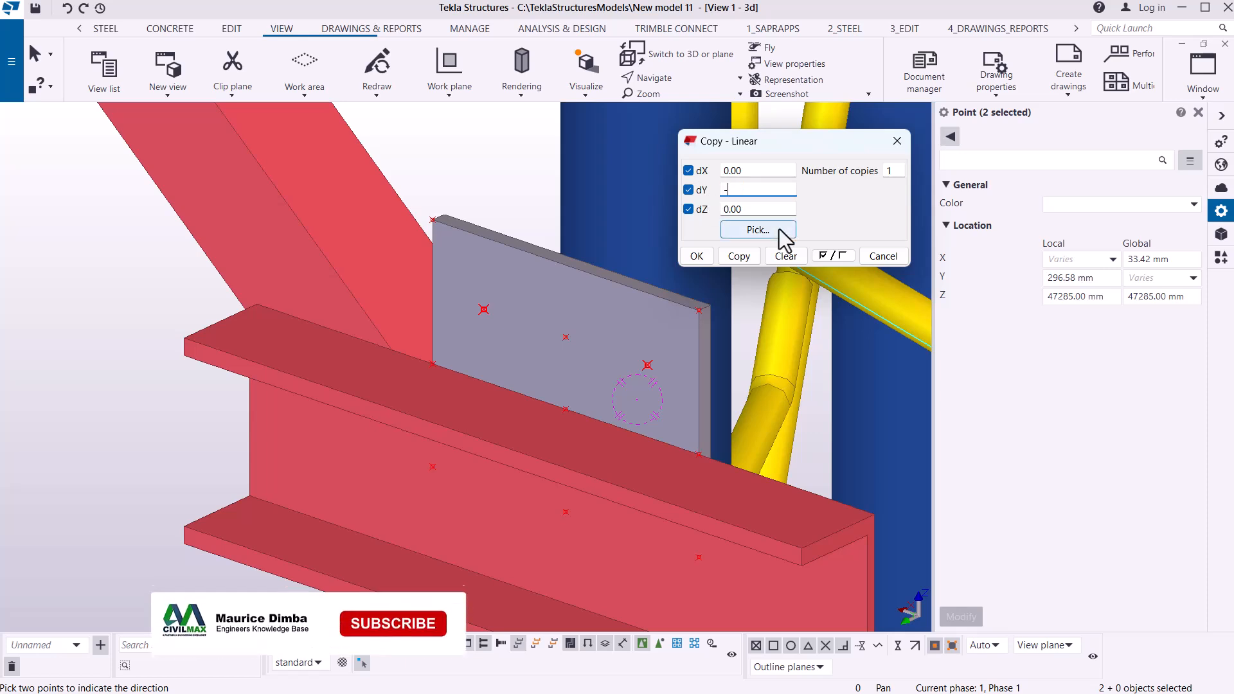
pyautogui.write('0')
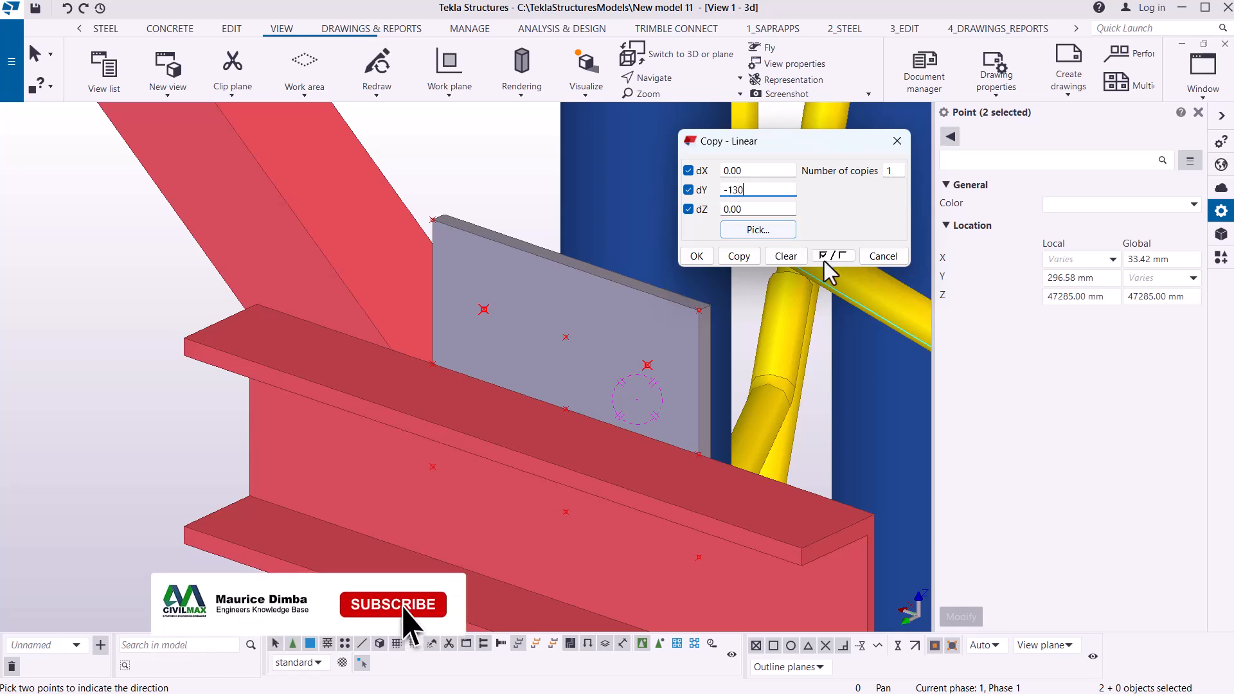
pyautogui.click(750, 256)
pyautogui.click(706, 258)
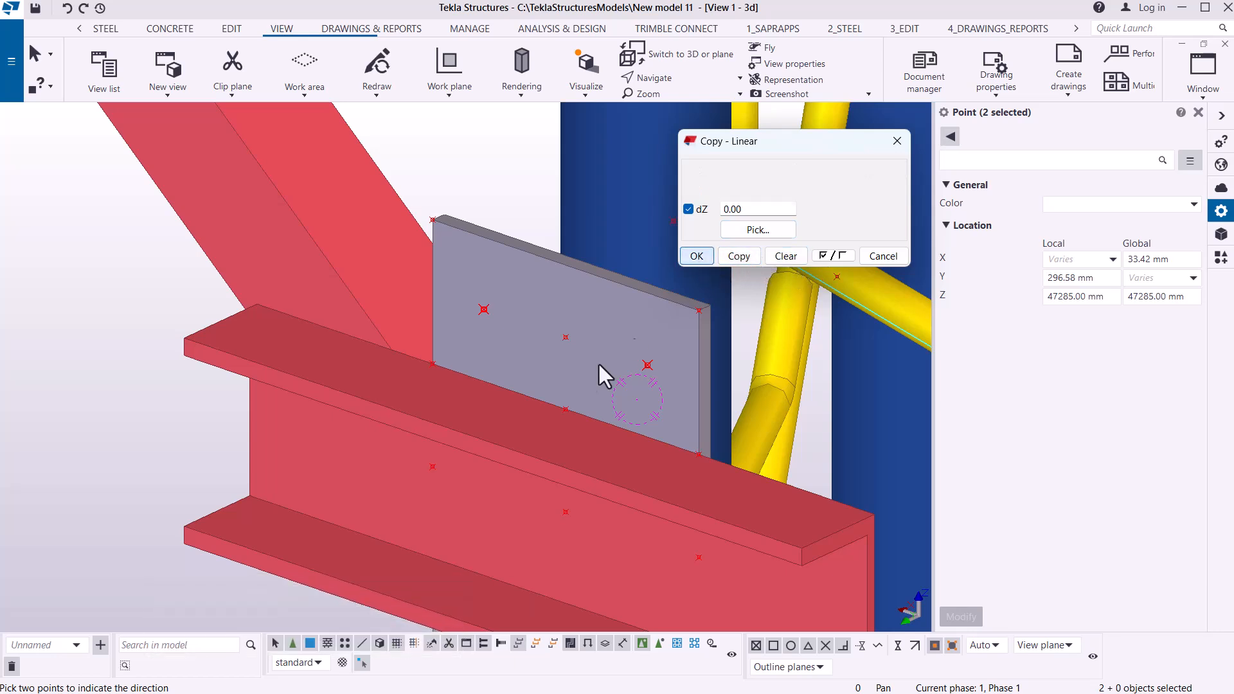
pyautogui.scroll(-2, 566, 373)
pyautogui.scroll(-1, 582, 363)
pyautogui.rightClick(568, 230)
pyautogui.click(633, 237)
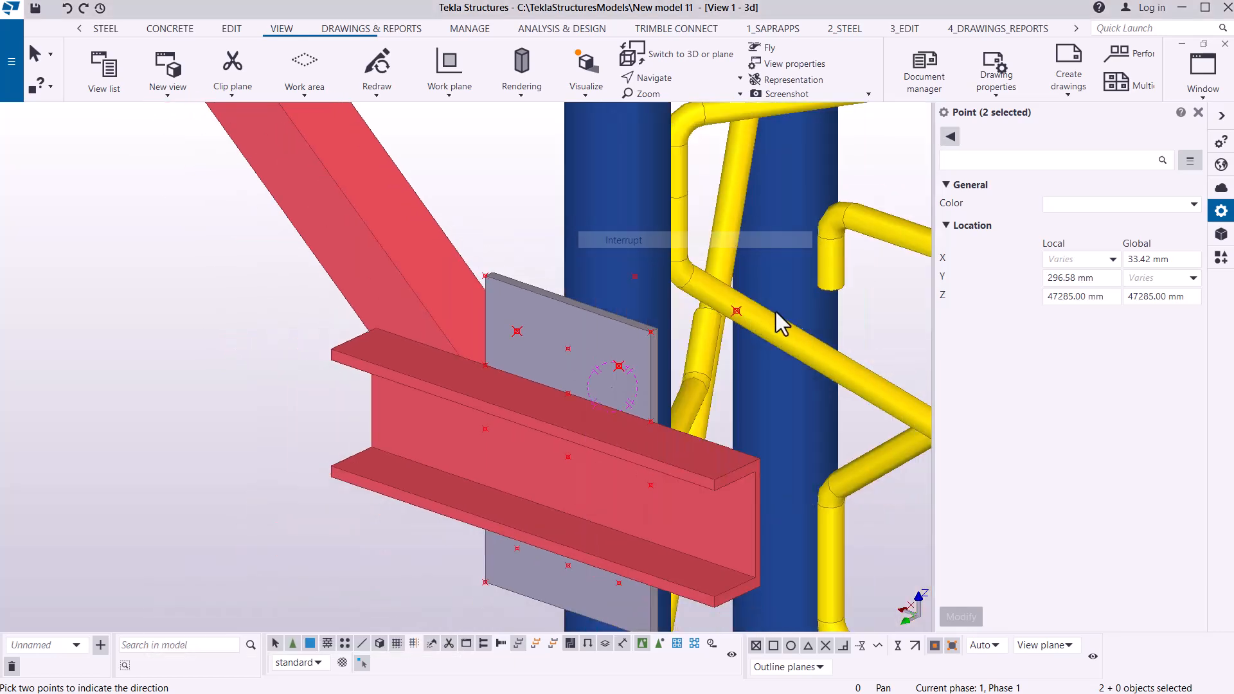
# Examine the position of the two offset points behind the plate from another viewing angle.
pyautogui.click(677, 81)
pyautogui.click(679, 110)
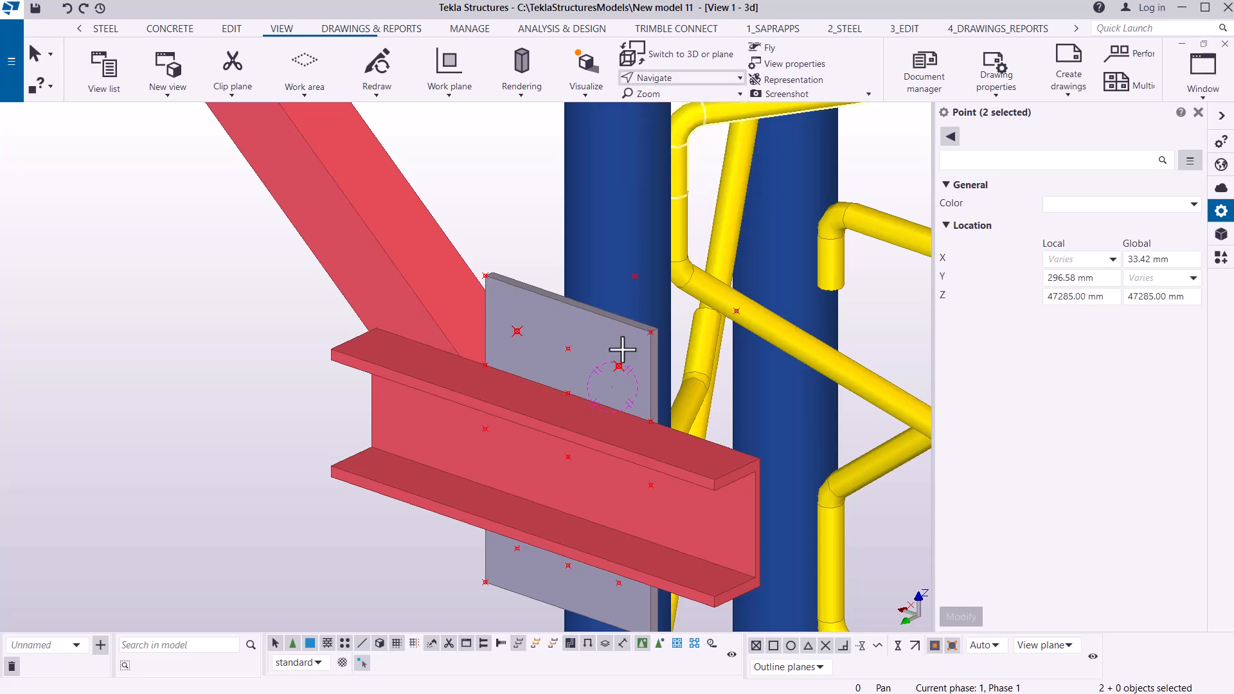
pyautogui.keyDown('ctrl'); pyautogui.moveTo(639, 353); pyautogui.dragTo(607, 245, button='middle'); pyautogui.keyUp('ctrl')
pyautogui.rightClick(602, 216)
pyautogui.click(633, 221)
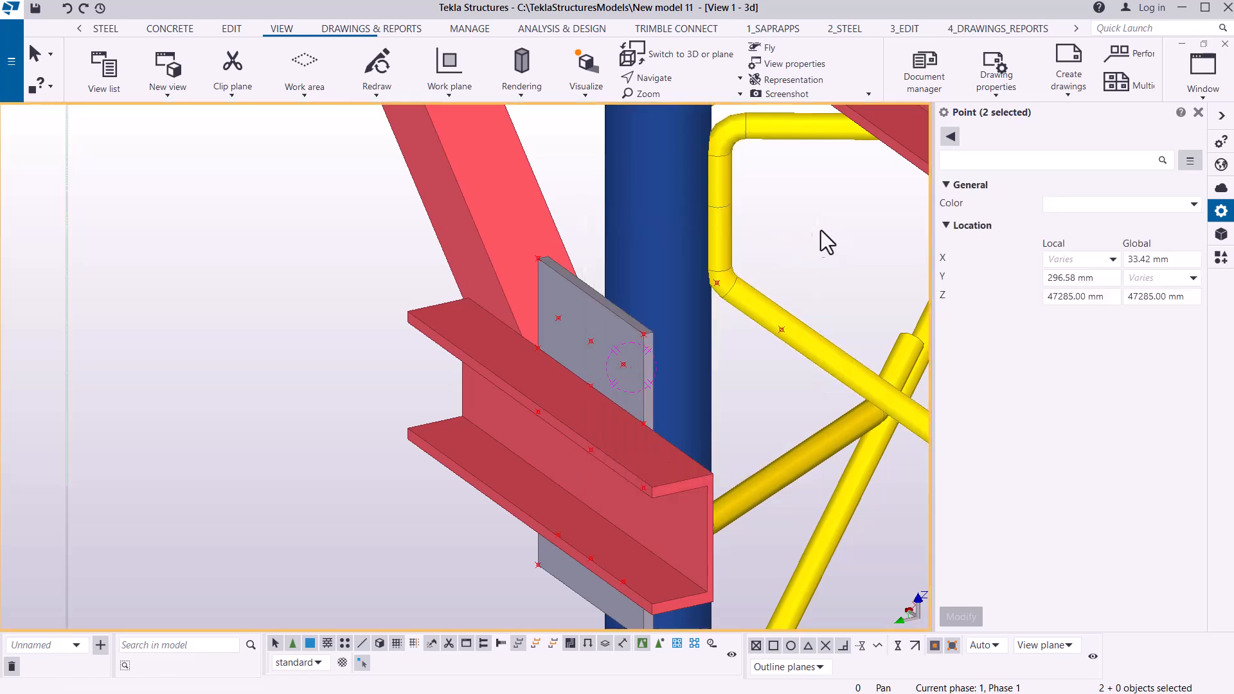
# Model a steel polybeam from one outer plate point through the two offset points behind the plate to the other outer plate point.
pyautogui.click(106, 29)
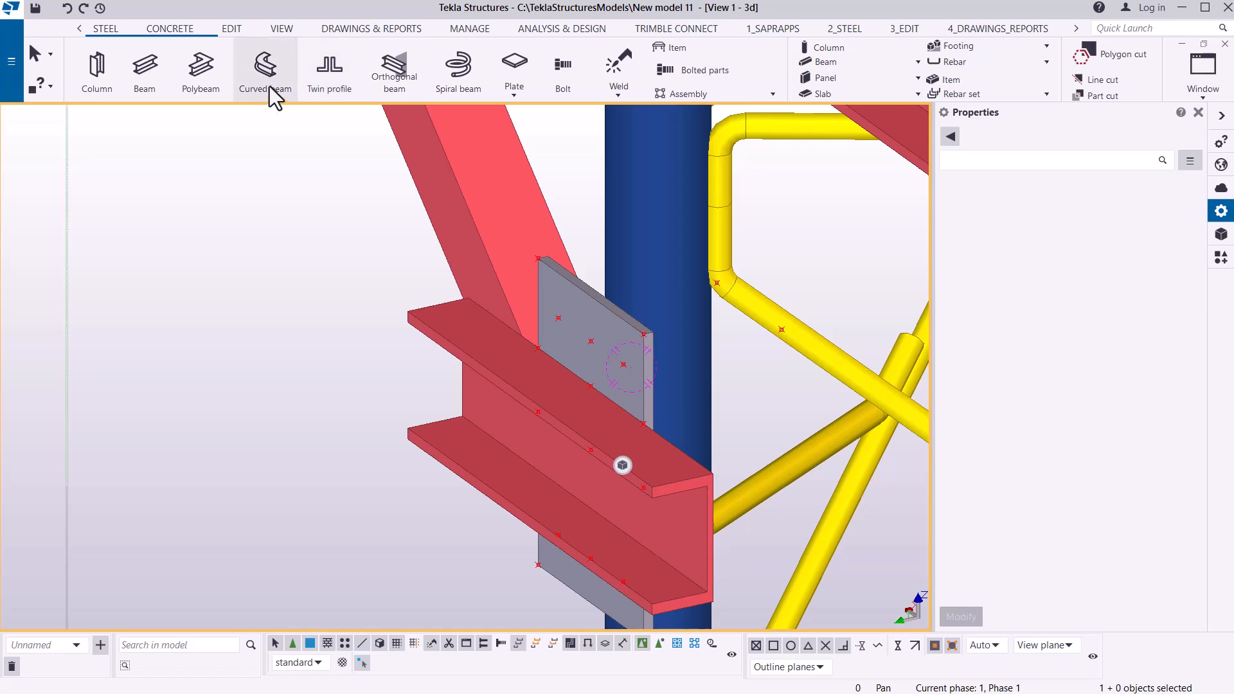
pyautogui.click(205, 74)
pyautogui.scroll(2, 566, 308)
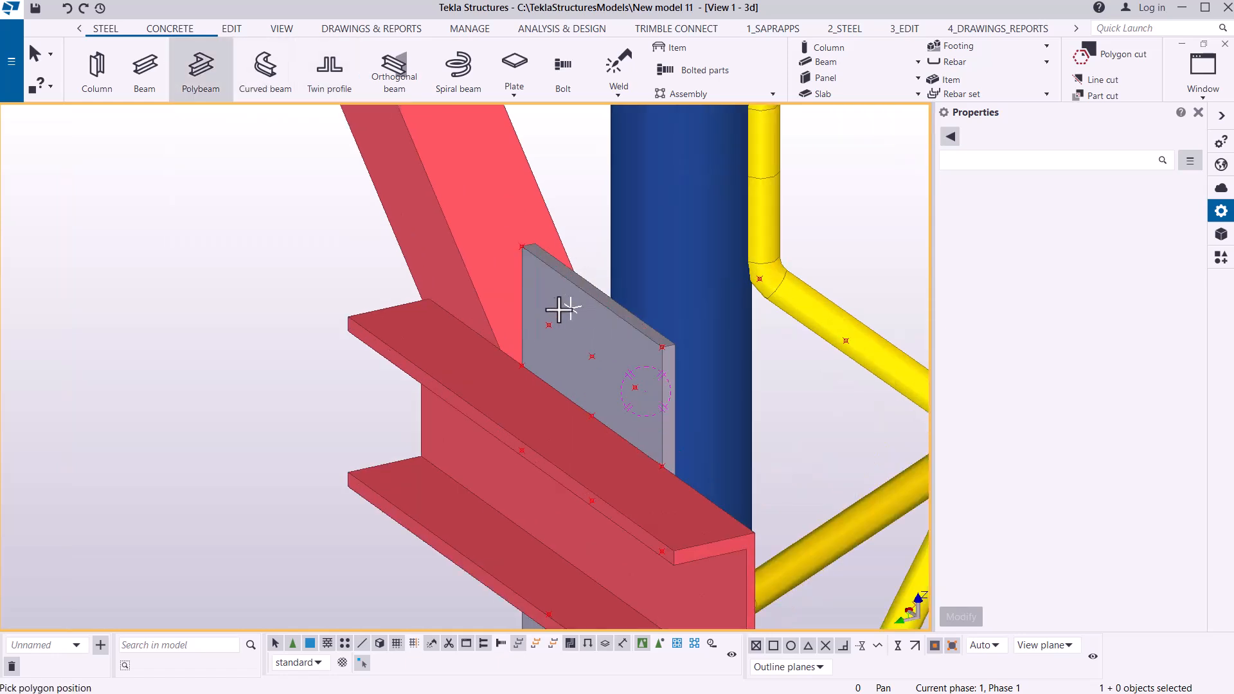
pyautogui.click(549, 326)
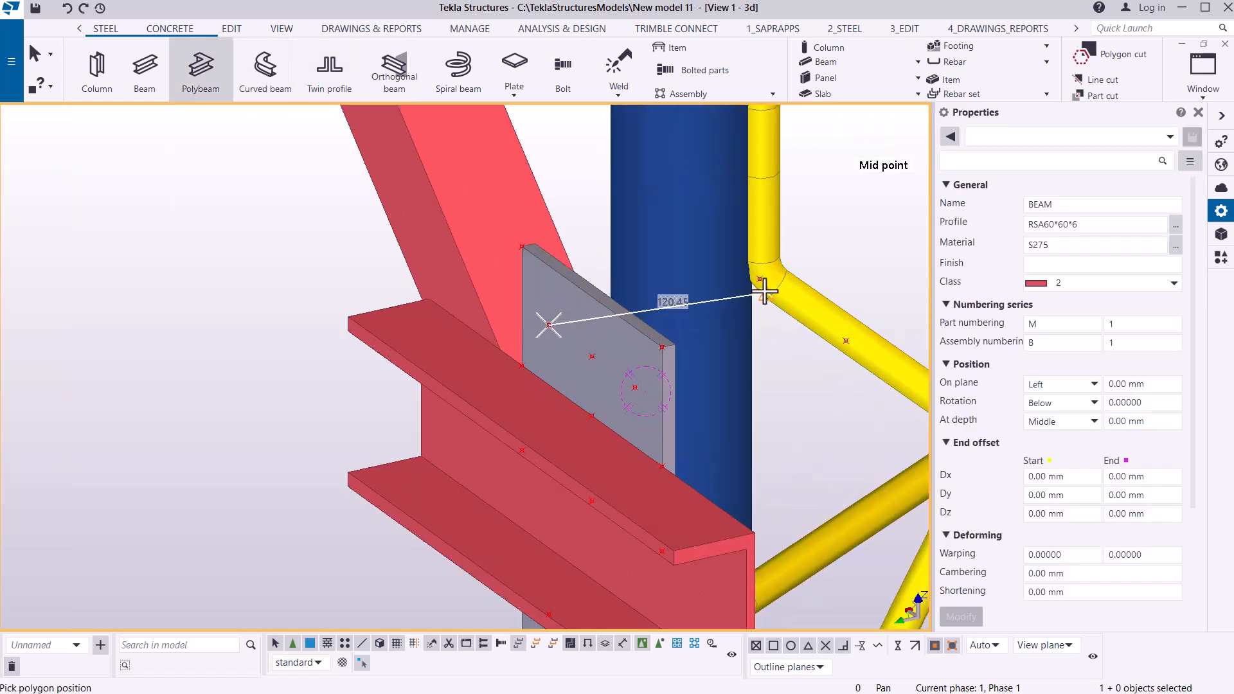
pyautogui.click(759, 279)
pyautogui.click(846, 343)
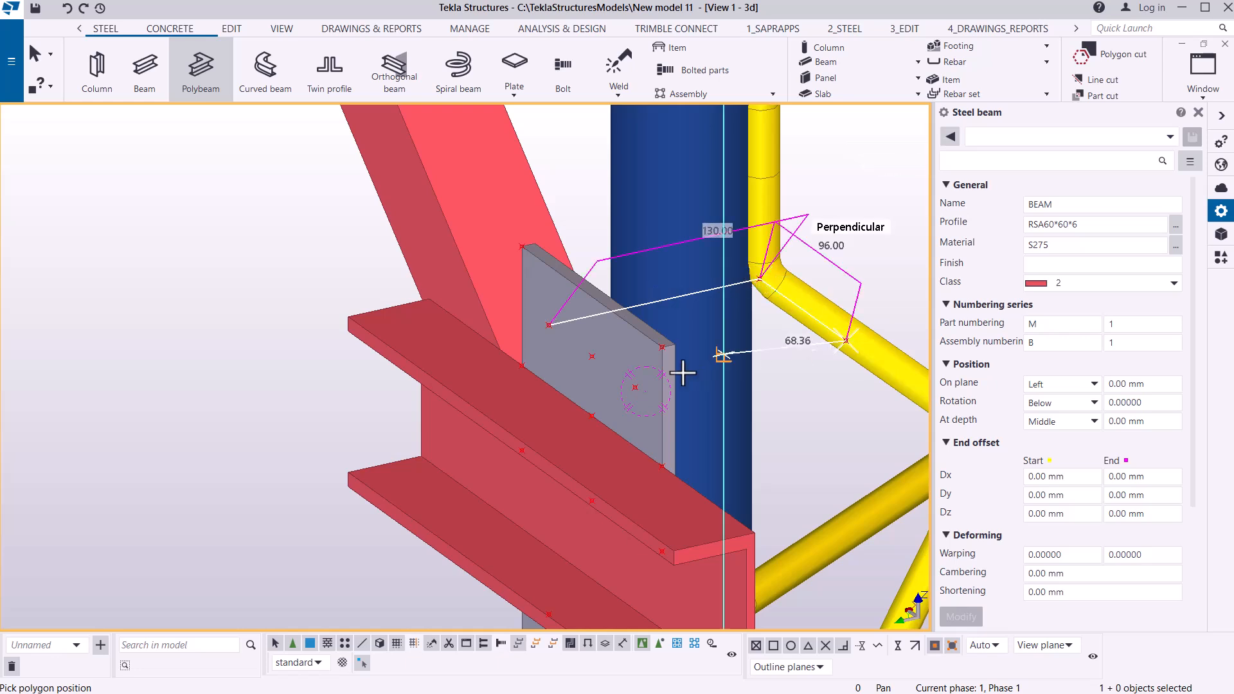
pyautogui.click(634, 388)
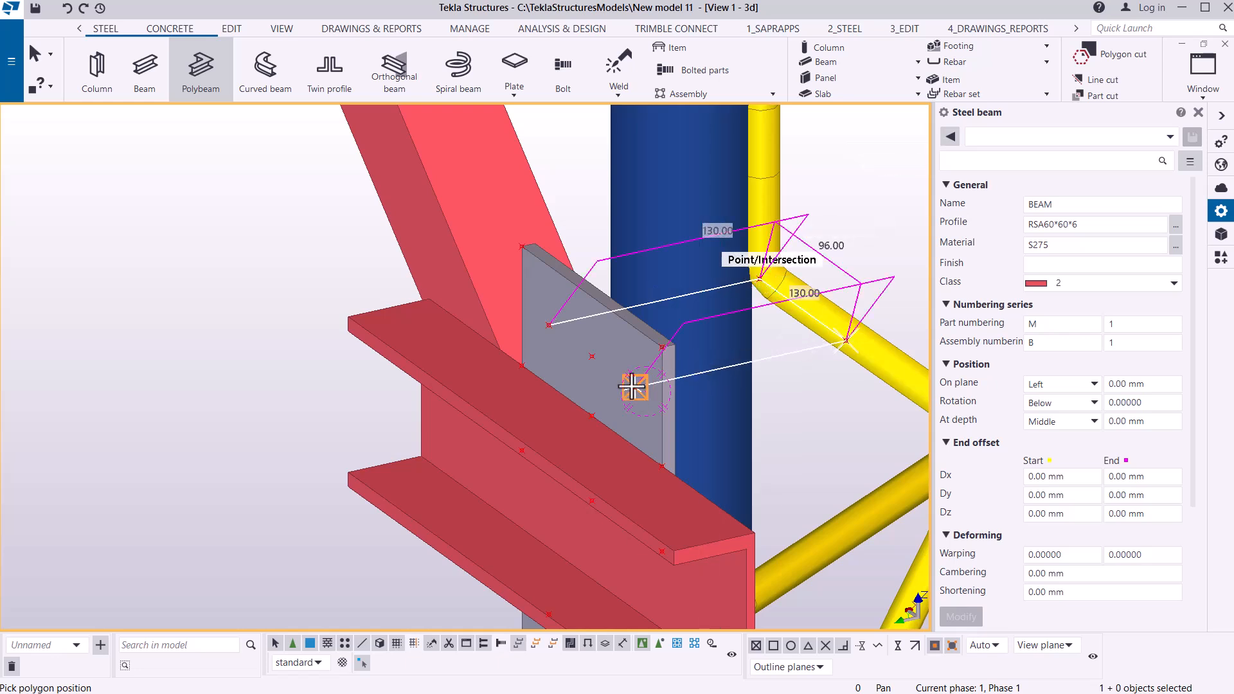
pyautogui.middleClick(634, 388)
pyautogui.rightClick(891, 159)
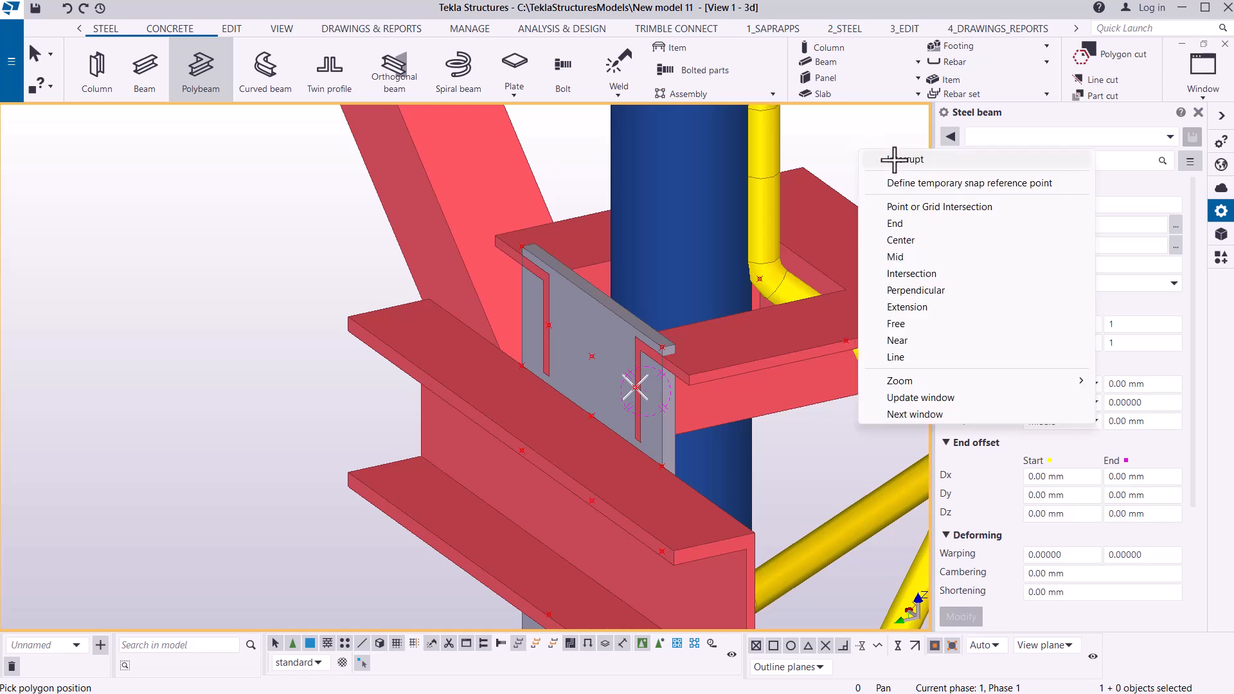
pyautogui.click(894, 160)
# Choose the solid round D profile from the circular sections in the profile catalogue for the new polybeam.
pyautogui.scroll(-4, 584, 387)
pyautogui.scroll(2, 805, 315)
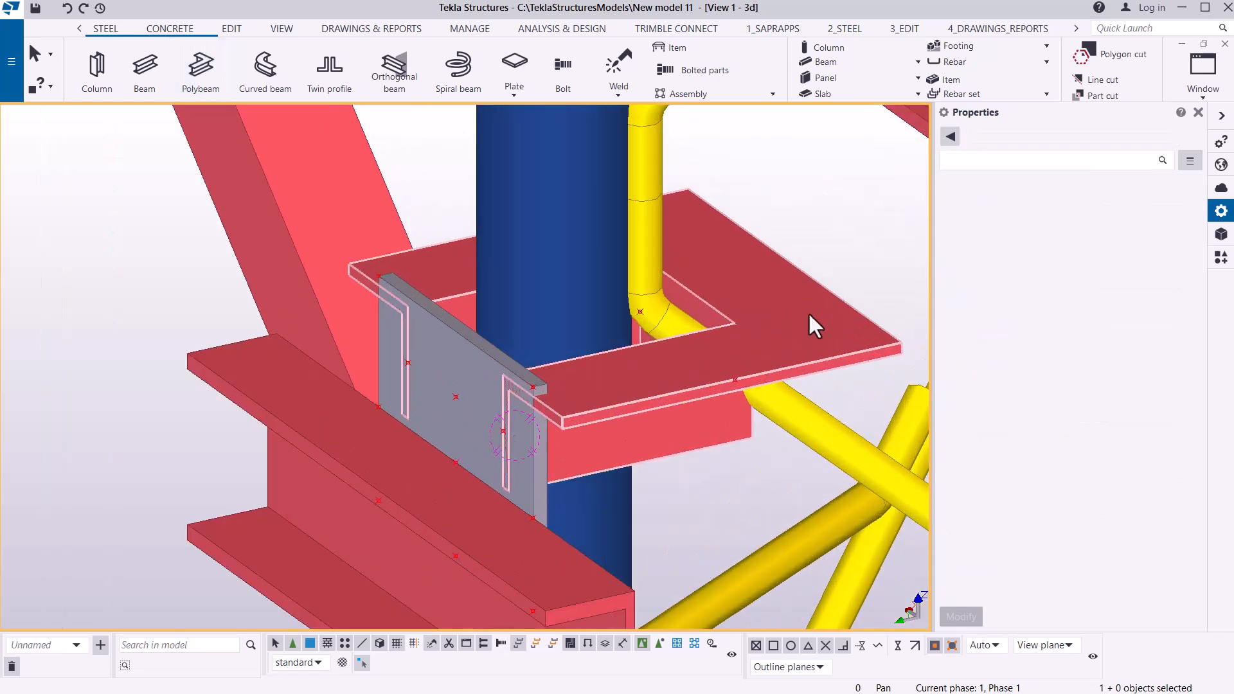
pyautogui.click(780, 275)
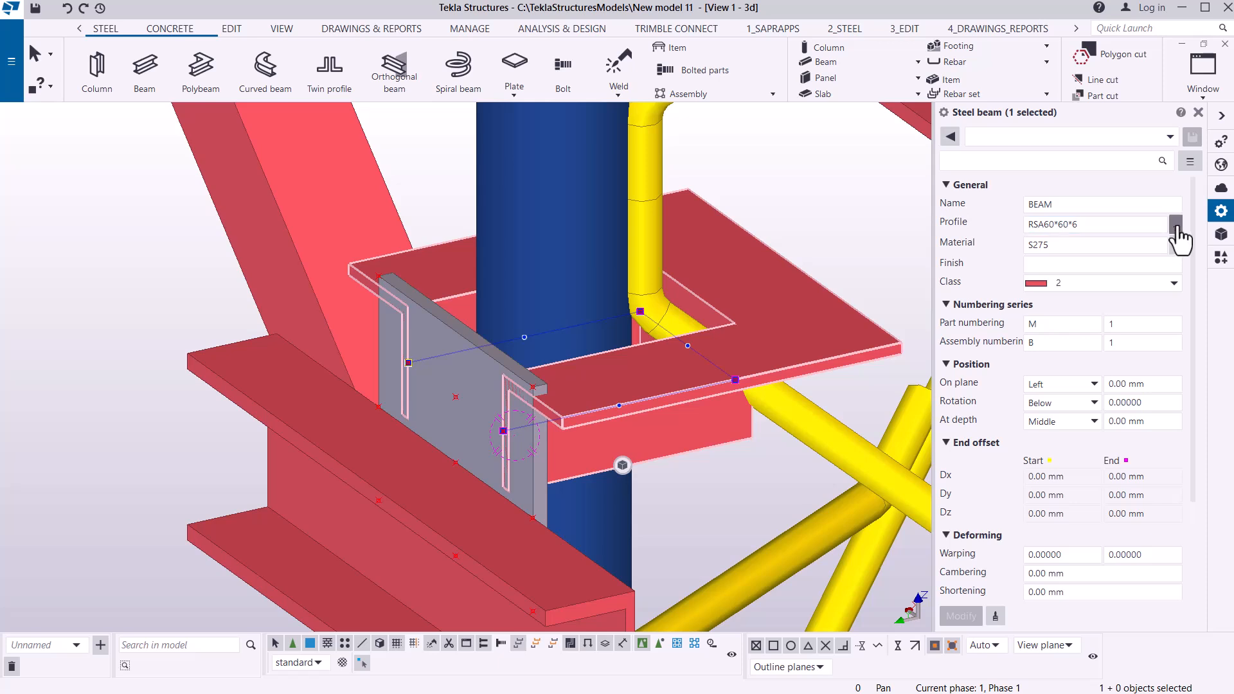
pyautogui.click(1176, 225)
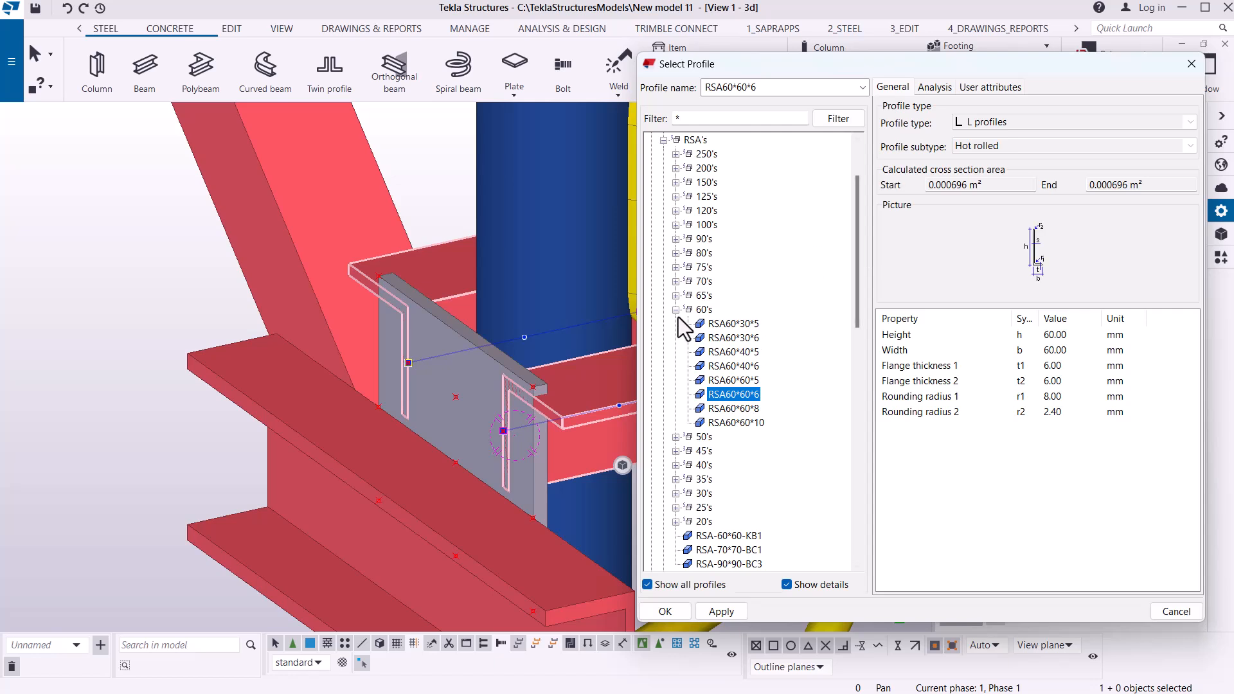
pyautogui.click(677, 314)
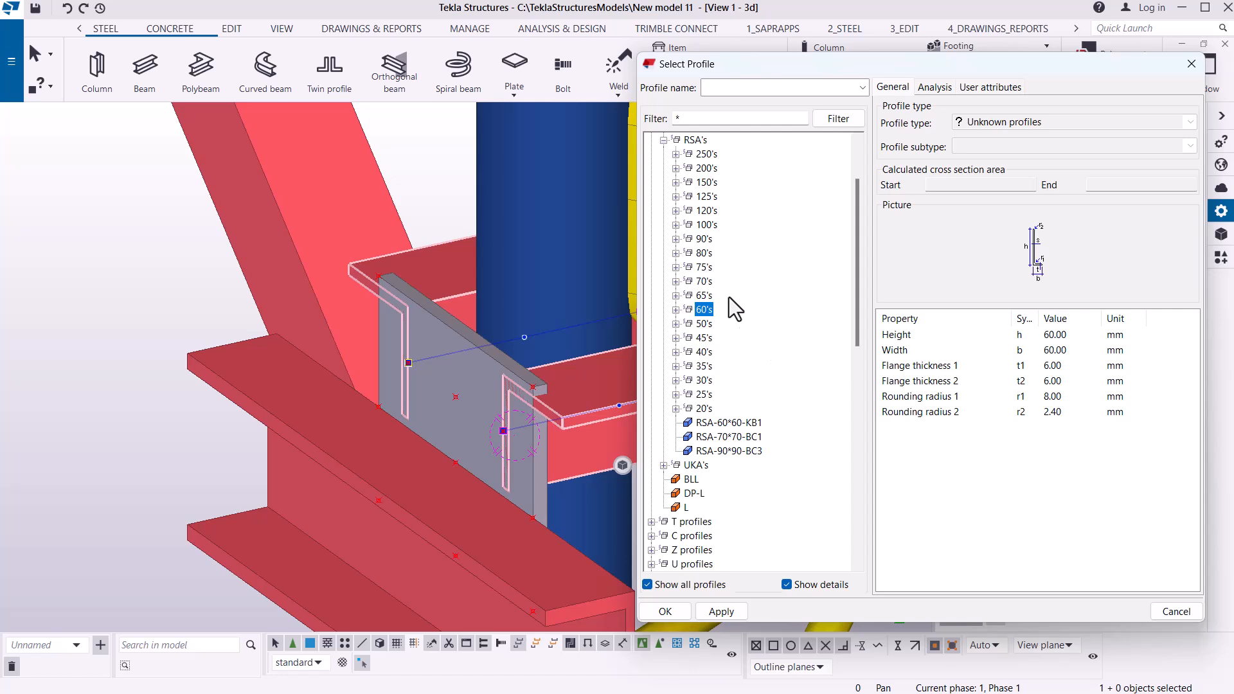
pyautogui.scroll(1, 735, 276)
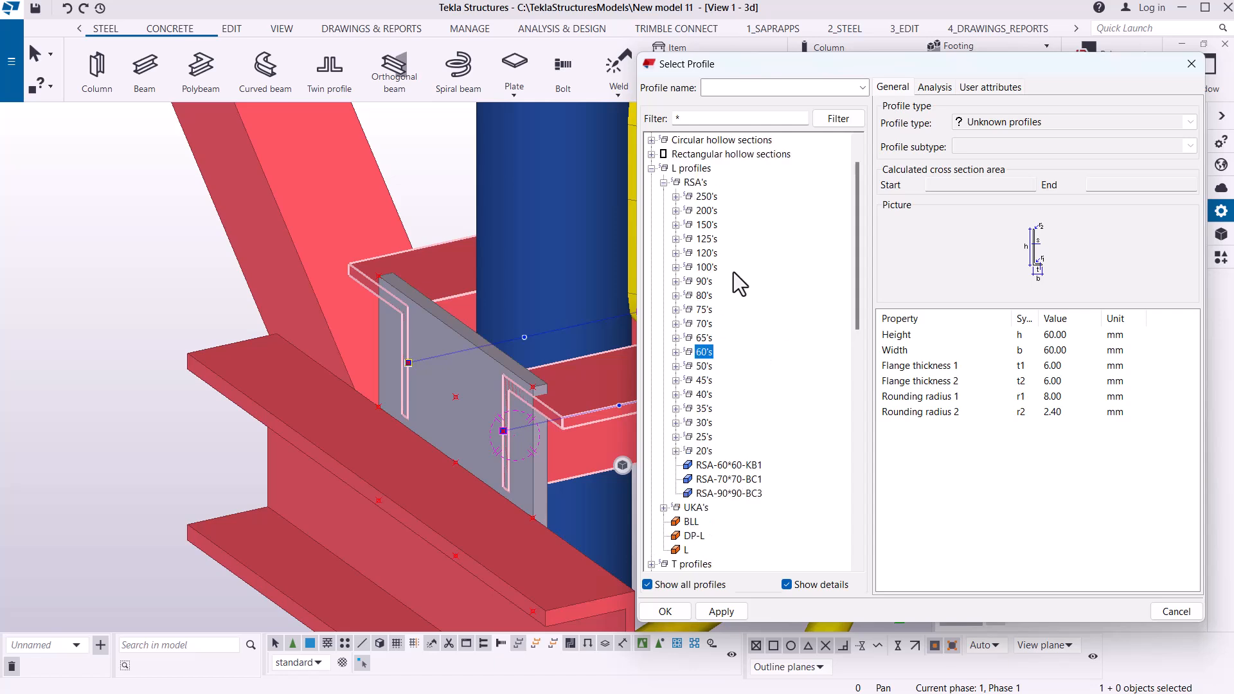
pyautogui.click(651, 168)
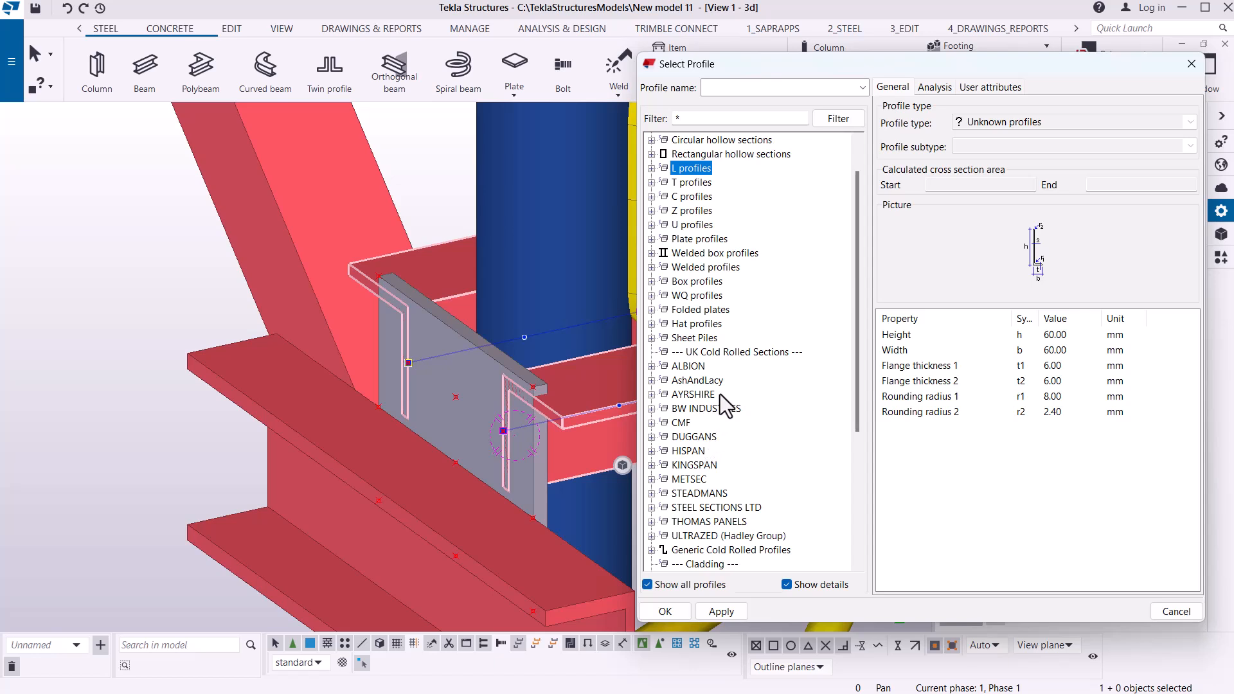
pyautogui.scroll(1, 722, 395)
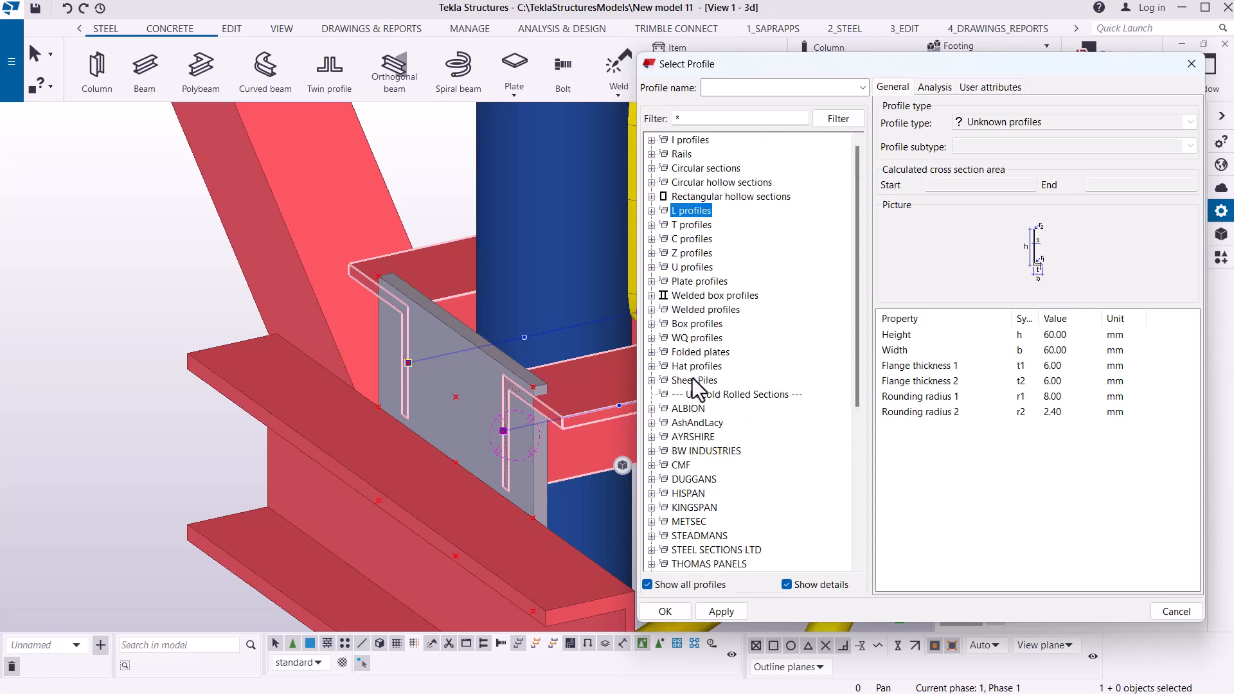
pyautogui.click(651, 168)
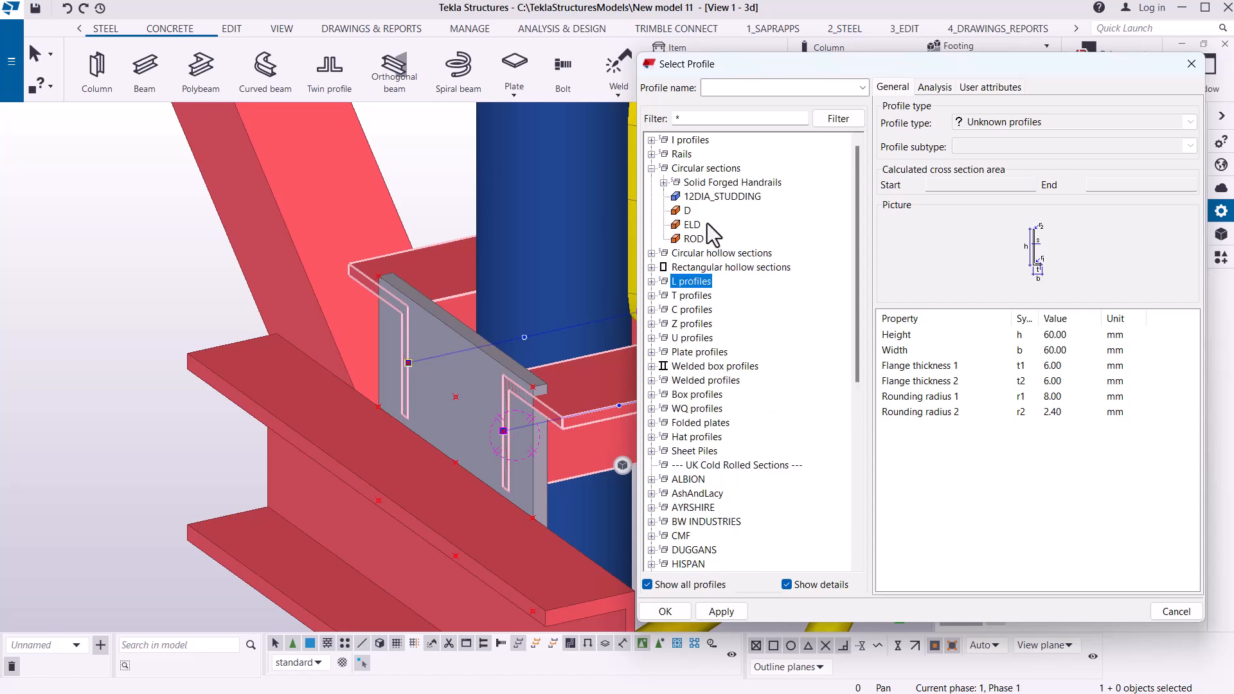
pyautogui.click(689, 215)
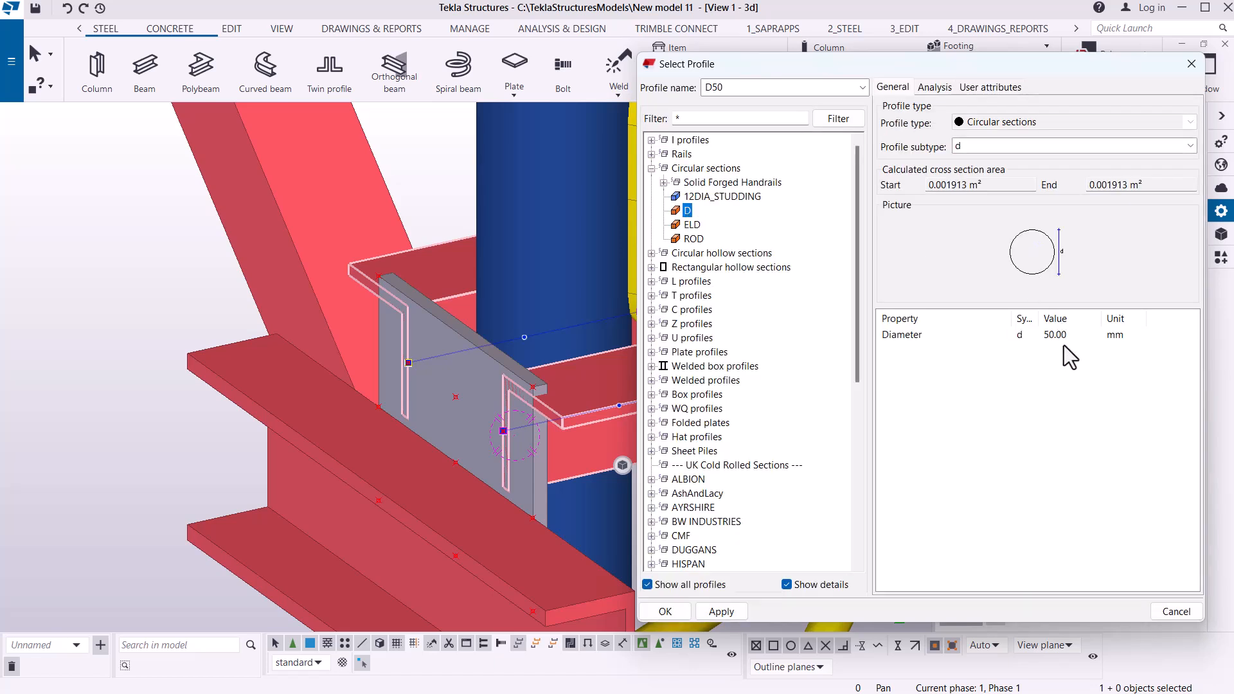
# Set the round profile's diameter to 20 mm and apply the D20 profile to the polybeam.
pyautogui.click(1061, 337)
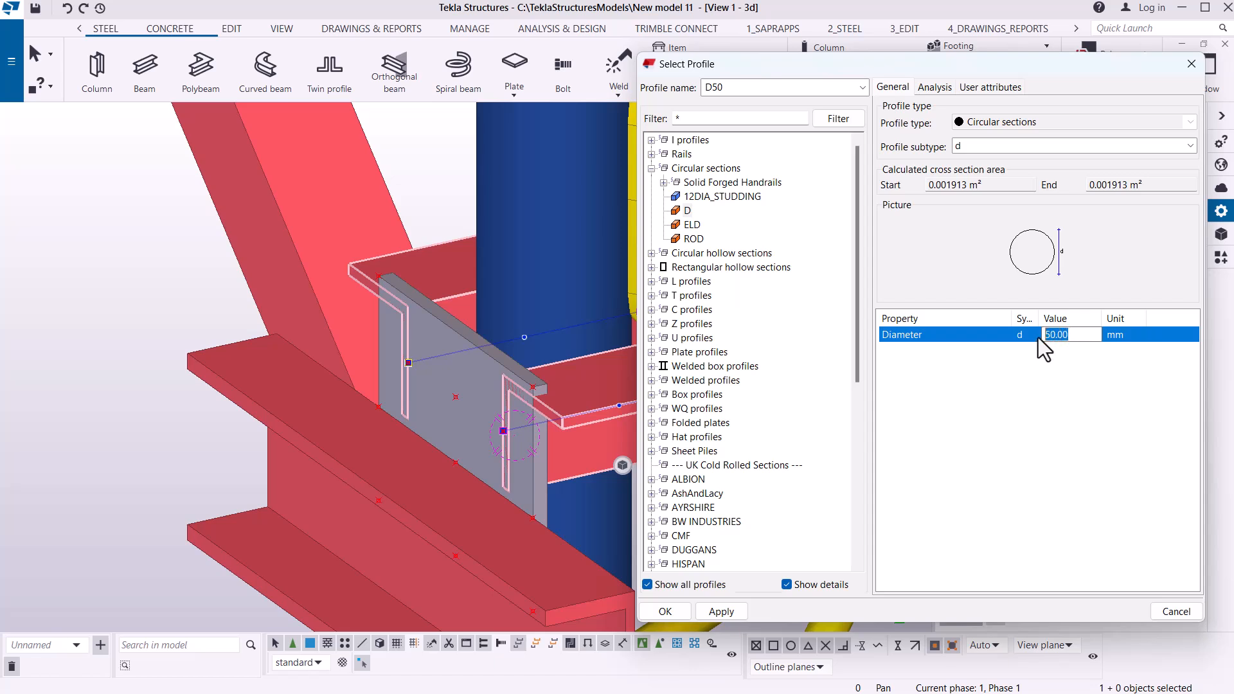
pyautogui.write('20')
pyautogui.click(719, 612)
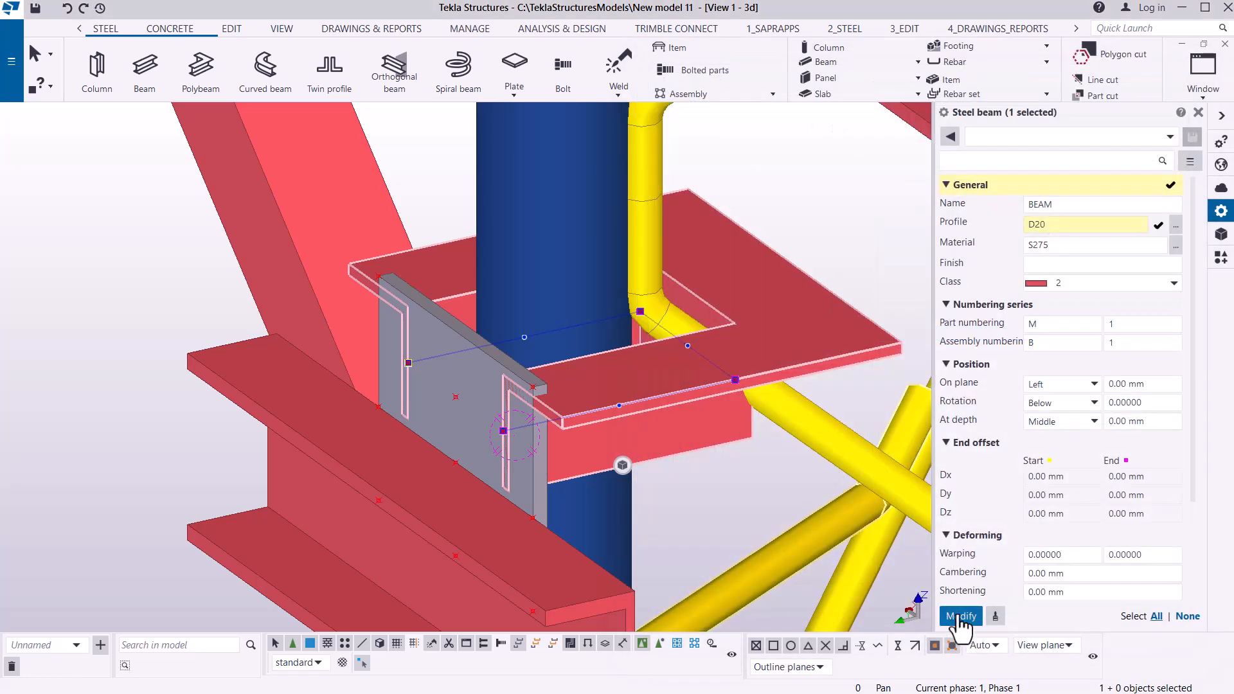
pyautogui.click(961, 617)
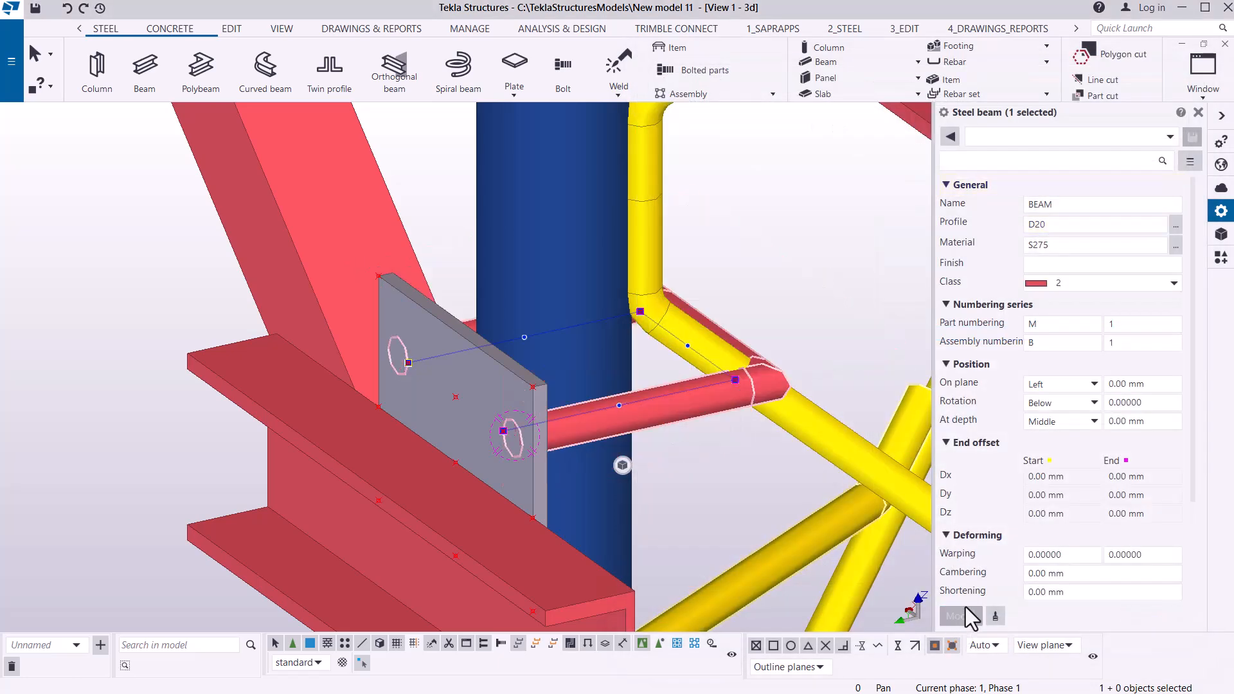
# Examine the round bar's two sharp corners behind the mast leg from another viewing angle.
pyautogui.click(282, 29)
pyautogui.click(688, 83)
pyautogui.click(688, 107)
pyautogui.moveTo(750, 384); pyautogui.dragTo(818, 328)
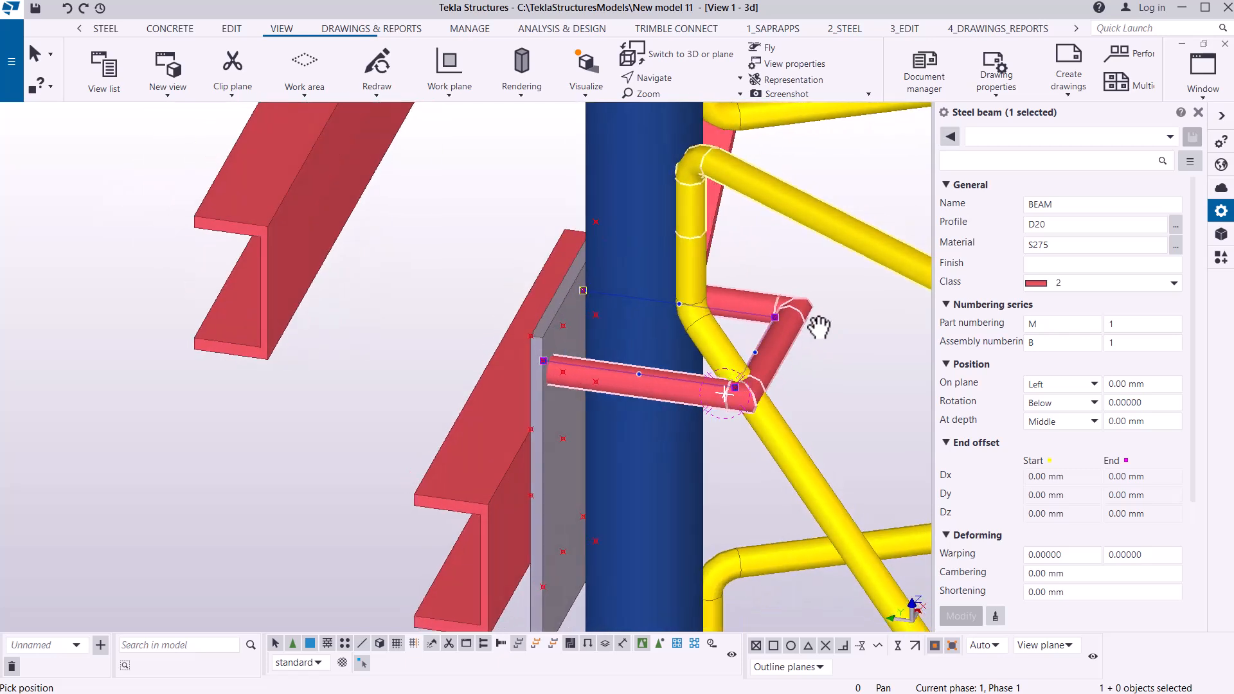
pyautogui.scroll(3, 818, 329)
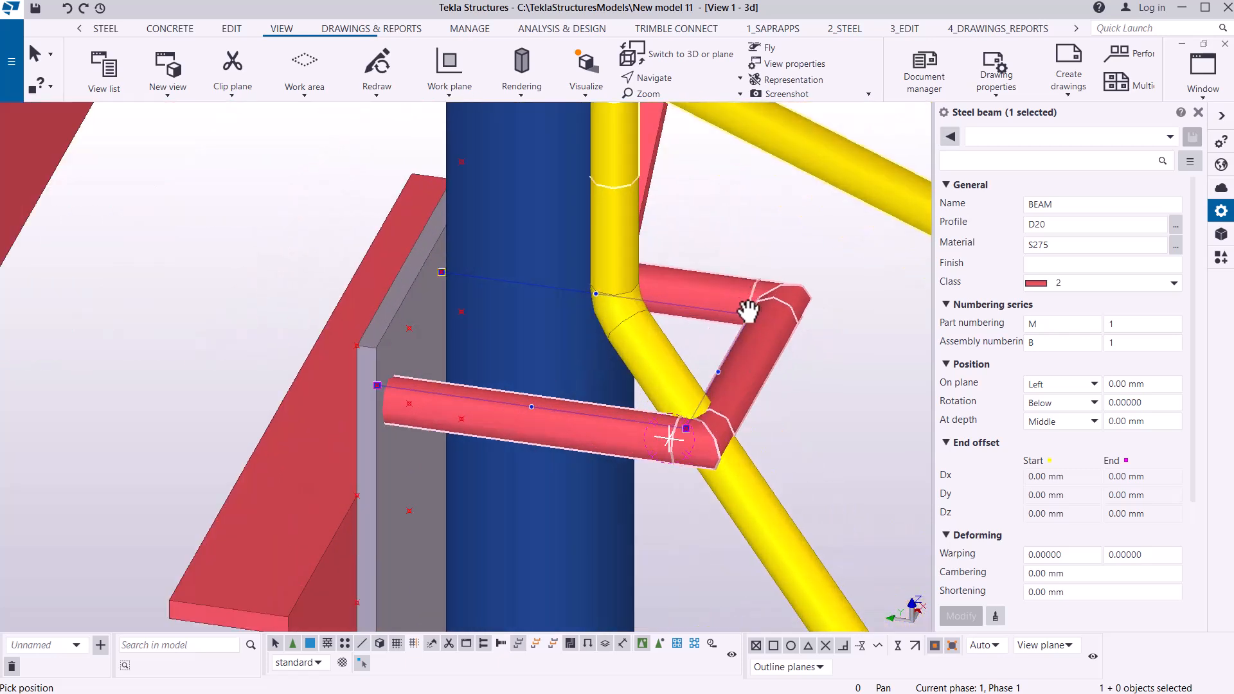
pyautogui.scroll(2, 837, 287)
pyautogui.rightClick(824, 248)
pyautogui.click(865, 259)
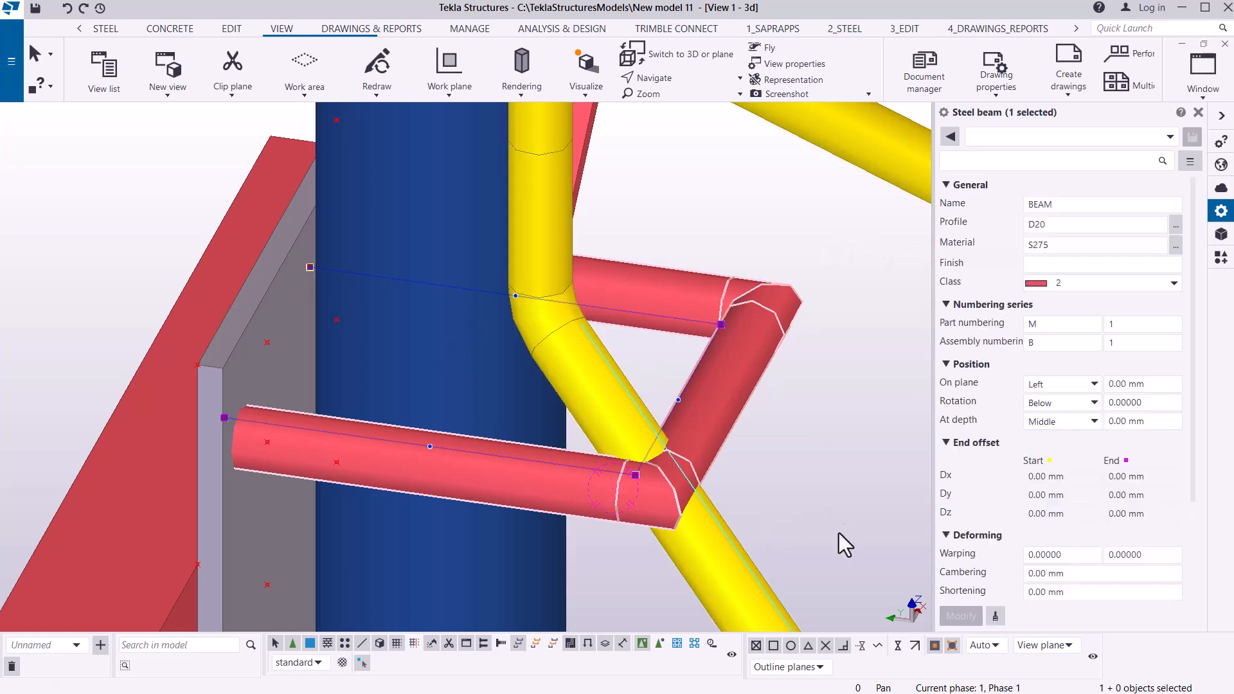
pyautogui.scroll(-3, 599, 406)
pyautogui.scroll(4, 713, 363)
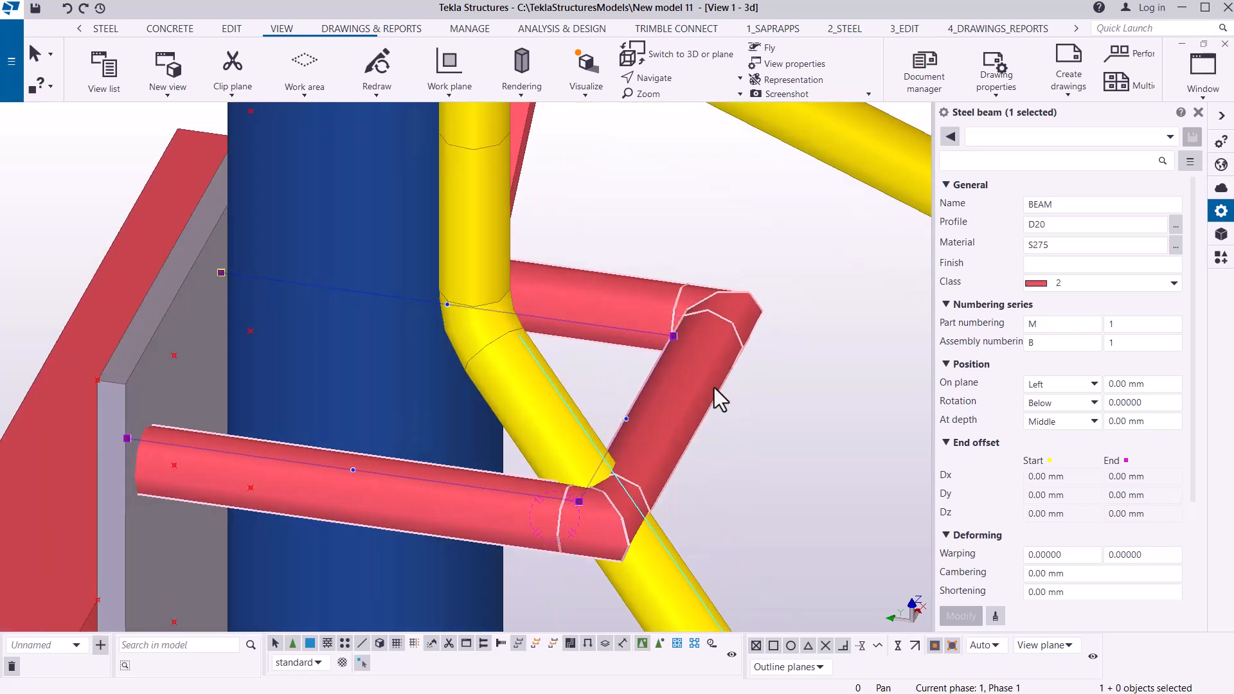
# Try a line corner chamfer of 30 mm by 30 mm on the round bar's near corner beside the yellow brace, and undo it.
pyautogui.click(580, 499)
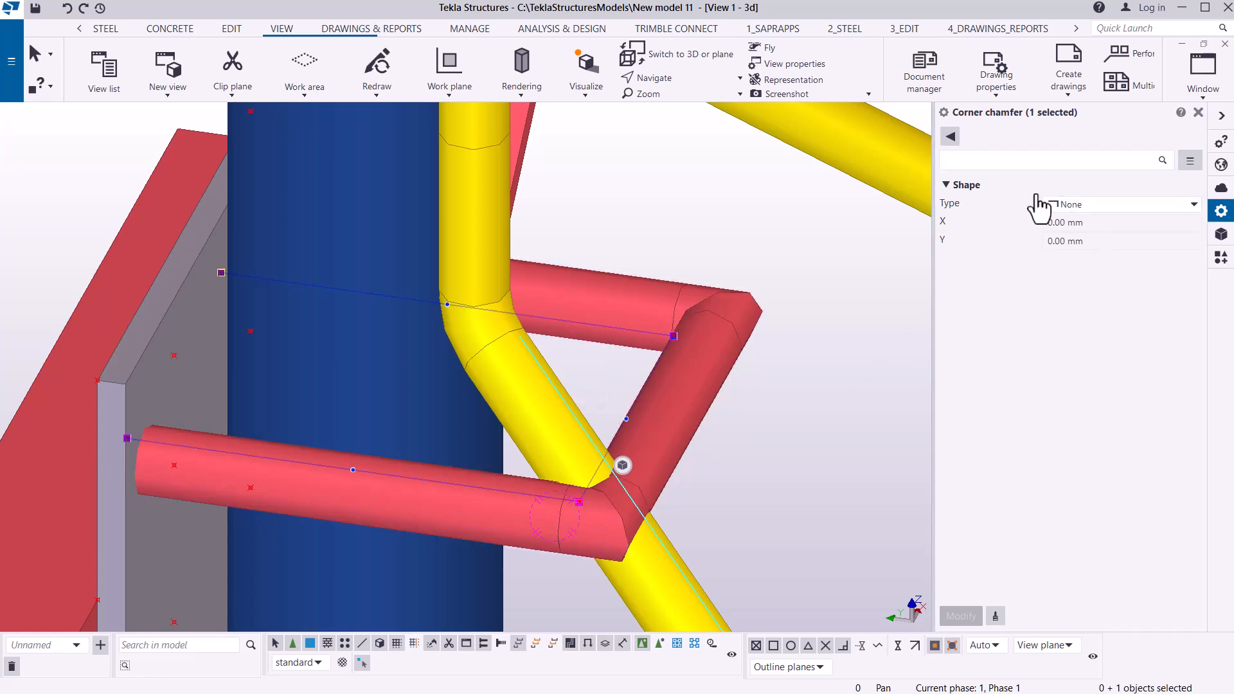
pyautogui.click(1153, 207)
pyautogui.click(1078, 239)
pyautogui.click(1091, 223)
pyautogui.write('30')
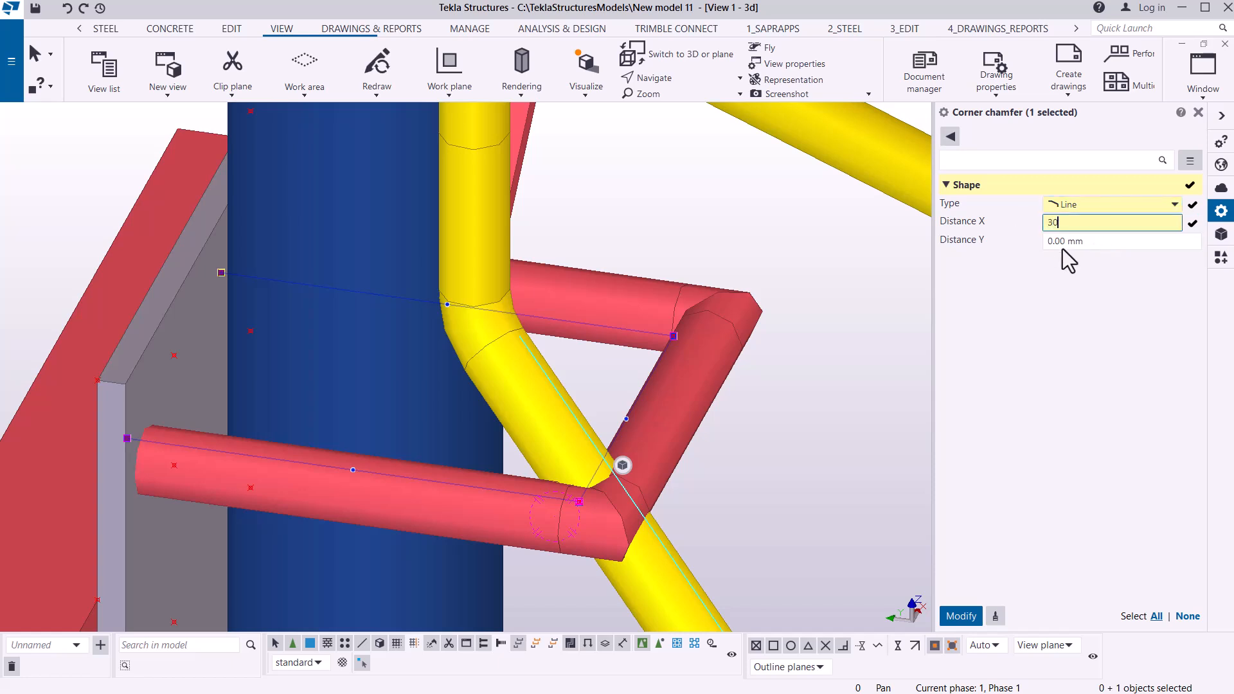
pyautogui.click(1087, 241)
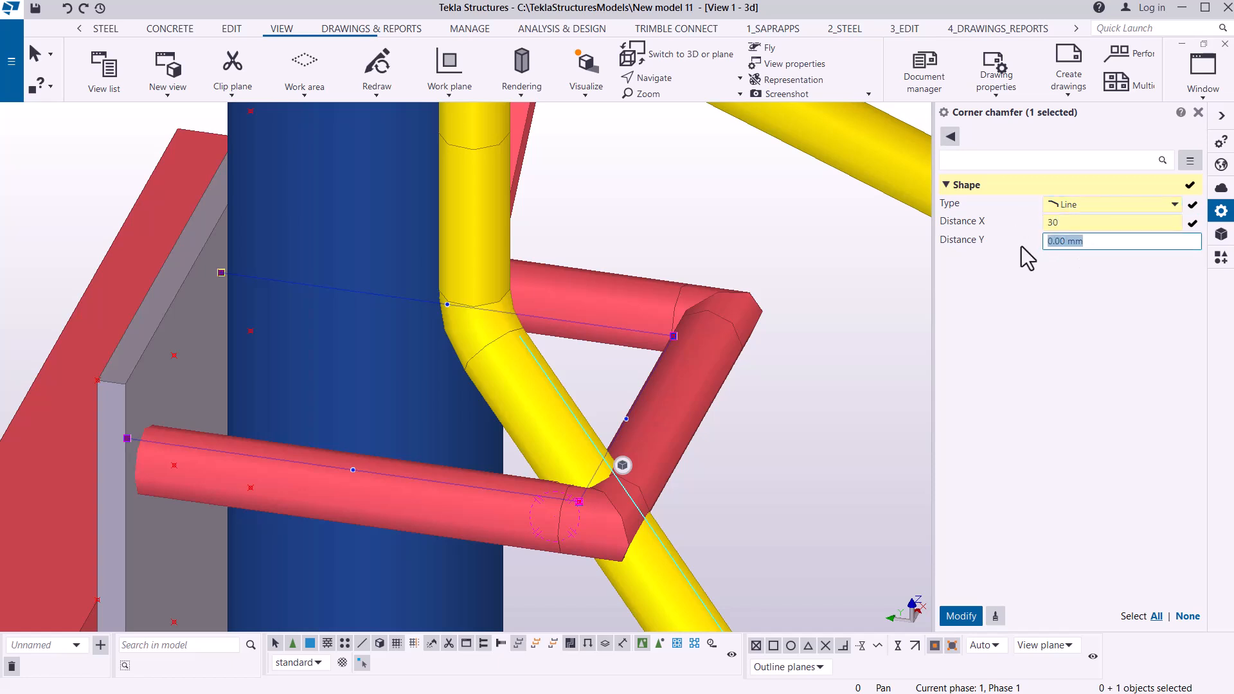
pyautogui.write('30')
pyautogui.click(961, 616)
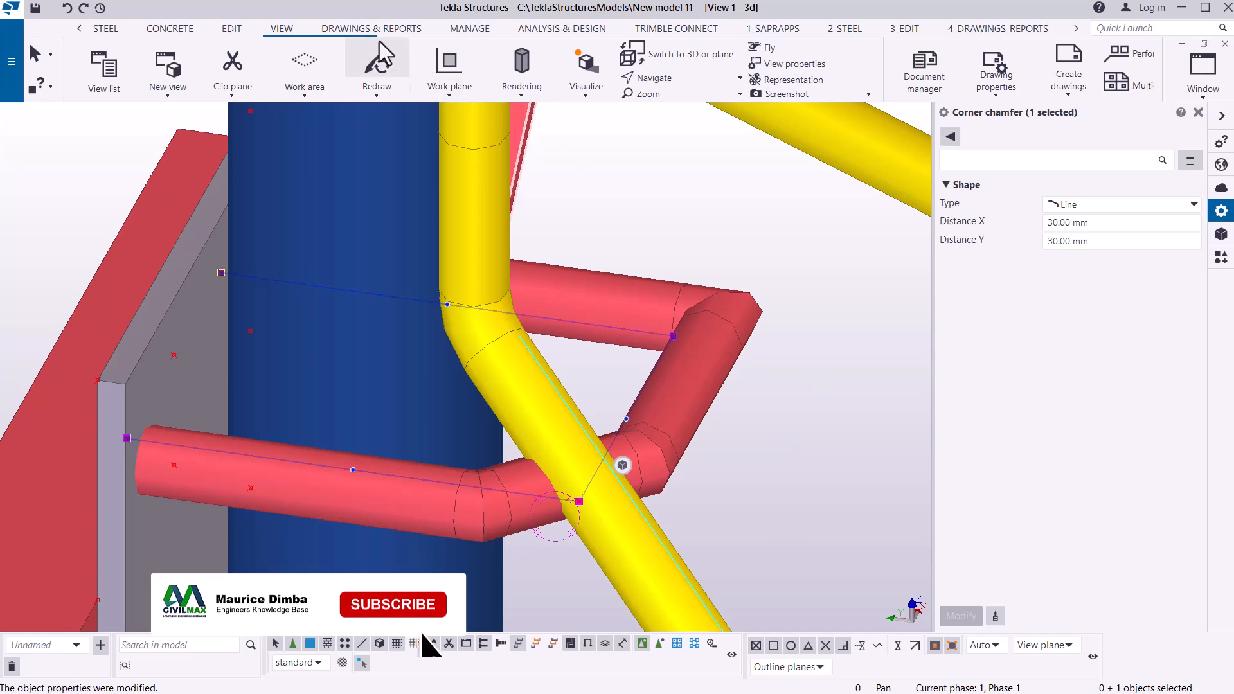
pyautogui.click(67, 8)
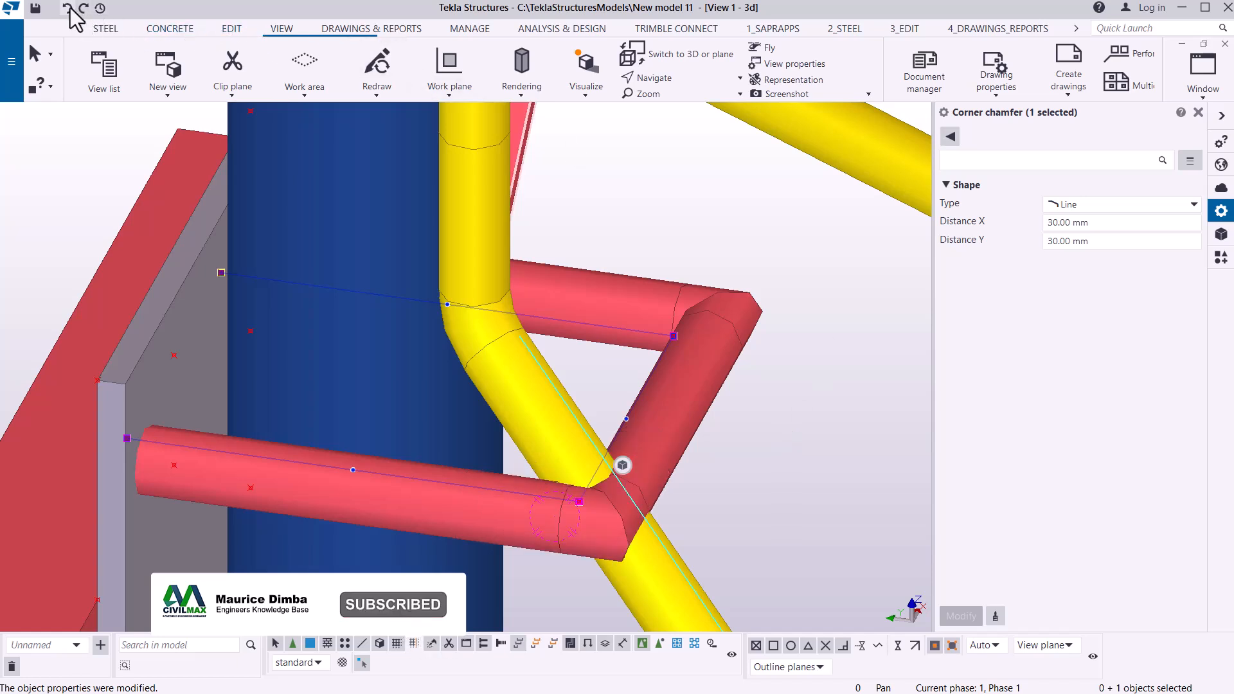
# Apply a rounding corner chamfer with a 30 mm radius to the round bar's near corner beside the yellow brace.
pyautogui.click(1191, 206)
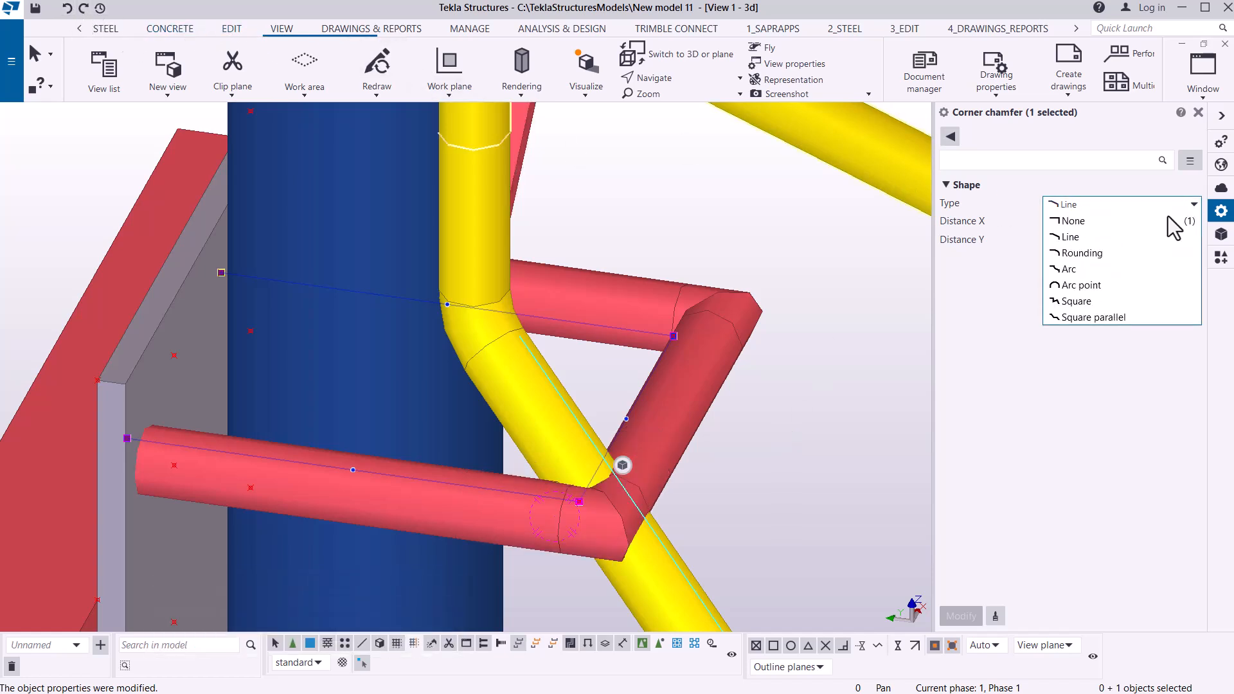
pyautogui.click(1083, 254)
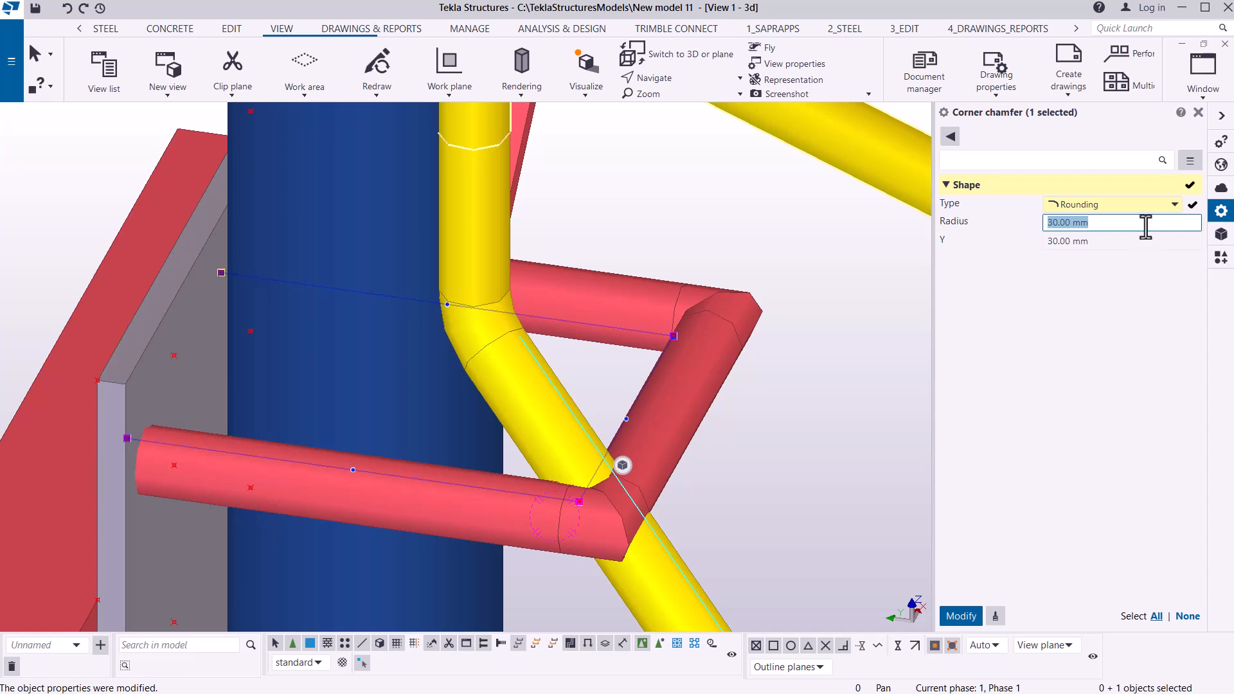
pyautogui.write('30')
pyautogui.click(963, 616)
# Give the round bar's remaining sharp far corner a rounding corner chamfer with a 30 mm radius.
pyautogui.scroll(1, 734, 307)
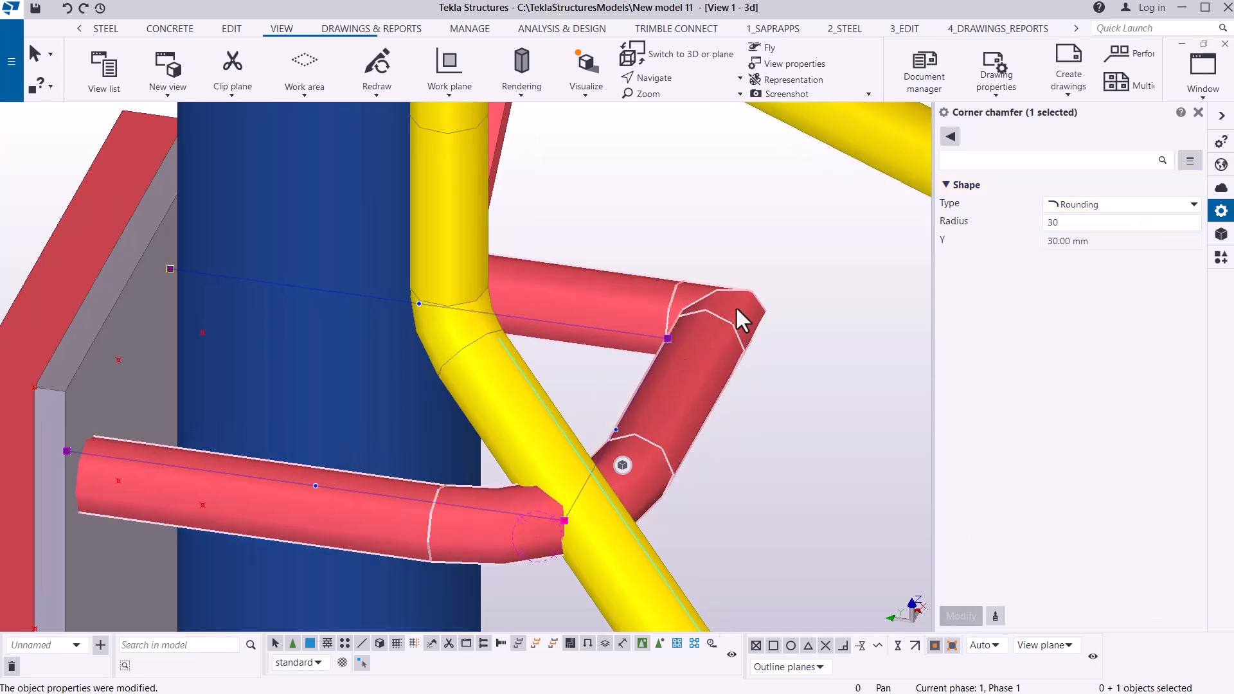
pyautogui.scroll(1, 734, 307)
pyautogui.click(660, 341)
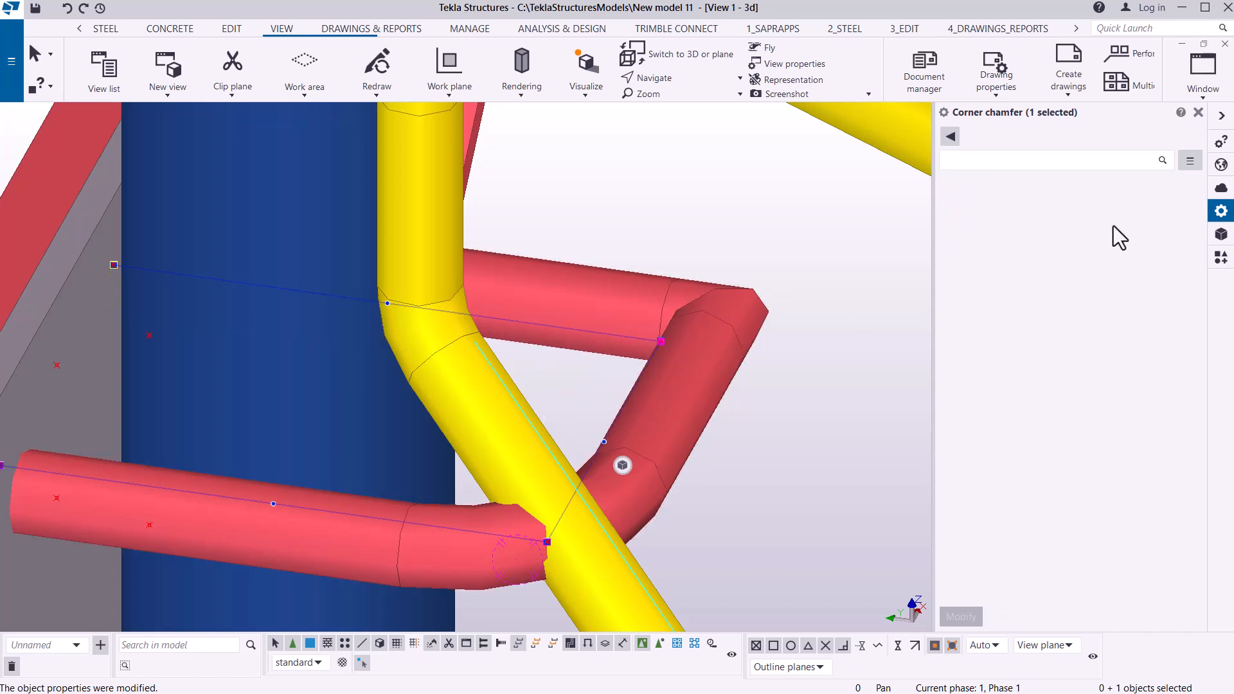
pyautogui.click(1151, 206)
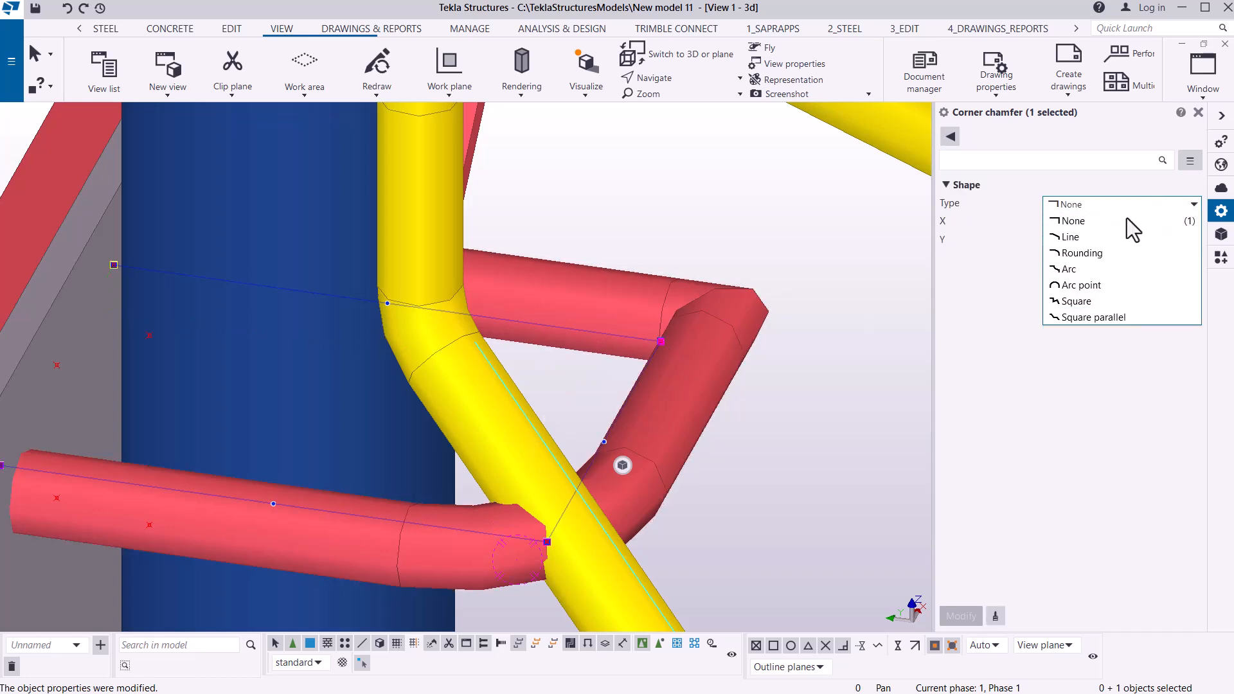
pyautogui.click(1083, 254)
pyautogui.click(1083, 222)
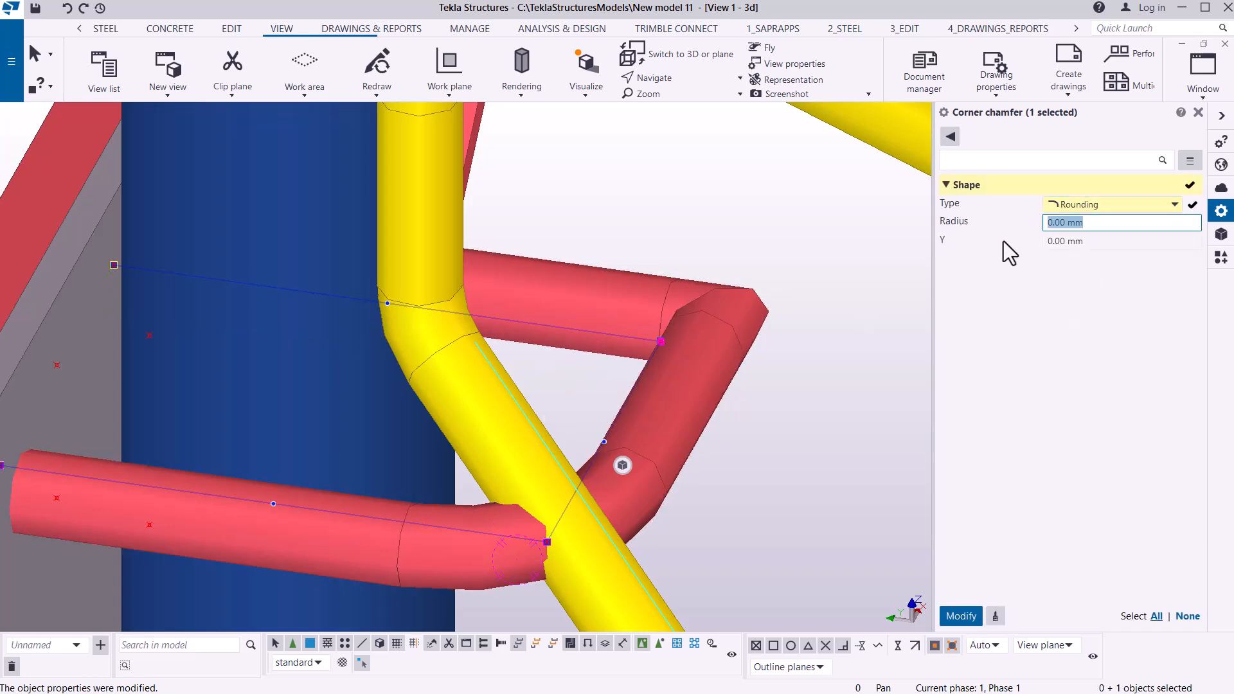
pyautogui.write('30')
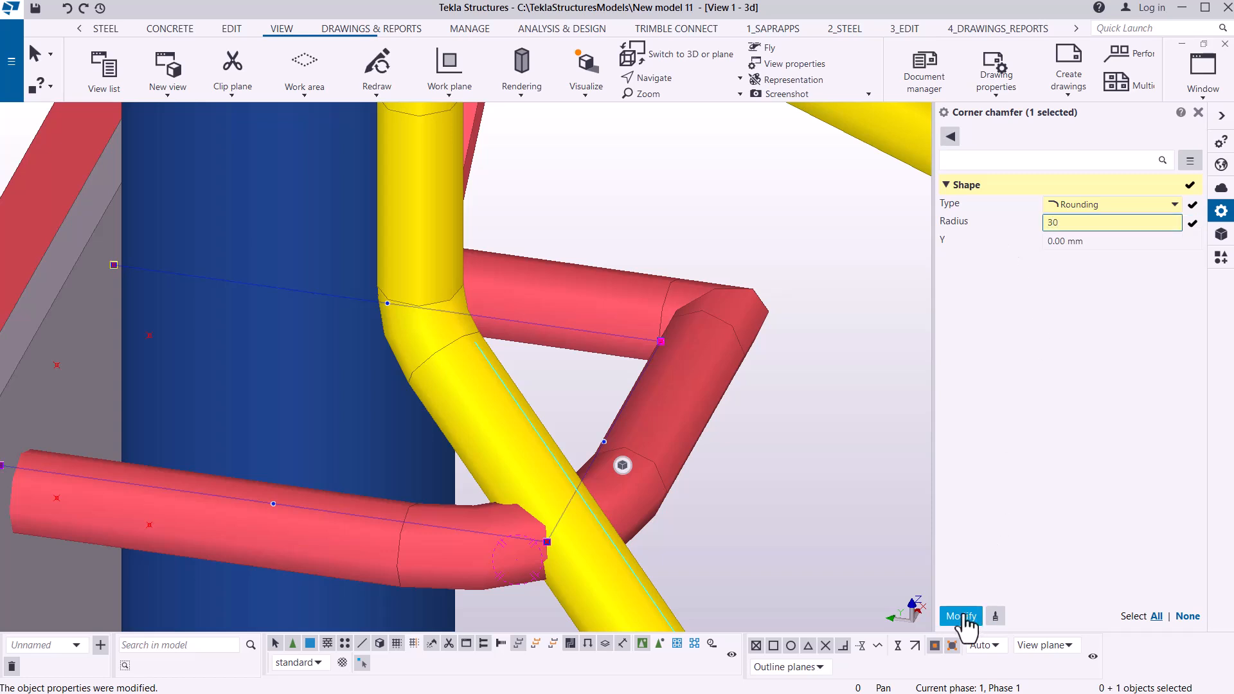
pyautogui.click(962, 618)
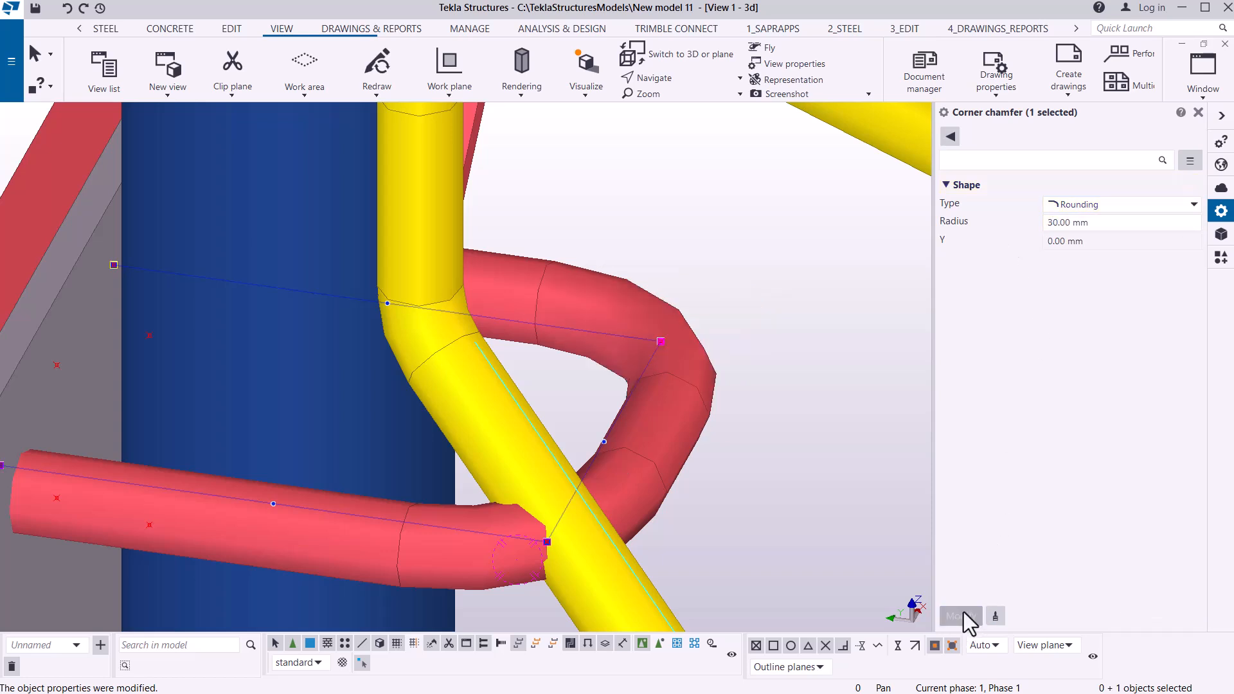
# Increase the rounding chamfer radius to 40 mm on both corners of the bent round bar.
pyautogui.click(1093, 223)
pyautogui.write('40')
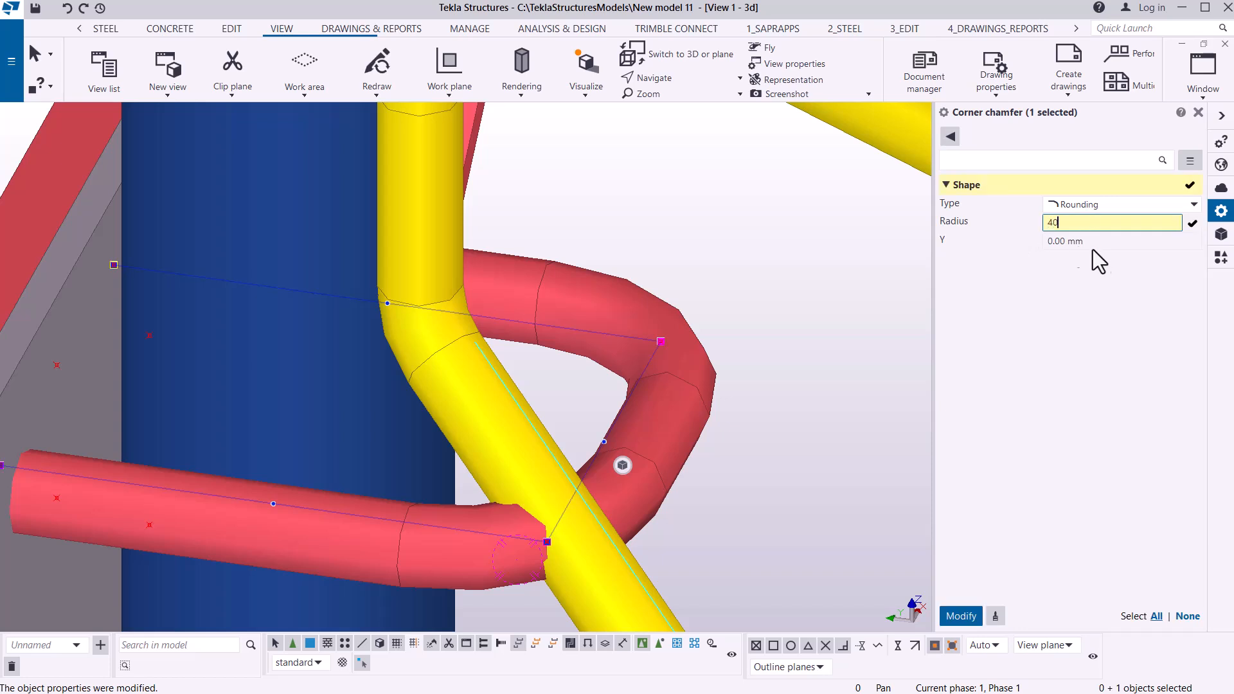
pyautogui.click(977, 611)
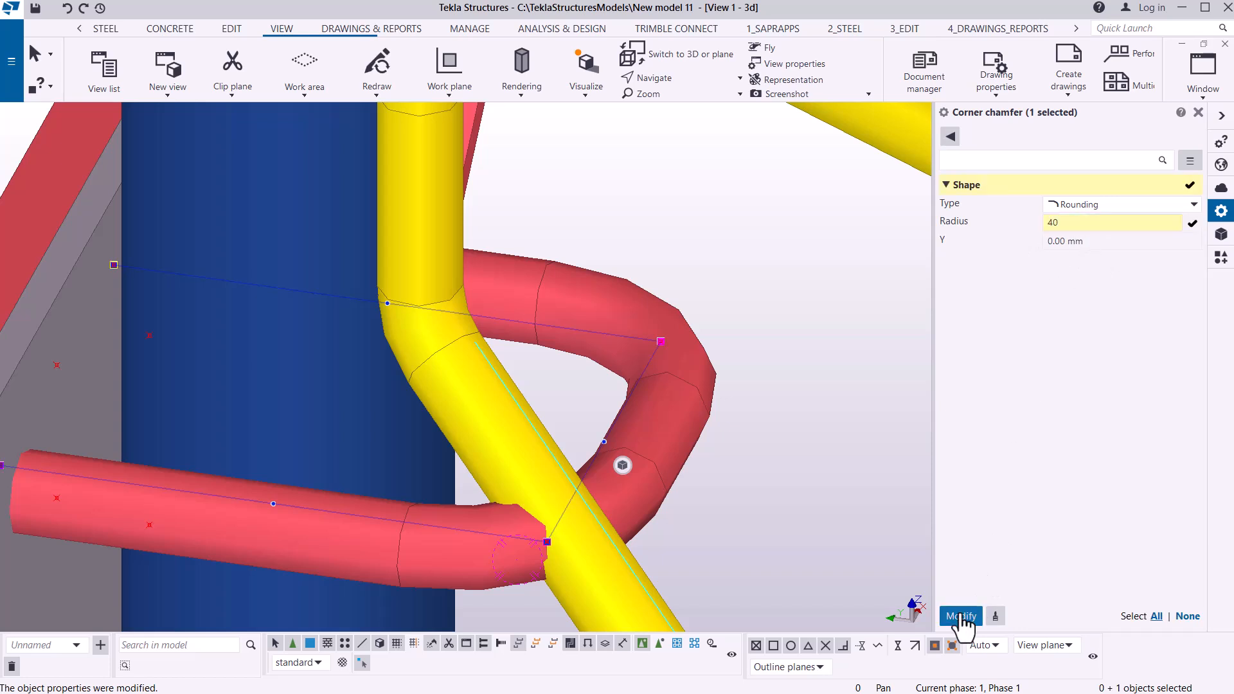
pyautogui.click(547, 542)
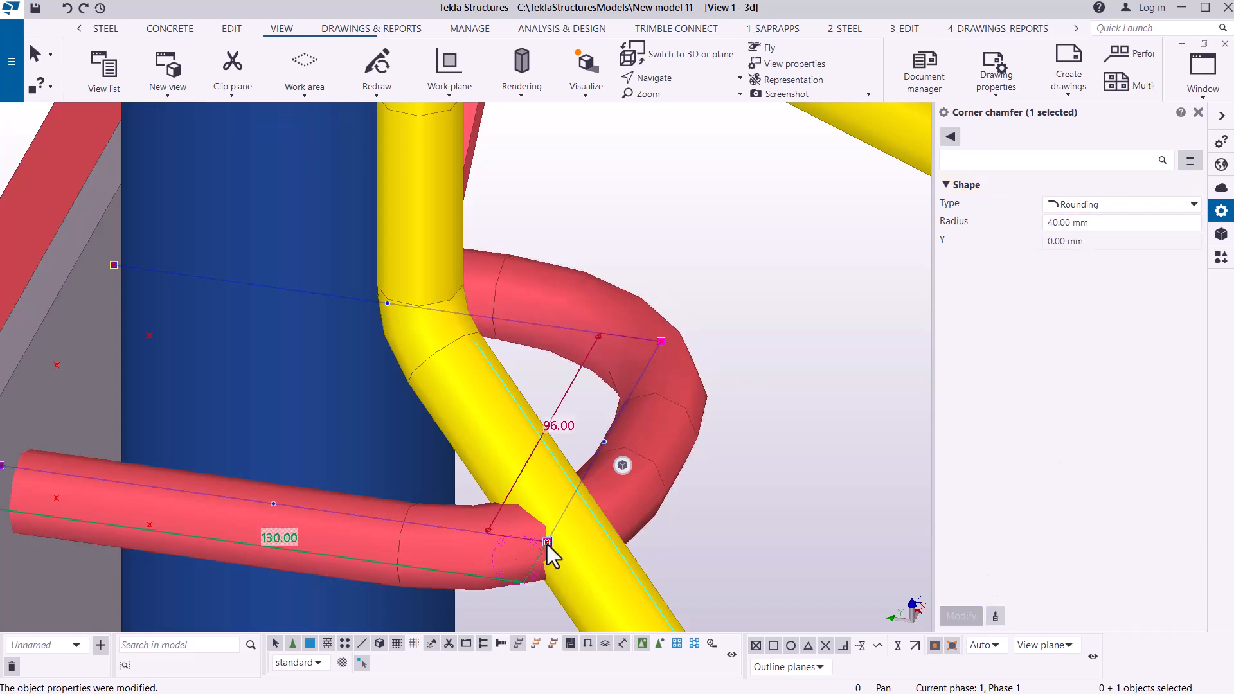
pyautogui.click(1088, 222)
pyautogui.write('40')
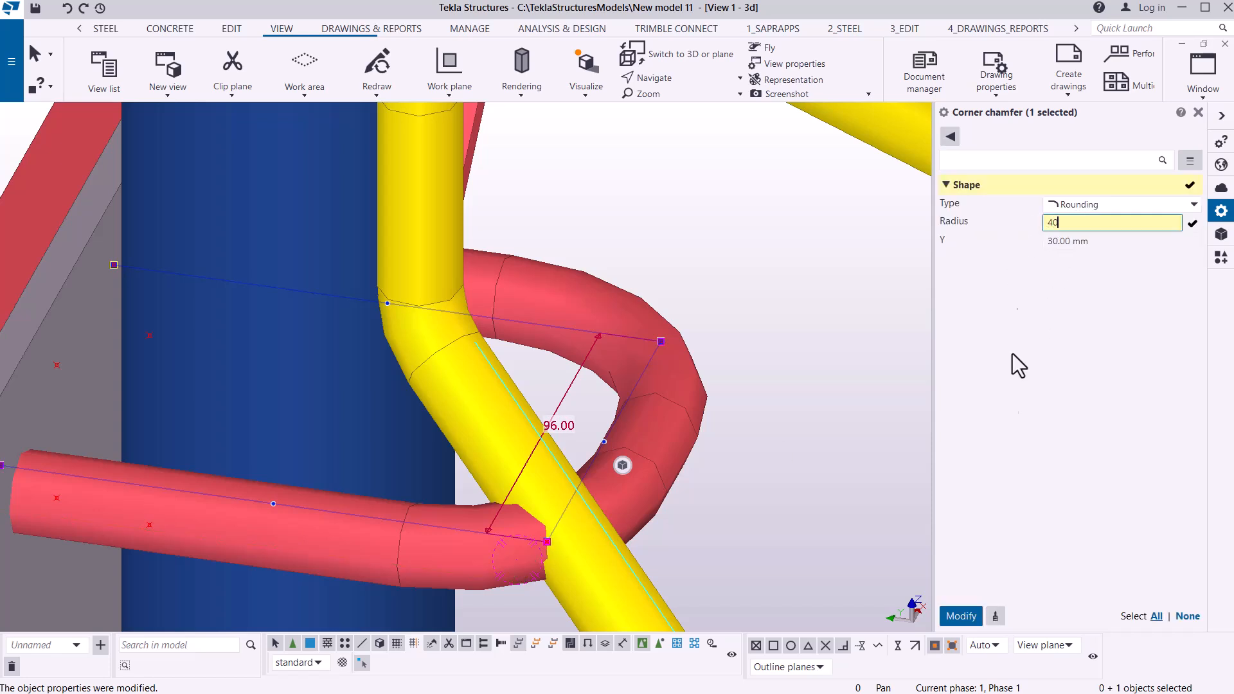
pyautogui.click(966, 610)
# Move the bent round bar linearly in 10 mm increments along Y, with dX and dZ at 0, until both ends project through the connection plate.
pyautogui.click(685, 75)
pyautogui.click(689, 98)
pyautogui.scroll(-2, 545, 413)
pyautogui.click(542, 430)
pyautogui.keyDown('ctrl'); pyautogui.moveTo(554, 441); pyautogui.dragTo(496, 463, button='middle'); pyautogui.keyUp('ctrl')
pyautogui.rightClick(629, 325)
pyautogui.click(669, 333)
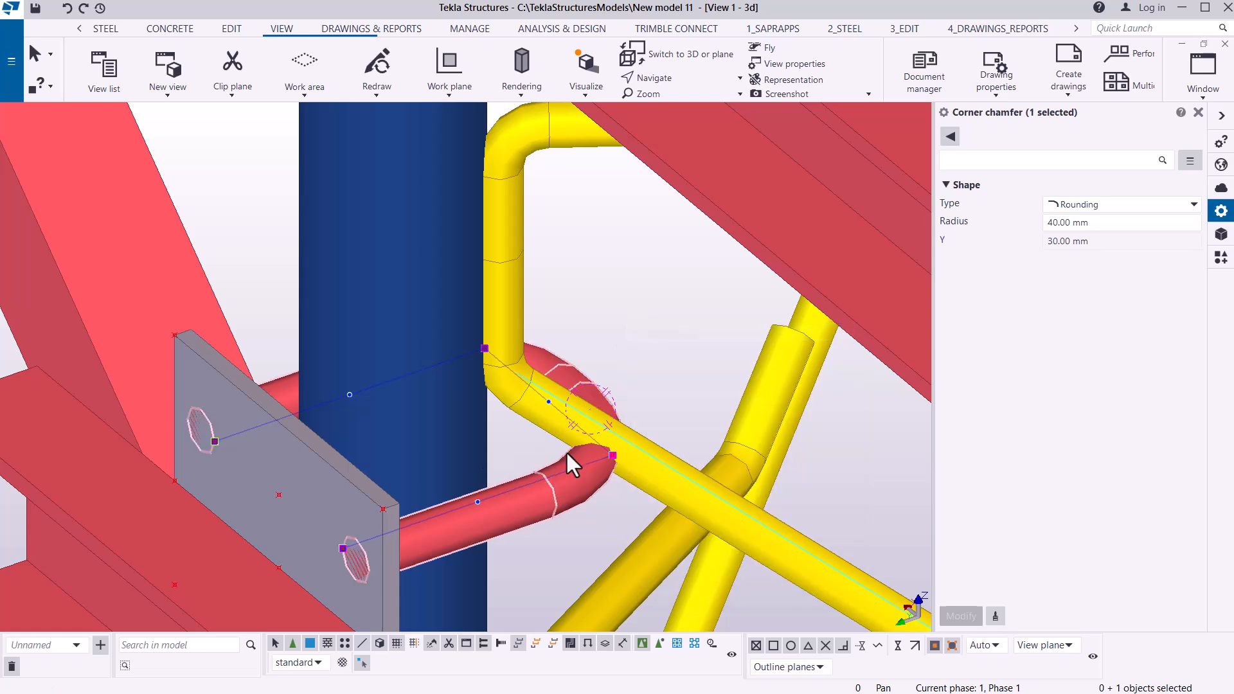
pyautogui.scroll(-2, 572, 476)
pyautogui.click(572, 478)
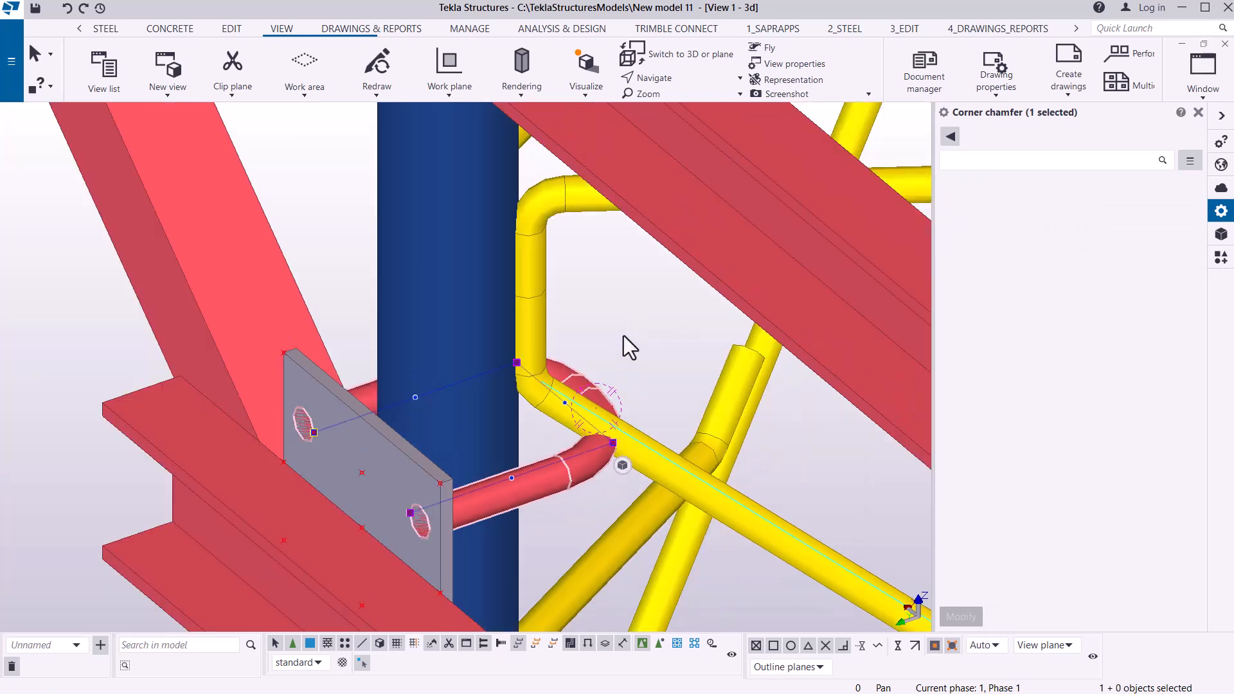
pyautogui.rightClick(603, 295)
pyautogui.moveTo(780, 376)
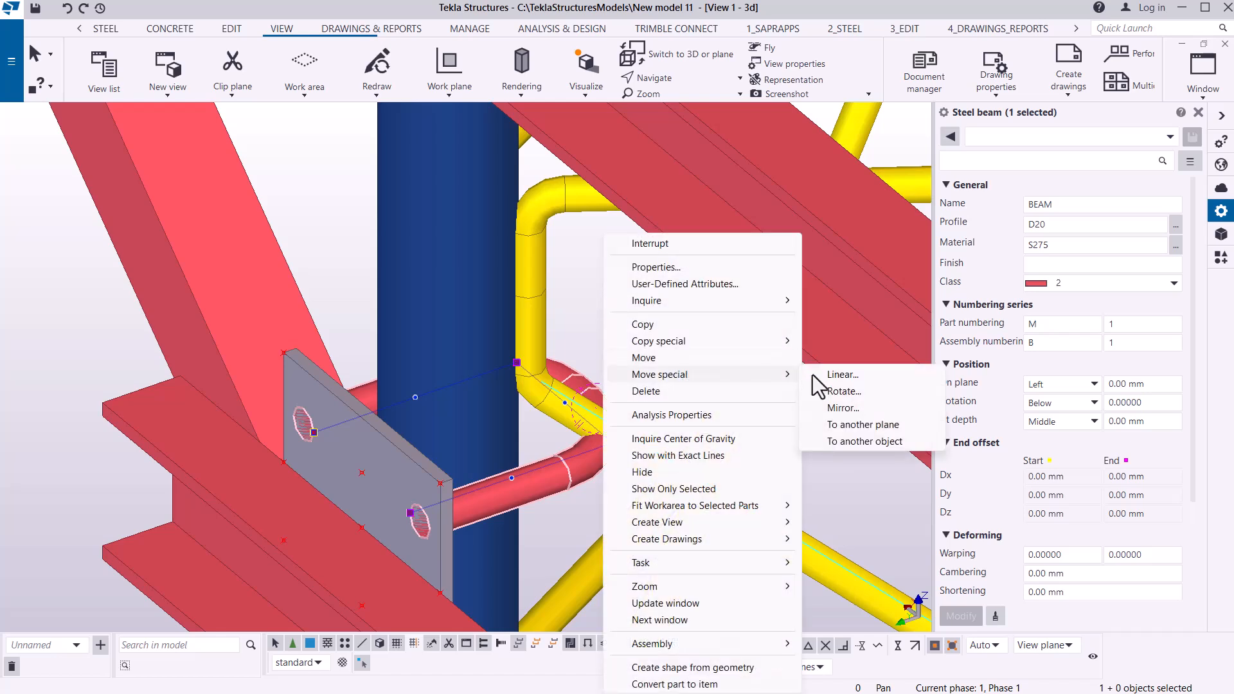
pyautogui.click(843, 379)
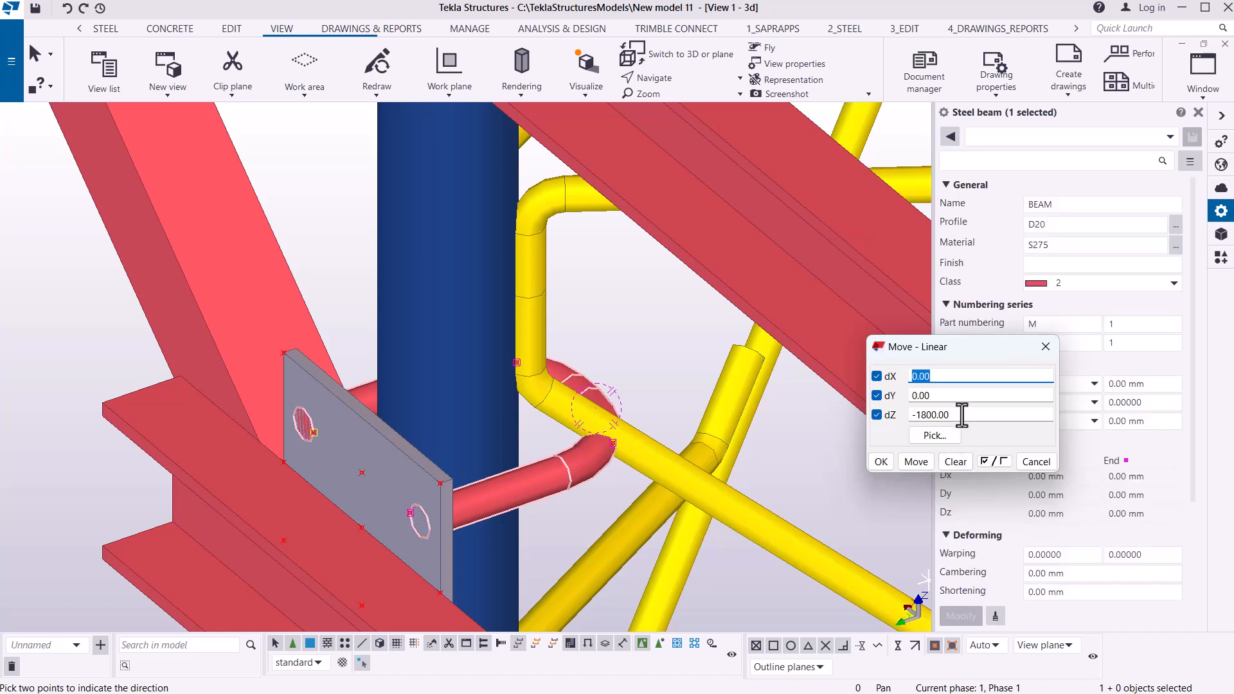
pyautogui.press('Tab')
pyautogui.press('Tab')
pyautogui.write('0')
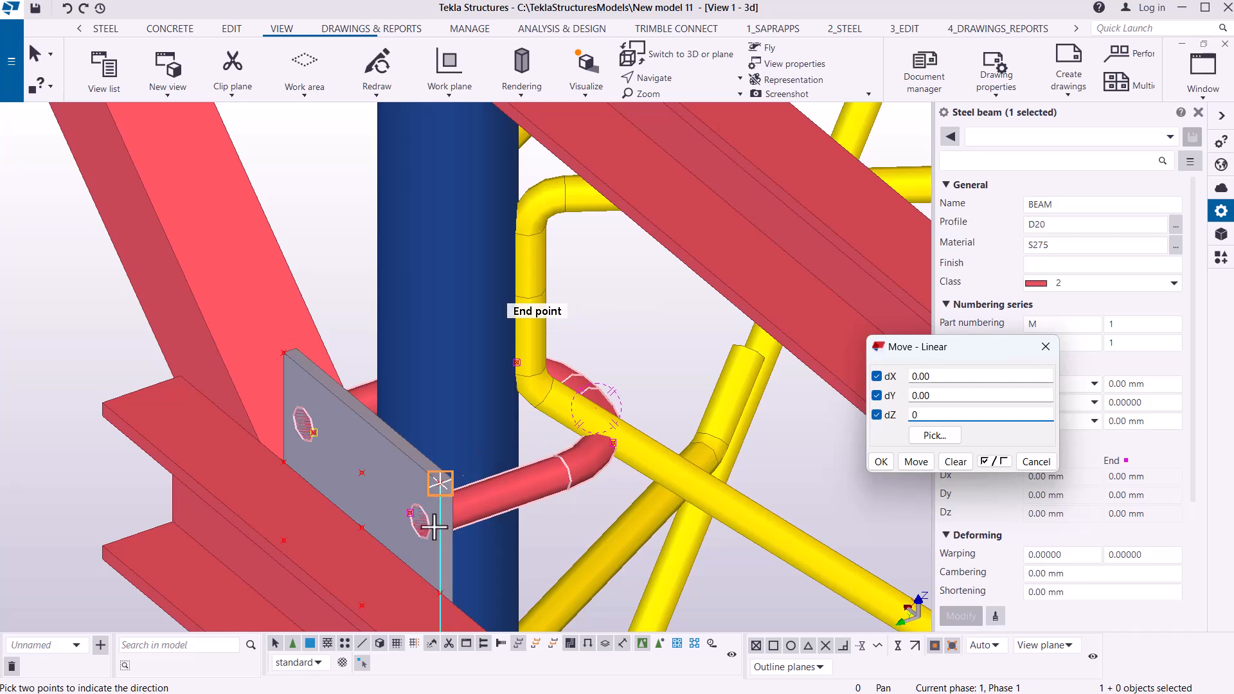
pyautogui.click(946, 397)
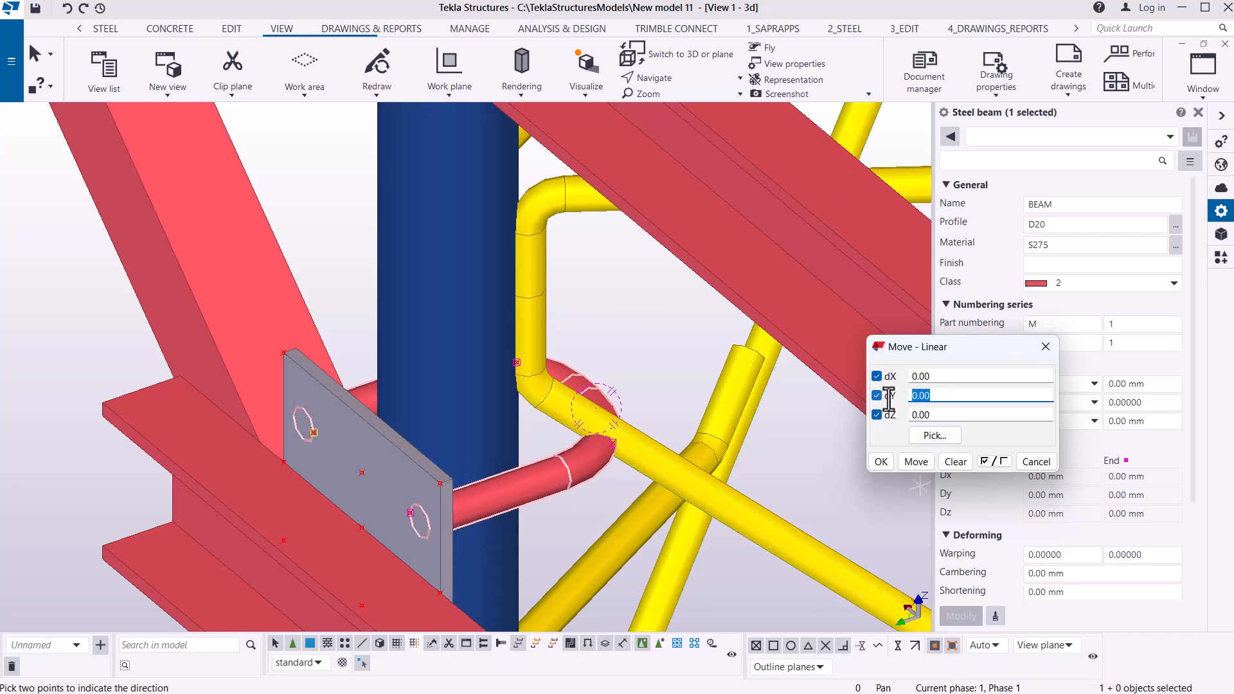
pyautogui.write('10')
pyautogui.click(918, 462)
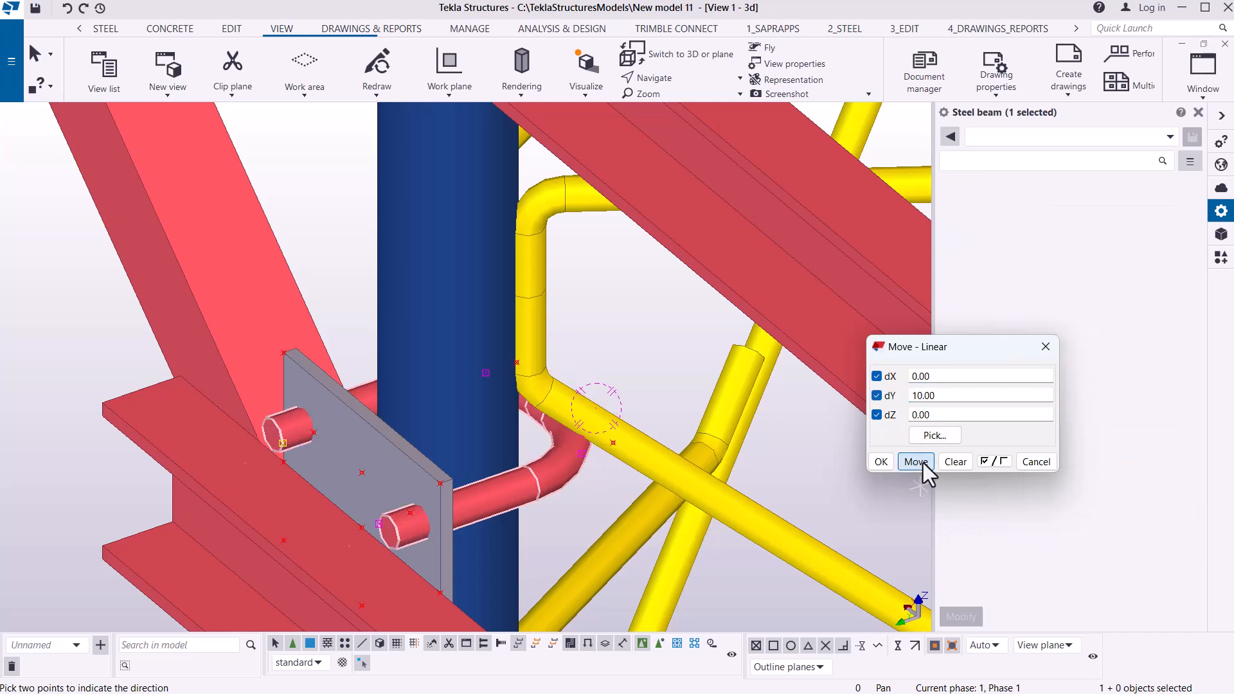
# Examine from several angles how the moved round bar wraps the mast leg and projects through the connection plate.
pyautogui.scroll(4, 497, 427)
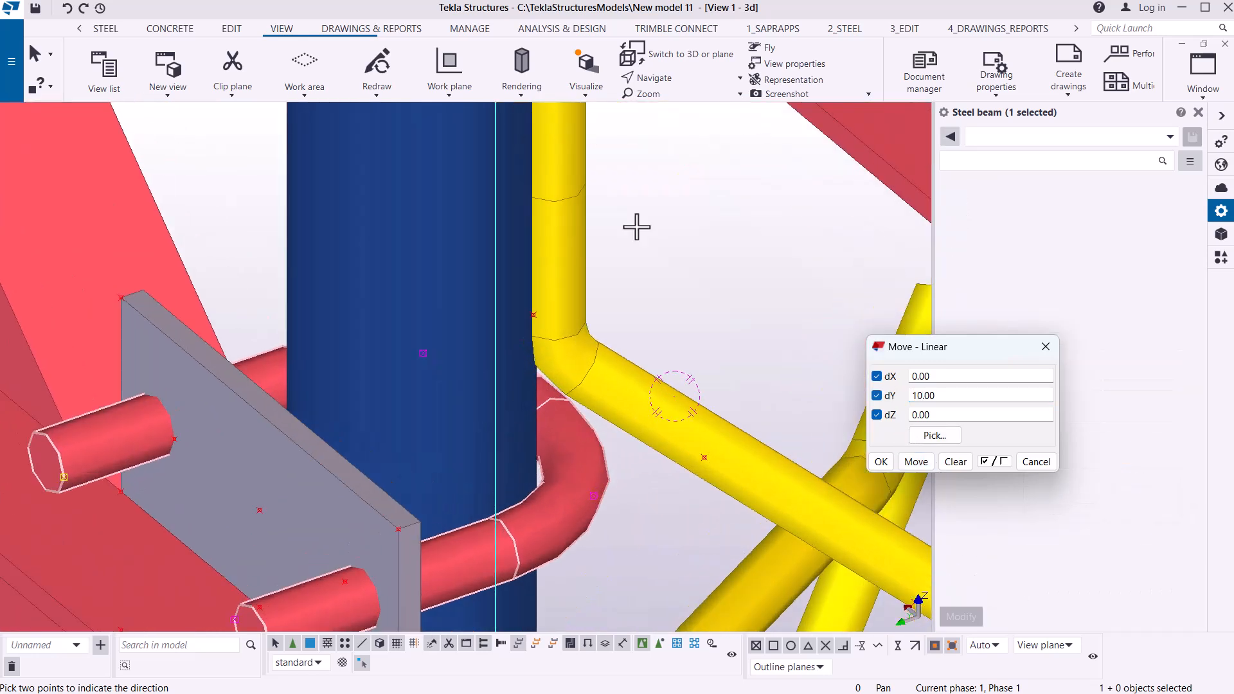
pyautogui.click(674, 80)
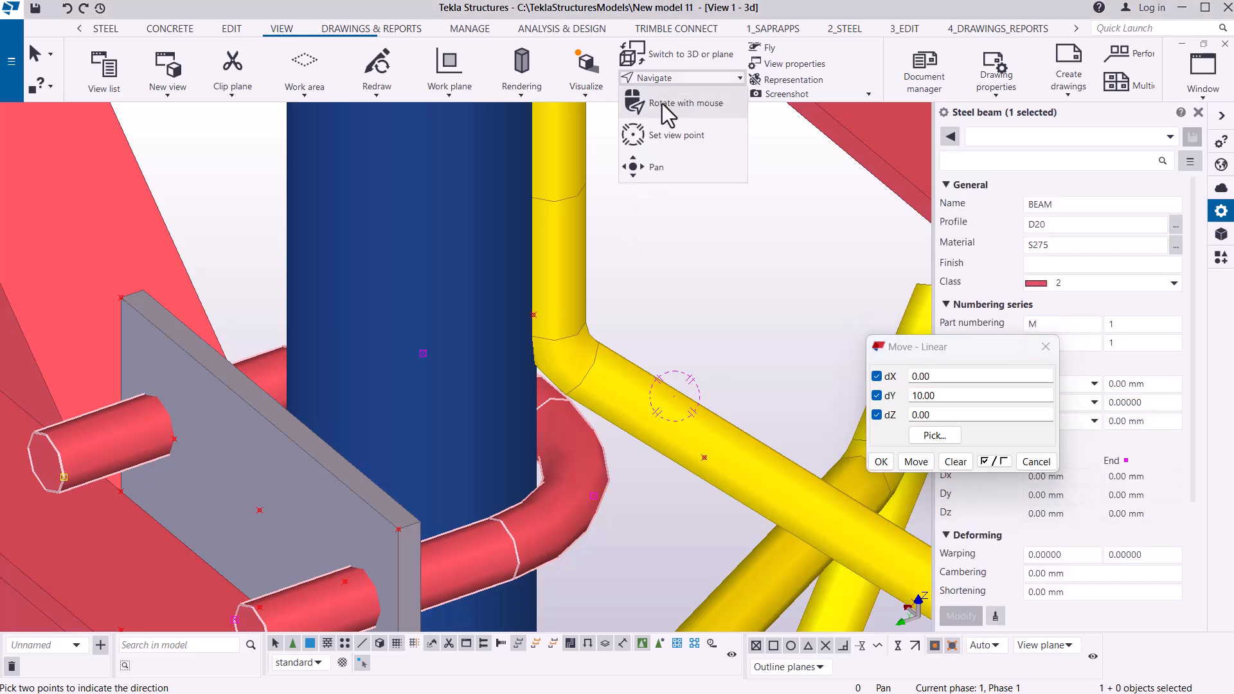
pyautogui.click(662, 104)
pyautogui.press('v')
pyautogui.click(530, 457)
pyautogui.keyDown('ctrl'); pyautogui.moveTo(539, 466); pyautogui.dragTo(648, 423, button='middle'); pyautogui.keyUp('ctrl')
pyautogui.keyDown('ctrl'); pyautogui.moveTo(556, 394); pyautogui.dragTo(640, 464, button='middle'); pyautogui.keyUp('ctrl')
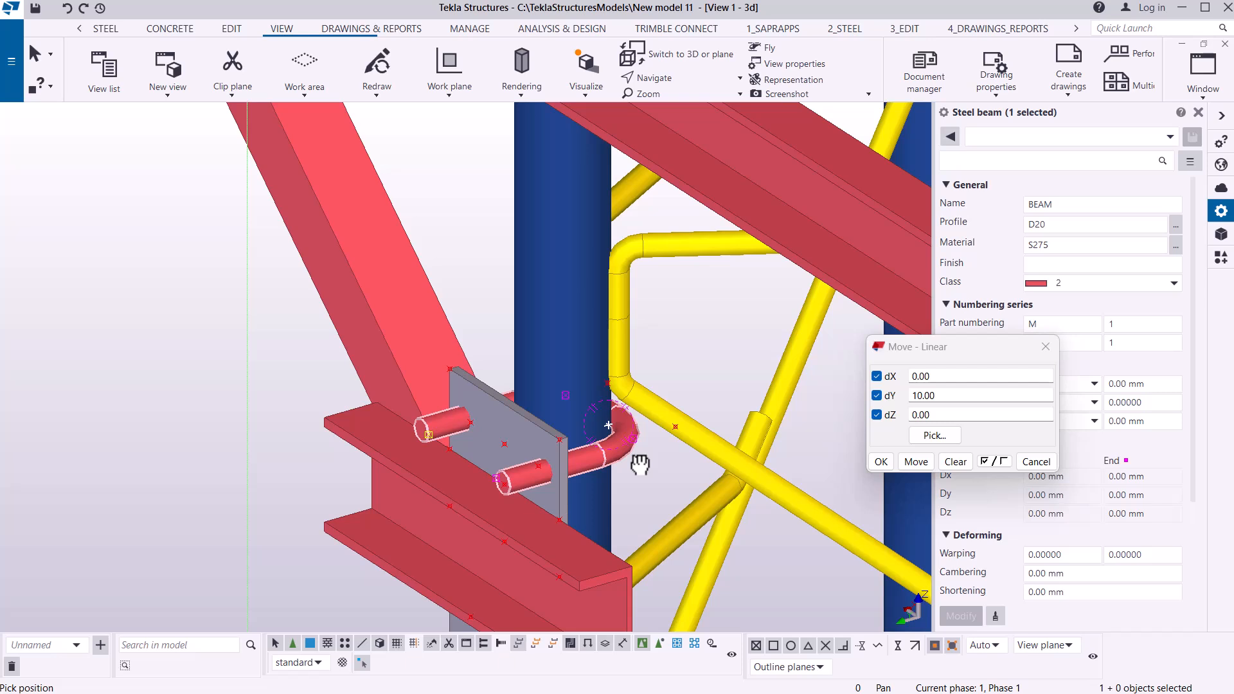
pyautogui.keyDown('ctrl'); pyautogui.moveTo(639, 464); pyautogui.dragTo(527, 435, button='middle'); pyautogui.keyUp('ctrl')
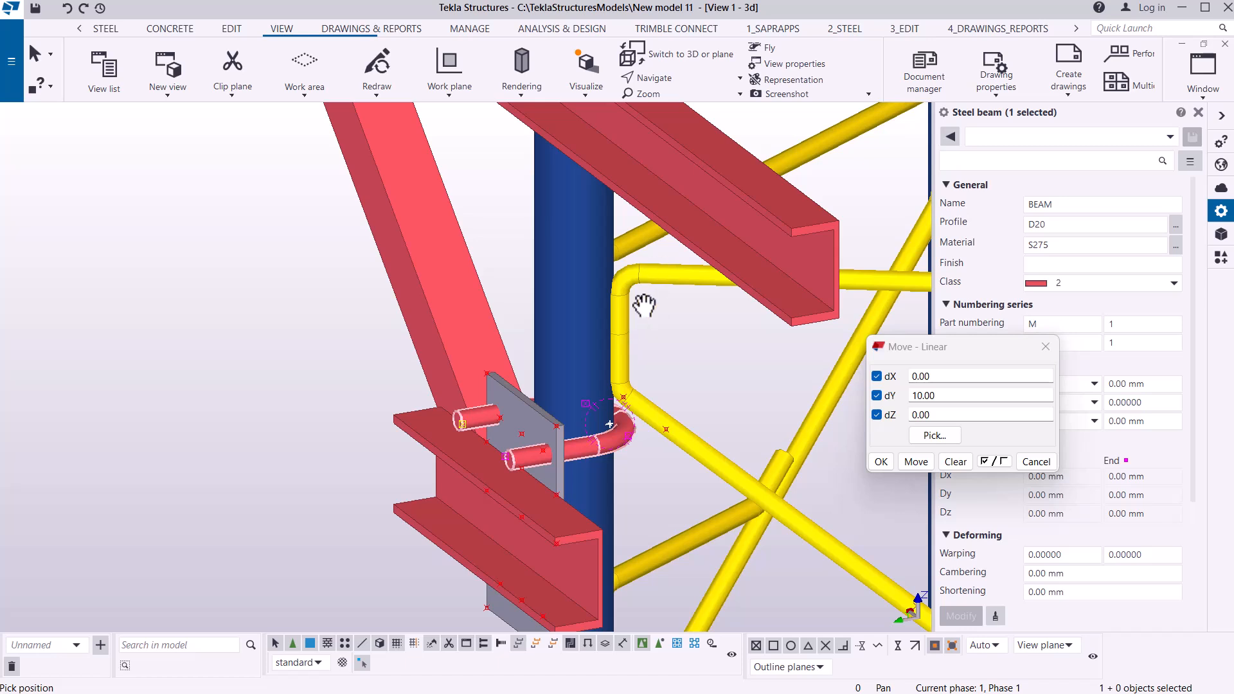
pyautogui.scroll(-2, 592, 360)
pyautogui.keyDown('ctrl'); pyautogui.moveTo(592, 372); pyautogui.dragTo(589, 382, button='middle'); pyautogui.keyUp('ctrl')
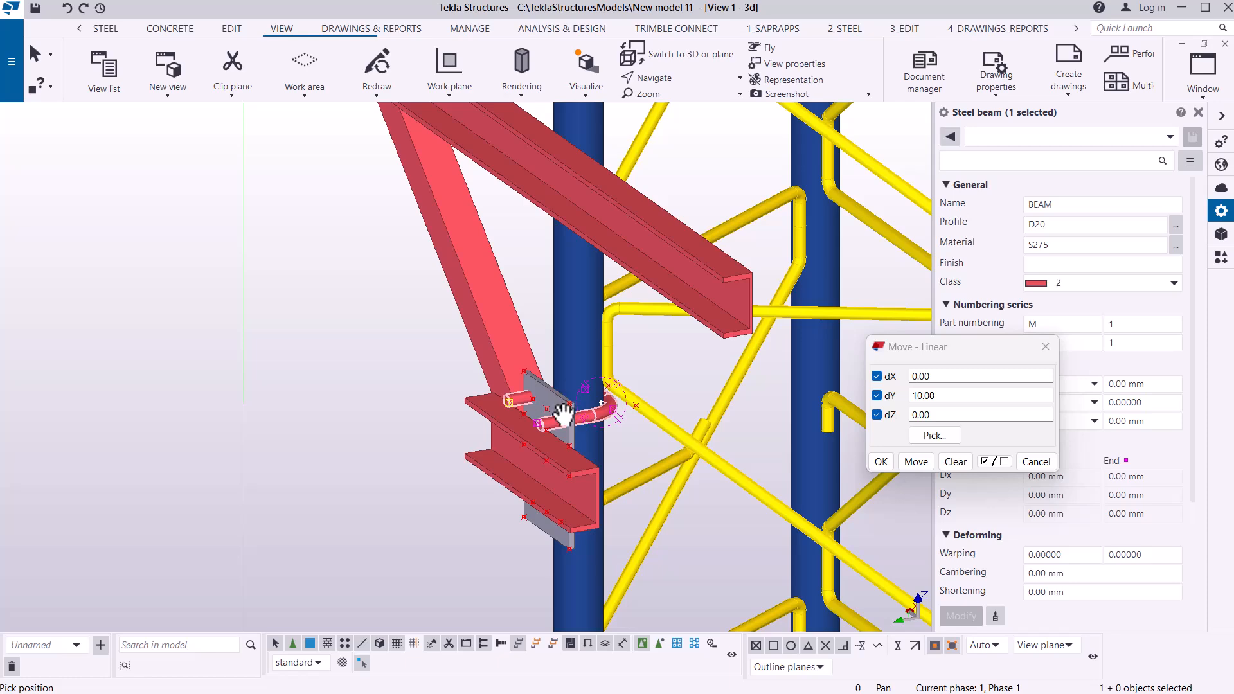
pyautogui.scroll(2, 564, 415)
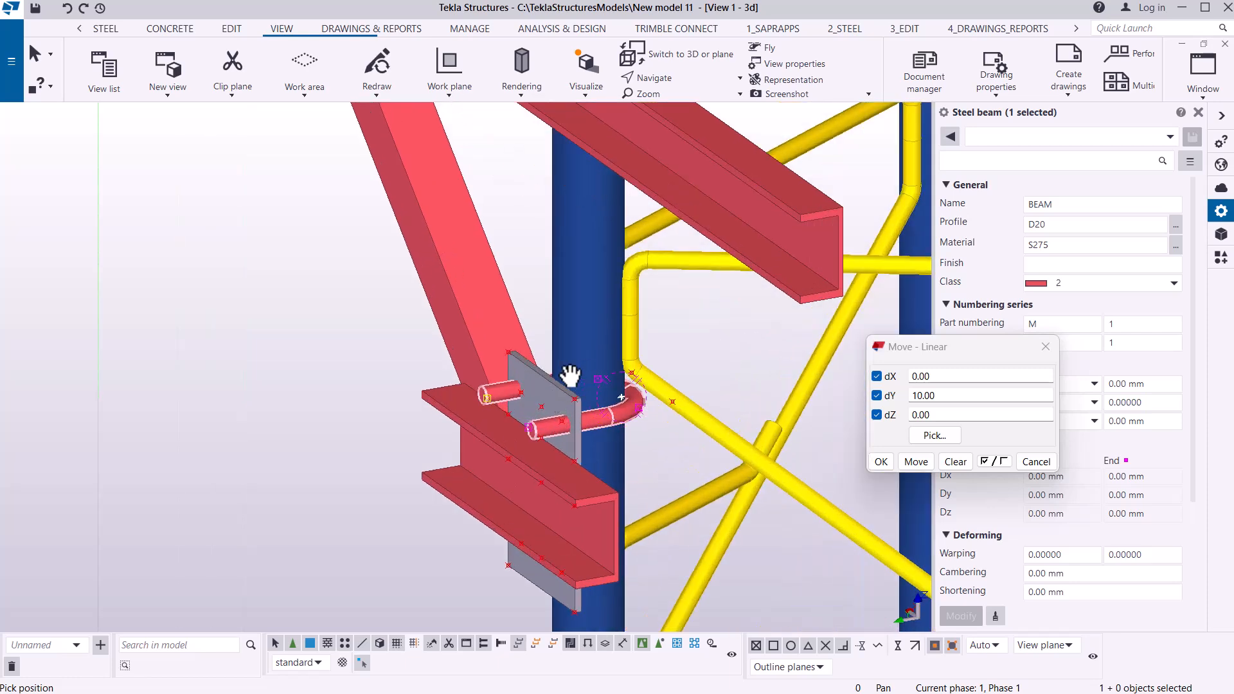
pyautogui.keyDown('ctrl'); pyautogui.moveTo(557, 420); pyautogui.dragTo(641, 546, button='middle'); pyautogui.keyUp('ctrl')
pyautogui.scroll(3, 609, 571)
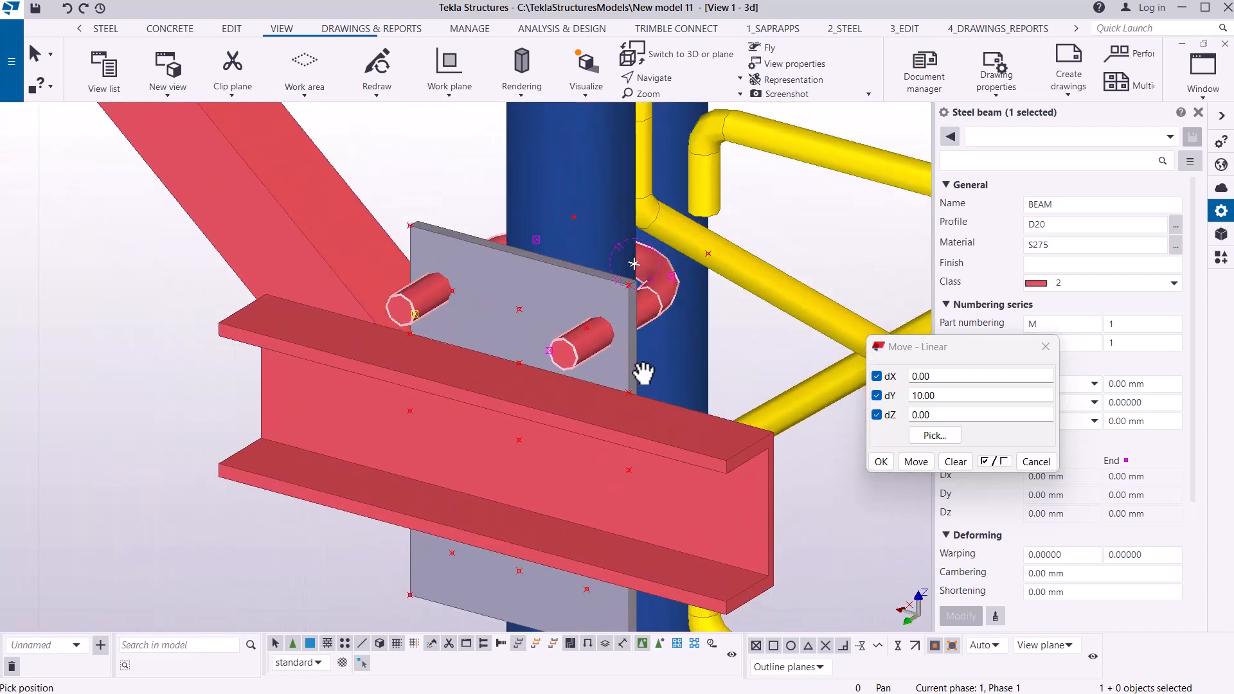
pyautogui.rightClick(641, 370)
pyautogui.click(687, 383)
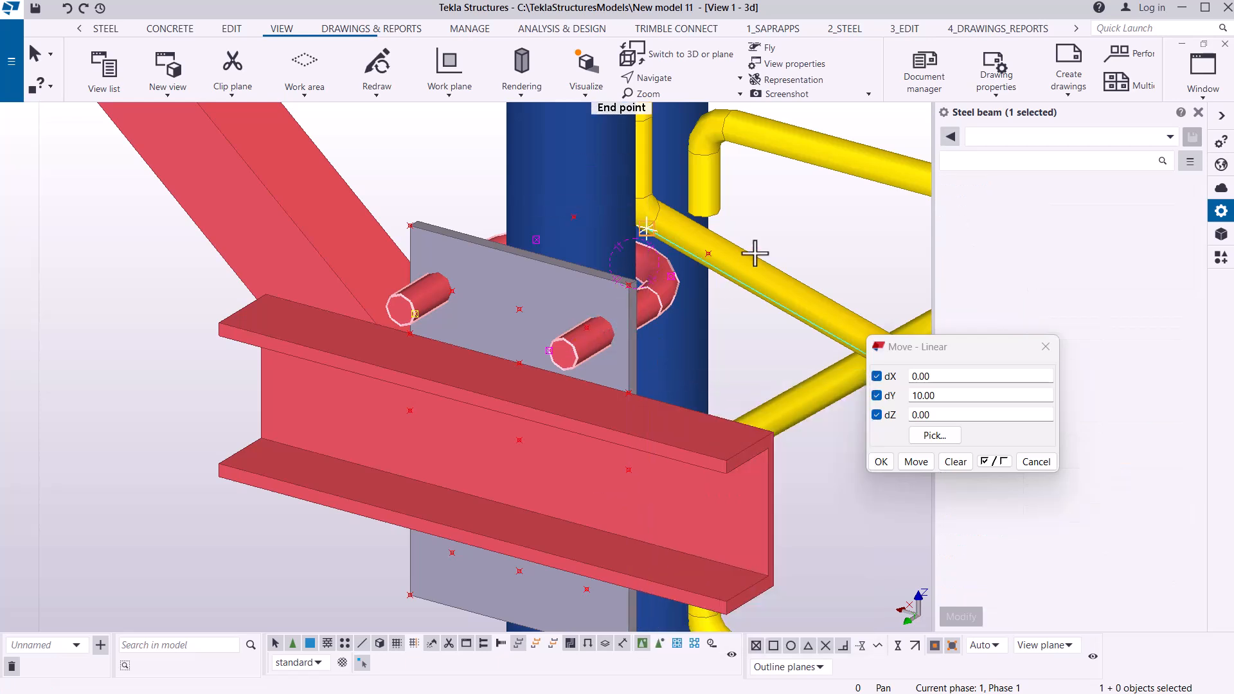
pyautogui.rightClick(780, 250)
pyautogui.click(826, 262)
# Add one divided line point midway between the upper and lower vertices of the round bar's projecting end face nearest the diagonal member.
pyautogui.scroll(-3, 589, 428)
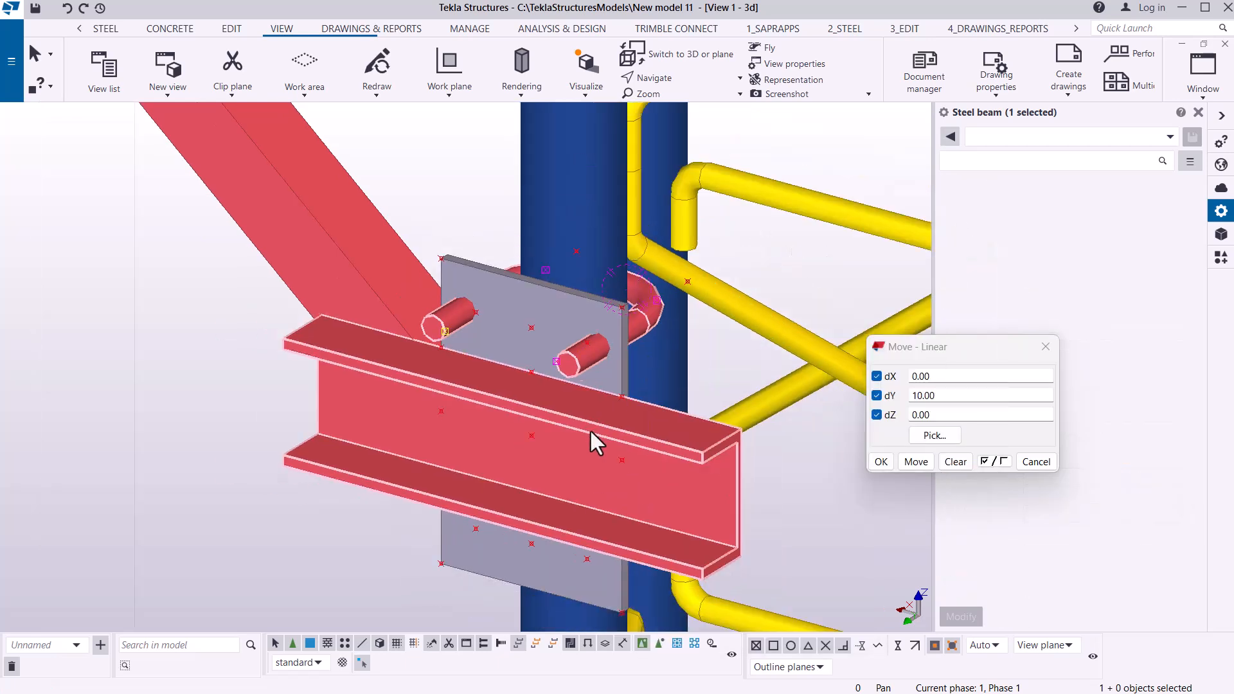
pyautogui.scroll(3, 592, 358)
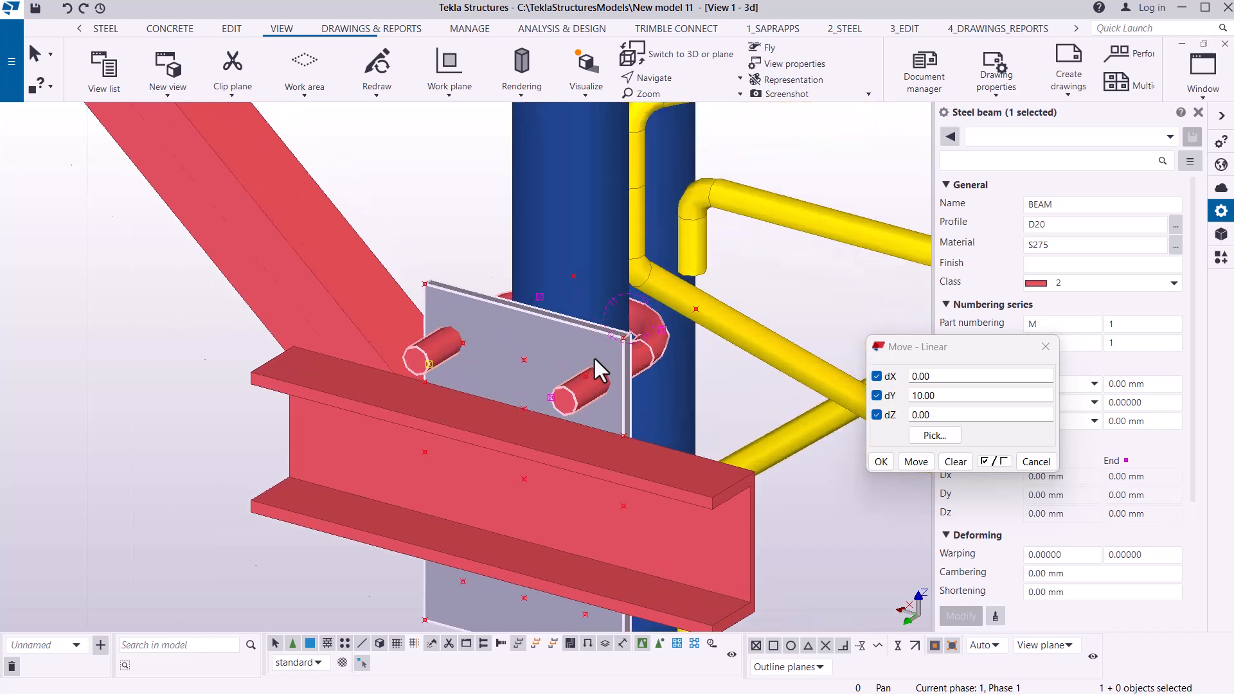
pyautogui.scroll(5, 449, 342)
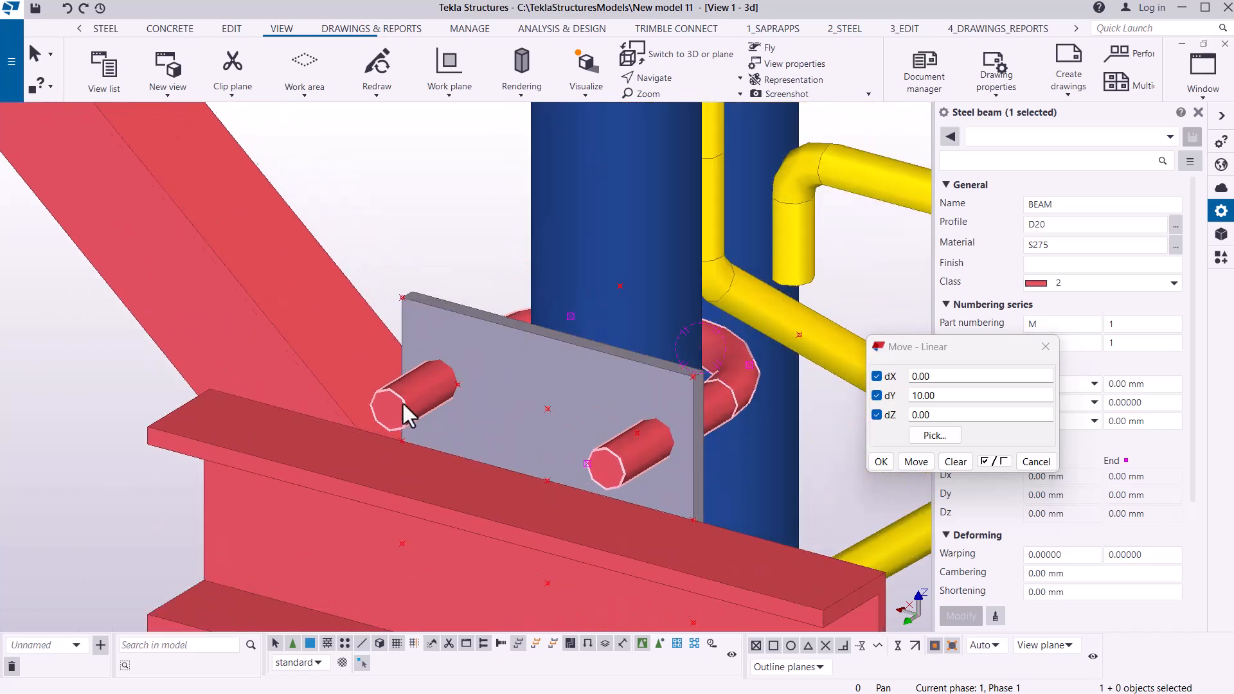
pyautogui.scroll(1, 392, 406)
pyautogui.click(366, 432)
pyautogui.scroll(4, 378, 425)
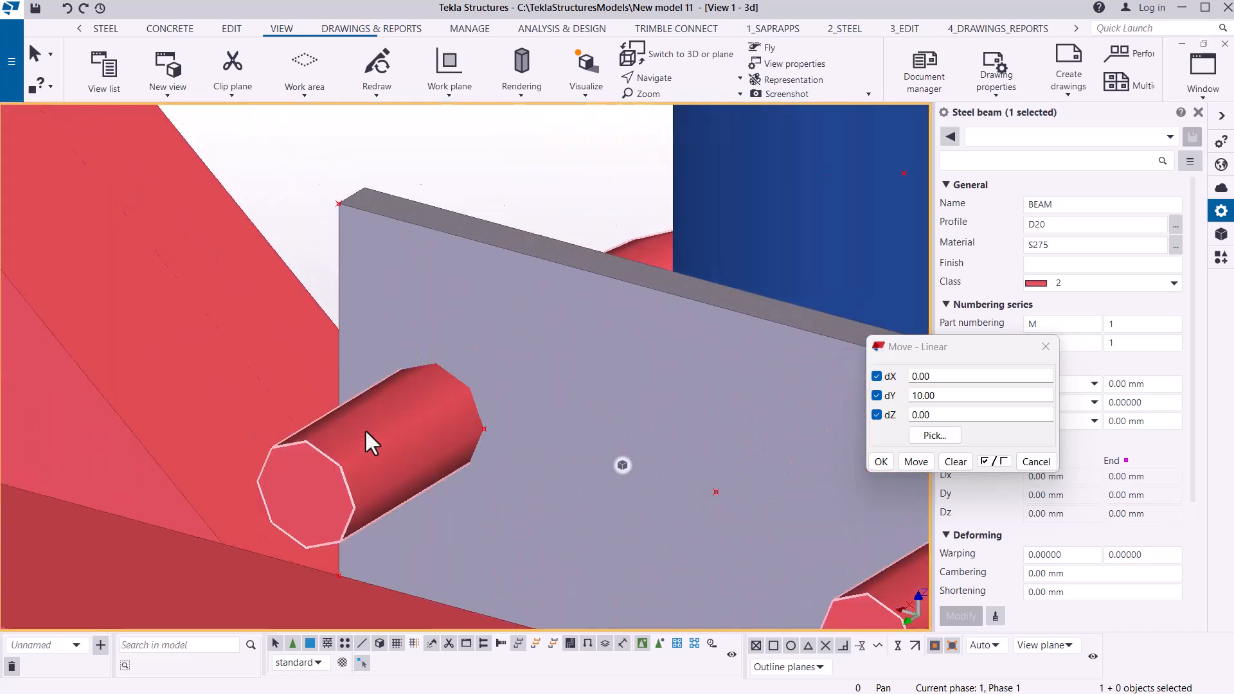
pyautogui.scroll(-2, 305, 522)
pyautogui.scroll(3, 305, 522)
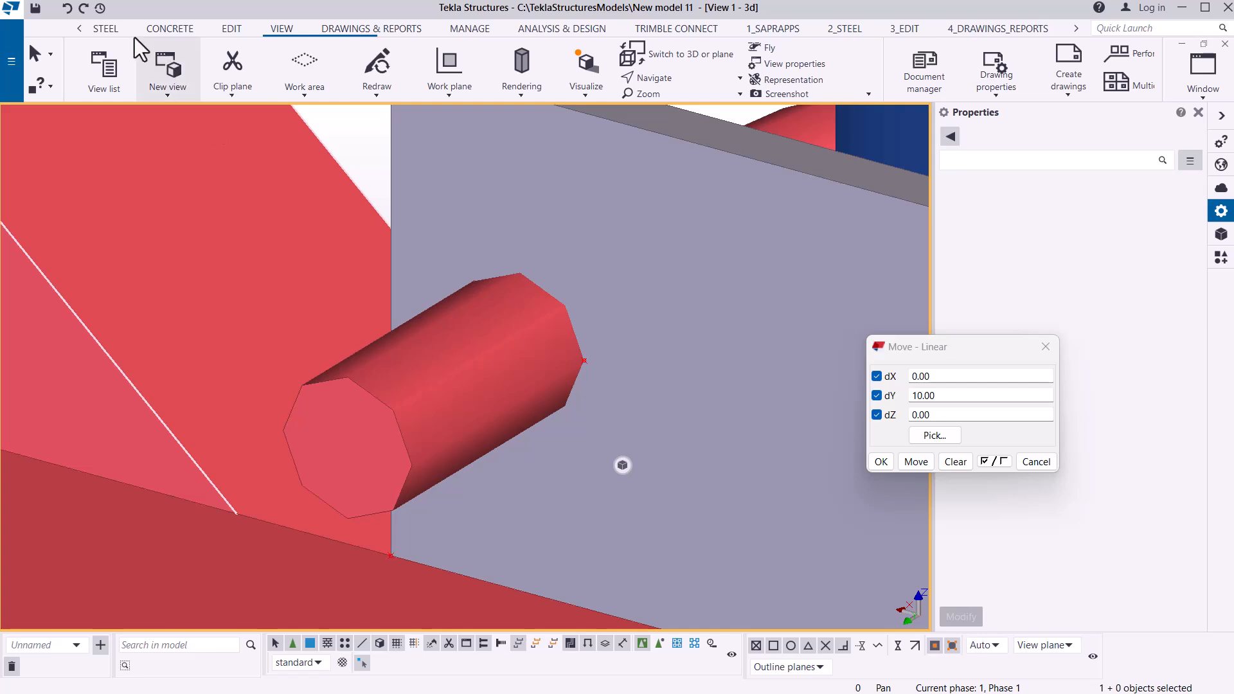
pyautogui.click(230, 29)
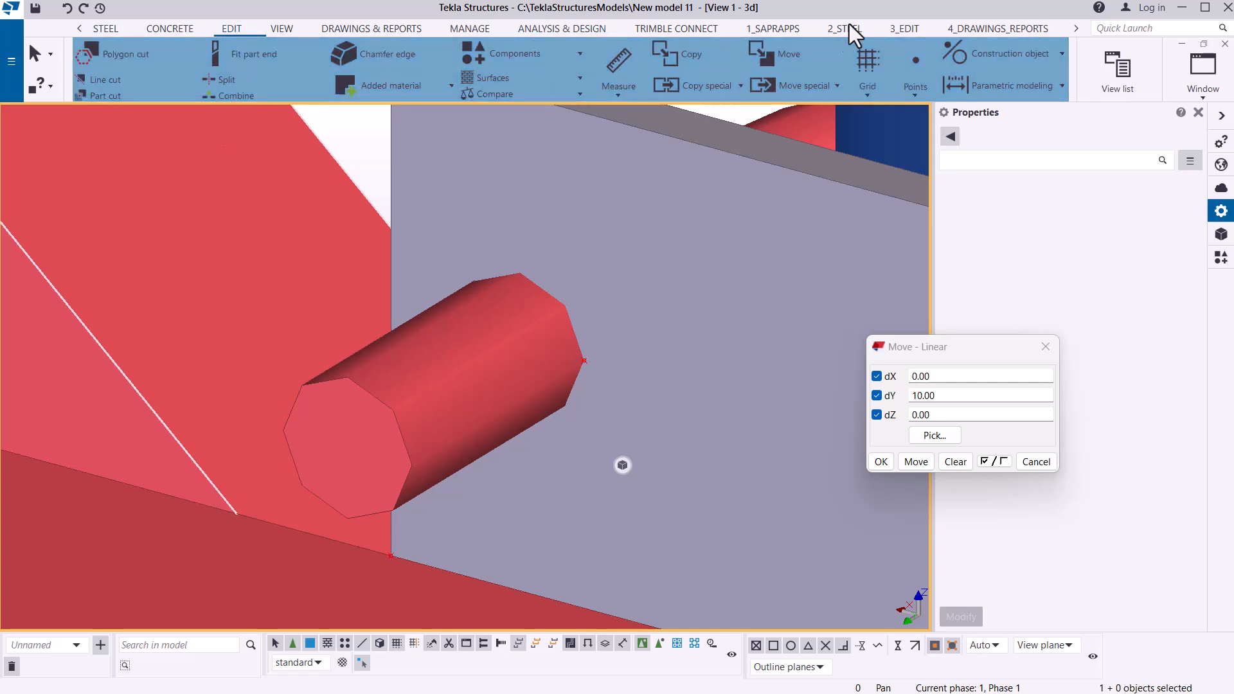
pyautogui.click(915, 96)
pyautogui.click(936, 122)
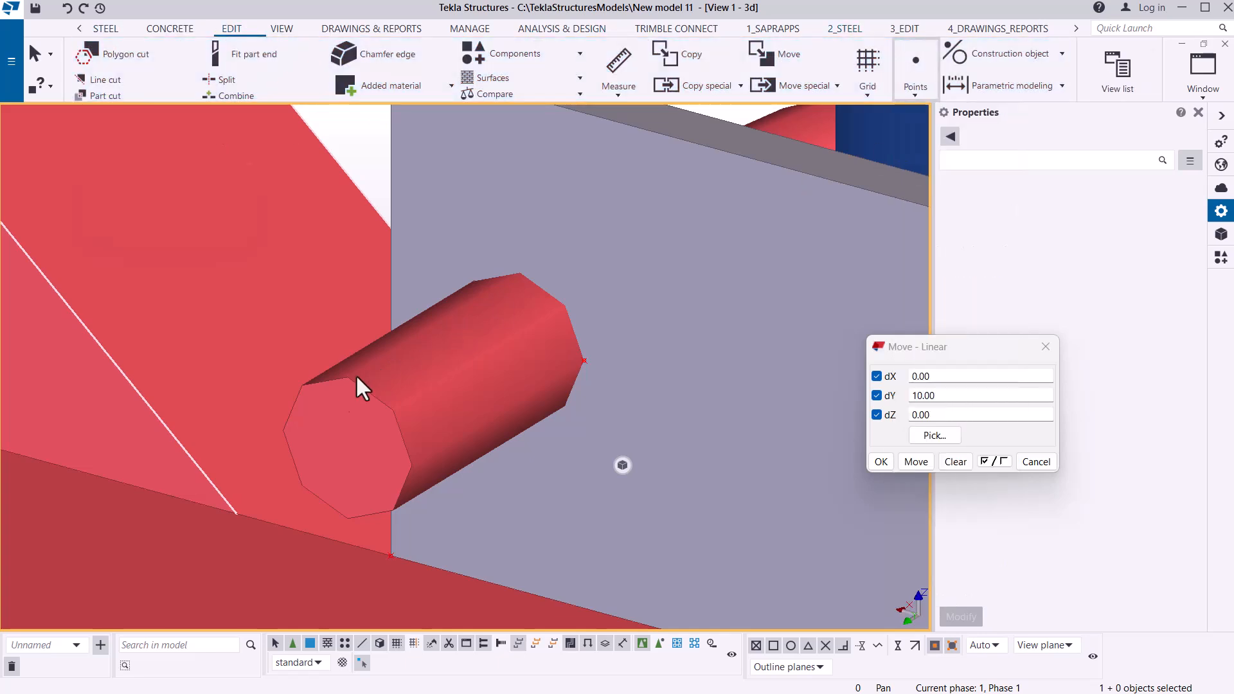
pyautogui.scroll(2, 341, 408)
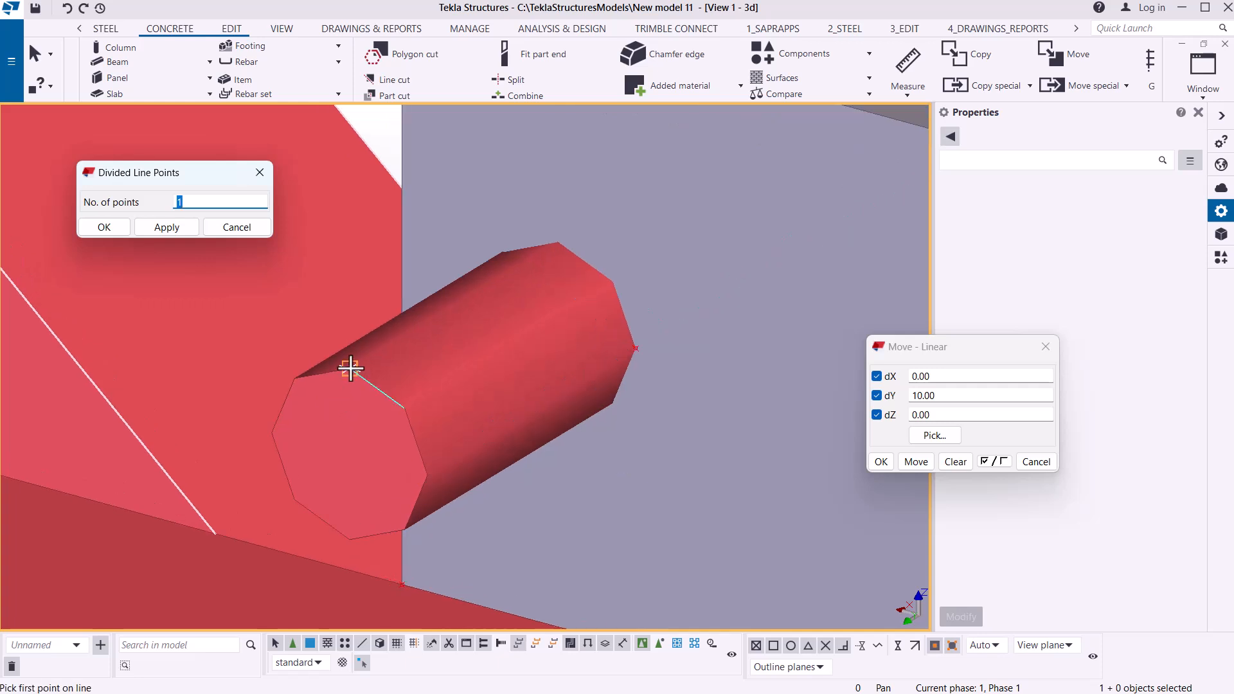
pyautogui.click(351, 369)
pyautogui.click(350, 539)
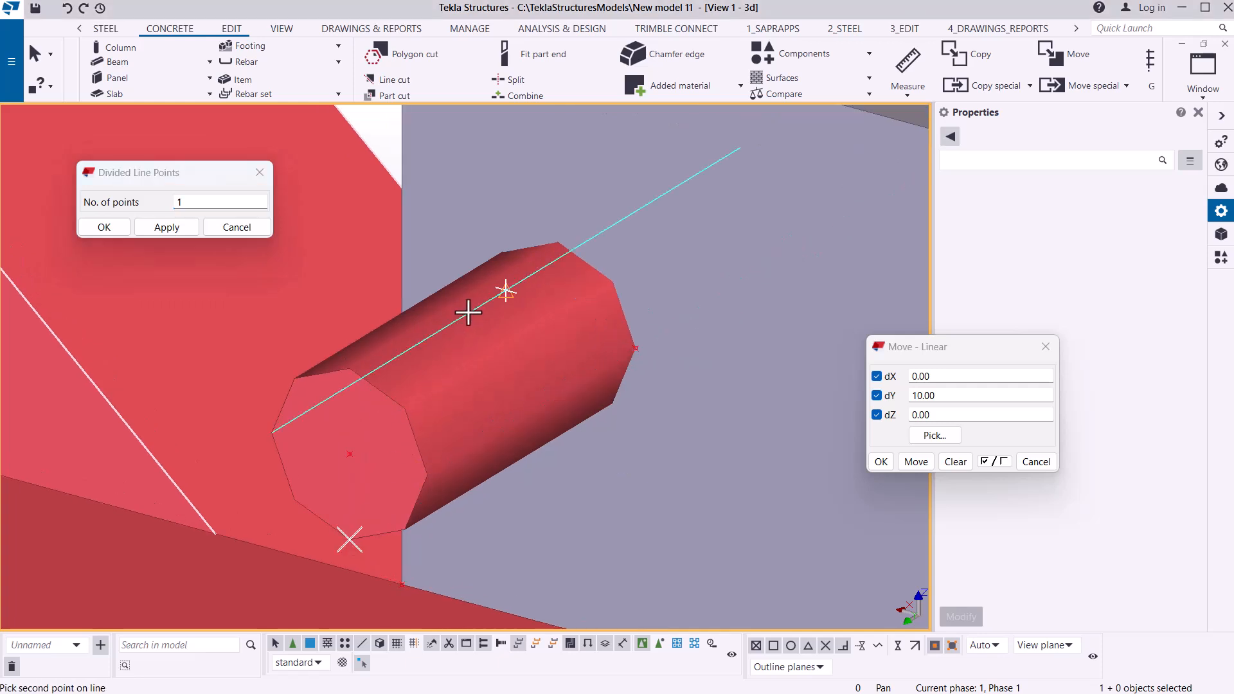
pyautogui.rightClick(542, 318)
pyautogui.click(542, 321)
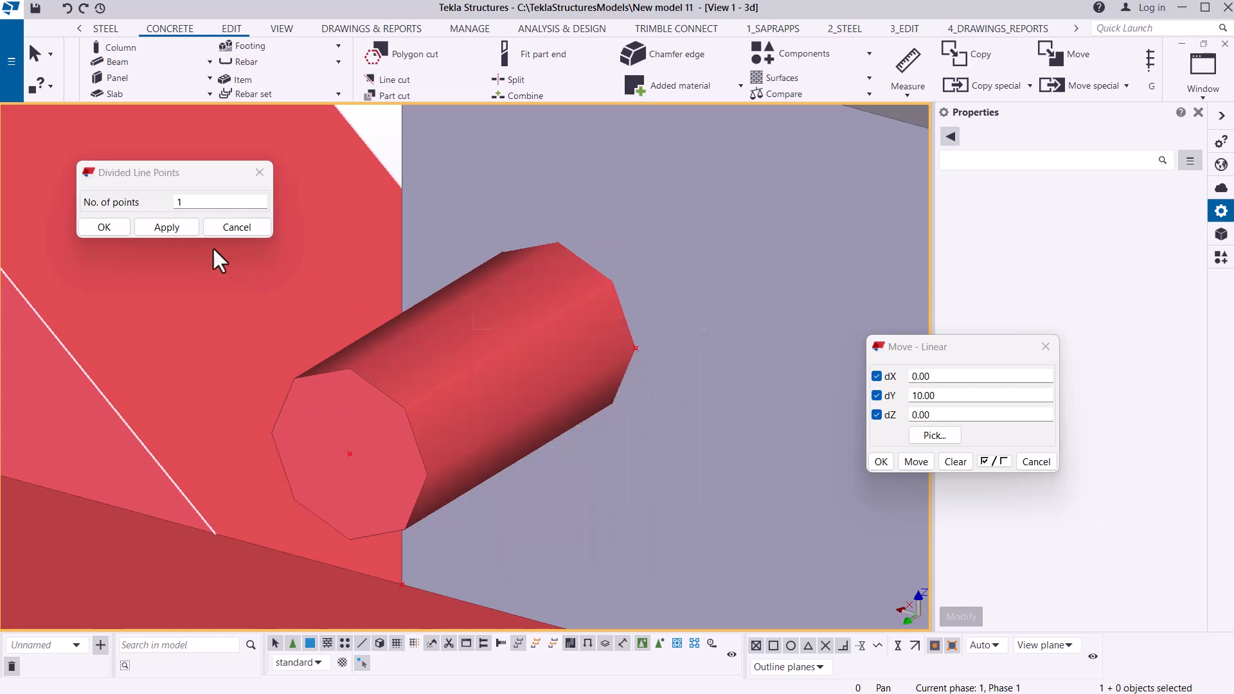
pyautogui.click(166, 227)
pyautogui.click(106, 227)
# Move the centre point of the round bar's end face linearly by 40 mm in Y, keeping dX and dZ at 0.
pyautogui.scroll(-5, 522, 392)
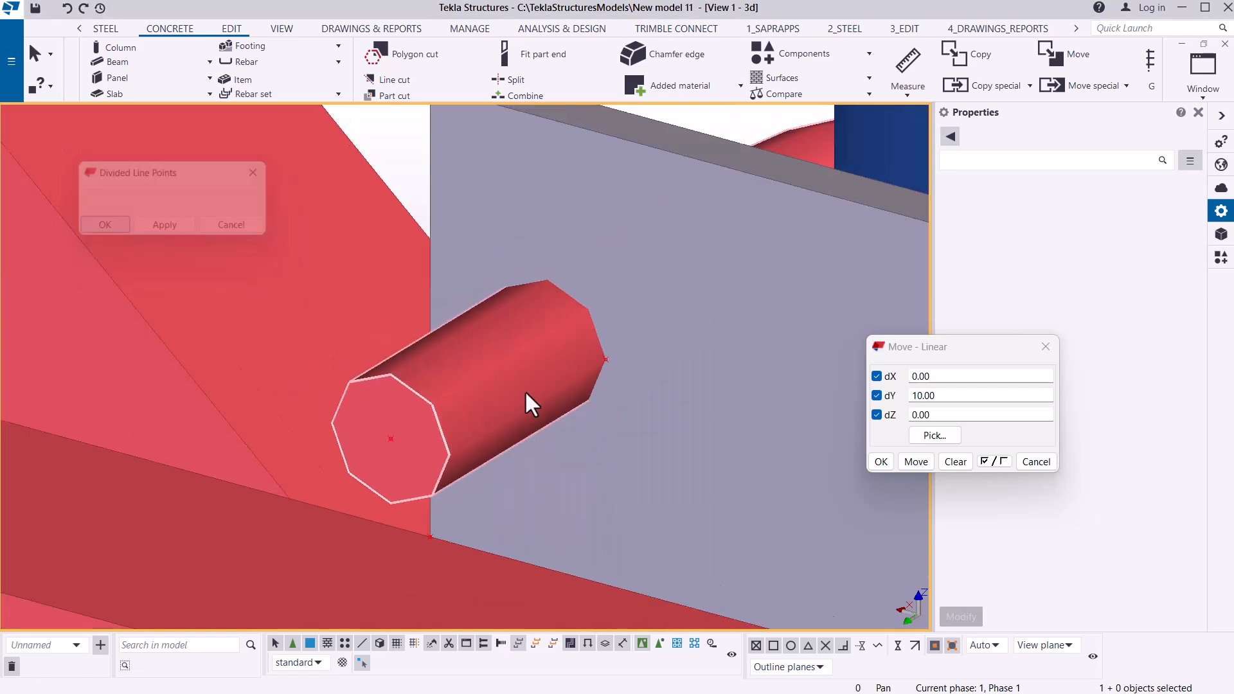
pyautogui.scroll(1, 419, 437)
pyautogui.click(513, 392)
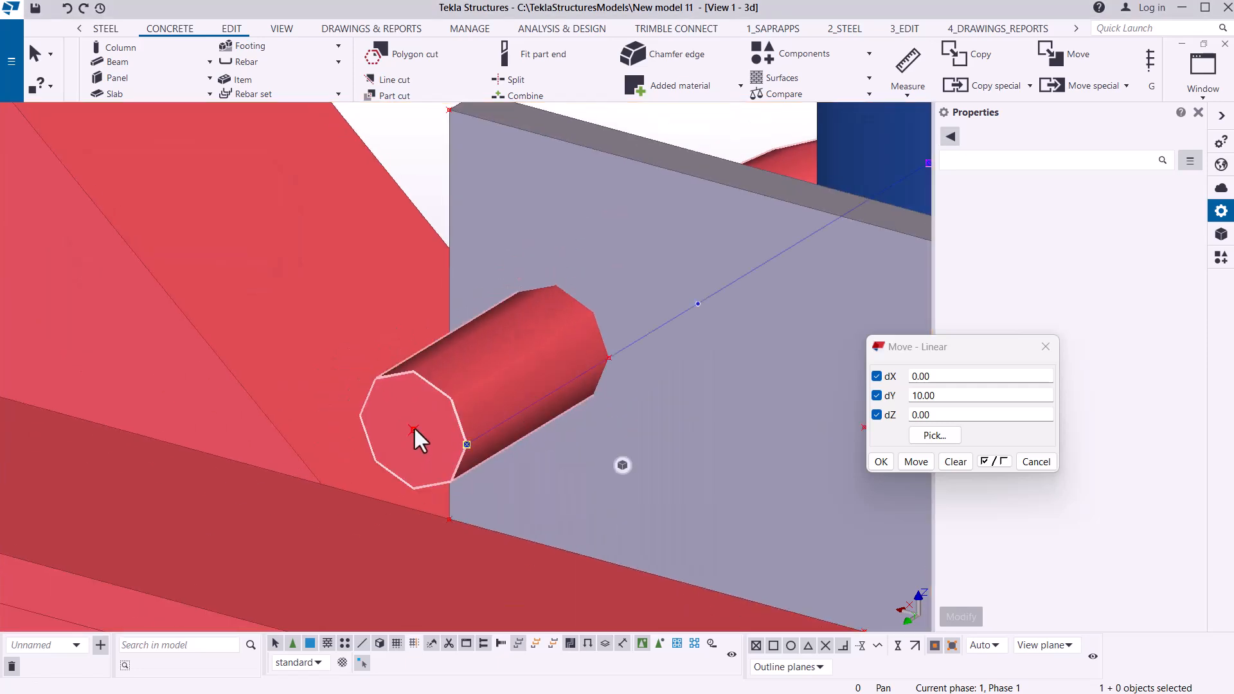
pyautogui.click(411, 429)
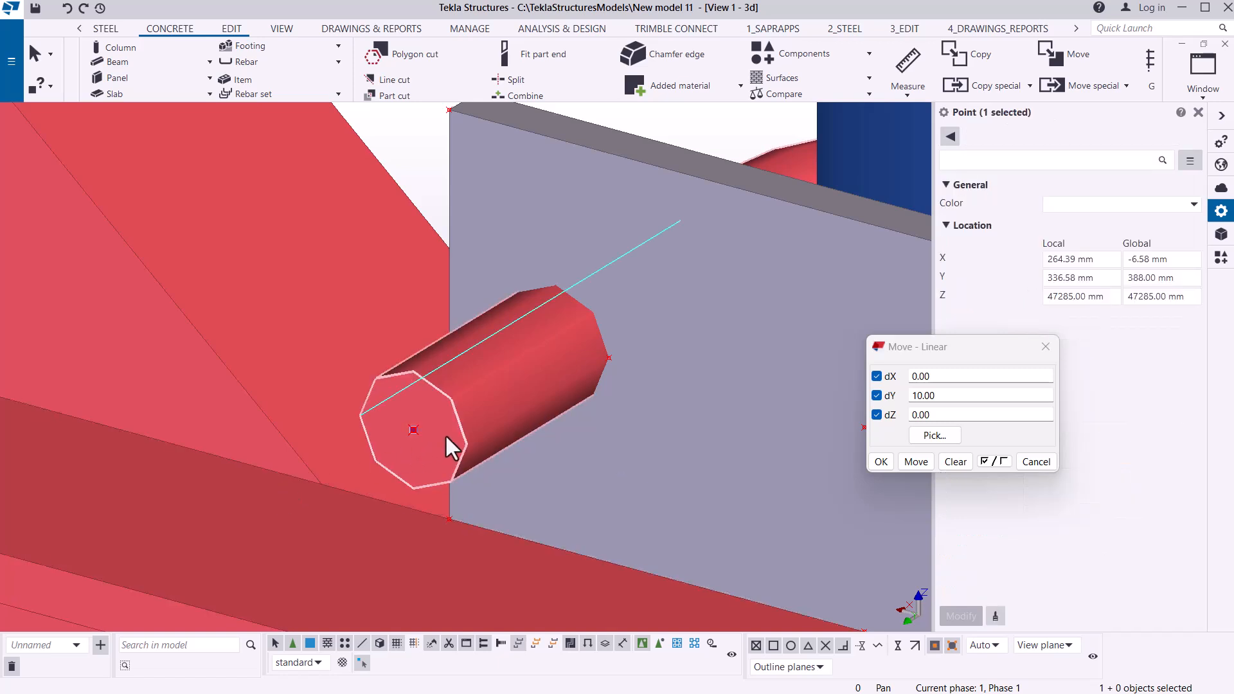
pyautogui.moveTo(956, 396); pyautogui.dragTo(886, 406)
pyautogui.write('0')
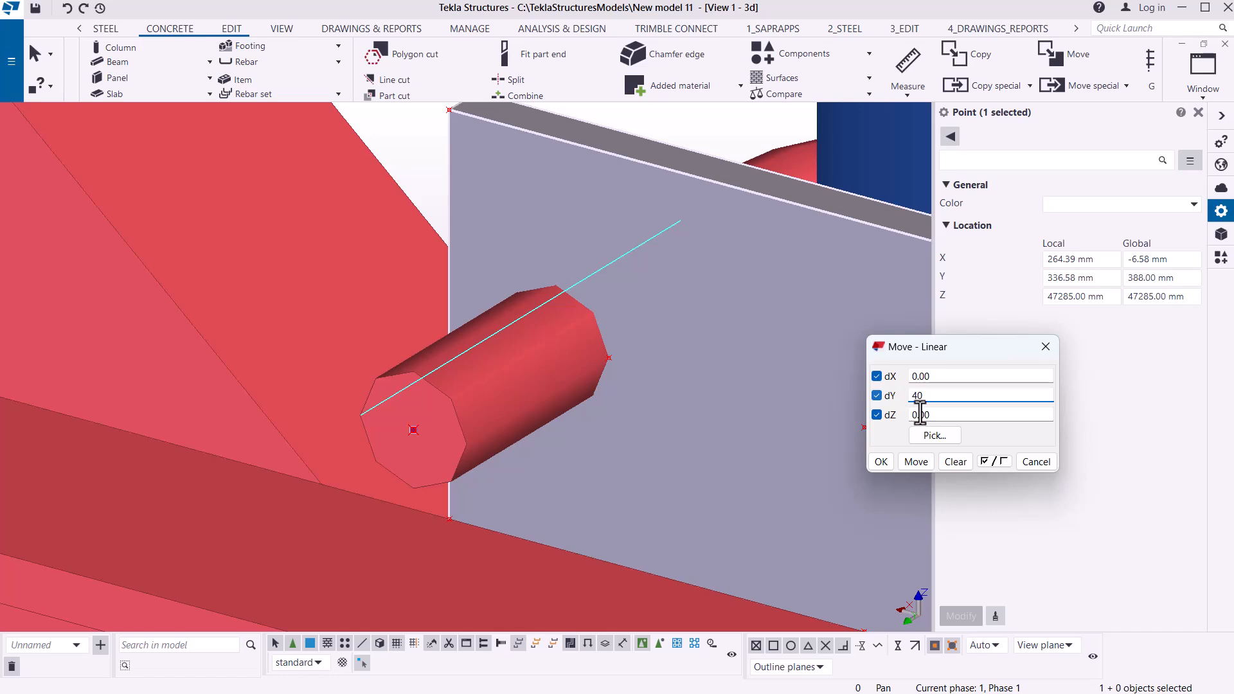
pyautogui.click(919, 461)
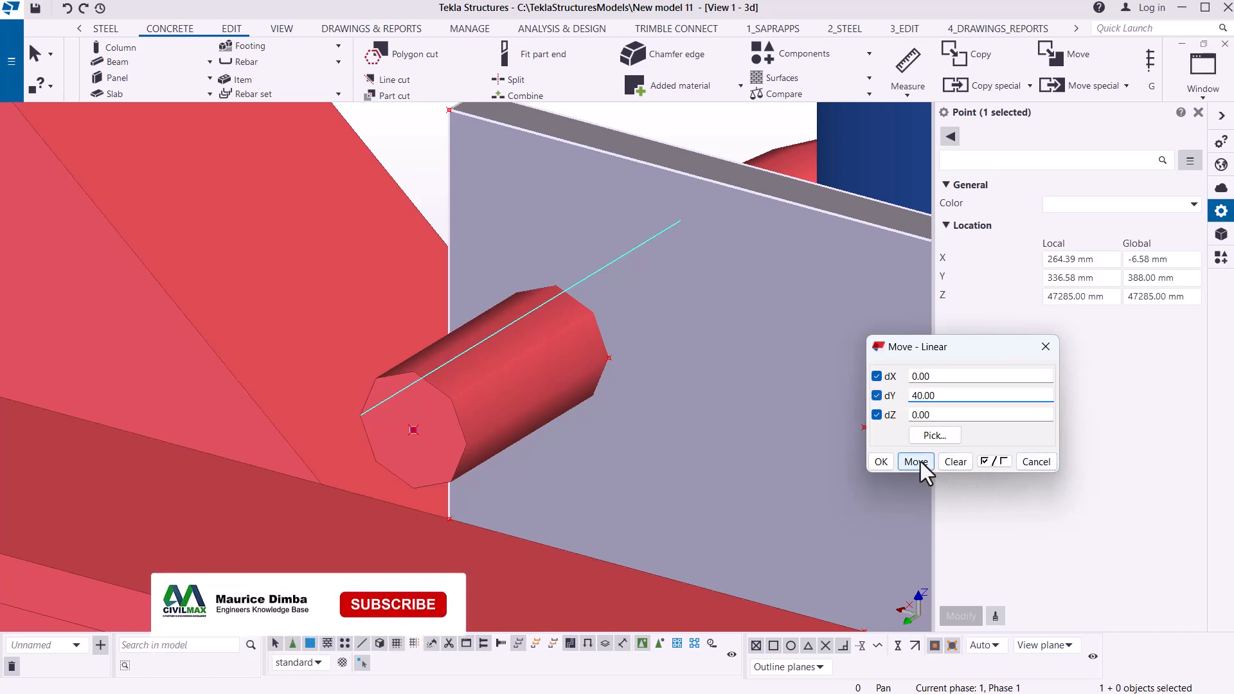
pyautogui.click(873, 462)
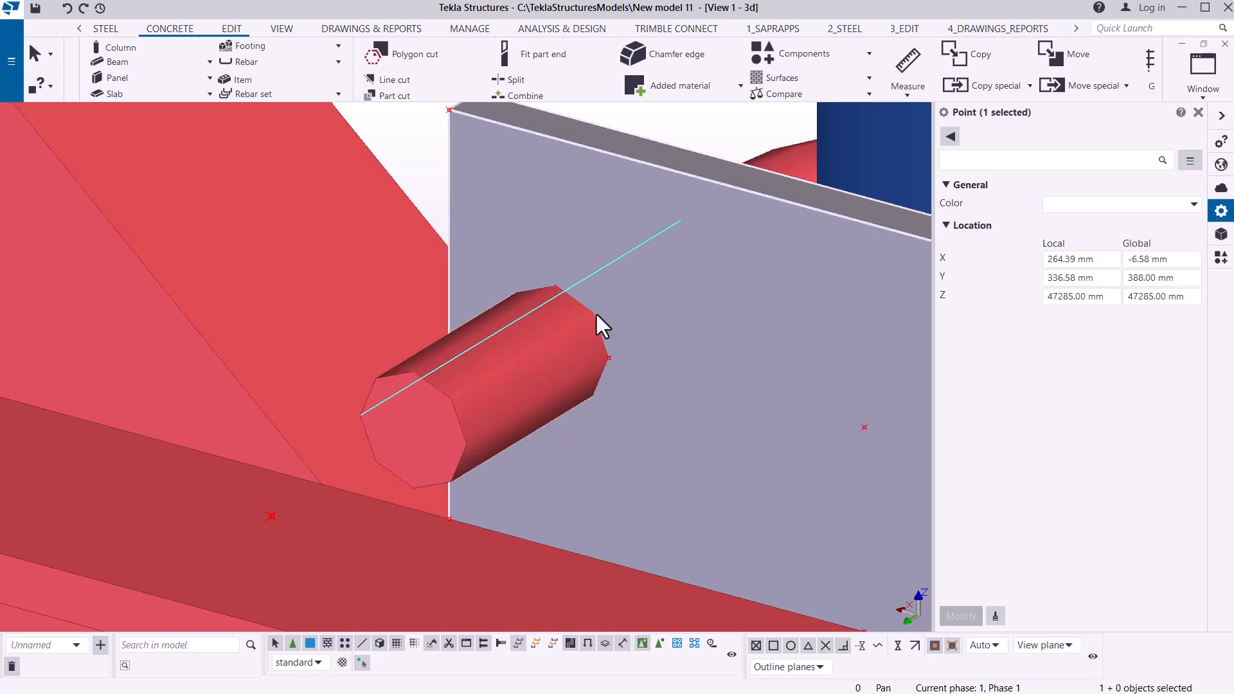
pyautogui.scroll(-2, 423, 373)
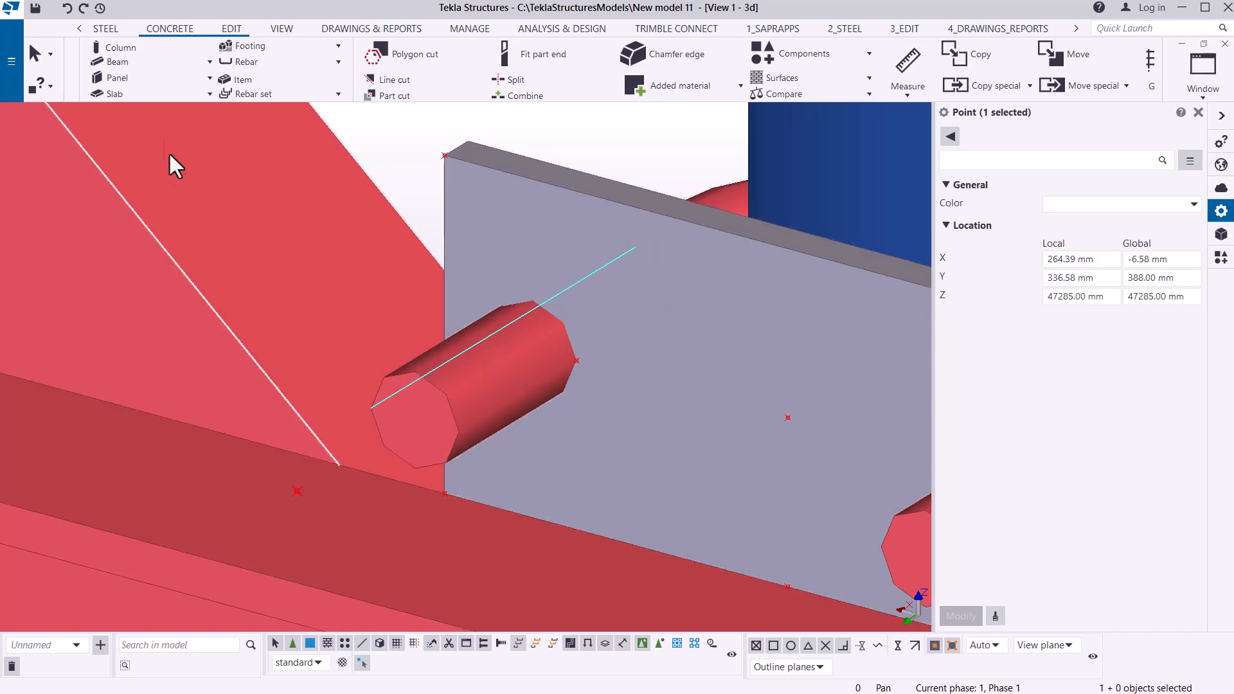
pyautogui.click(98, 30)
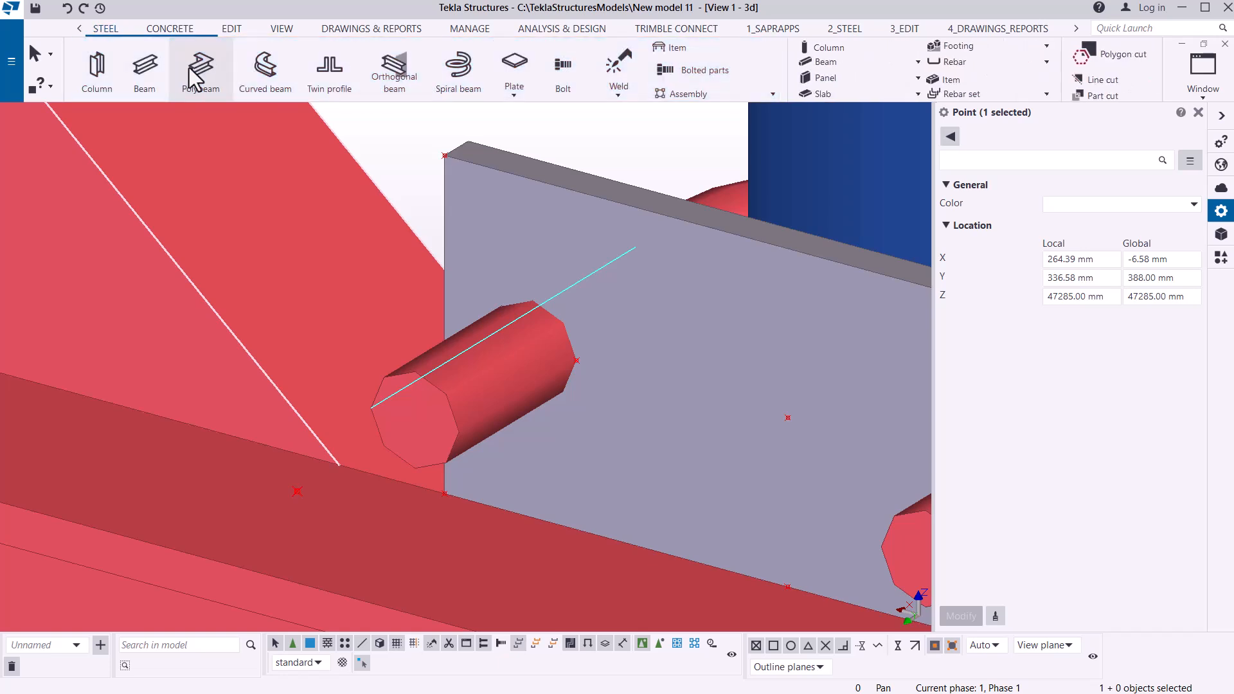
pyautogui.click(145, 70)
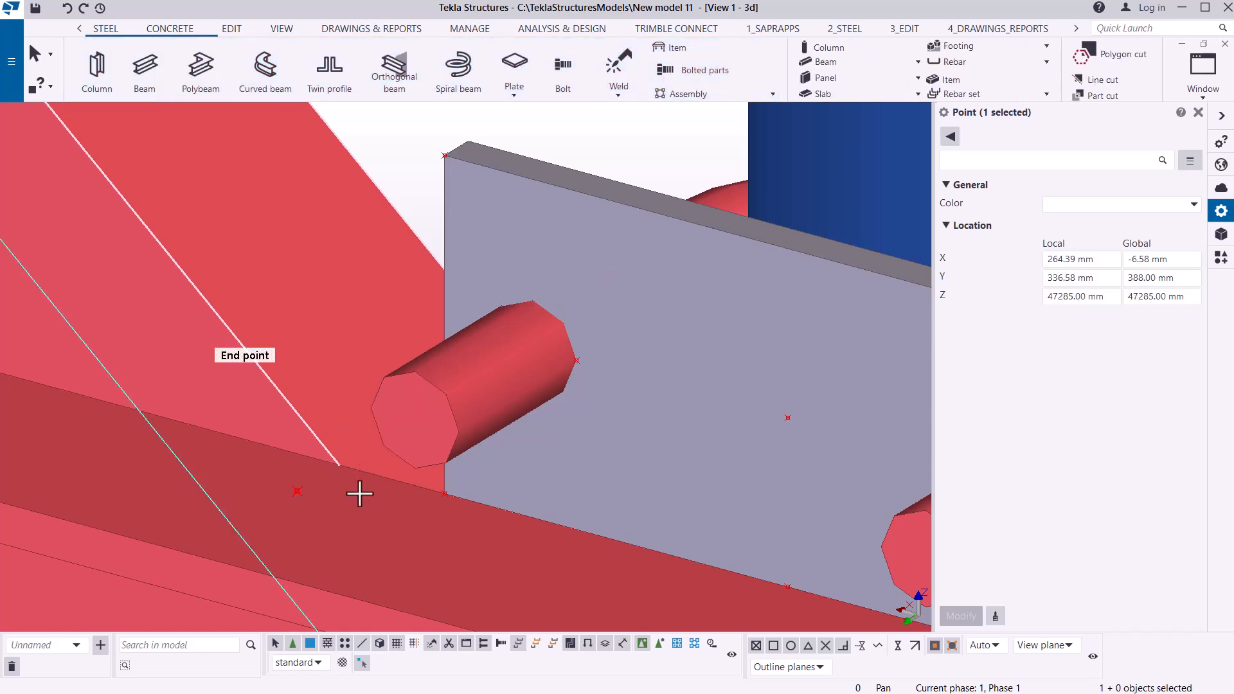
pyautogui.click(297, 491)
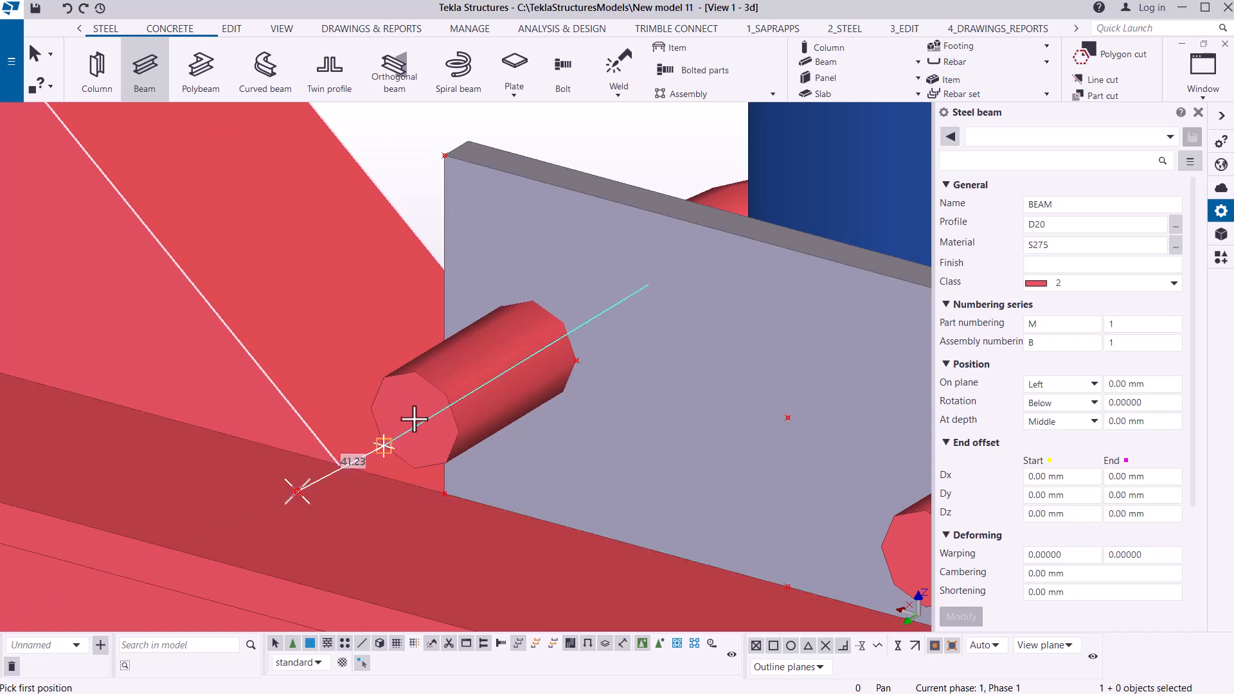
pyautogui.scroll(4, 389, 442)
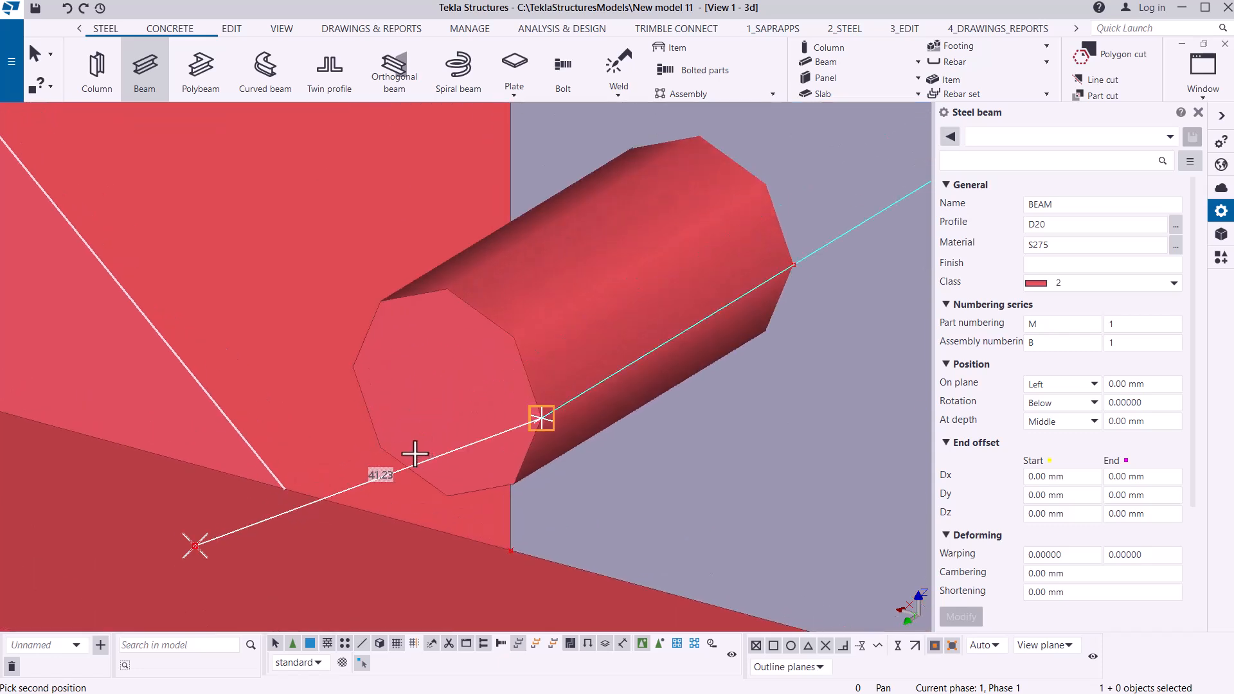
pyautogui.rightClick(448, 363)
pyautogui.click(482, 367)
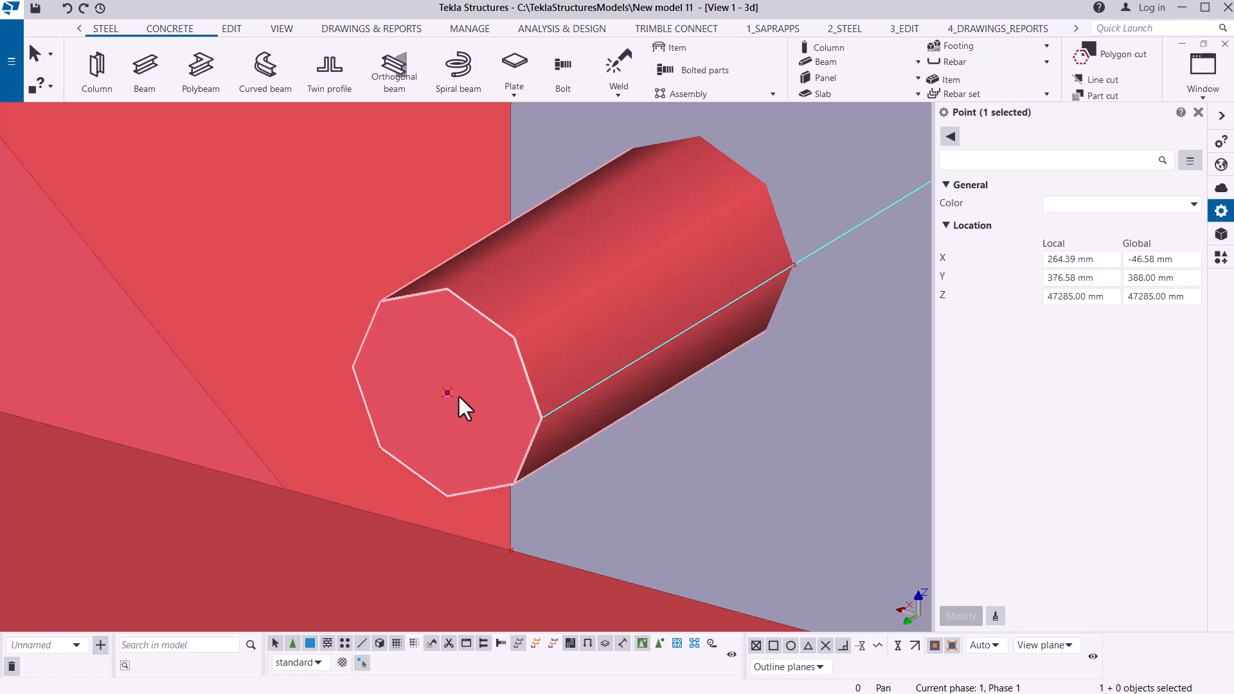
# Copy the centre point of the round bar's end face linearly by 40 mm in Y, with dX and dZ at 0.
pyautogui.rightClick(448, 392)
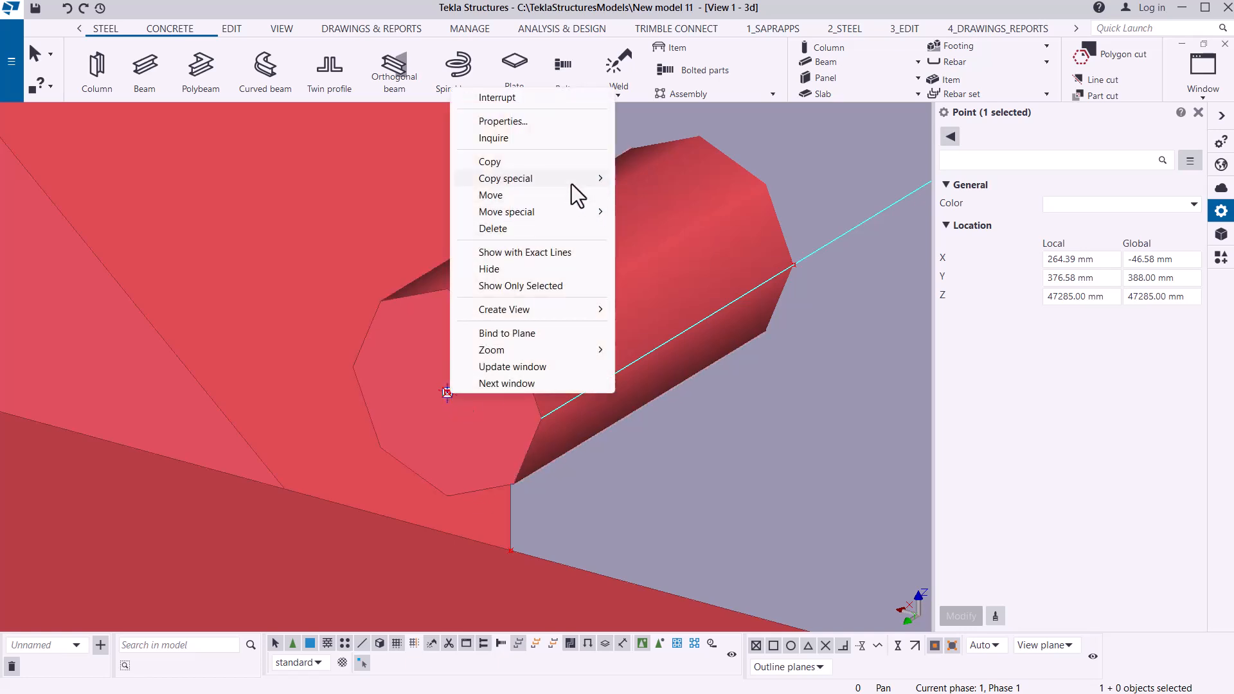
pyautogui.moveTo(572, 184)
pyautogui.click(655, 178)
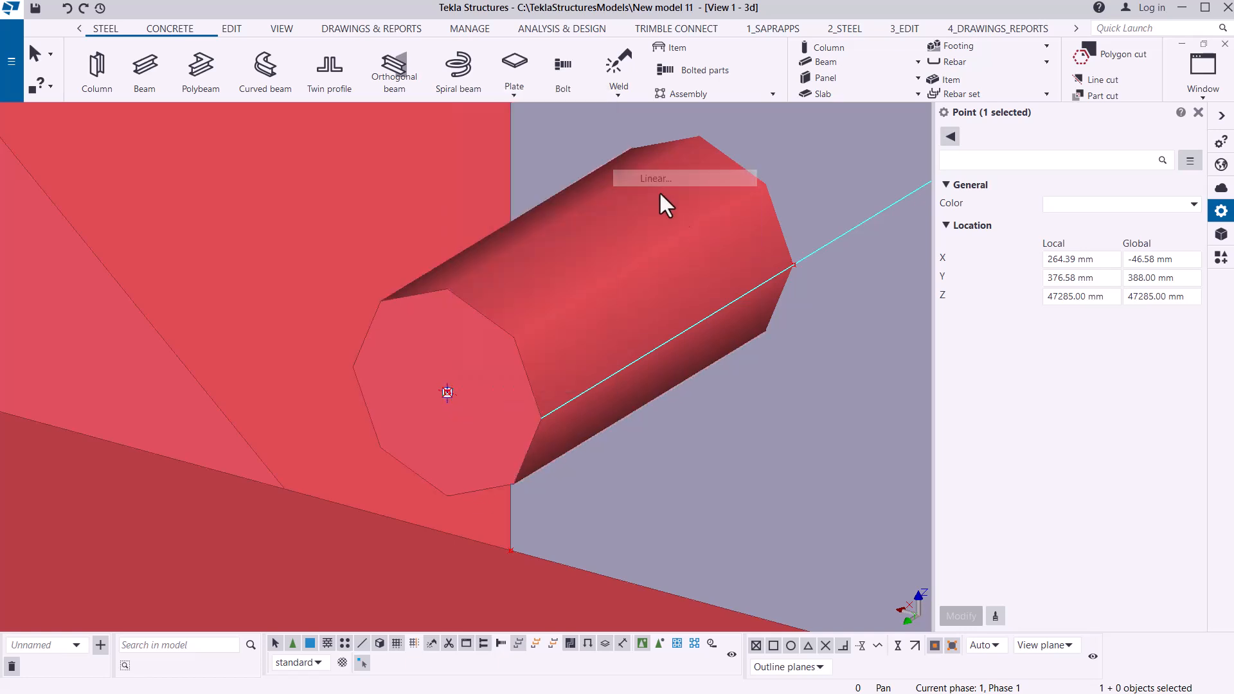
pyautogui.press('Tab')
pyautogui.write('0')
pyautogui.moveTo(754, 190); pyautogui.dragTo(711, 193)
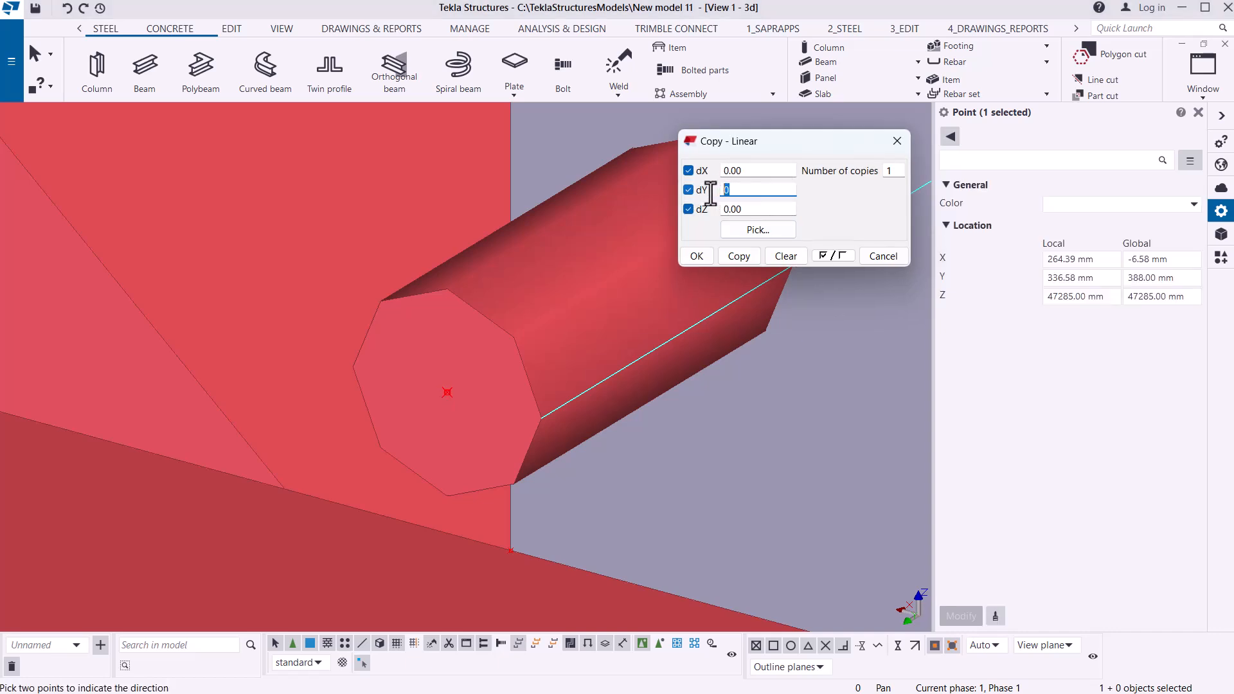
pyautogui.click(737, 256)
pyautogui.click(697, 257)
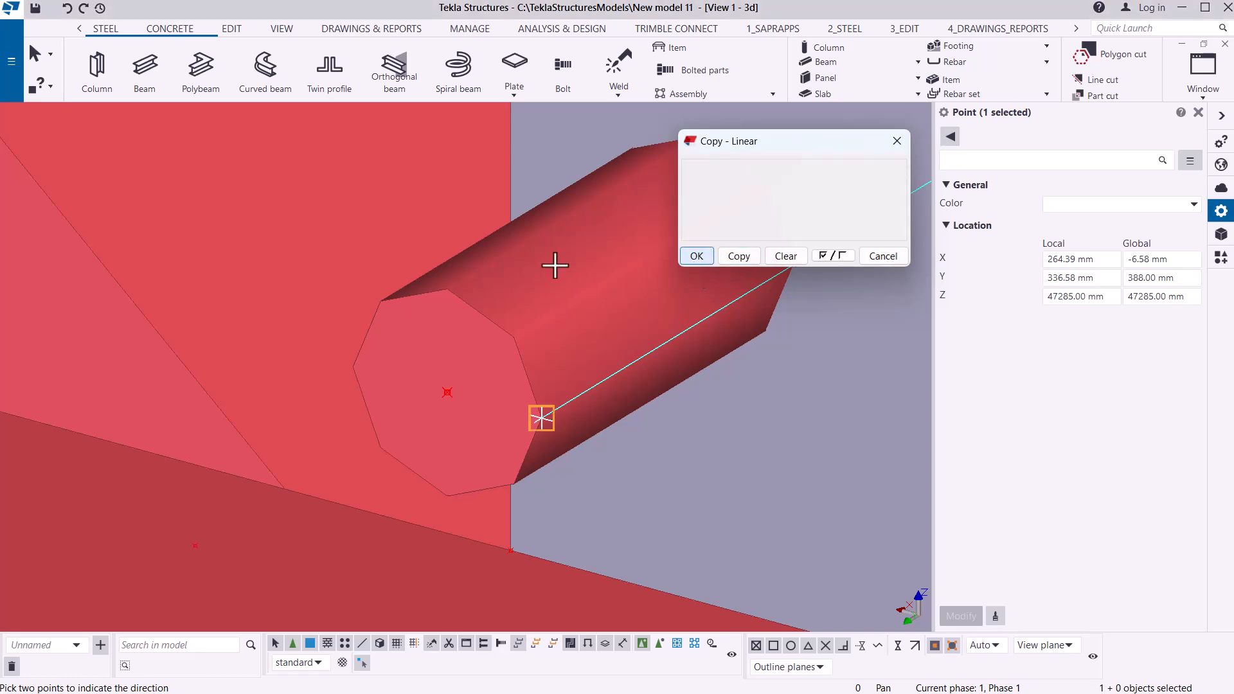
pyautogui.rightClick(557, 259)
pyautogui.click(585, 273)
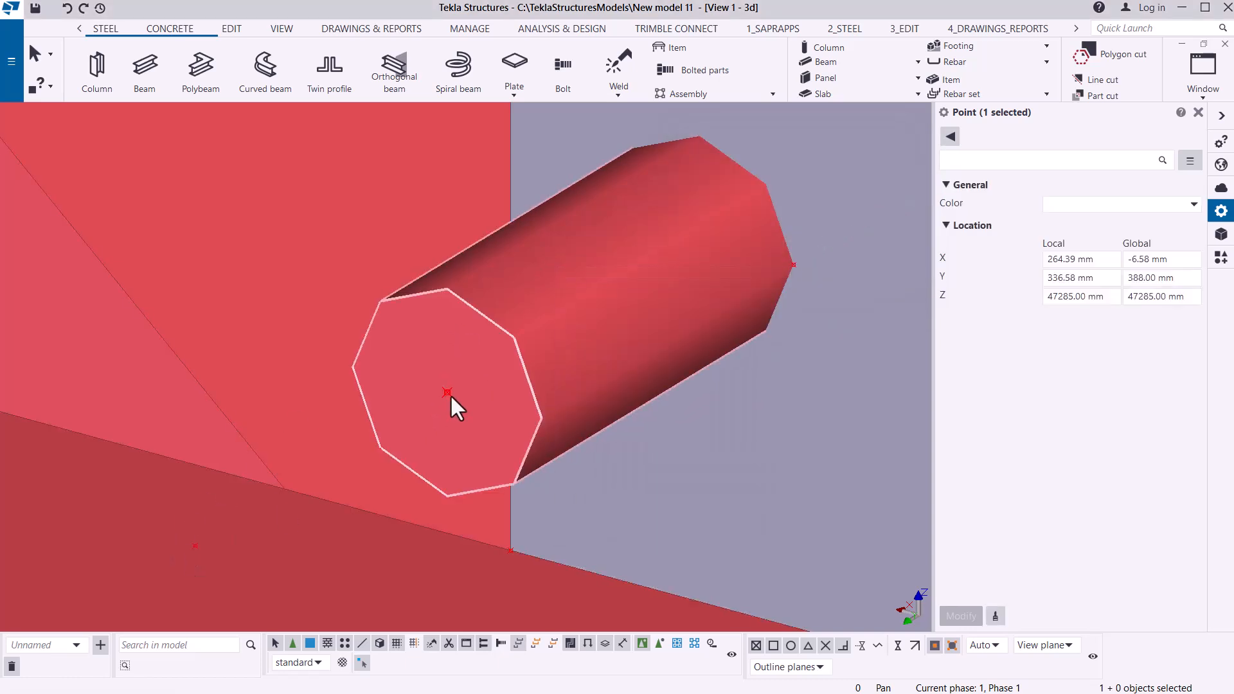
# Model a 40 mm long D20 steel beam from the offset point to the centre point of the round bar's end face.
pyautogui.scroll(4, 203, 557)
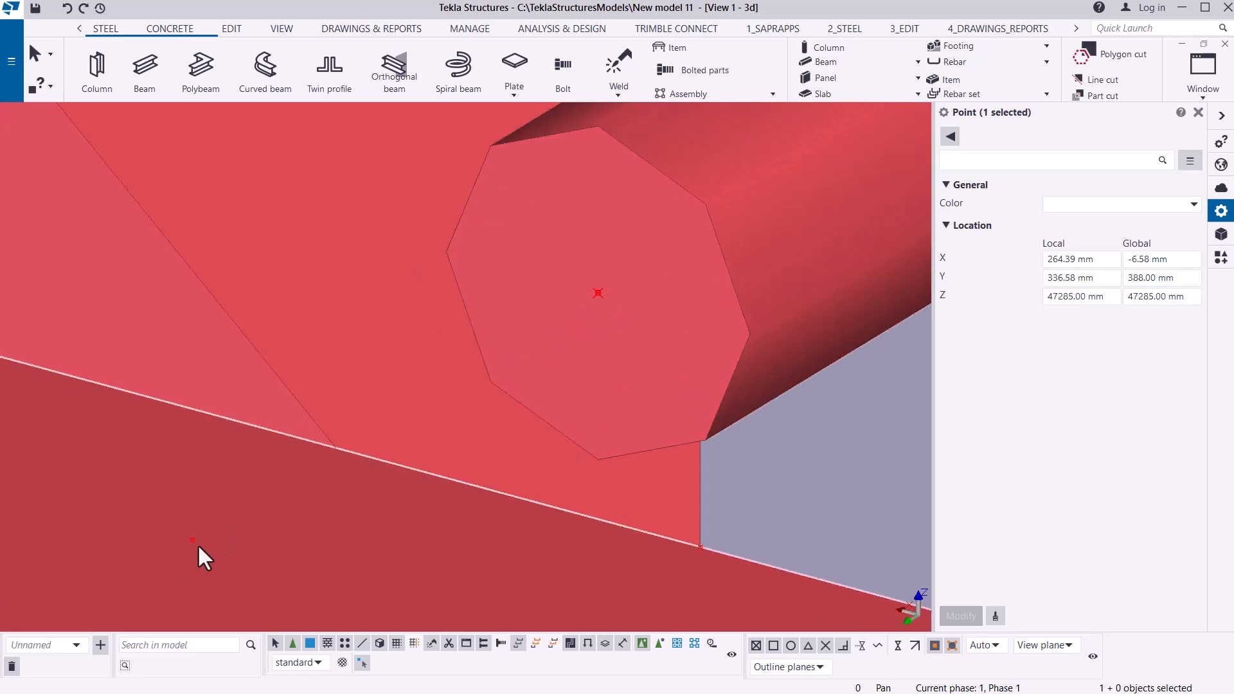
pyautogui.click(144, 65)
pyautogui.click(192, 540)
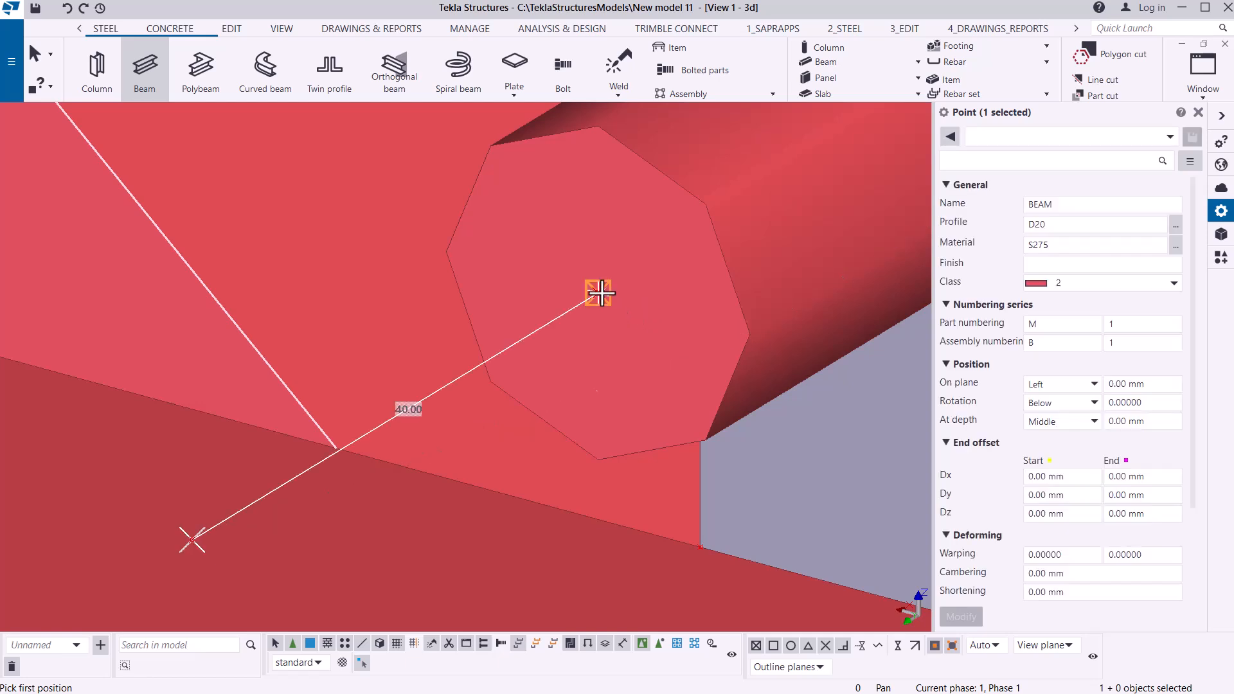
pyautogui.click(598, 293)
pyautogui.rightClick(616, 267)
pyautogui.click(656, 276)
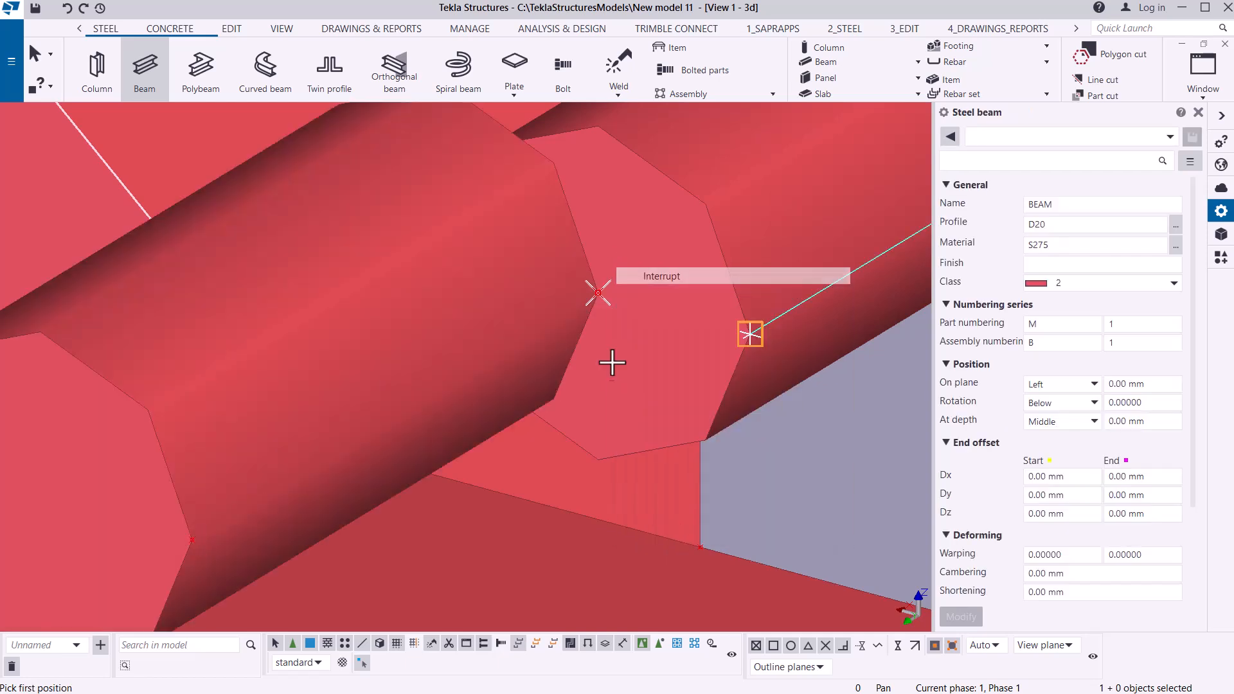
# Set the new short beam's on-plane position to Middle so it aligns with the round bar.
pyautogui.scroll(-4, 620, 365)
pyautogui.click(491, 293)
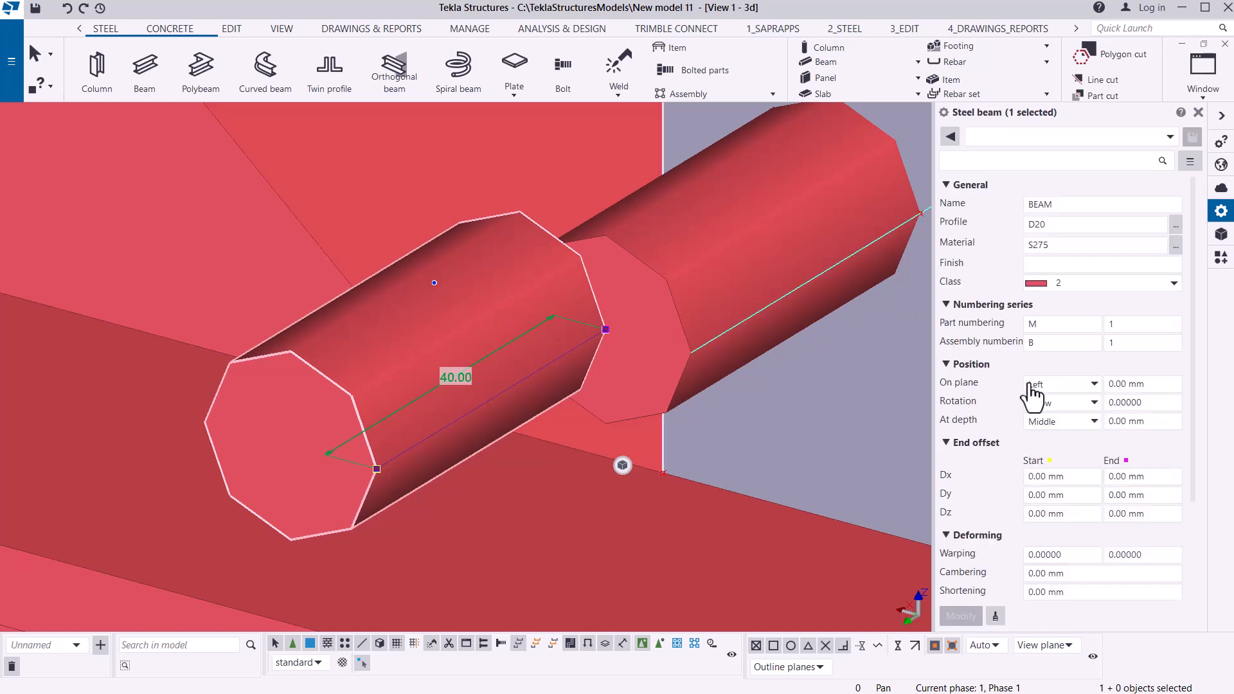
pyautogui.click(1087, 386)
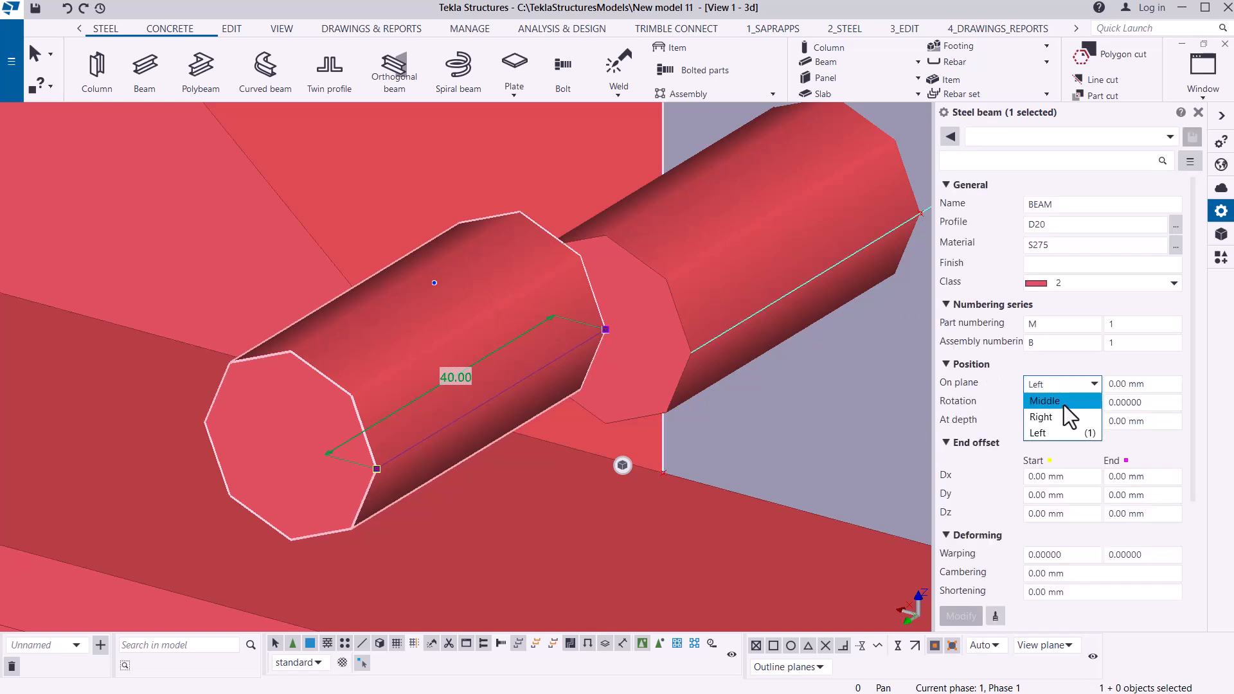
pyautogui.click(1063, 405)
pyautogui.click(961, 616)
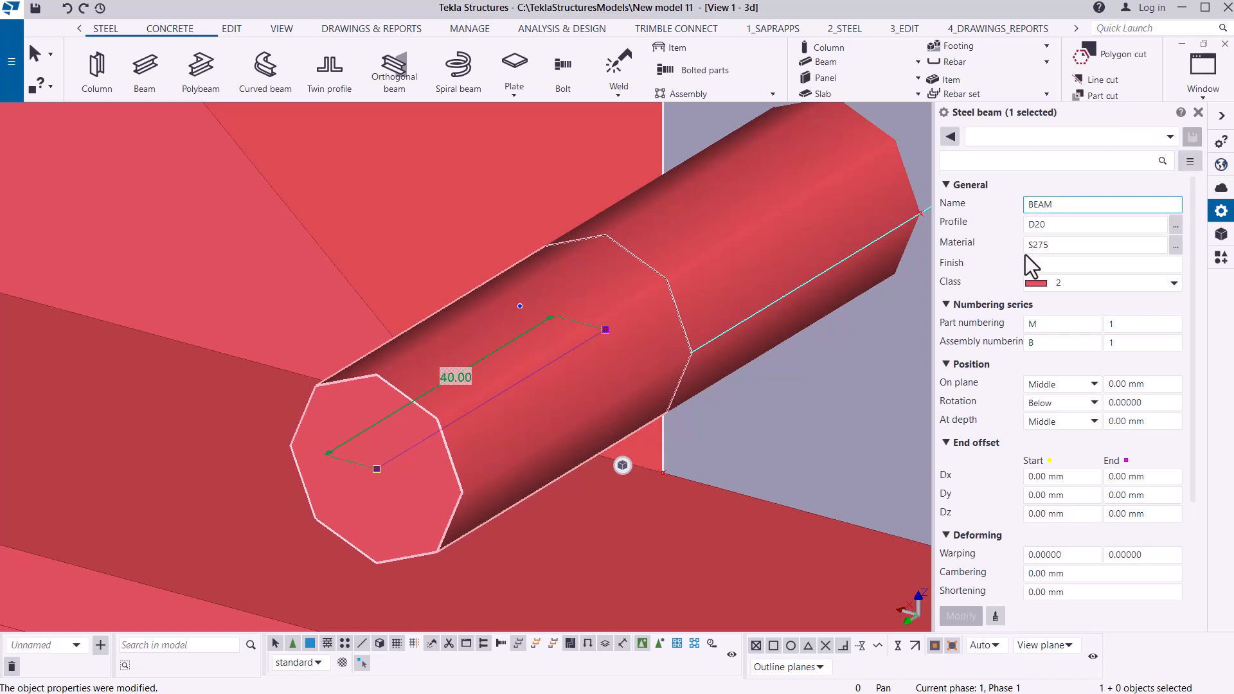
# Change the short beam's profile to the parametric nut NUT_M with a bolt diameter of 20 mm.
pyautogui.click(1176, 226)
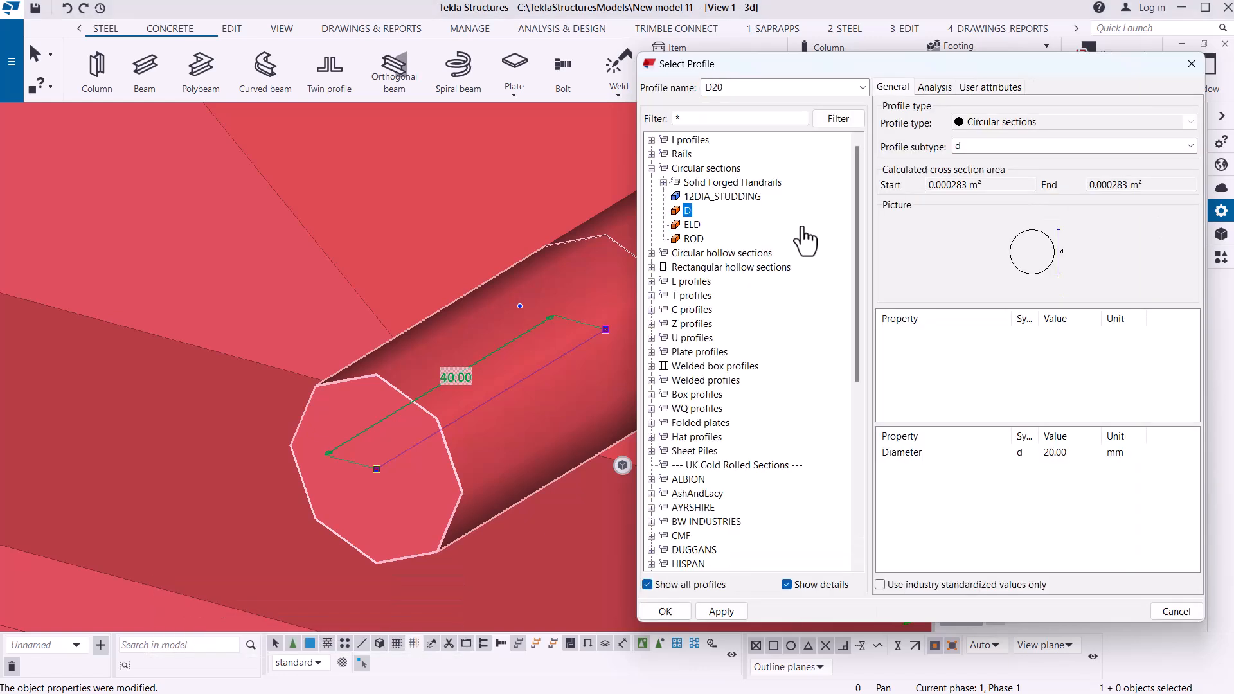
pyautogui.click(652, 168)
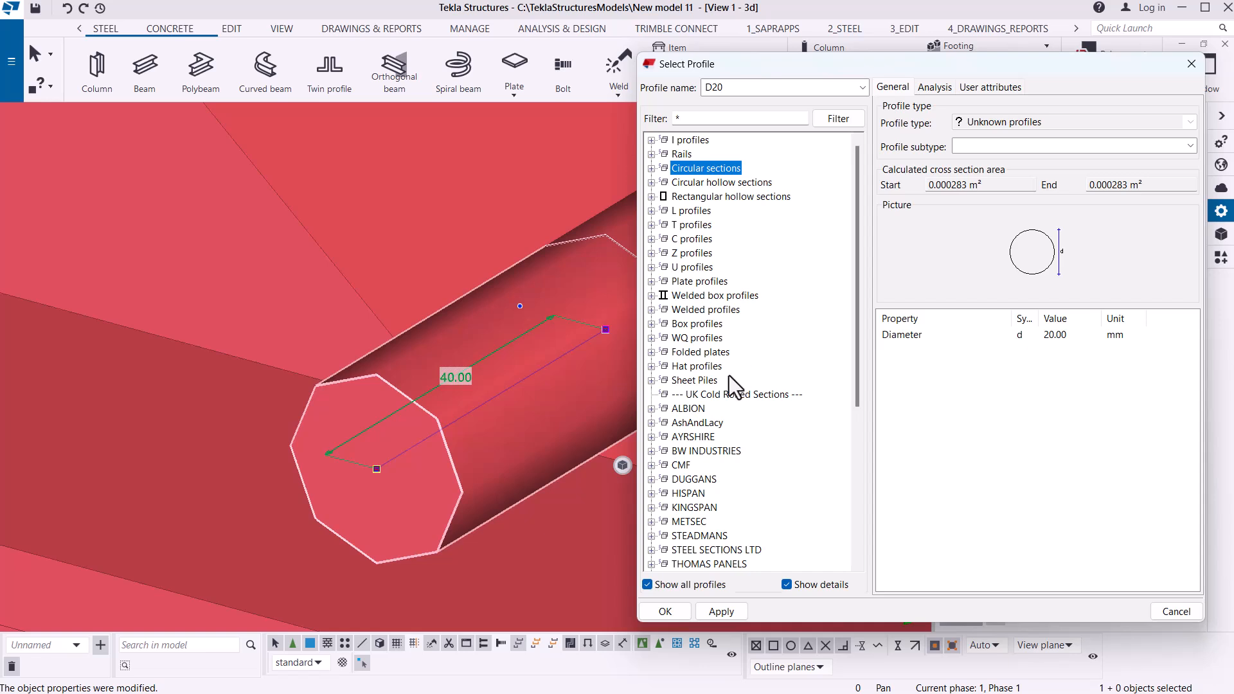
pyautogui.scroll(-6, 730, 375)
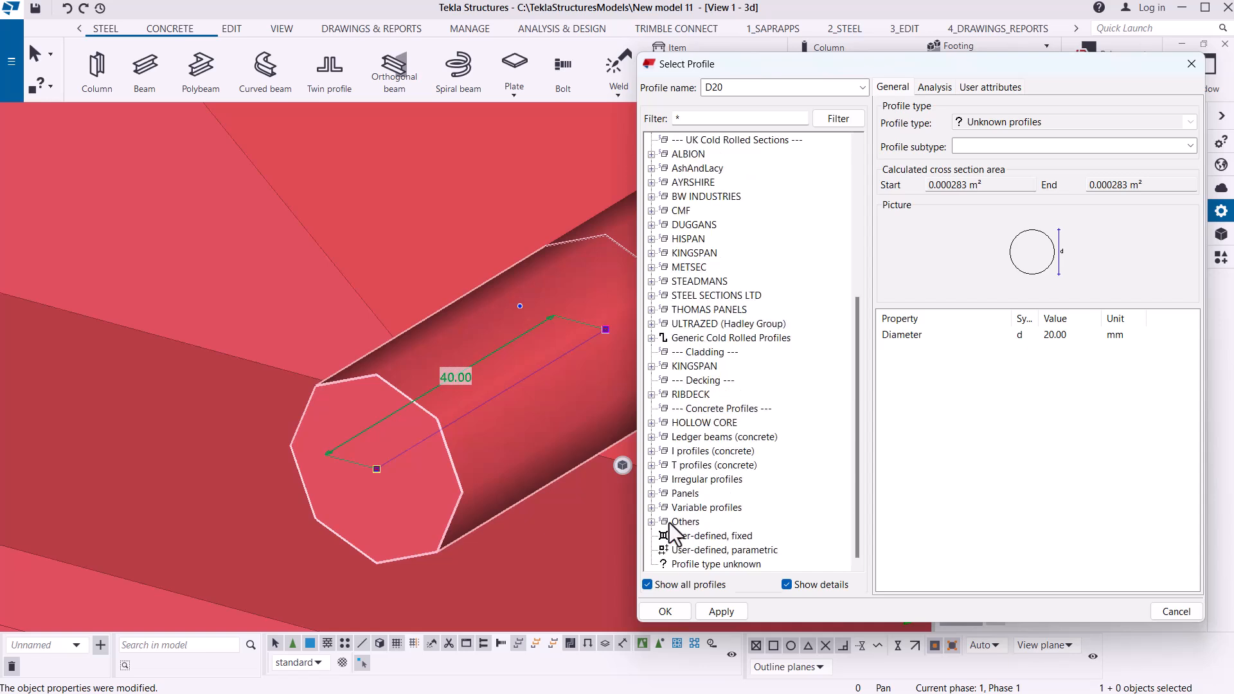
pyautogui.scroll(-5, 680, 503)
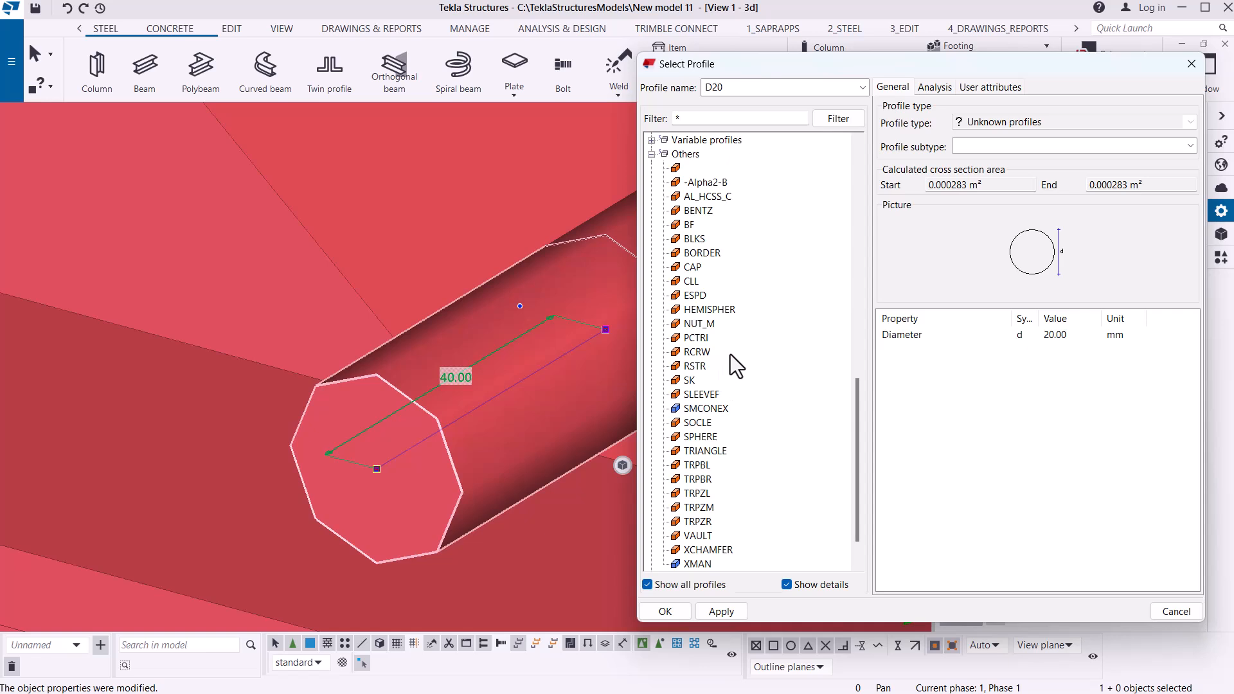
pyautogui.scroll(-1, 718, 372)
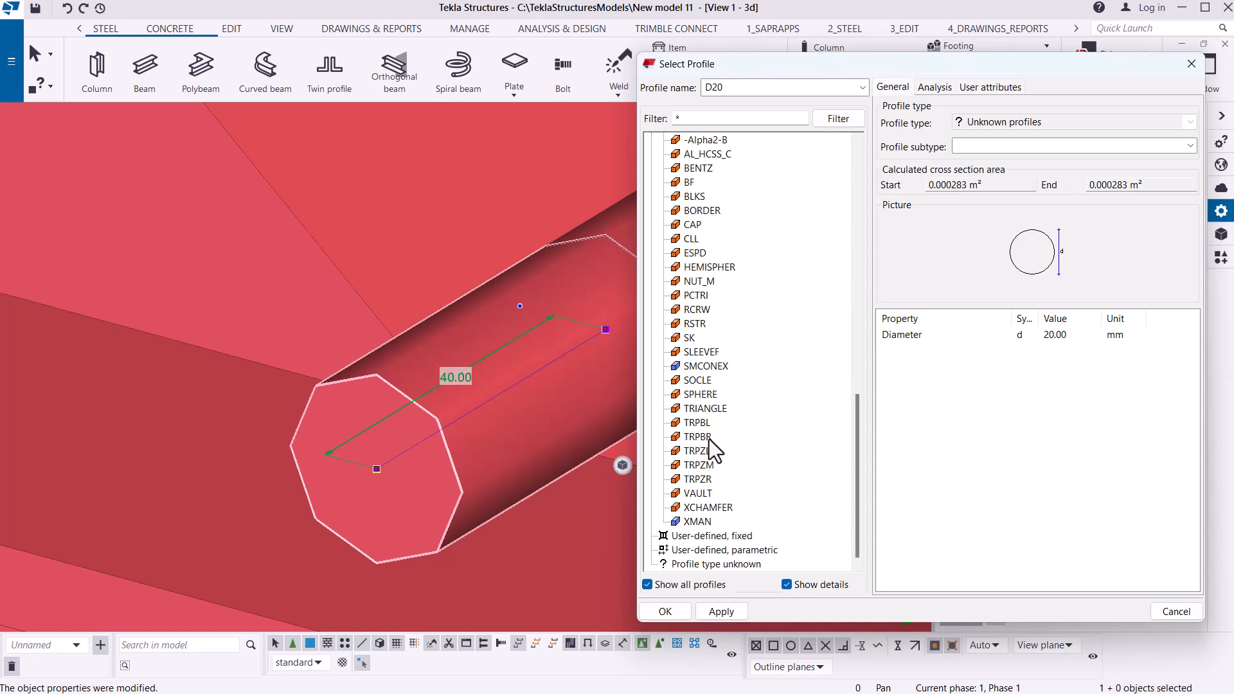
pyautogui.scroll(1, 707, 260)
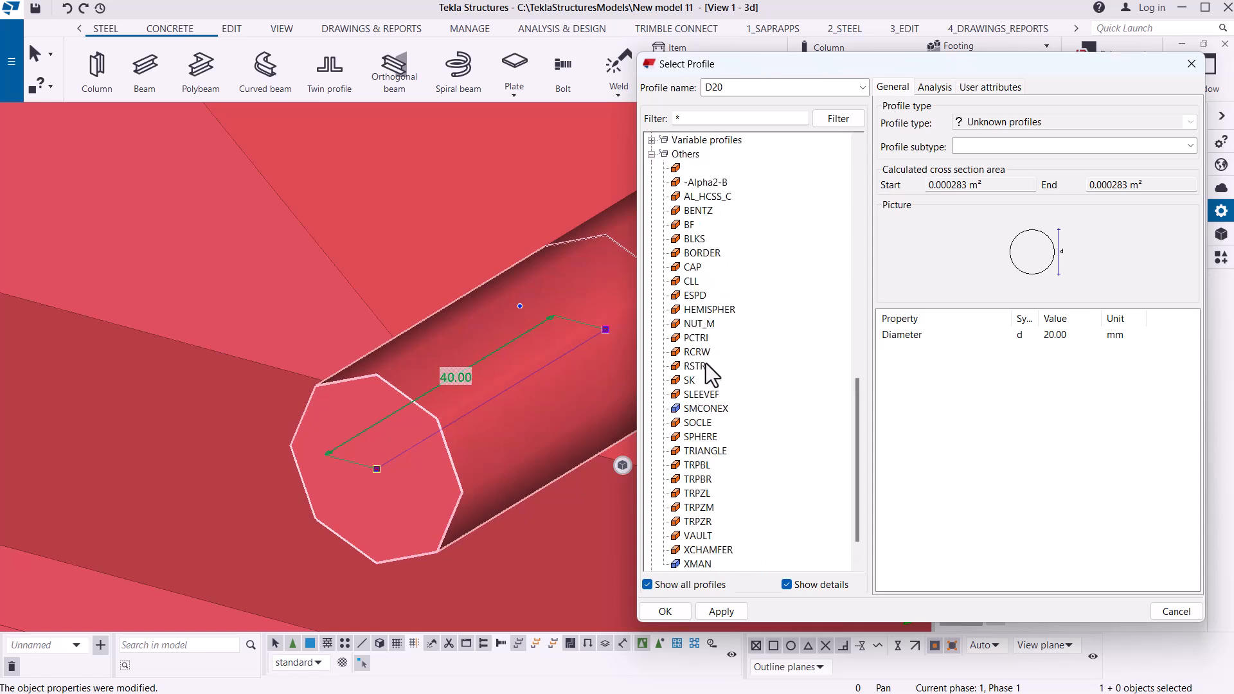
pyautogui.click(697, 324)
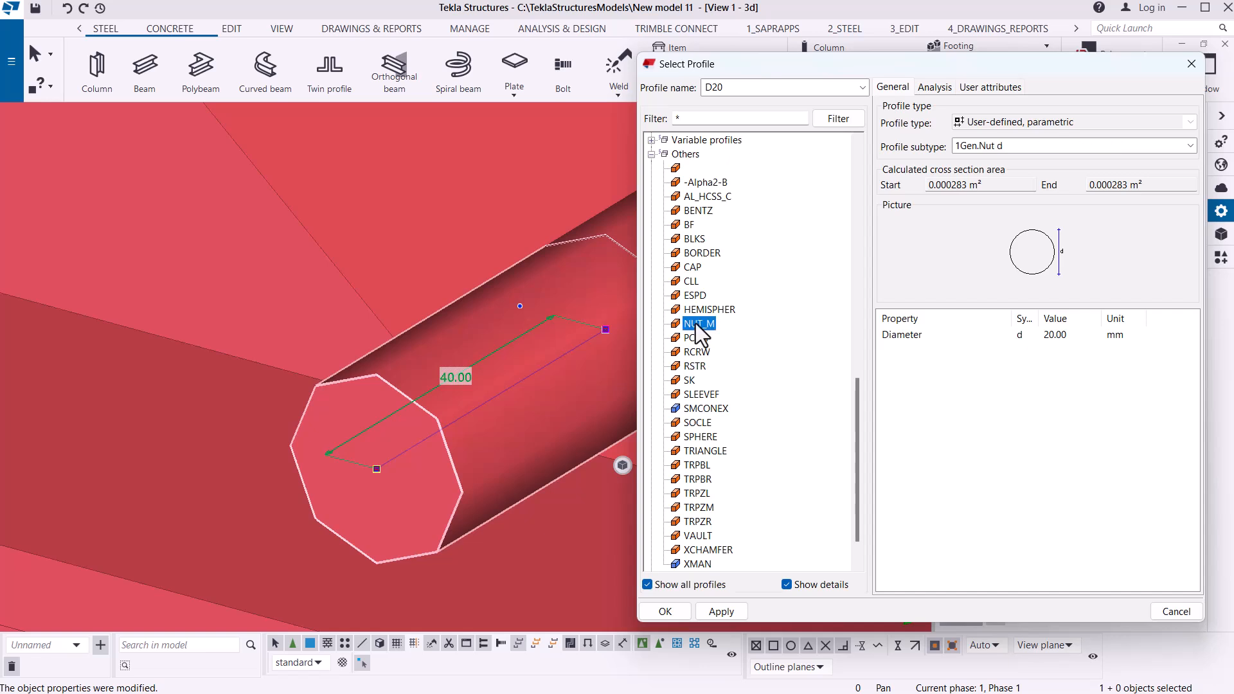
pyautogui.click(1056, 313)
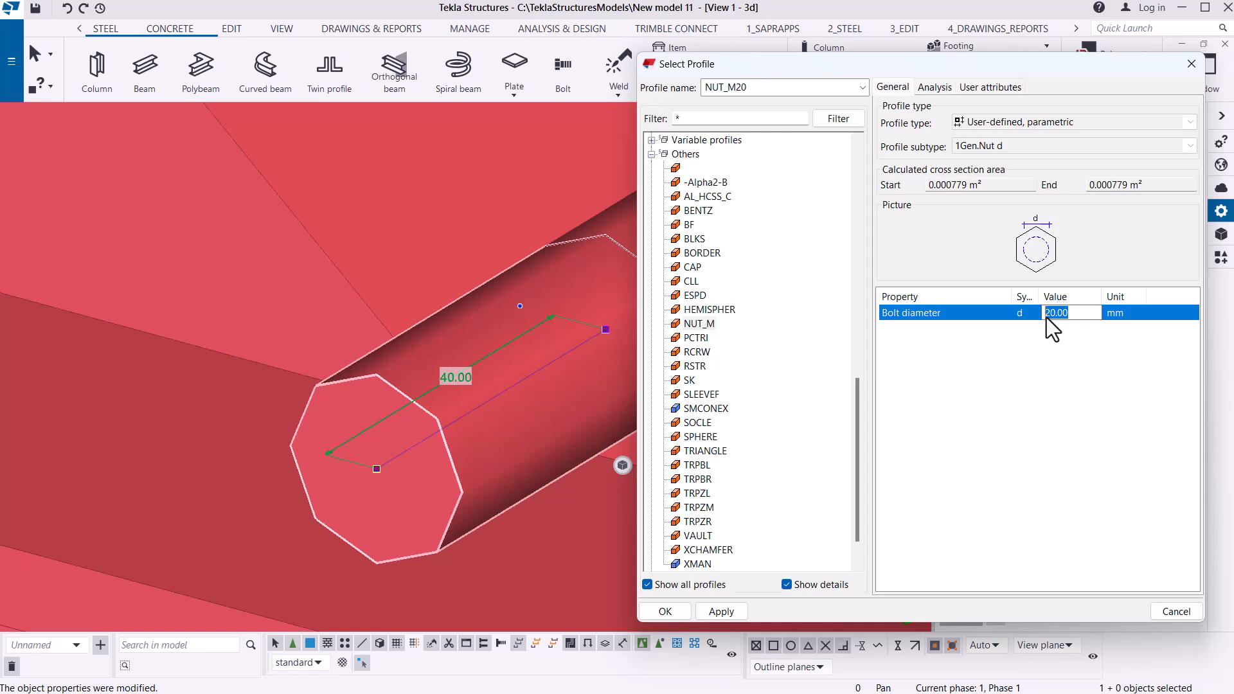
pyautogui.click(719, 611)
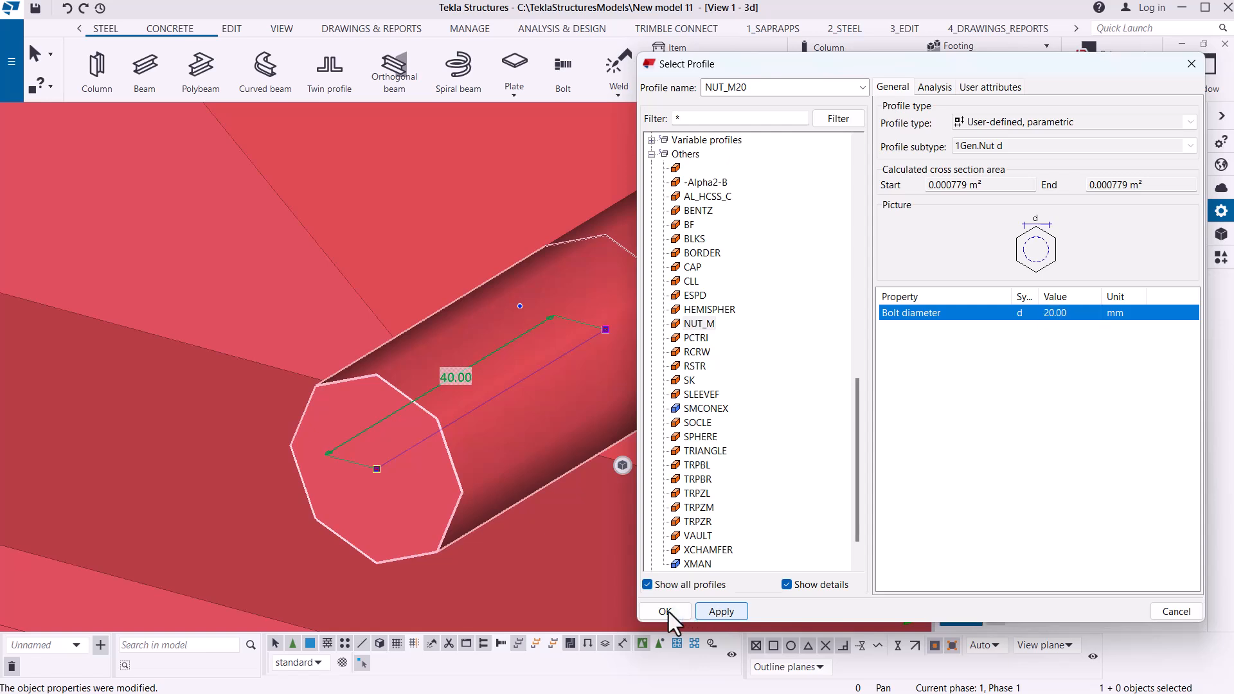
pyautogui.click(669, 612)
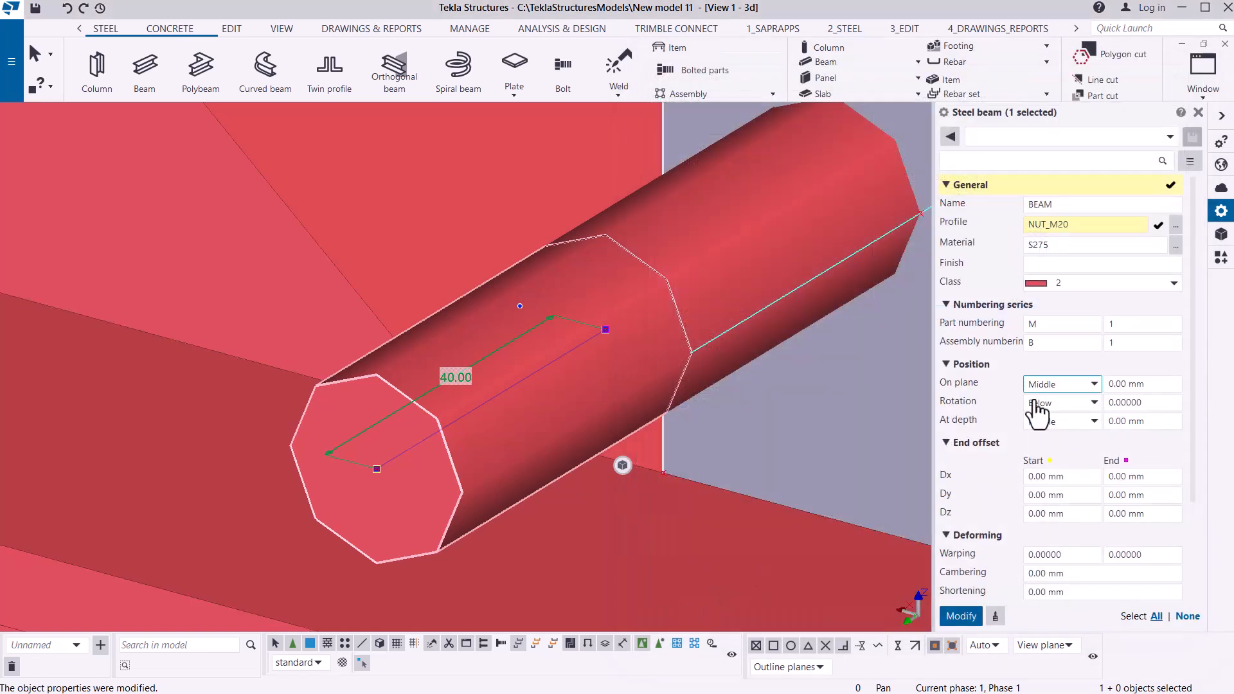
pyautogui.click(962, 616)
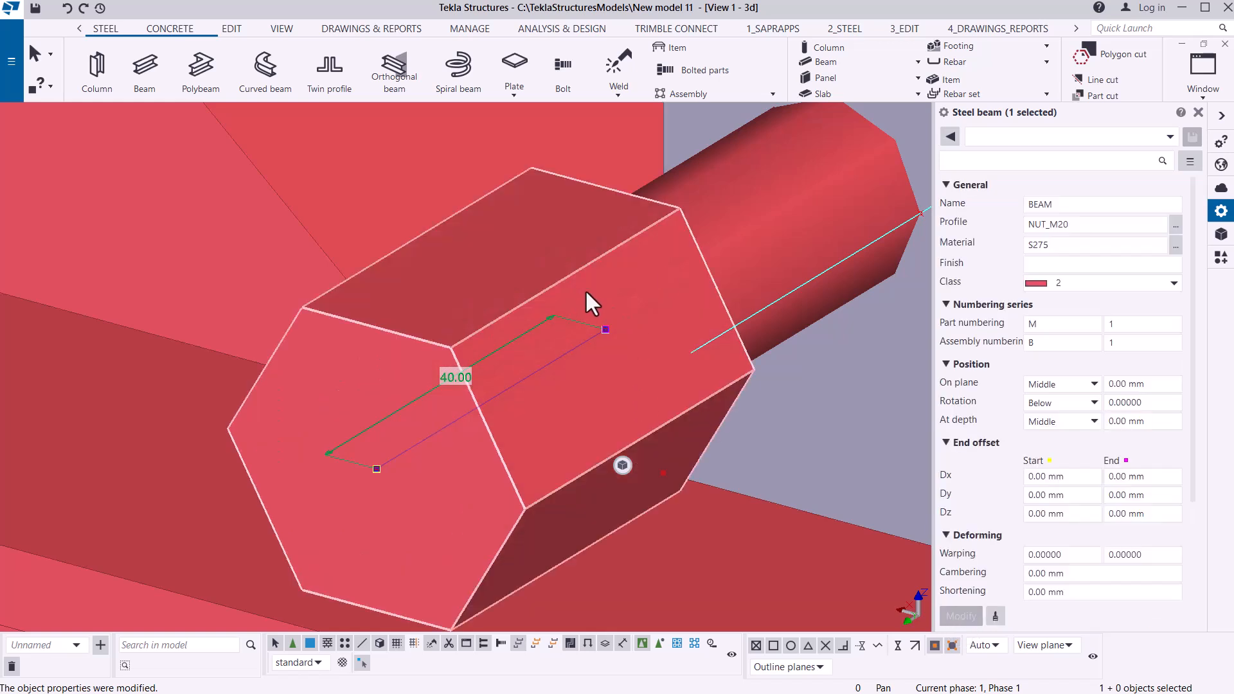
# Try the larger profile NUT_M40 on the nut-shaped beam.
pyautogui.click(1068, 225)
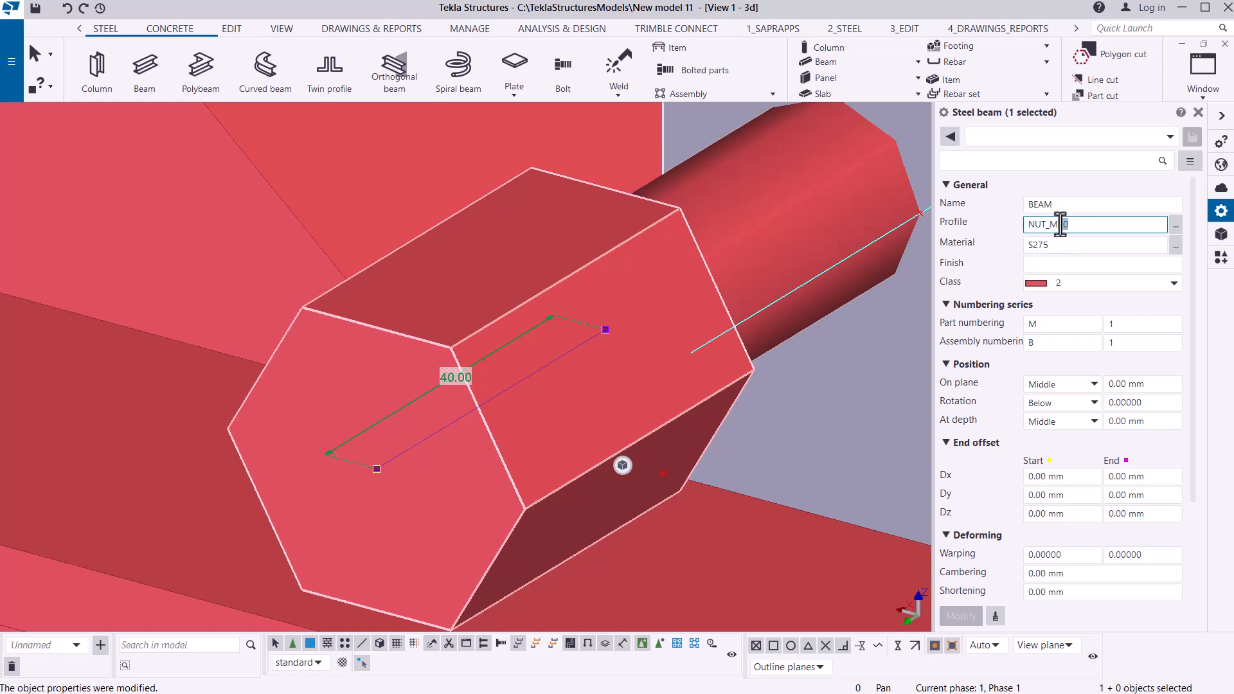
pyautogui.press('BackSpace')
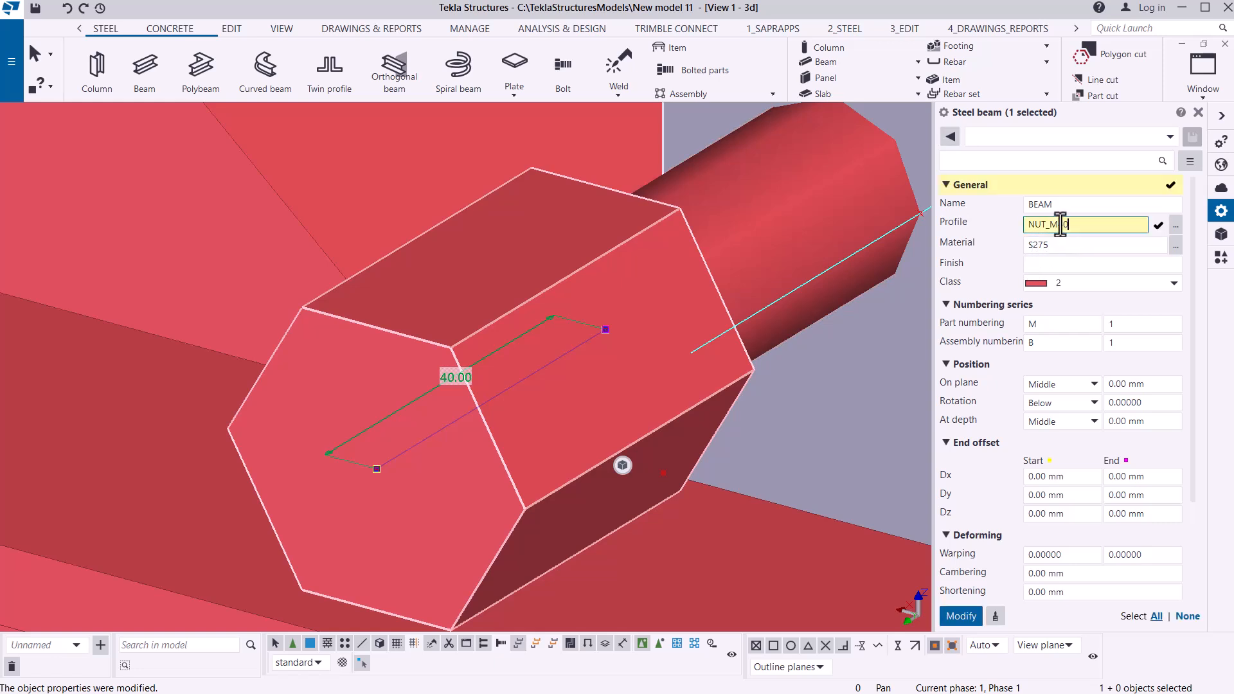
pyautogui.click(962, 618)
pyautogui.scroll(-2, 700, 393)
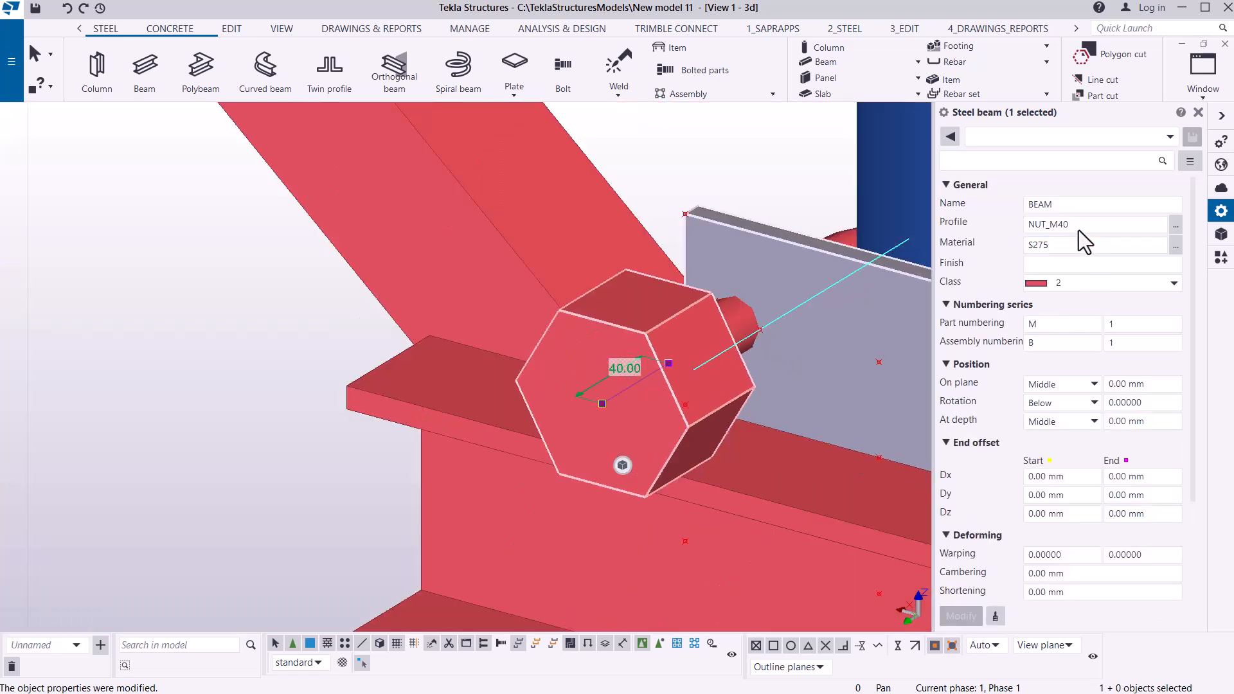
# Set the nut-shaped beam's profile to NUT_M24.
pyautogui.click(1061, 225)
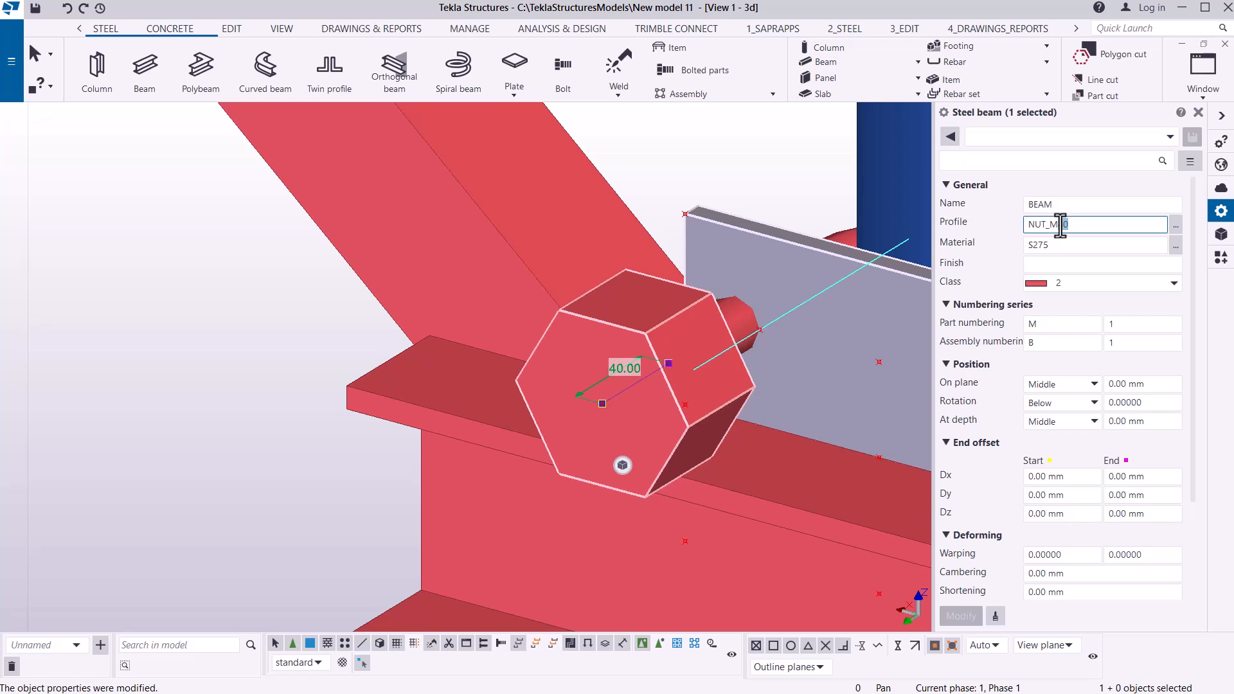
pyautogui.write('24')
pyautogui.click(961, 616)
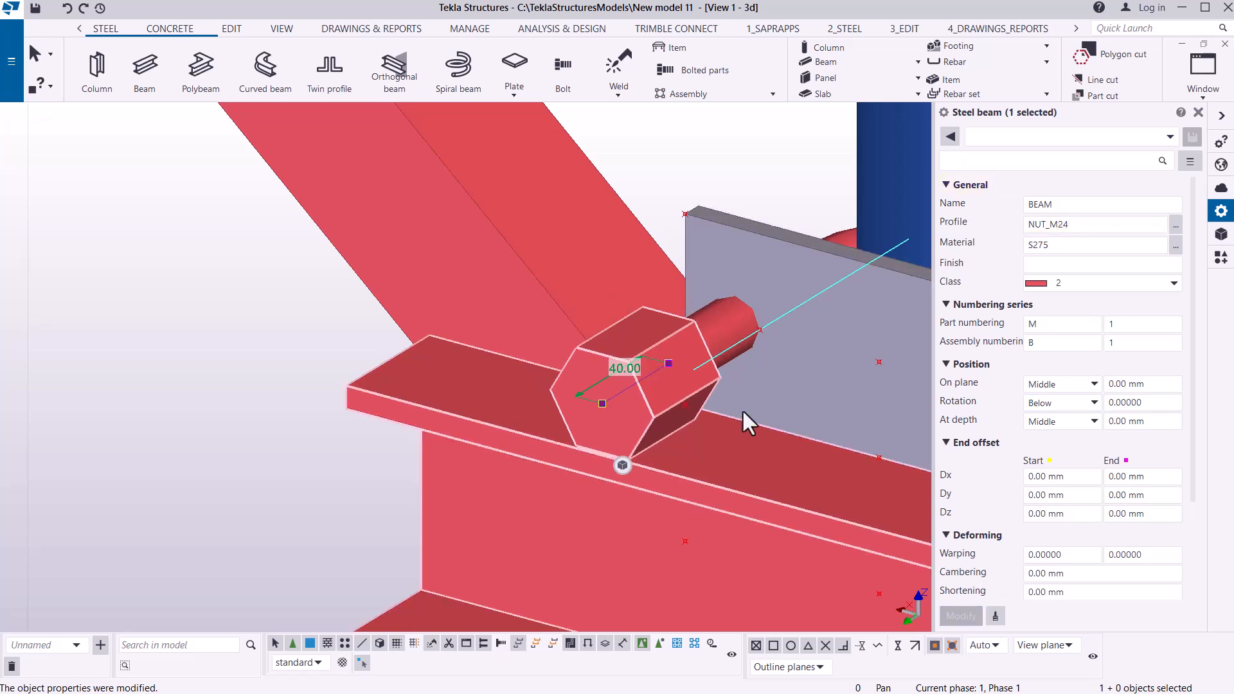
pyautogui.scroll(4, 636, 362)
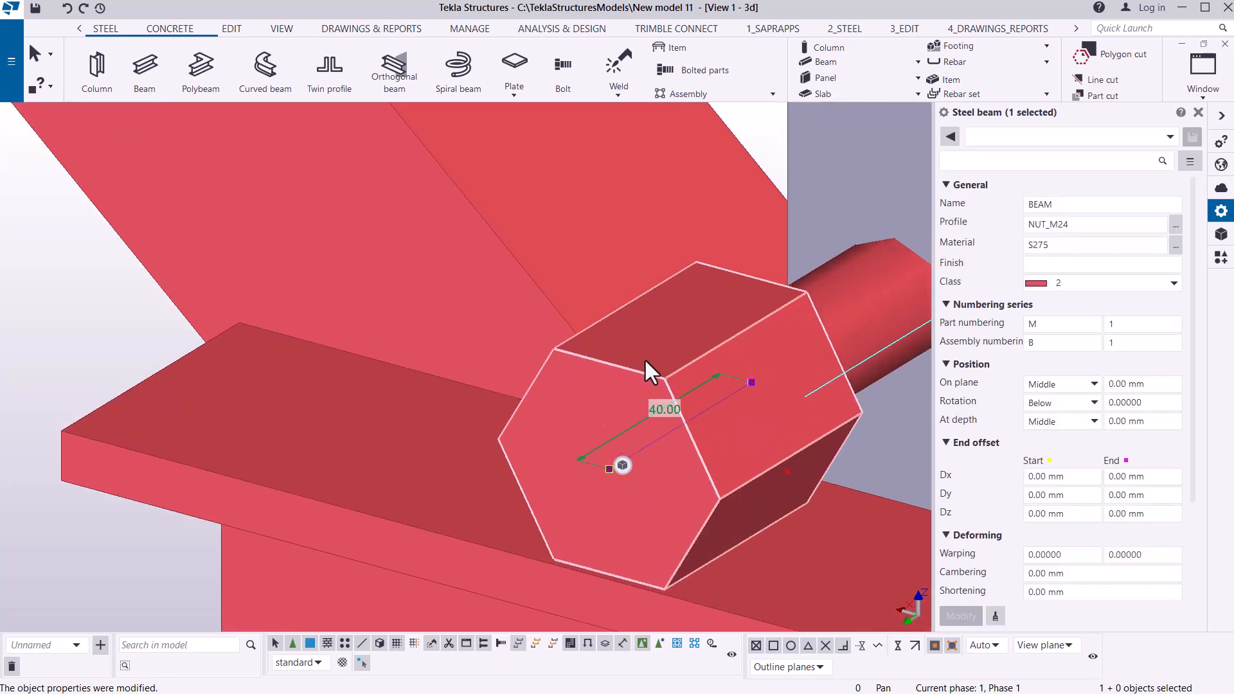
# Set the start Dx end offset of the nut-shaped beam to 10 mm to shorten it.
pyautogui.click(282, 29)
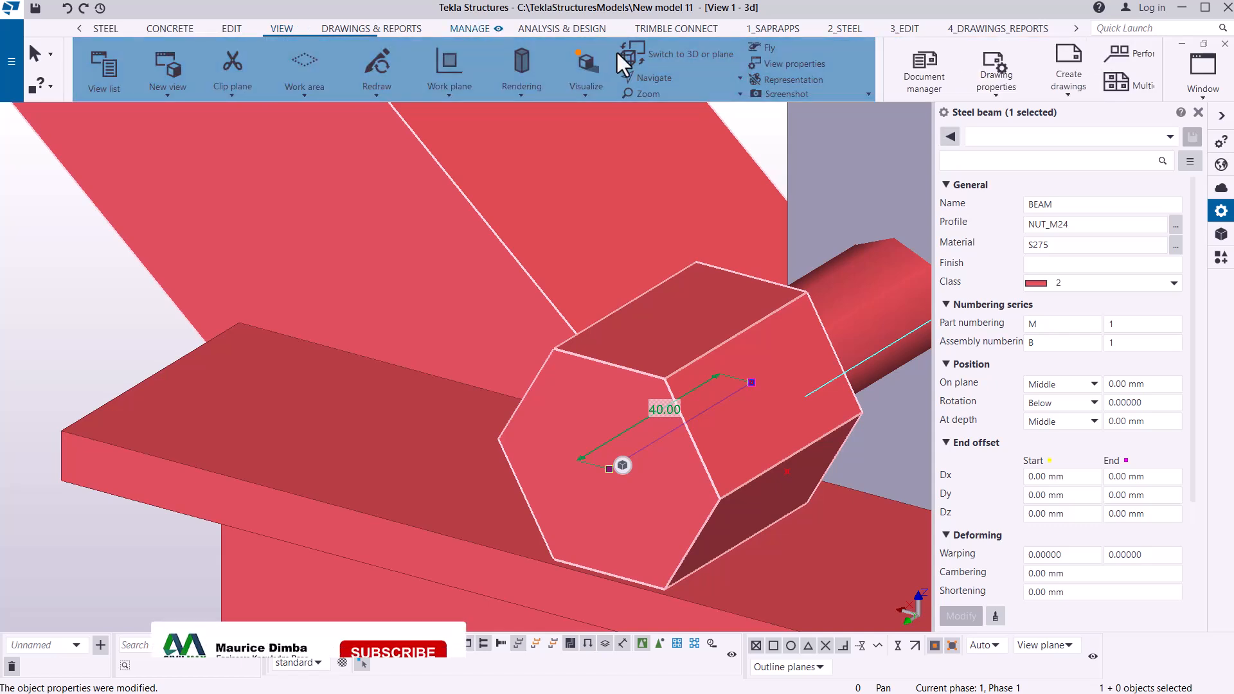
pyautogui.click(669, 79)
pyautogui.click(668, 109)
pyautogui.moveTo(724, 393); pyautogui.dragTo(643, 405)
pyautogui.rightClick(527, 262)
pyautogui.click(566, 271)
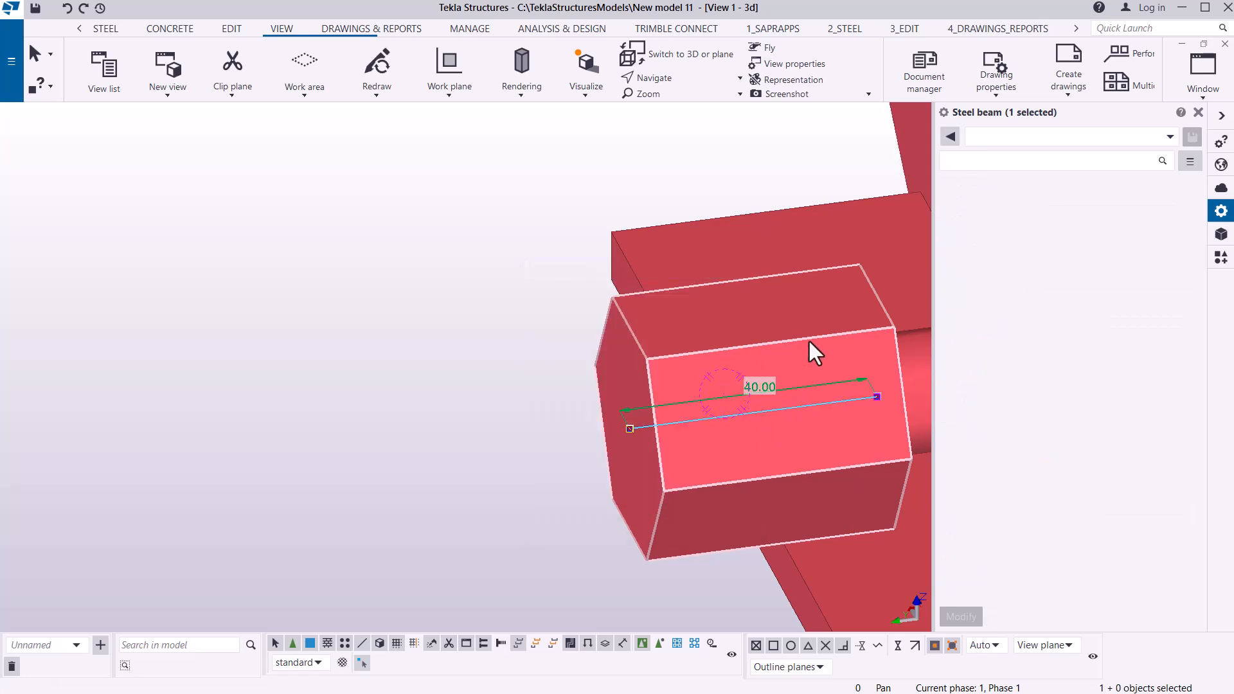
pyautogui.moveTo(1079, 479); pyautogui.dragTo(1025, 481)
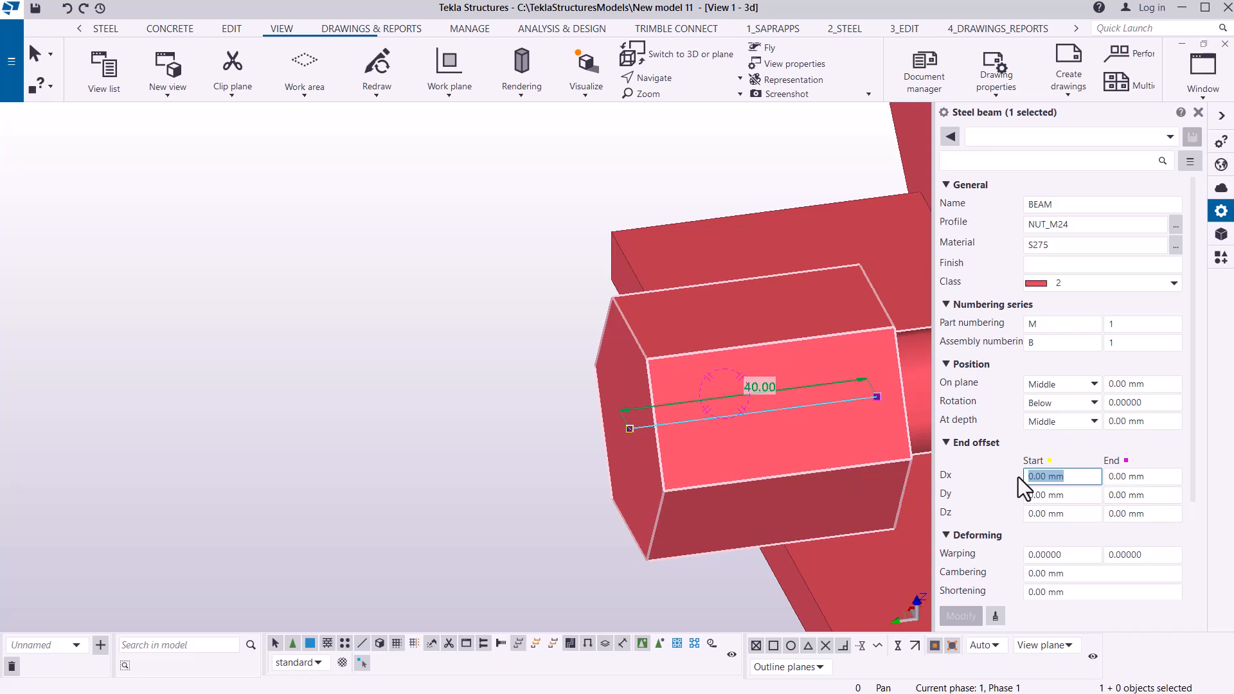
pyautogui.write('10')
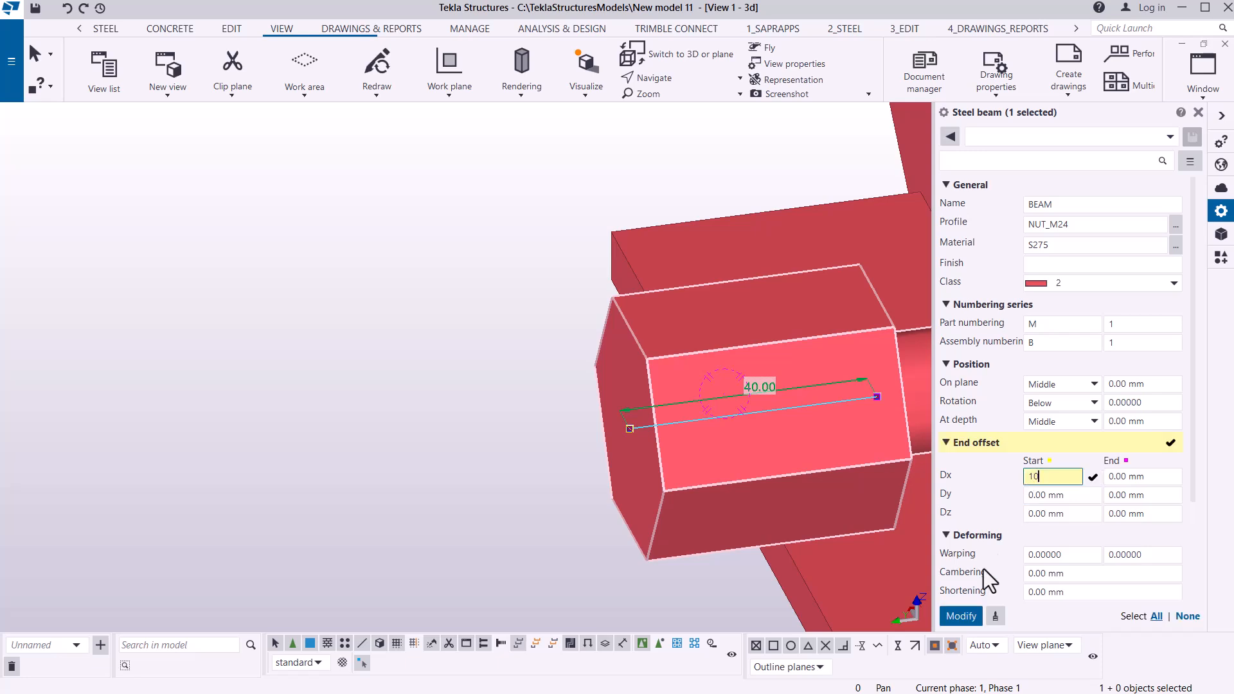
pyautogui.click(958, 615)
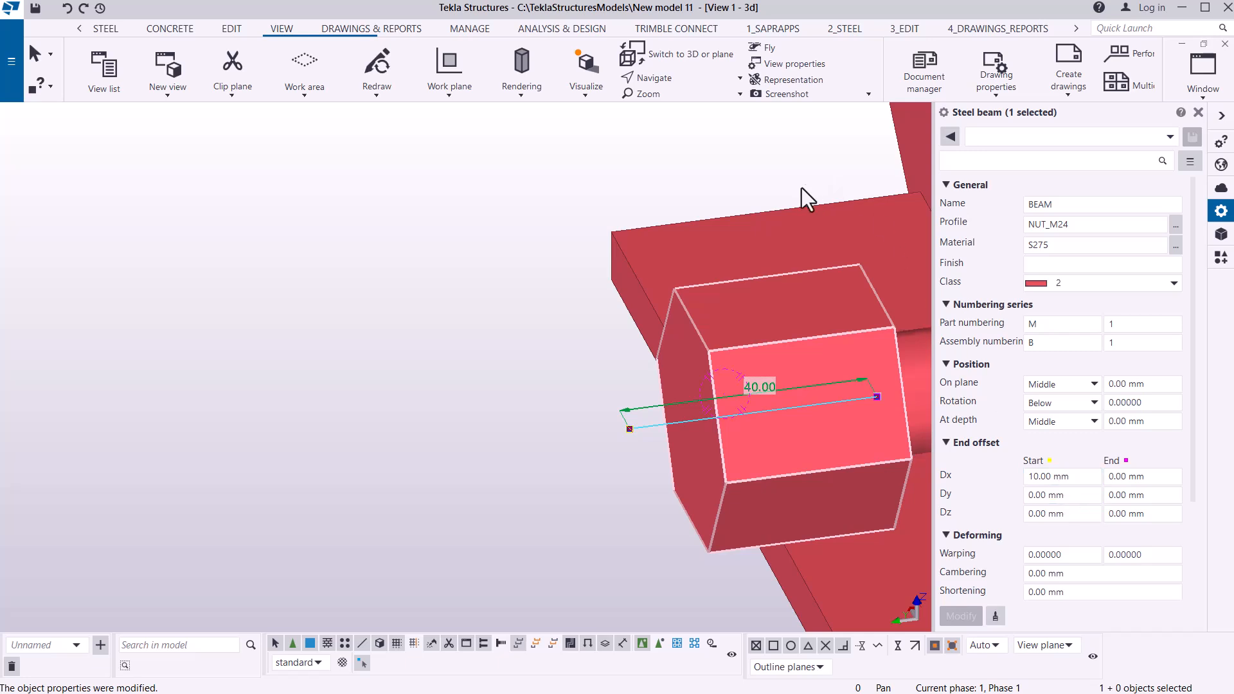
# Examine the shortened nut from several angles to judge its fit on the round bar and its gap to the plate.
pyautogui.click(676, 80)
pyautogui.click(679, 99)
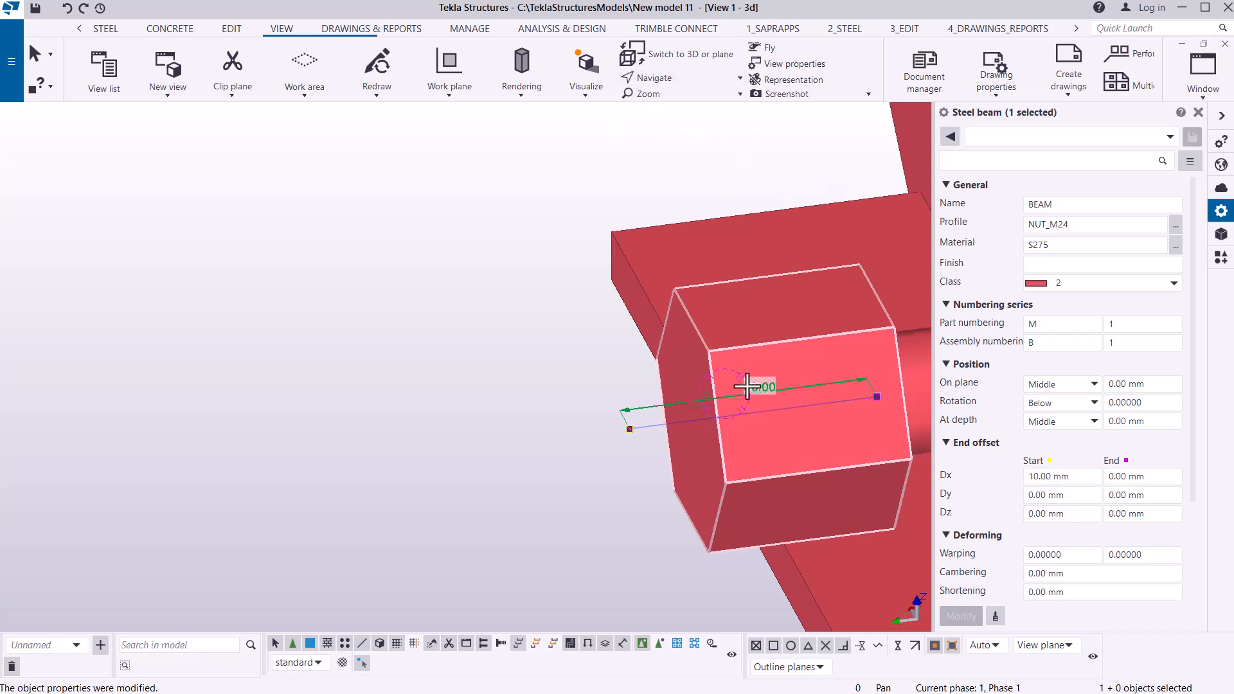
pyautogui.keyDown('ctrl'); pyautogui.moveTo(768, 391); pyautogui.dragTo(882, 384, button='middle'); pyautogui.keyUp('ctrl')
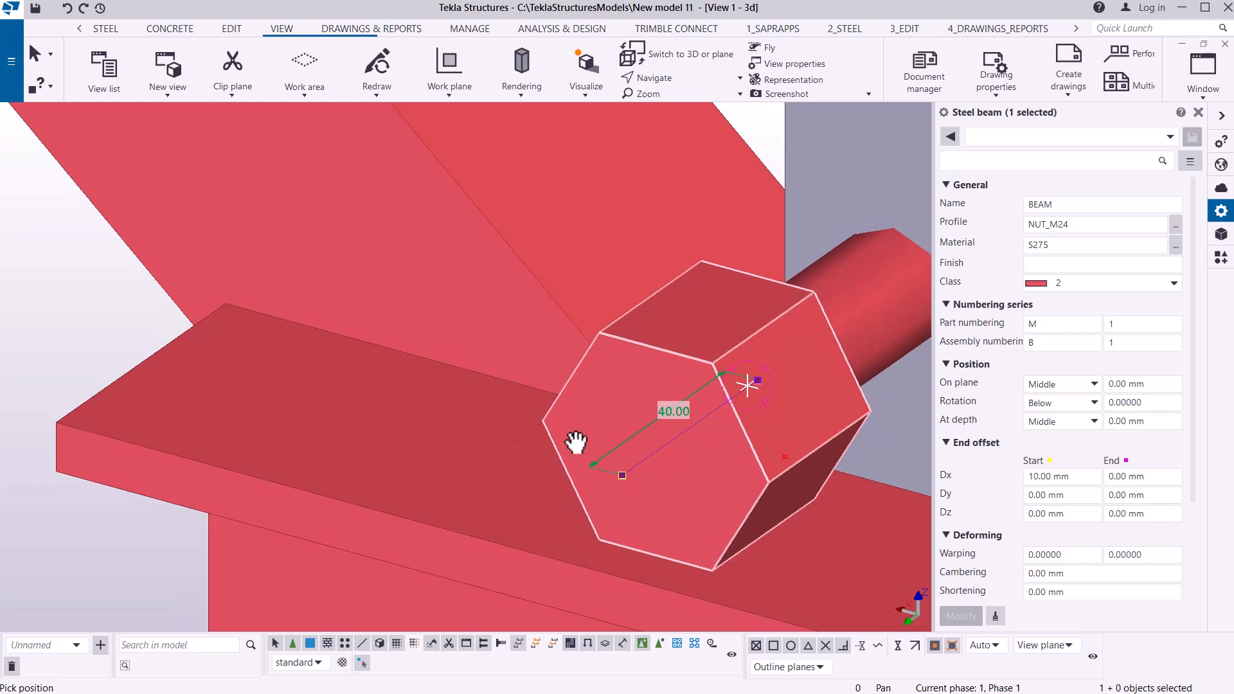
pyautogui.scroll(-2, 447, 462)
pyautogui.scroll(-1, 503, 463)
pyautogui.keyDown('ctrl'); pyautogui.moveTo(547, 421); pyautogui.dragTo(602, 439, button='middle'); pyautogui.keyUp('ctrl')
pyautogui.rightClick(244, 332)
pyautogui.click(292, 342)
pyautogui.scroll(3, 616, 406)
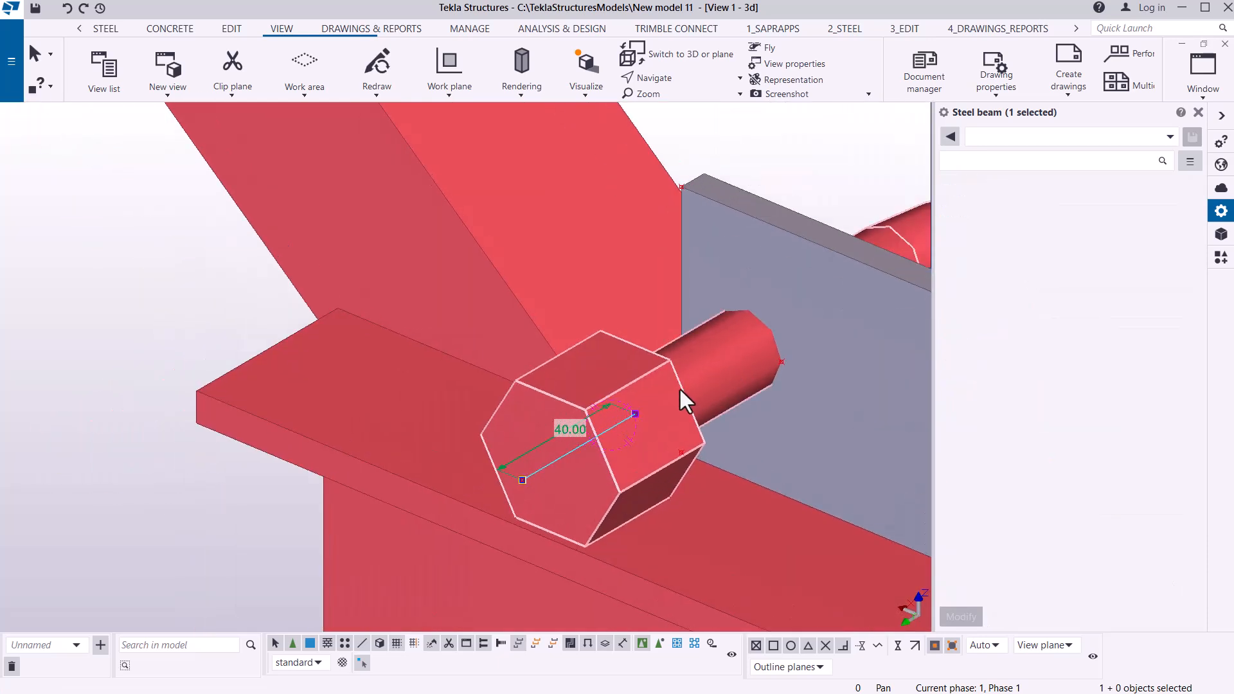
pyautogui.click(684, 78)
pyautogui.click(675, 103)
pyautogui.click(655, 399)
pyautogui.moveTo(672, 403); pyautogui.dragTo(635, 405)
pyautogui.scroll(-1, 492, 450)
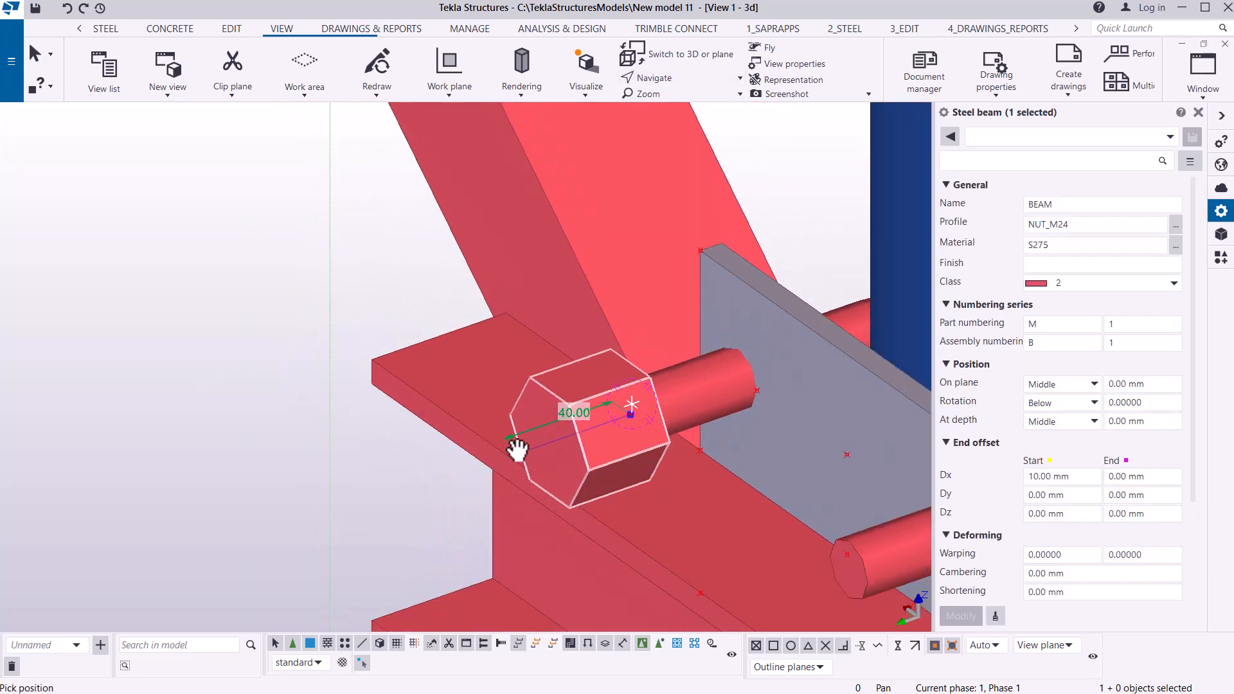
pyautogui.rightClick(823, 204)
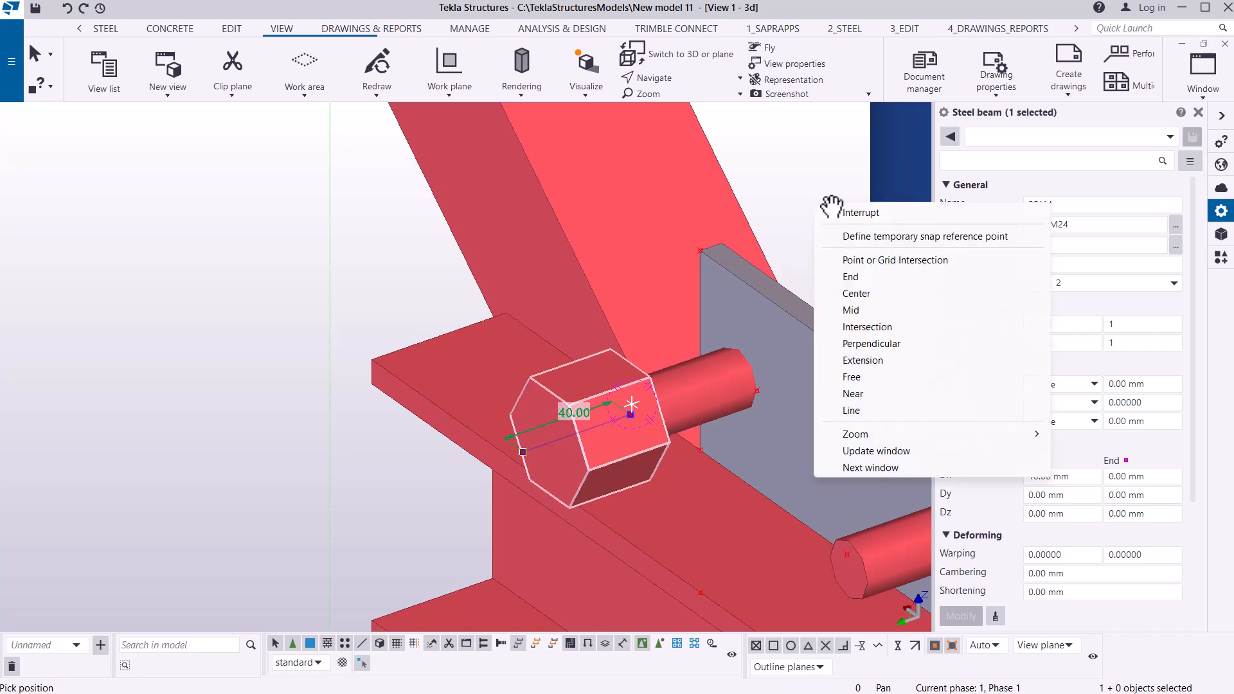
pyautogui.click(861, 212)
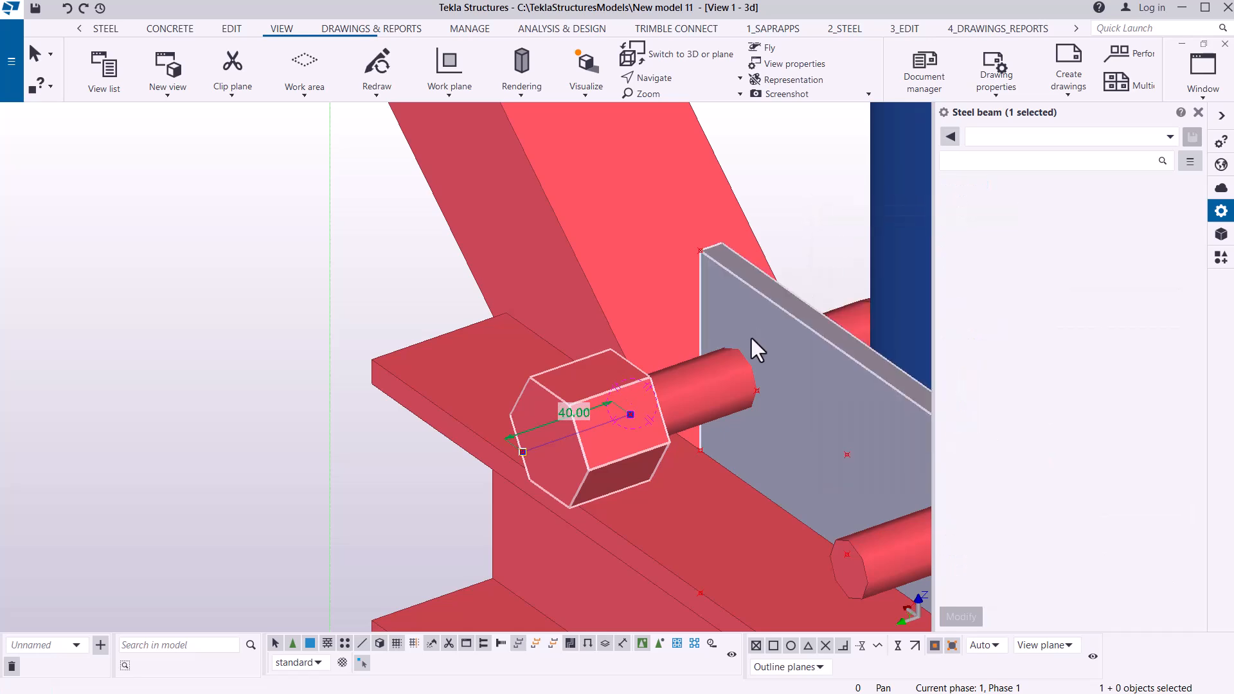
# Move the nut along the round bar toward the plate with repeated linear moves of -10 mm in dY, undoing the last one.
pyautogui.rightClick(639, 396)
pyautogui.moveTo(730, 376)
pyautogui.click(868, 378)
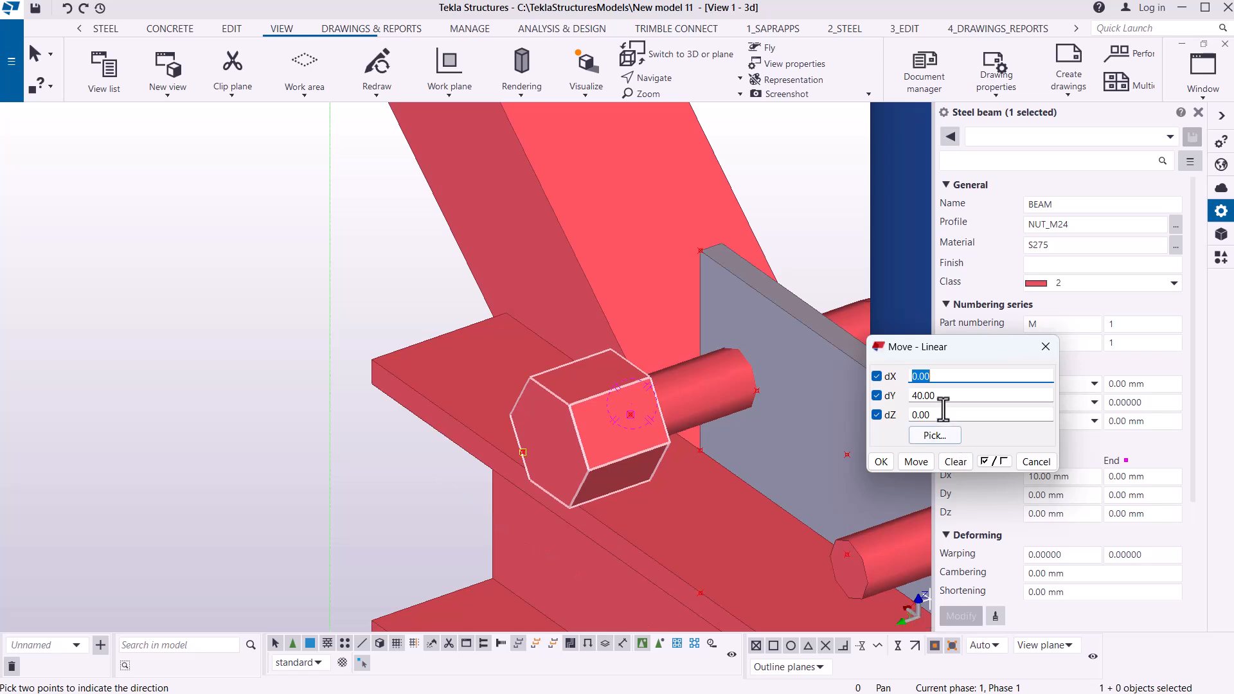
pyautogui.press('Tab')
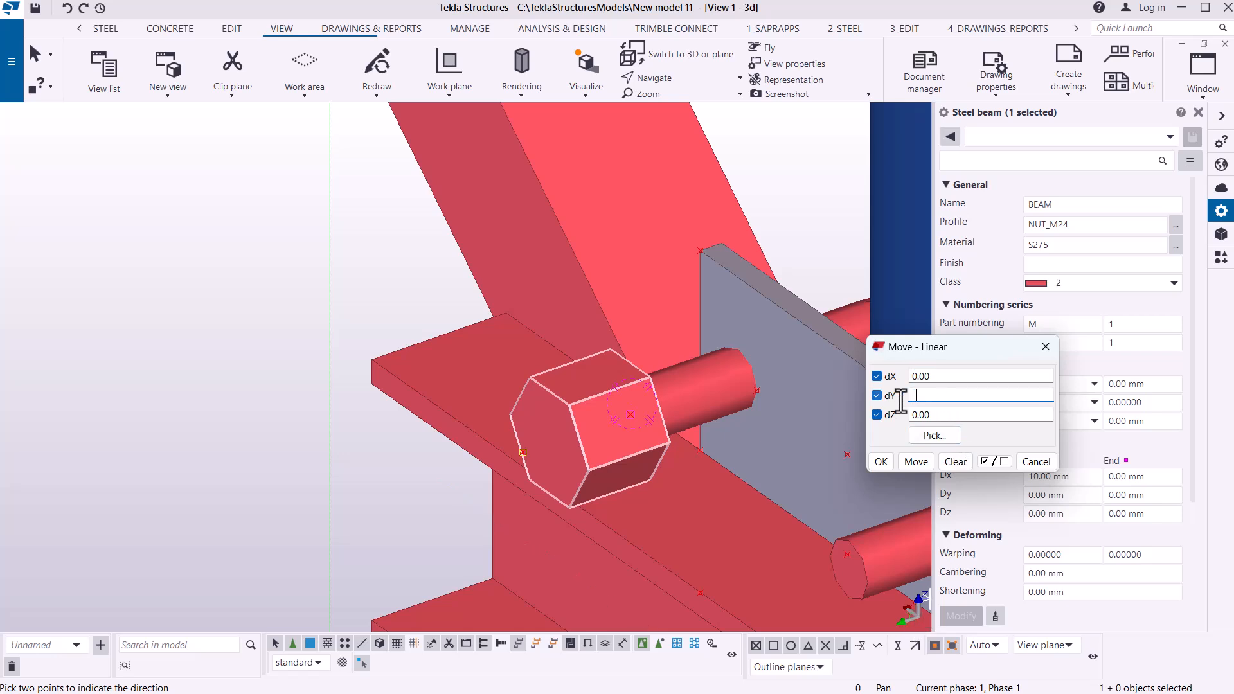
pyautogui.click(918, 463)
pyautogui.click(918, 463)
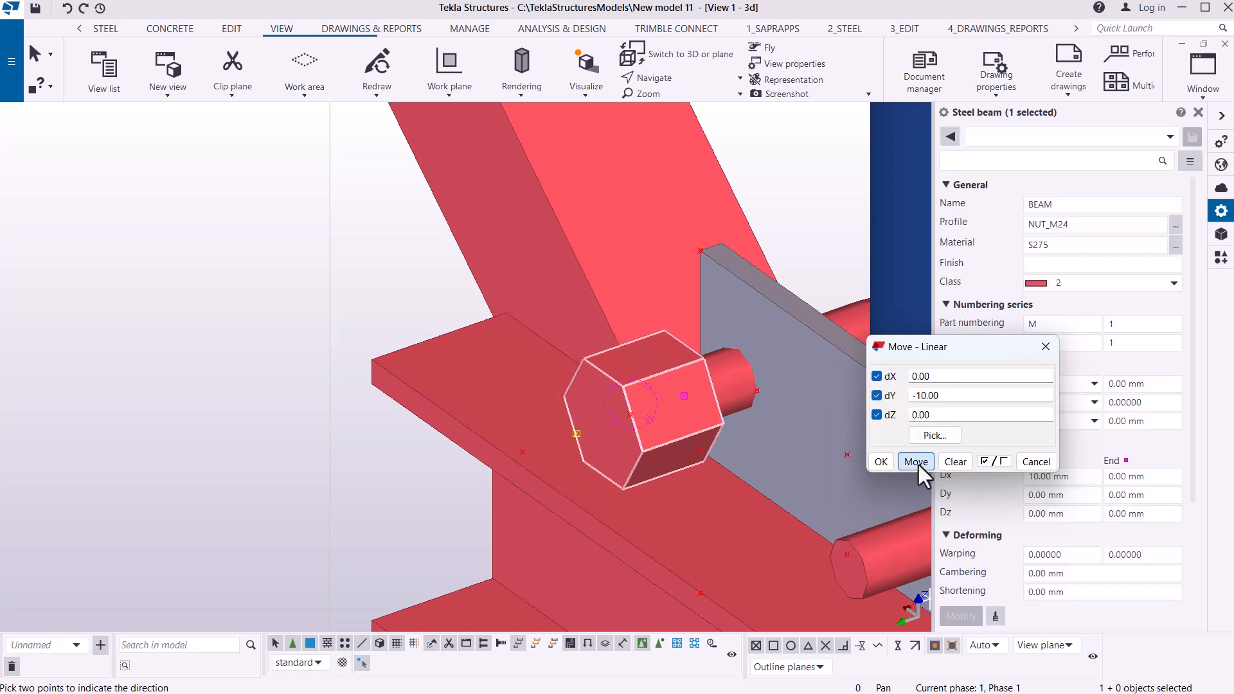
pyautogui.click(918, 463)
pyautogui.click(918, 463)
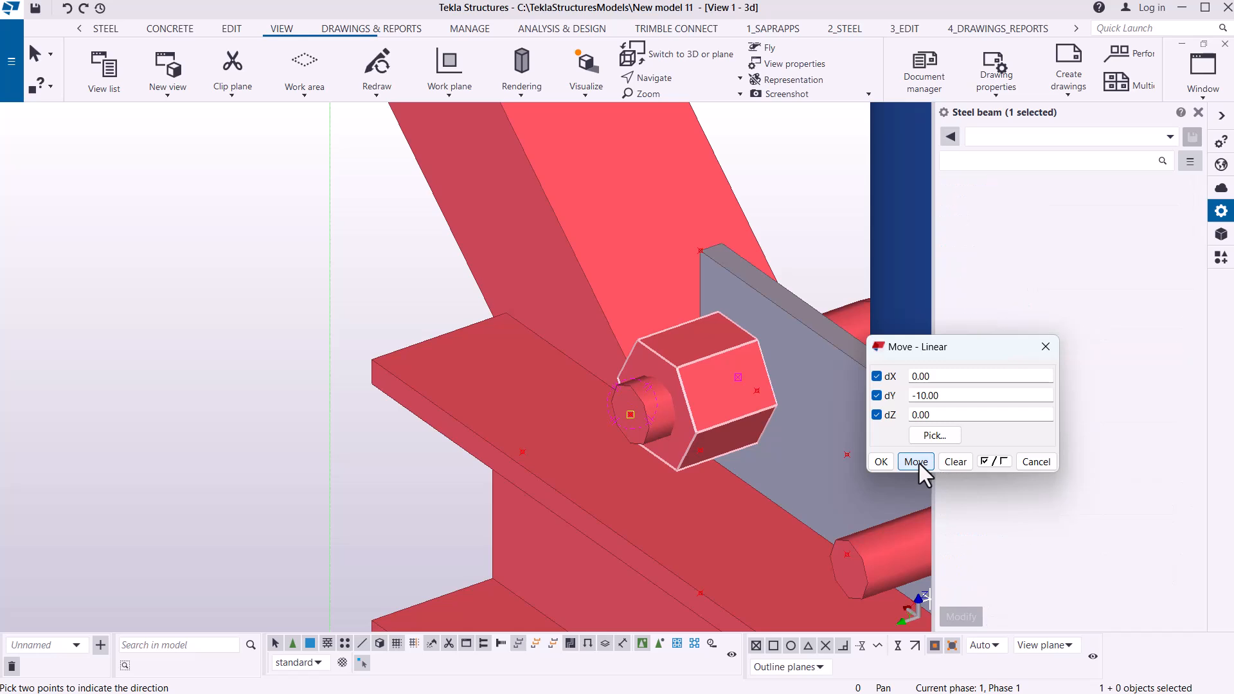
pyautogui.click(918, 463)
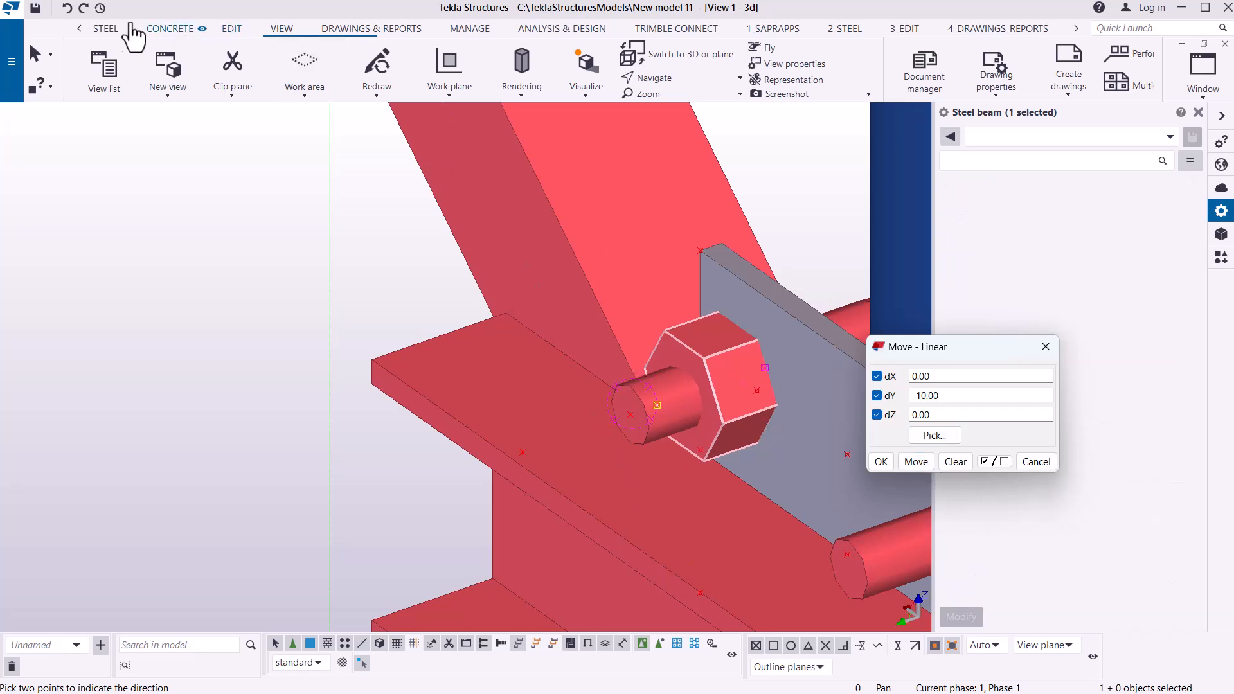
pyautogui.click(68, 8)
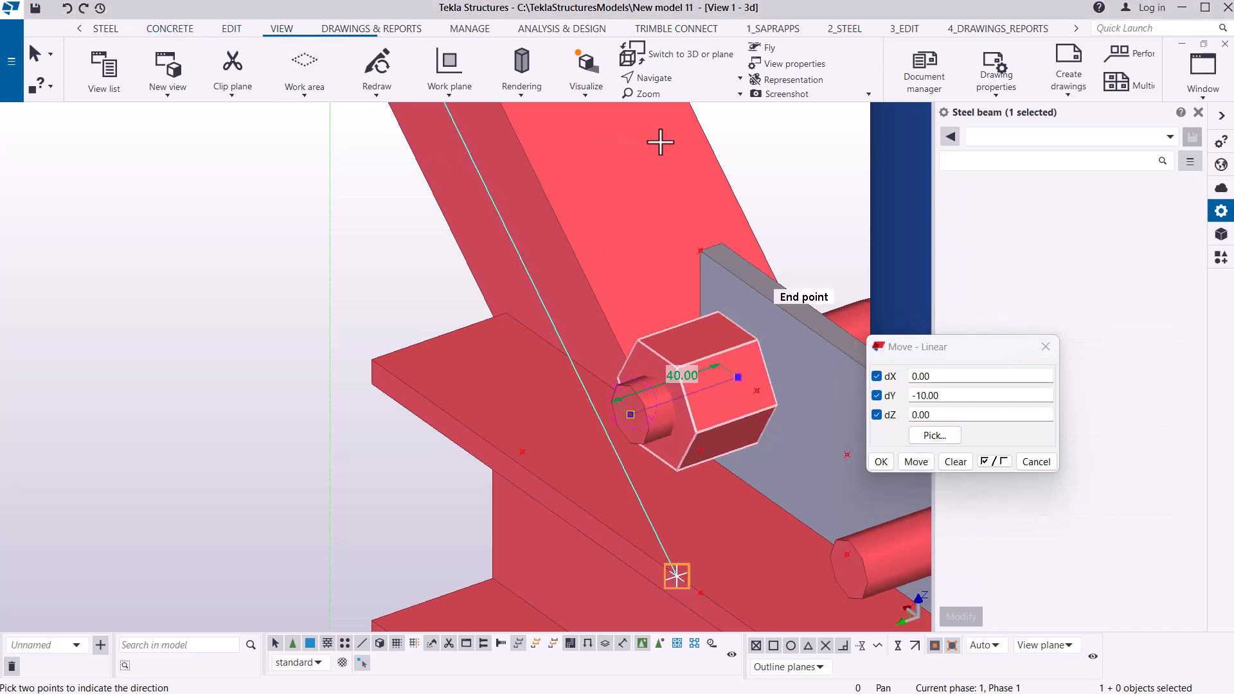
# Inspect the moved nut against the plate from different angles and close the linear move dialog.
pyautogui.click(668, 77)
pyautogui.click(694, 133)
pyautogui.scroll(2, 770, 343)
pyautogui.scroll(2, 770, 342)
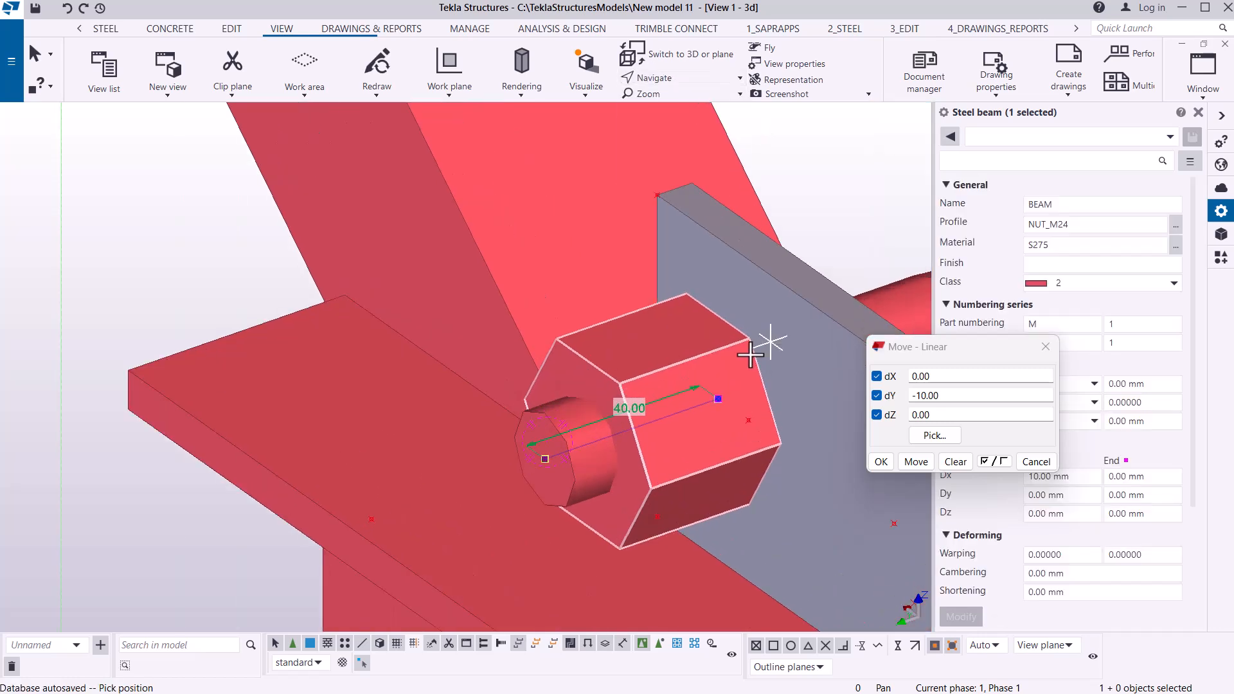
pyautogui.scroll(1, 774, 340)
pyautogui.keyDown('ctrl'); pyautogui.moveTo(752, 358); pyautogui.dragTo(782, 368, button='middle'); pyautogui.keyUp('ctrl')
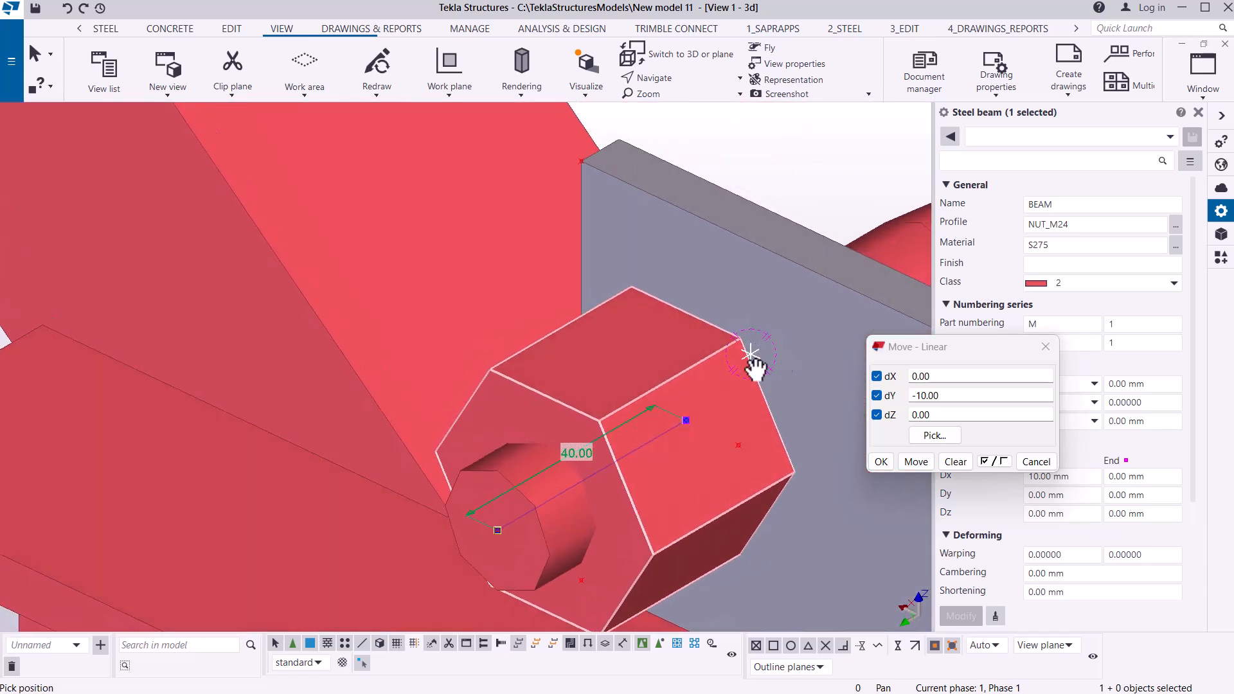
pyautogui.scroll(-3, 553, 324)
pyautogui.rightClick(655, 220)
pyautogui.click(695, 232)
pyautogui.scroll(1, 614, 364)
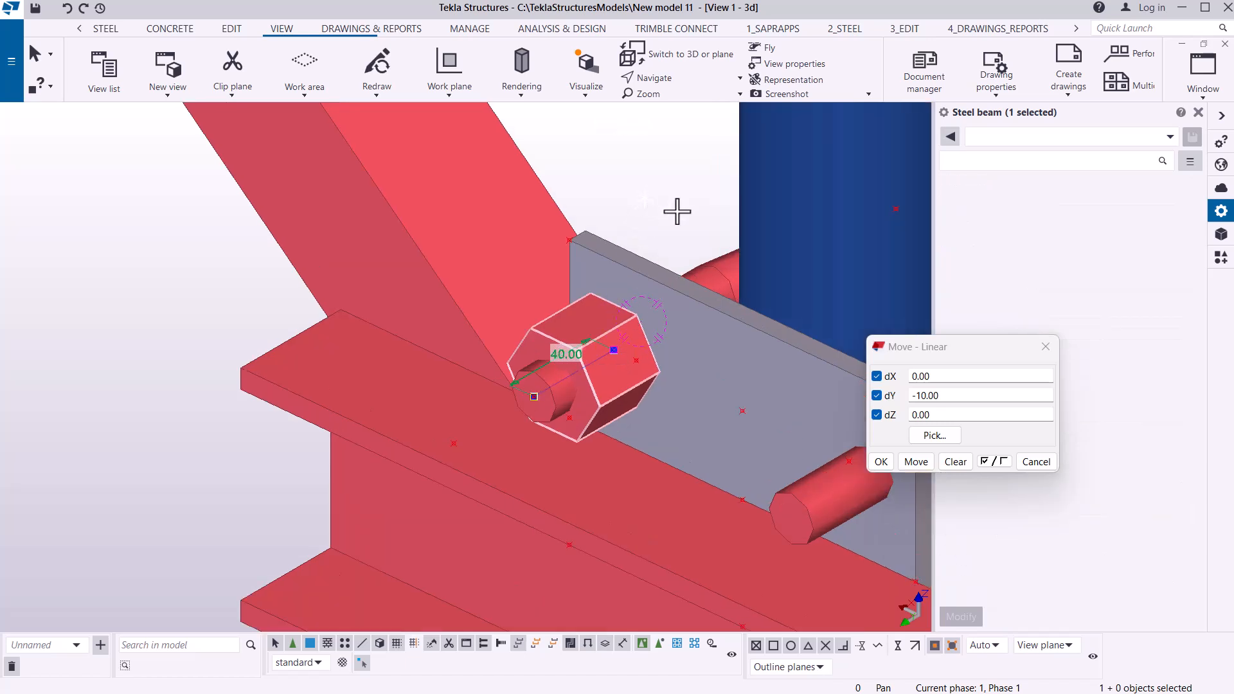
pyautogui.rightClick(644, 200)
pyautogui.click(685, 210)
pyautogui.click(608, 347)
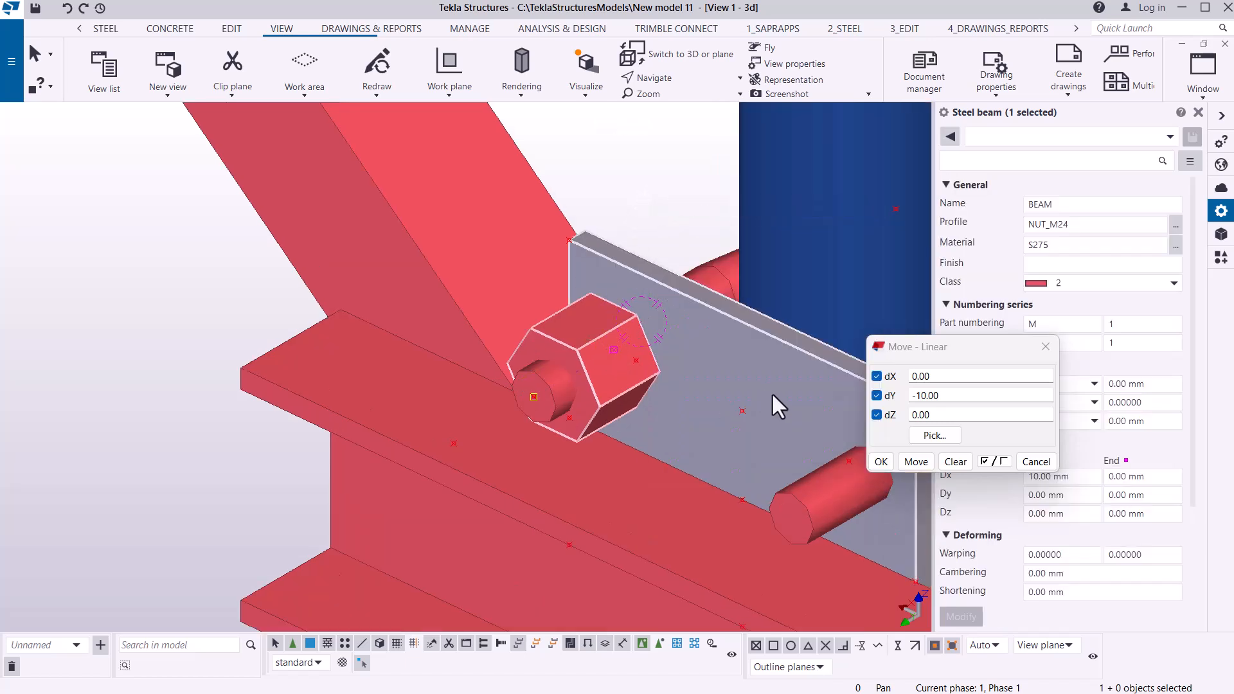
pyautogui.click(1046, 346)
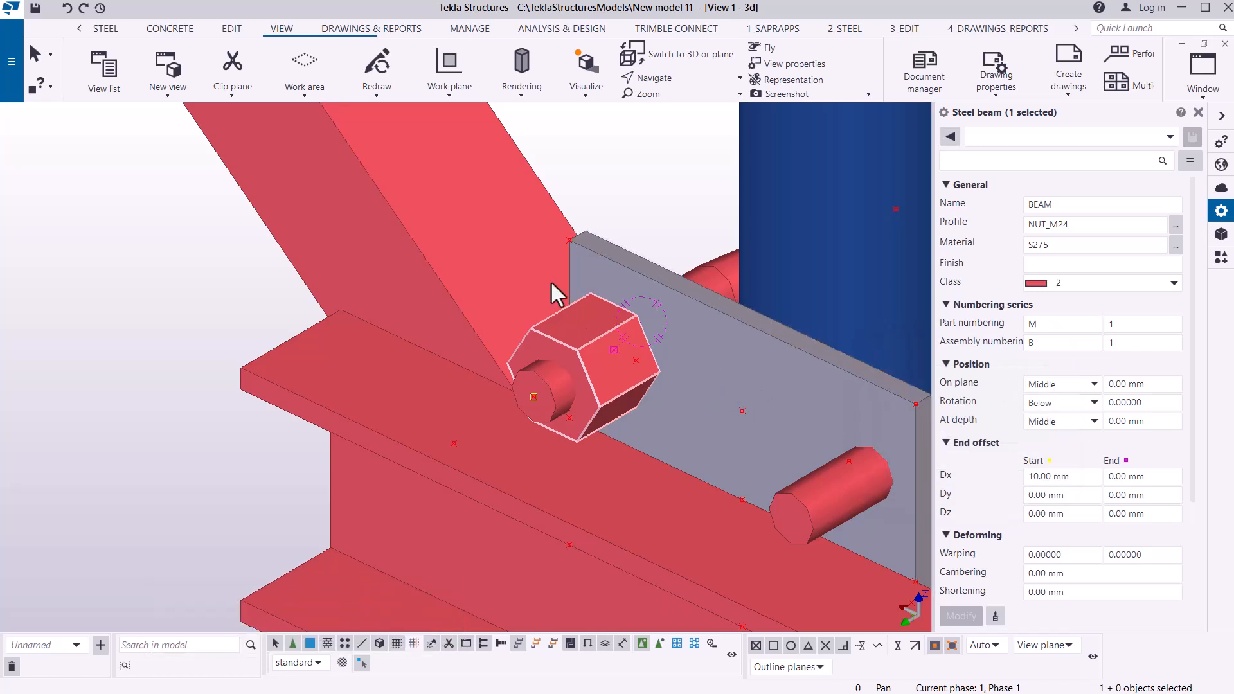
# Set the start Dx end offset of the nut to 20 mm.
pyautogui.click(614, 352)
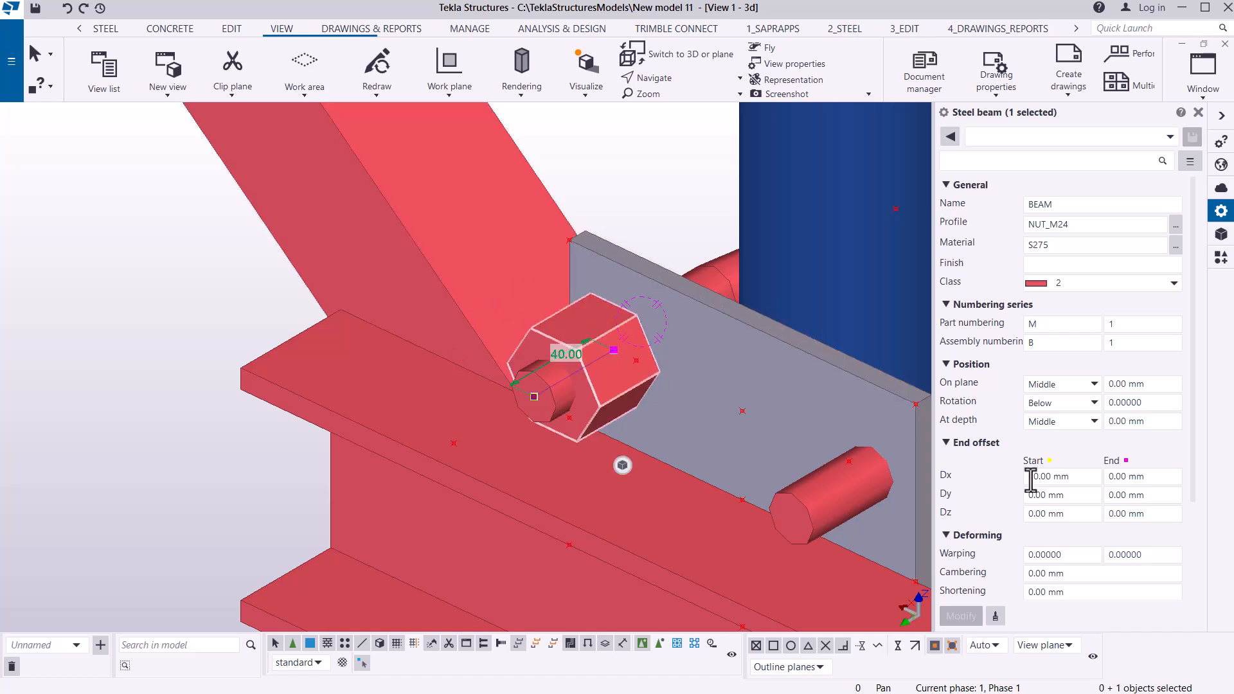
pyautogui.click(1051, 476)
pyautogui.write('20')
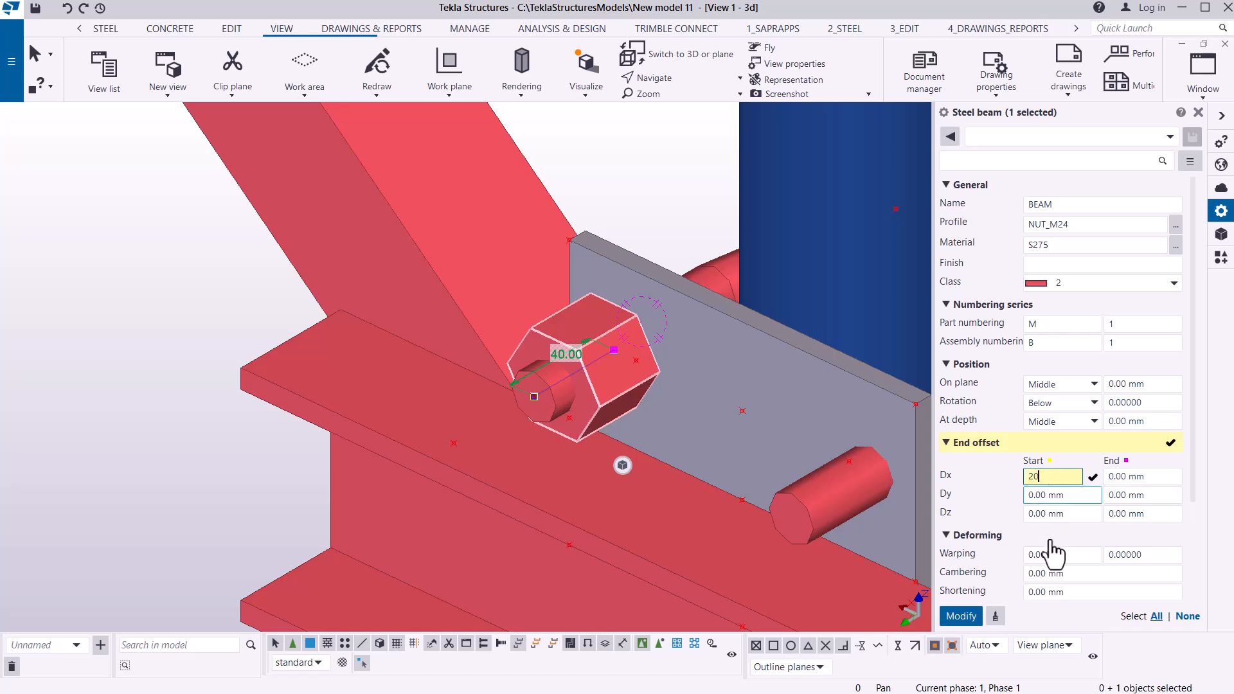
pyautogui.click(975, 617)
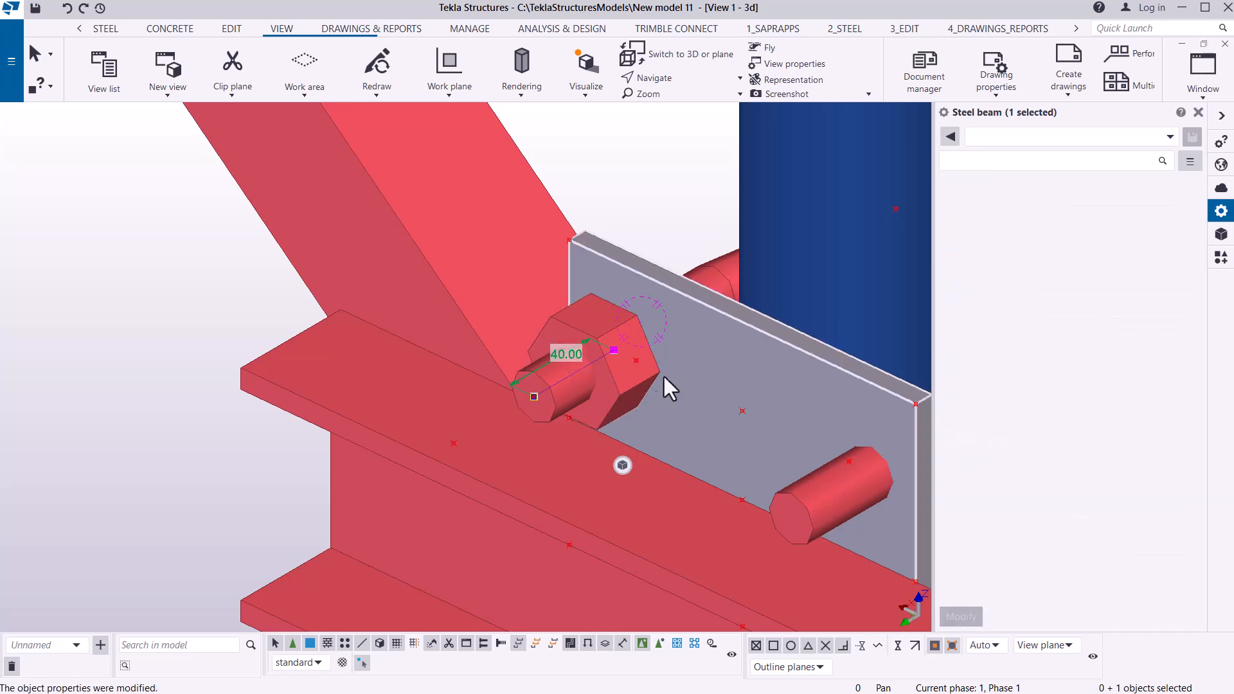
# Copy the nut 20 mm outward along the round bar, from its plate-side corner to its matching outer corner.
pyautogui.scroll(2, 606, 364)
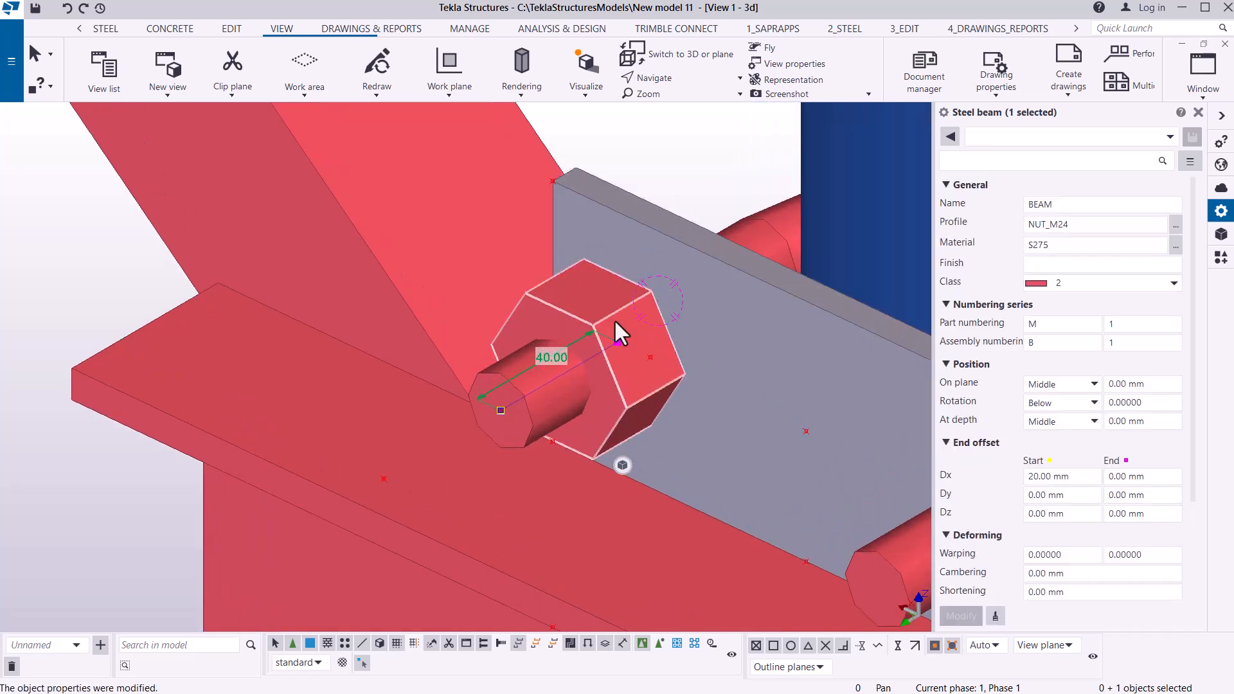
pyautogui.rightClick(708, 167)
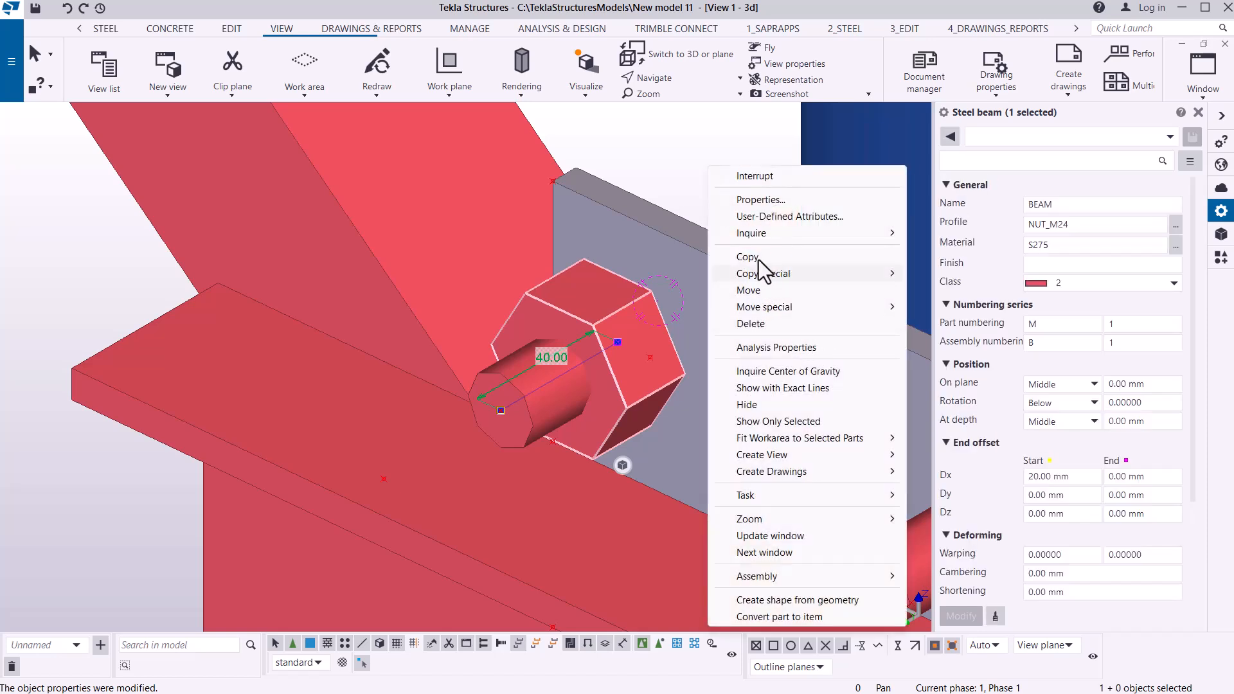
pyautogui.click(749, 257)
pyautogui.scroll(2, 669, 309)
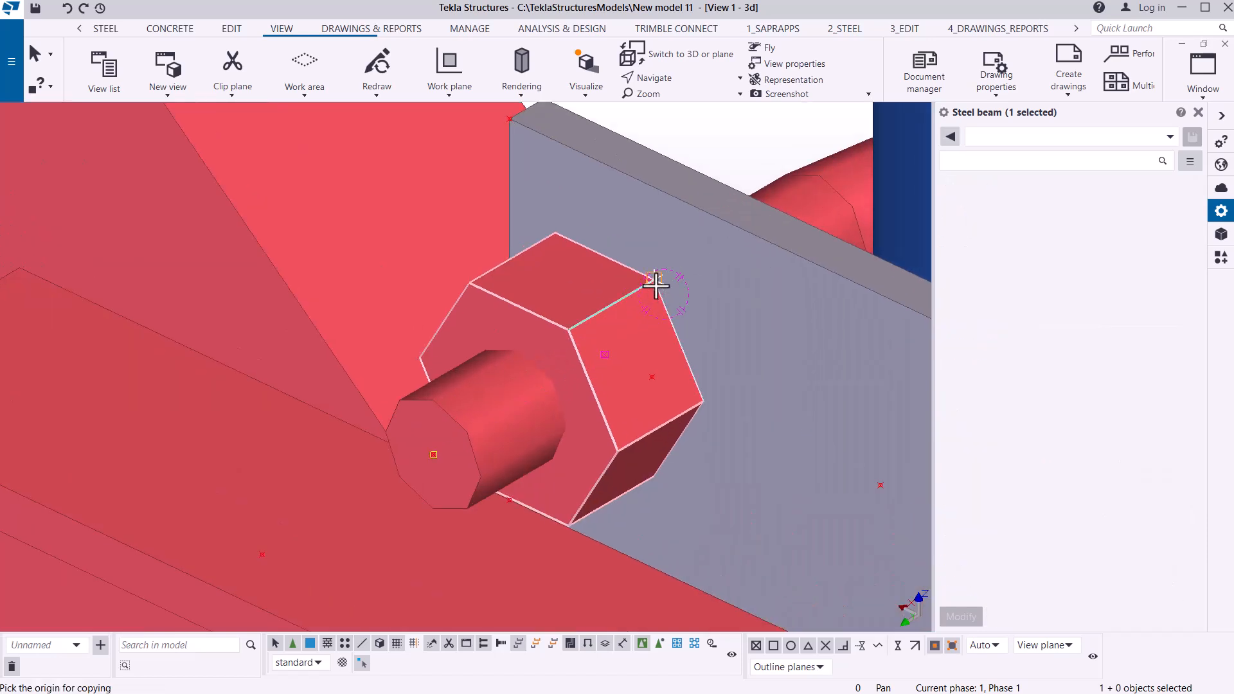
pyautogui.click(656, 285)
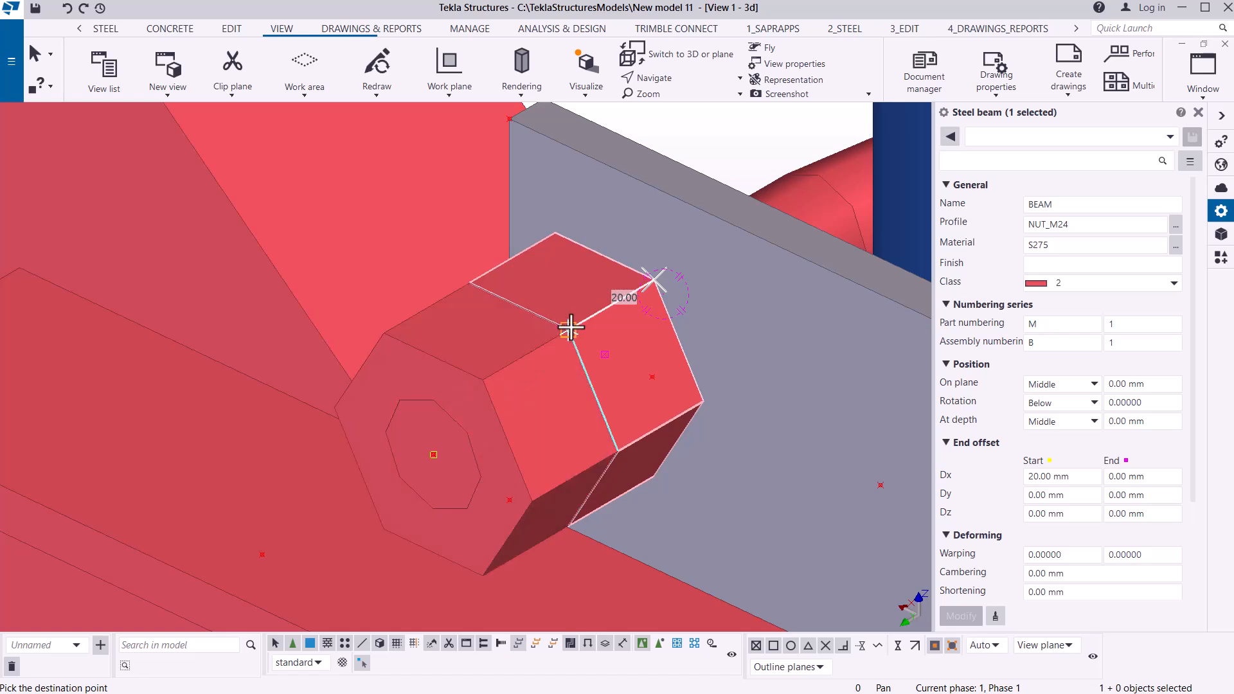
pyautogui.rightClick(750, 130)
pyautogui.click(775, 138)
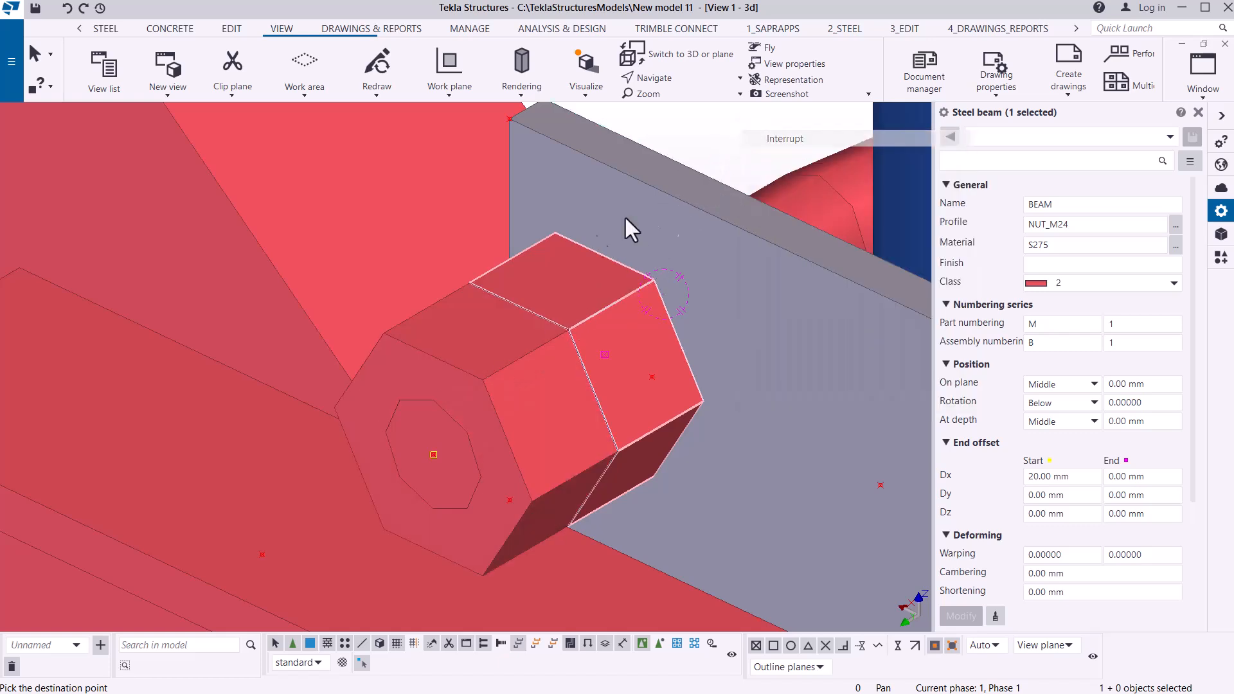
pyautogui.scroll(-7, 461, 337)
pyautogui.click(593, 206)
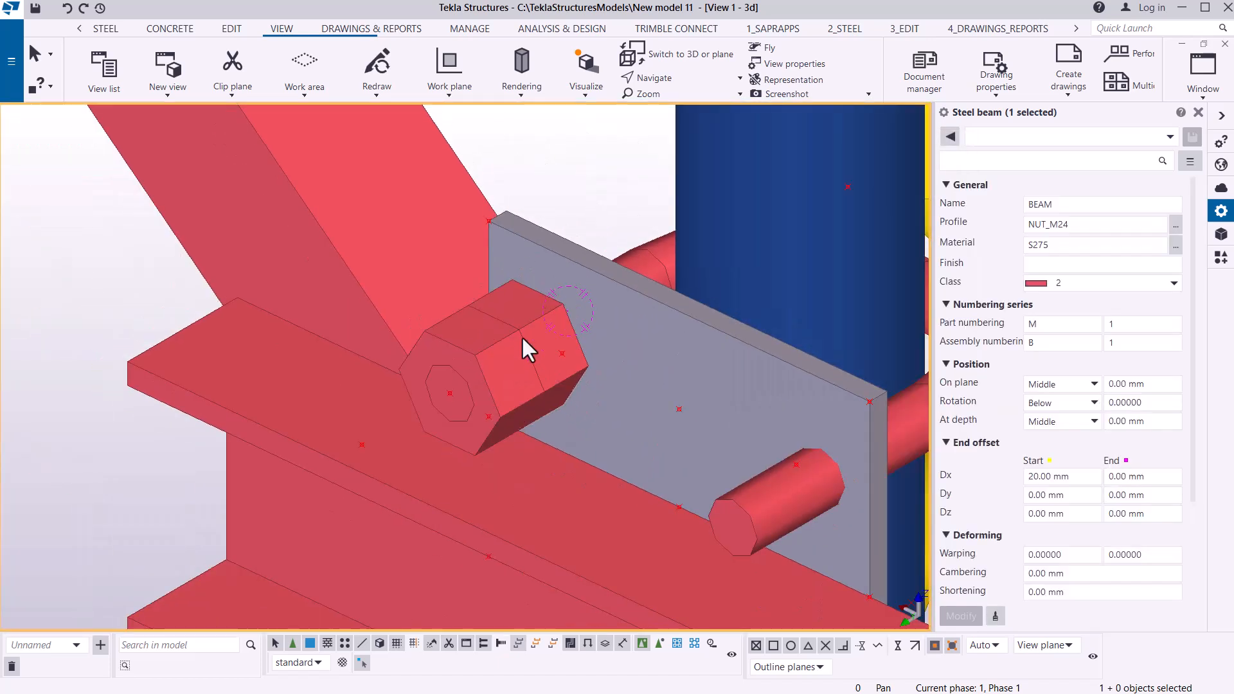
# Change the bent round bar's class to 8 so that it takes the brown colour.
pyautogui.click(524, 337)
pyautogui.scroll(5, 526, 338)
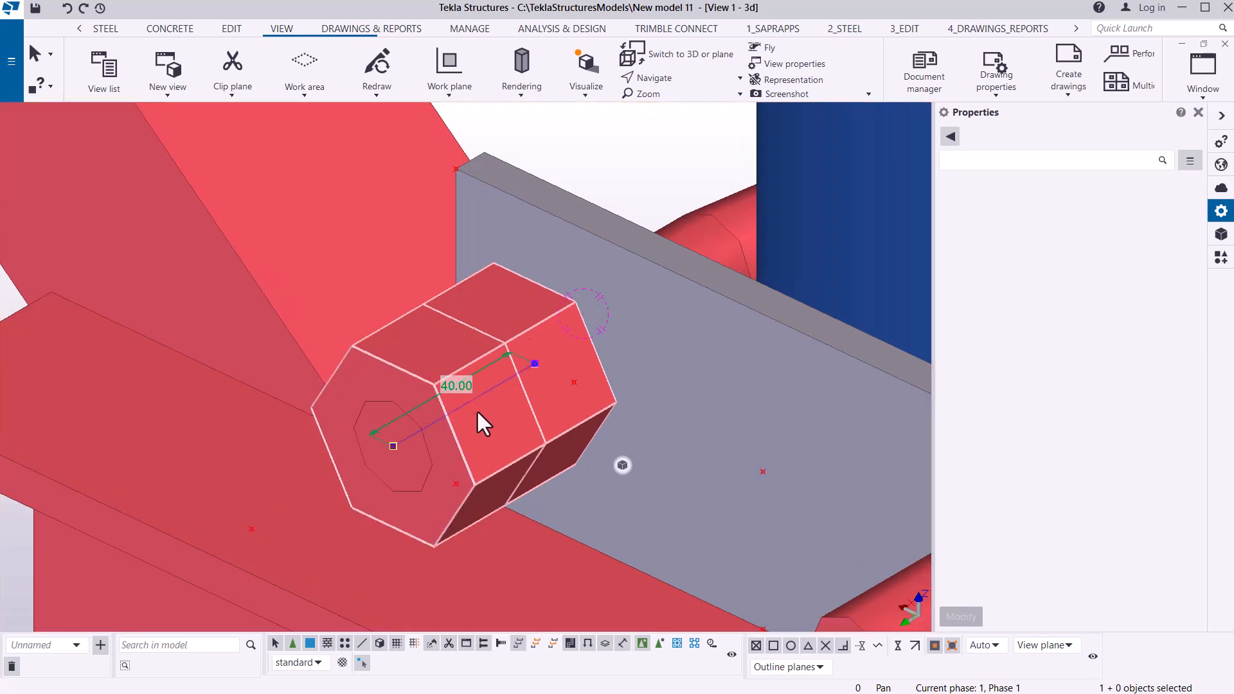
pyautogui.keyDown('ctrl'); pyautogui.click(707, 218); pyautogui.keyUp('ctrl')
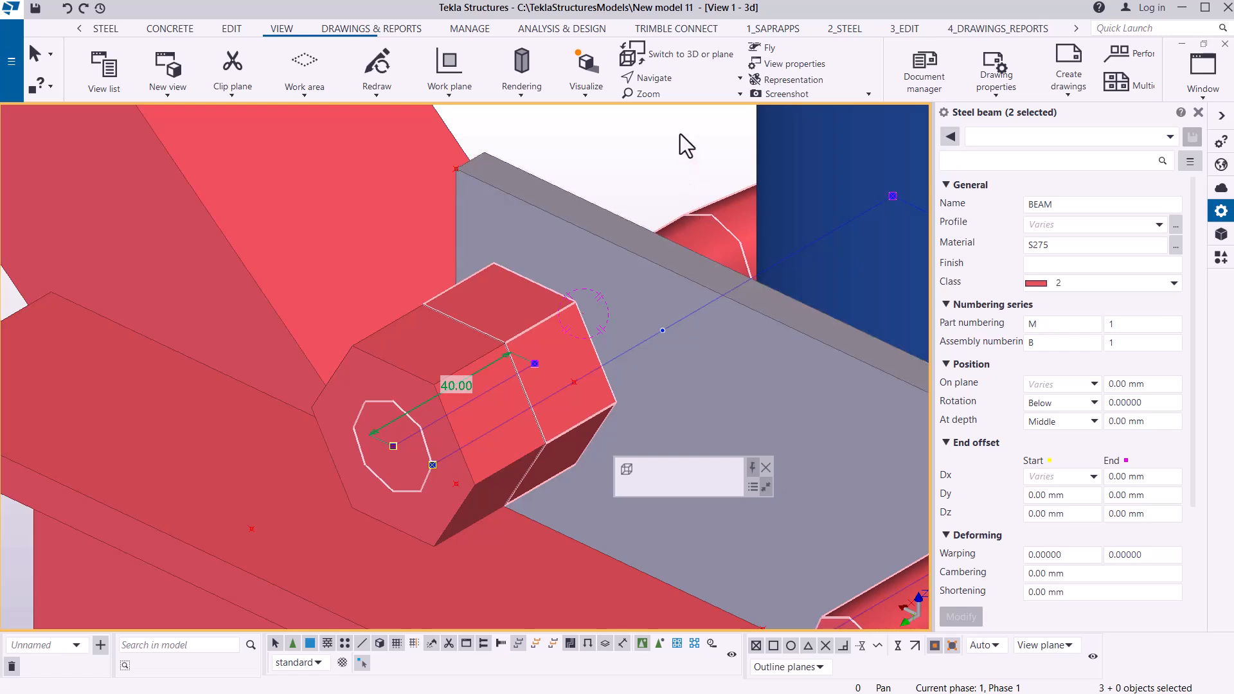
pyautogui.click(739, 217)
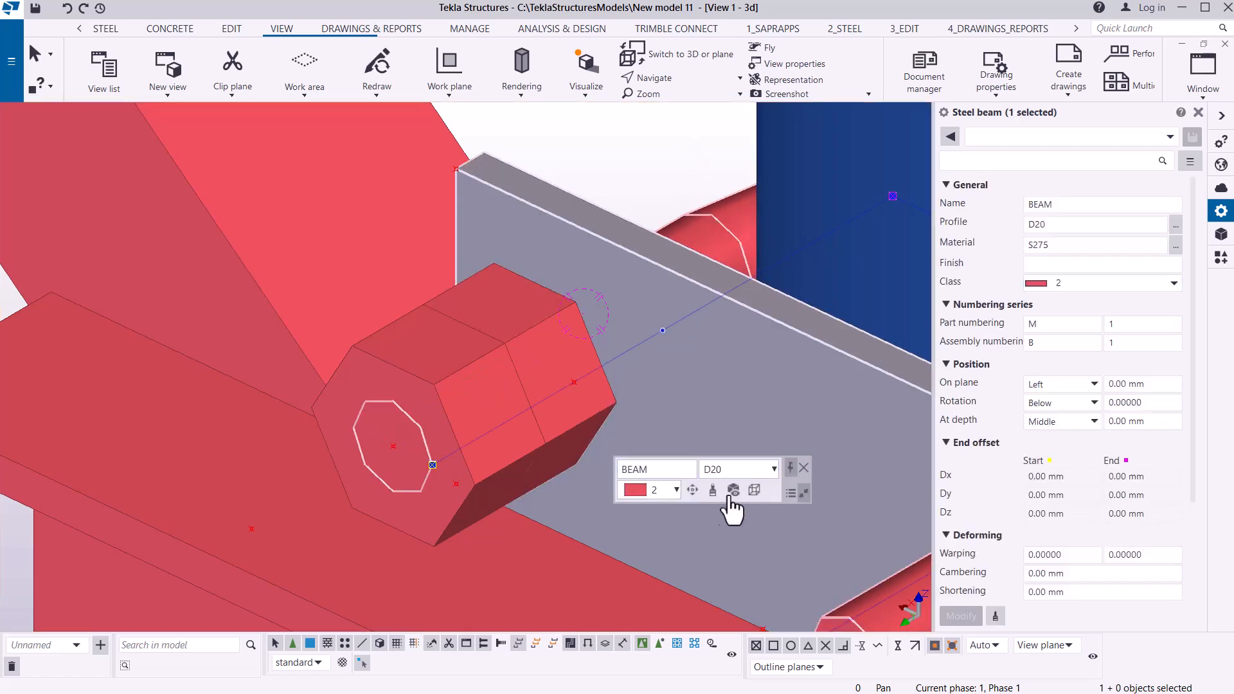
pyautogui.click(671, 497)
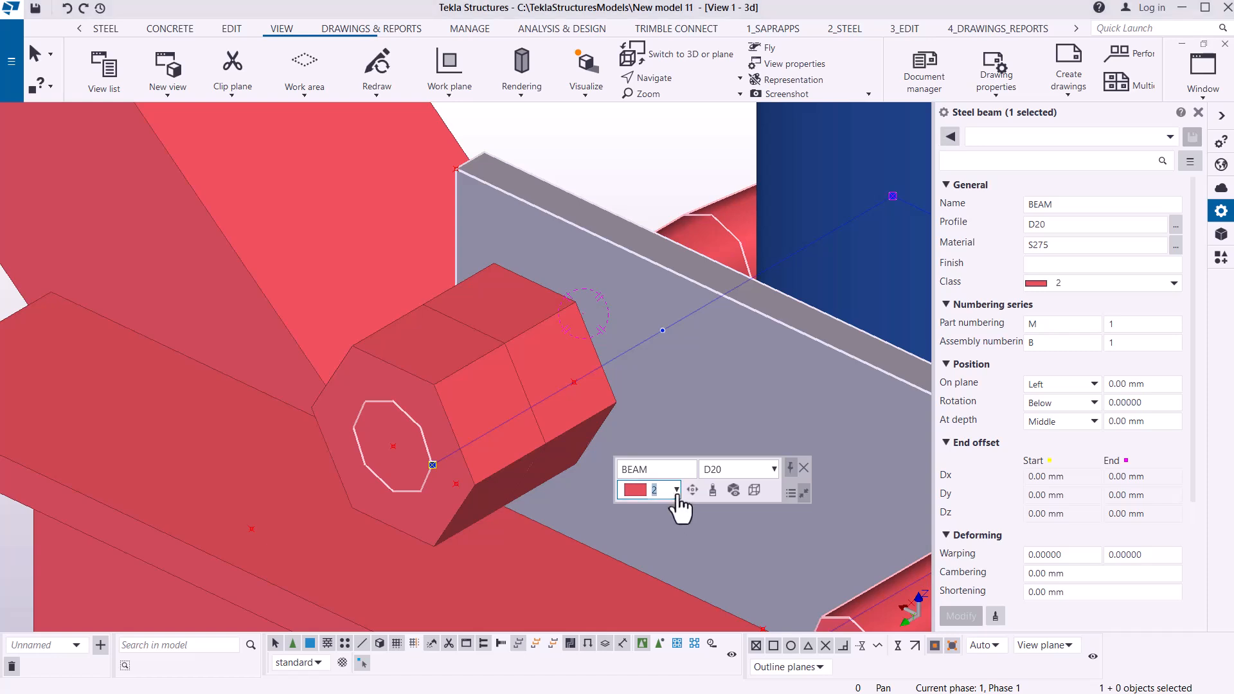
pyautogui.click(676, 491)
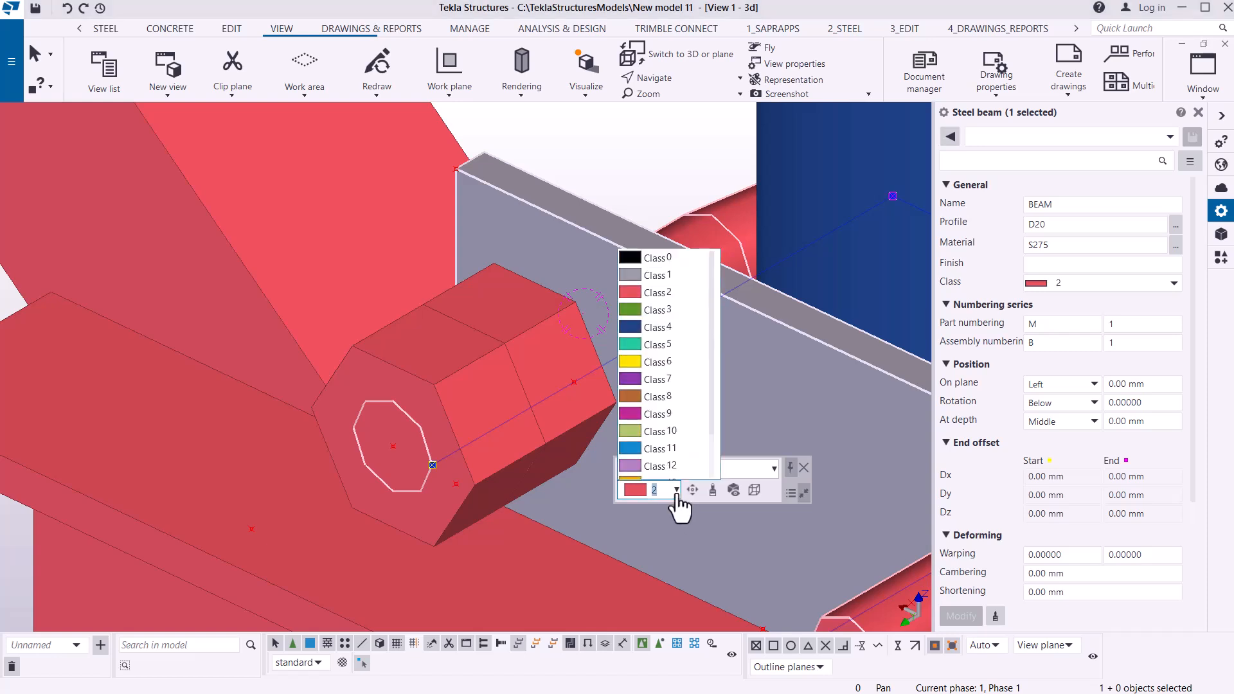
pyautogui.click(662, 397)
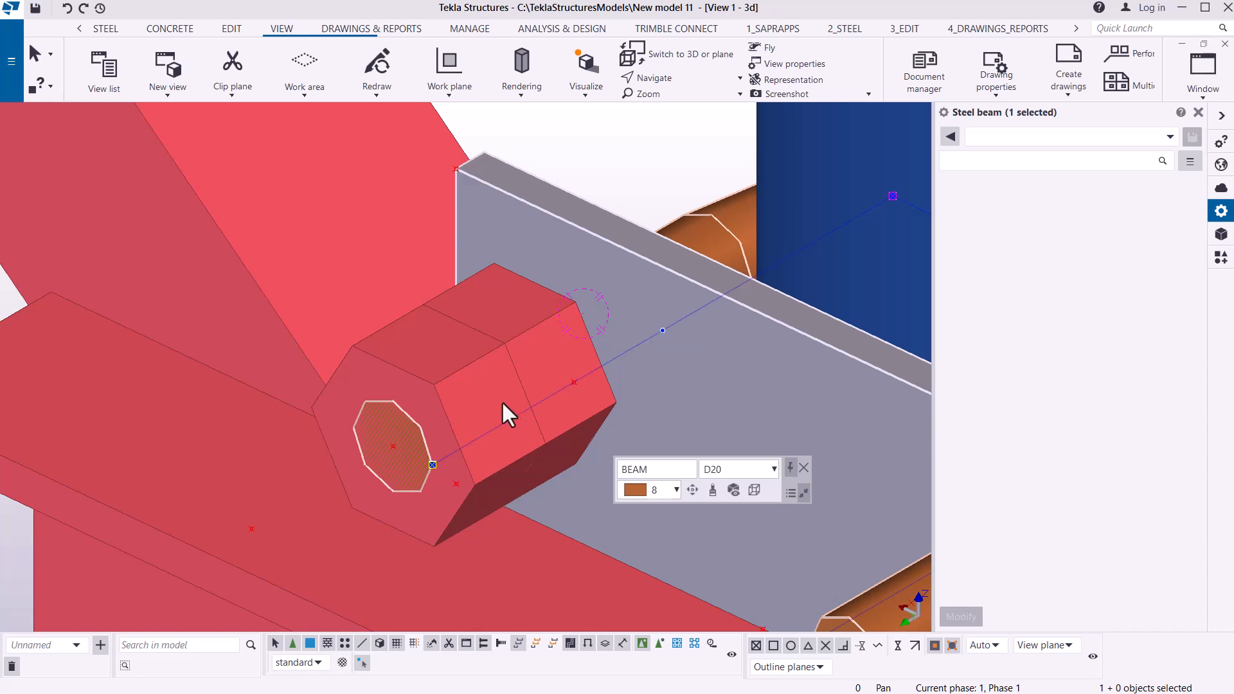
# Select both hexagonal nuts on the bar end and set their class to 8.
pyautogui.click(481, 386)
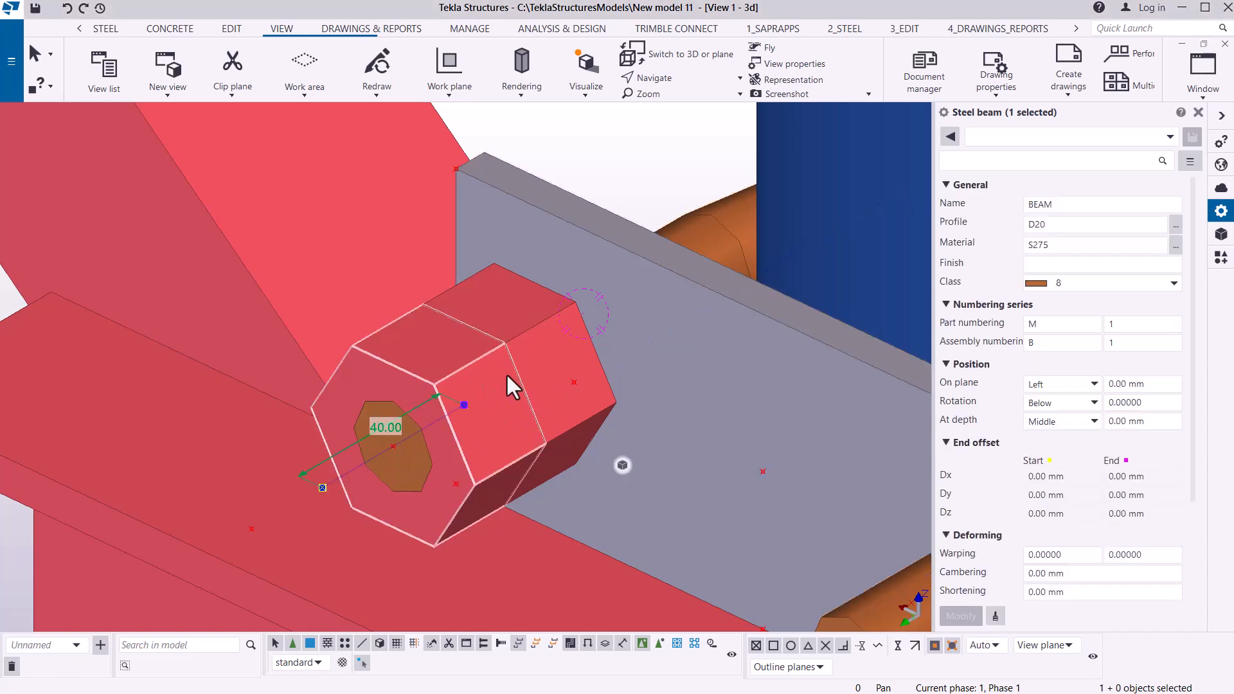
pyautogui.keyDown('ctrl'); pyautogui.click(557, 360); pyautogui.keyUp('ctrl')
pyautogui.click(676, 491)
pyautogui.click(662, 396)
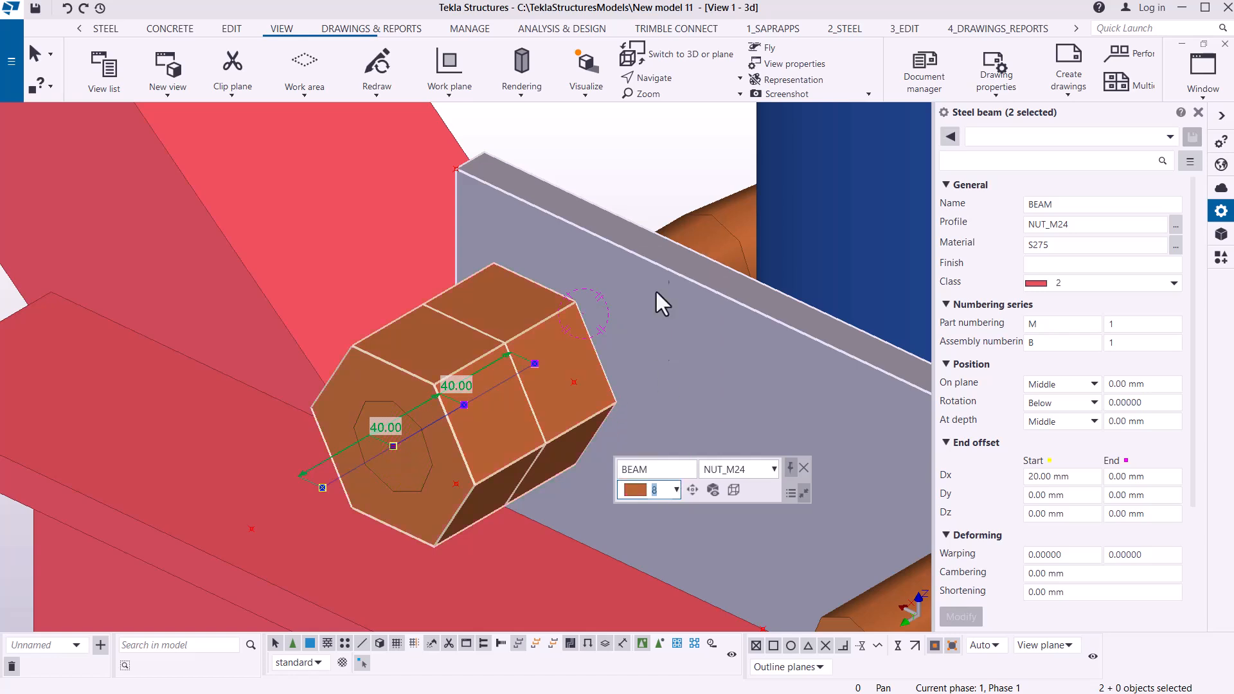
pyautogui.click(643, 164)
pyautogui.scroll(-3, 346, 267)
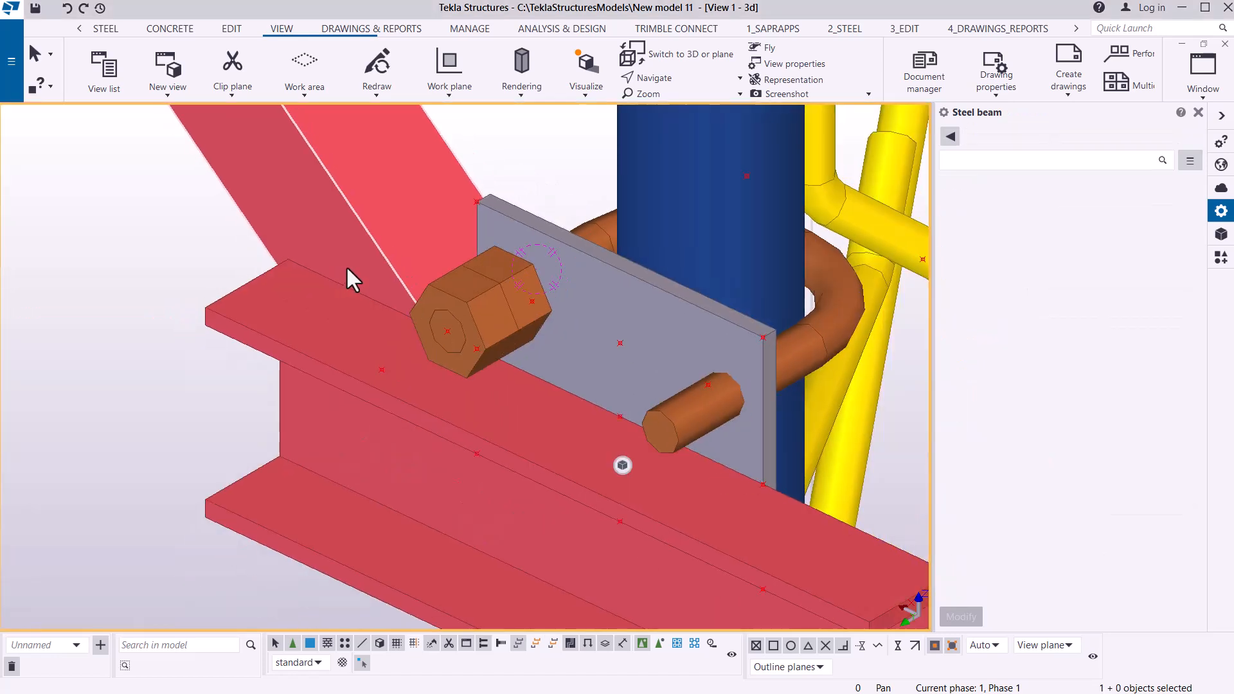
# Try to copy the two nuts onto the other end of the round bar, and undo the copy.
pyautogui.click(495, 297)
pyautogui.scroll(5, 508, 289)
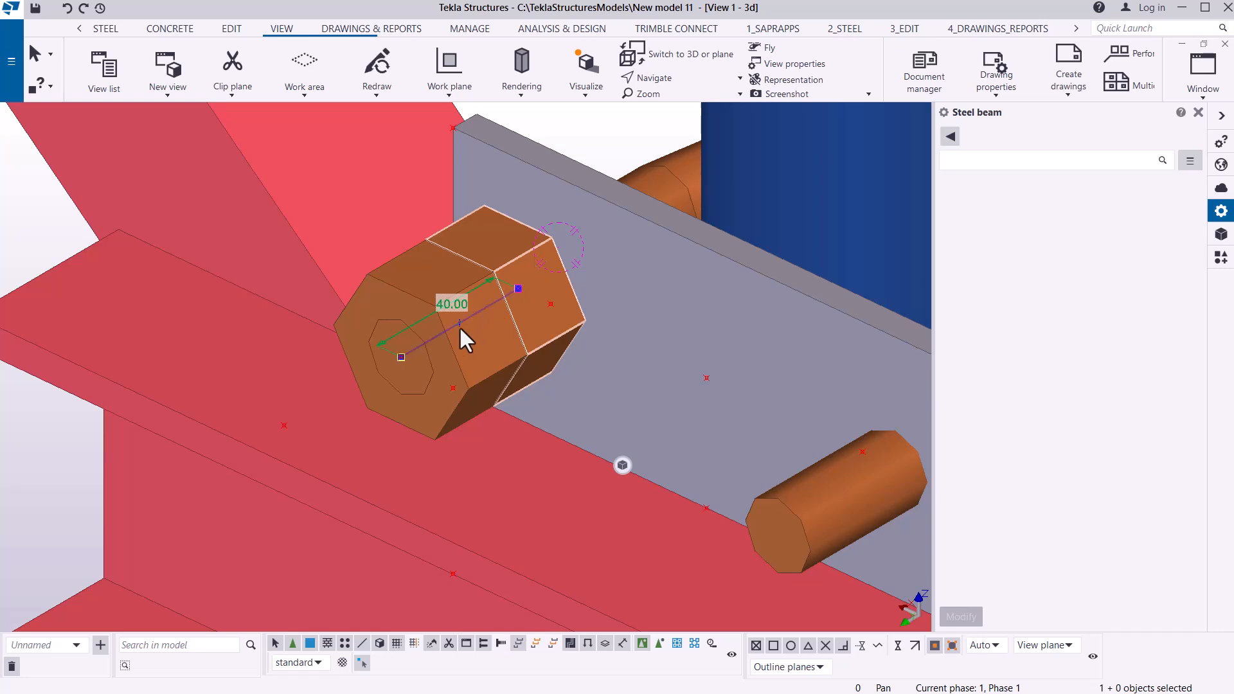
pyautogui.click(479, 353)
pyautogui.rightClick(480, 353)
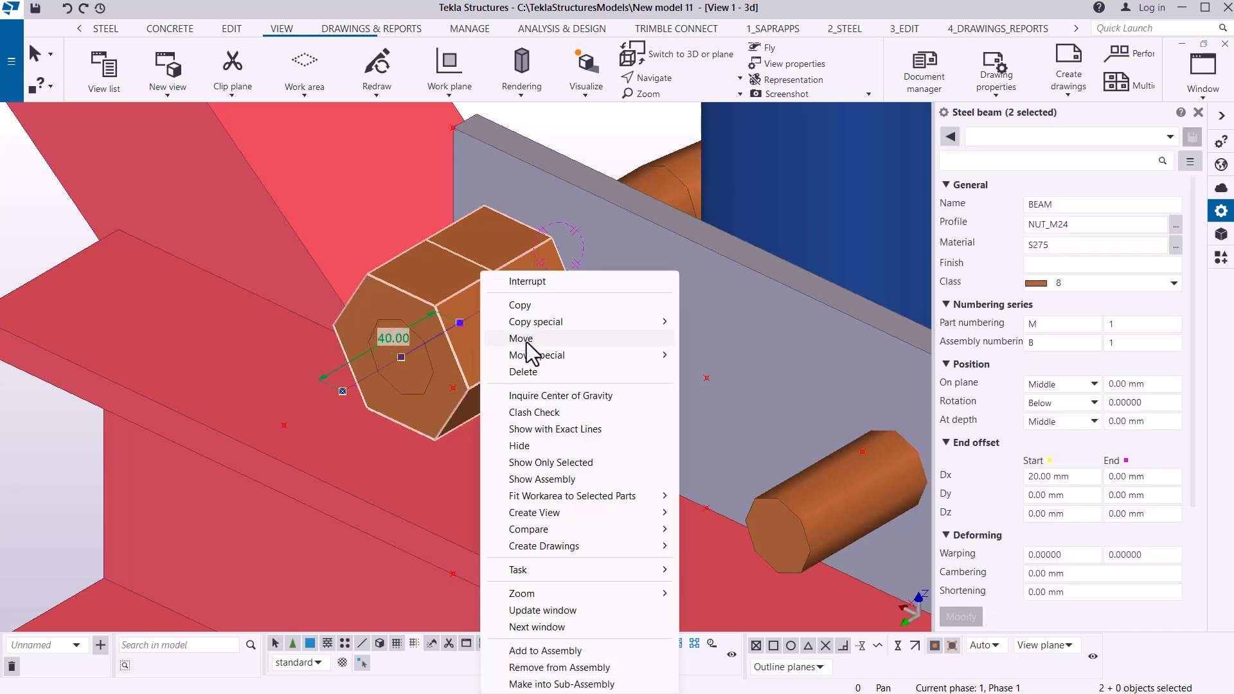
pyautogui.click(520, 306)
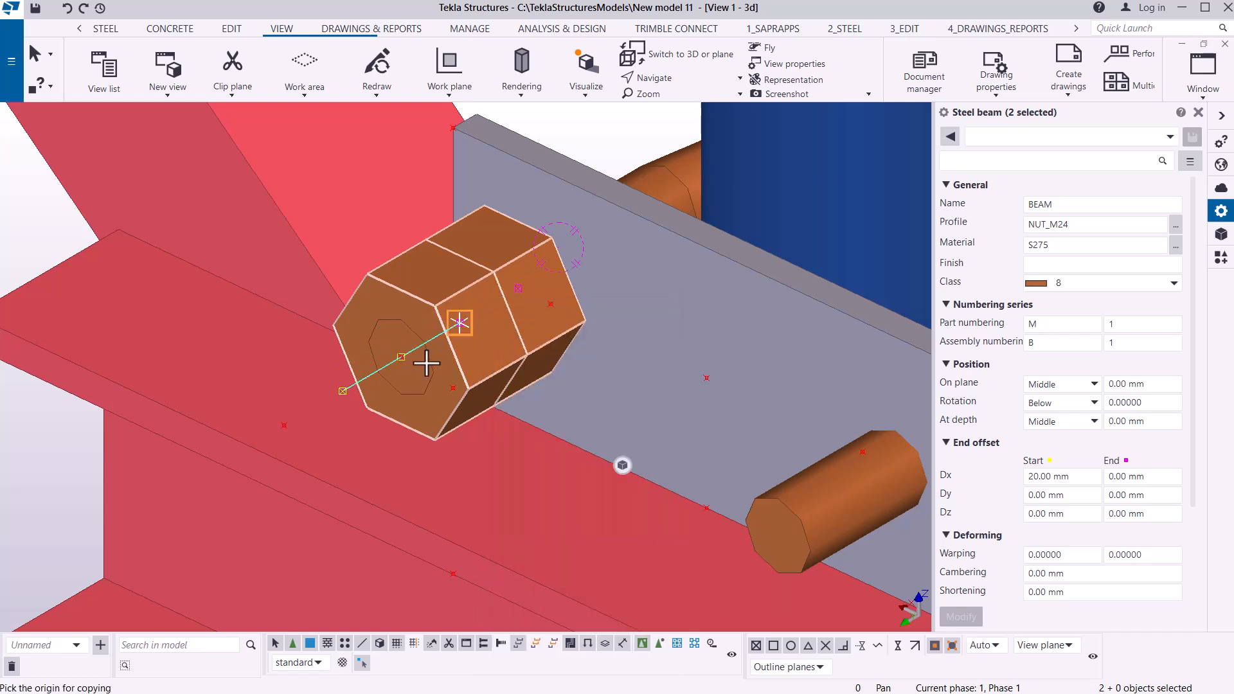
pyautogui.click(784, 535)
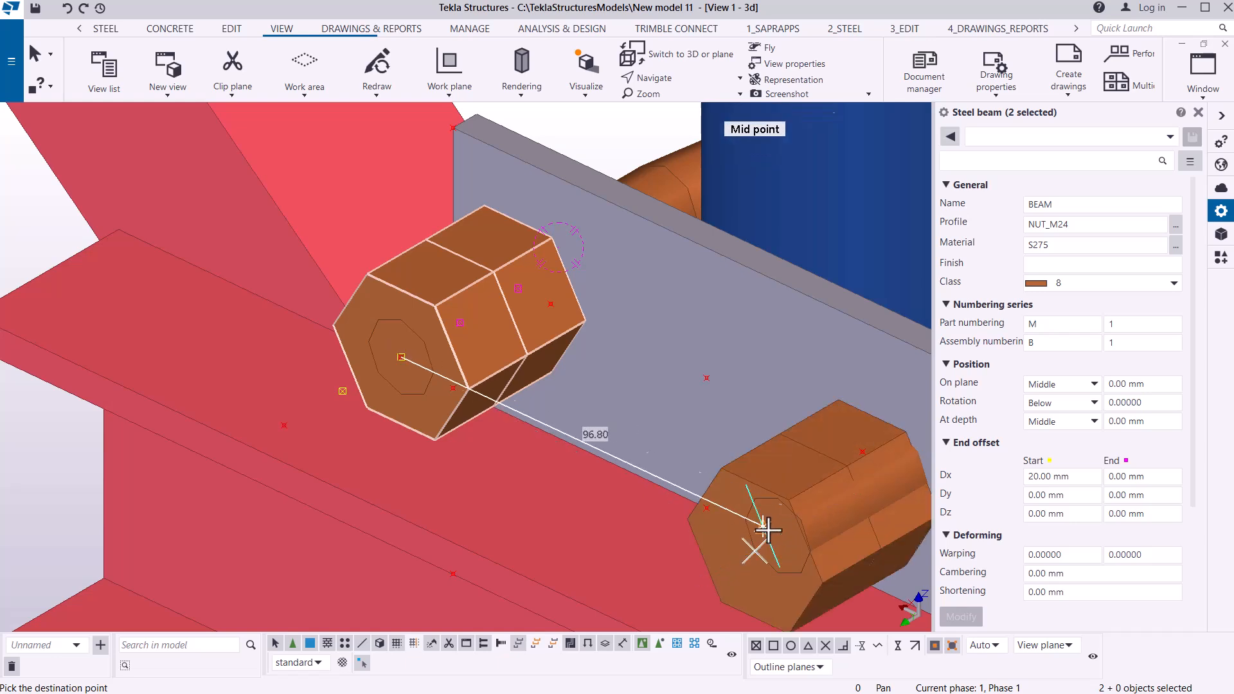
pyautogui.rightClick(535, 325)
pyautogui.click(579, 338)
pyautogui.scroll(-2, 464, 347)
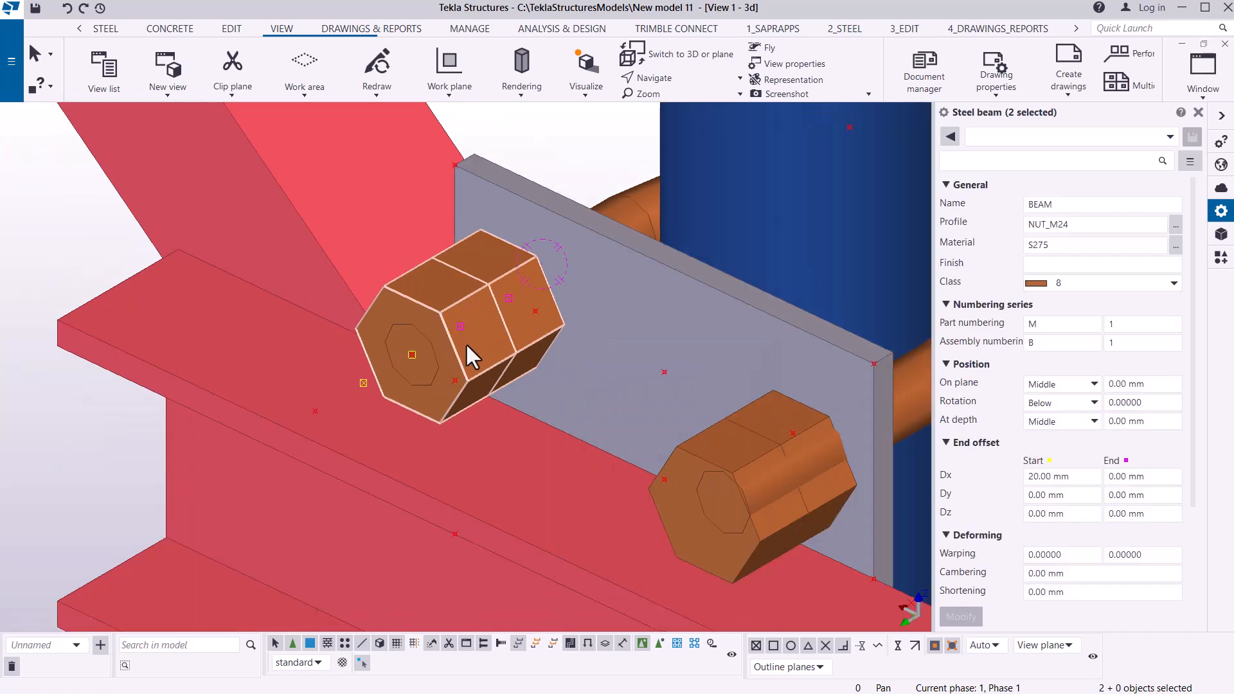
pyautogui.click(67, 9)
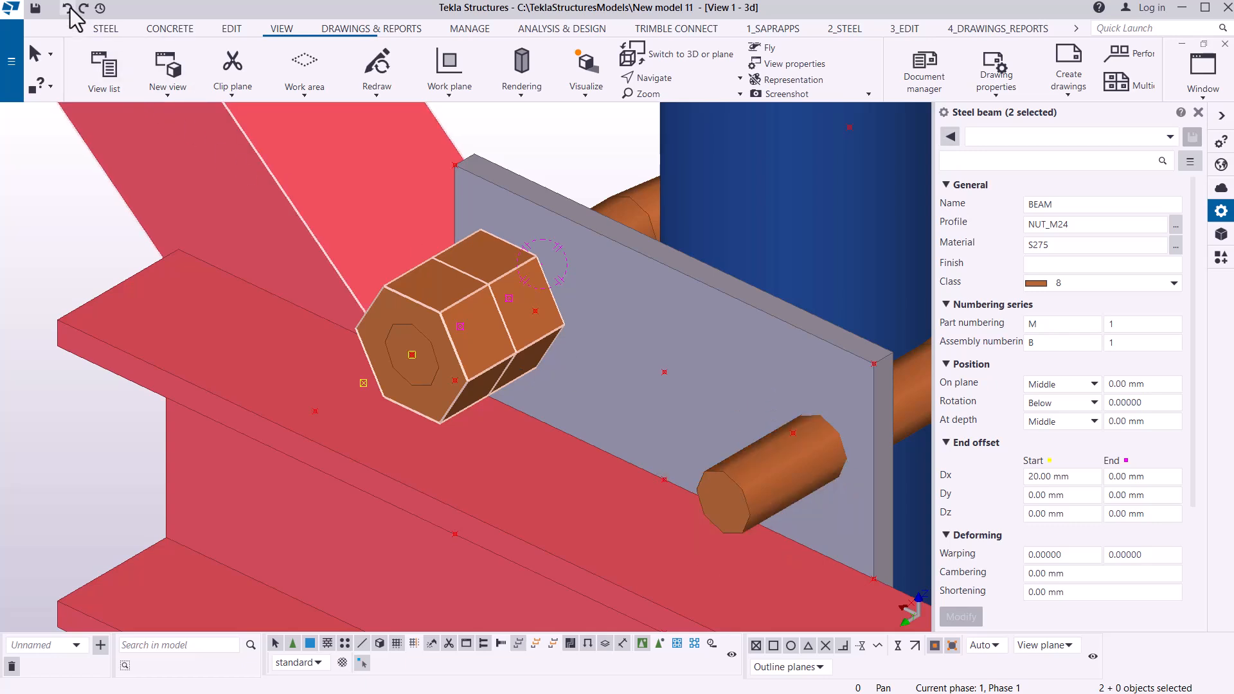
# Create 1 divided line point at the centre of the bar's free end face, between two opposite corners.
pyautogui.click(230, 29)
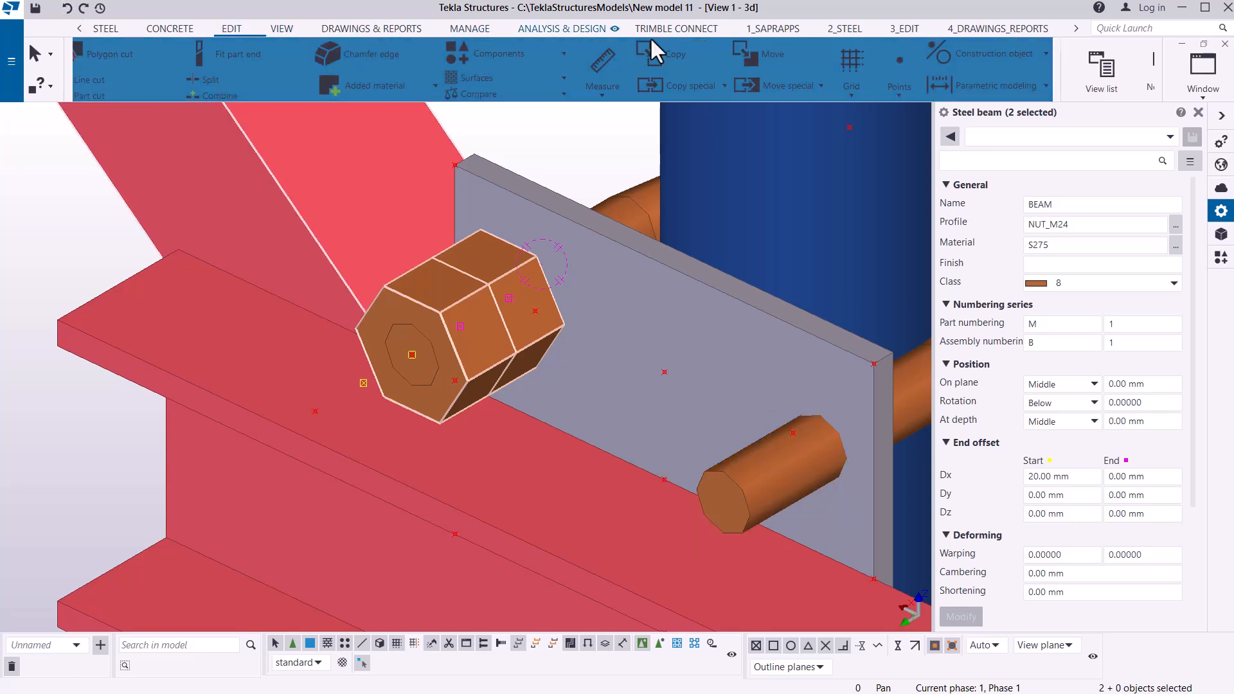
pyautogui.click(916, 94)
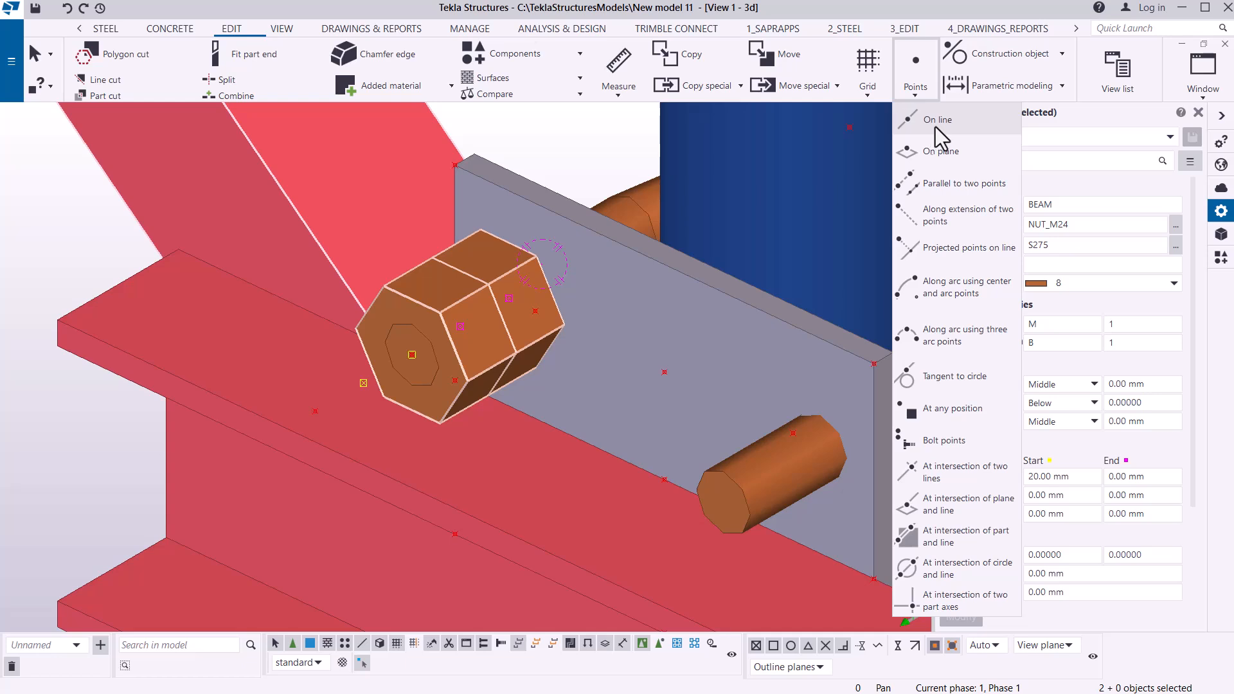
pyautogui.click(935, 122)
pyautogui.scroll(3, 731, 524)
pyautogui.scroll(4, 731, 526)
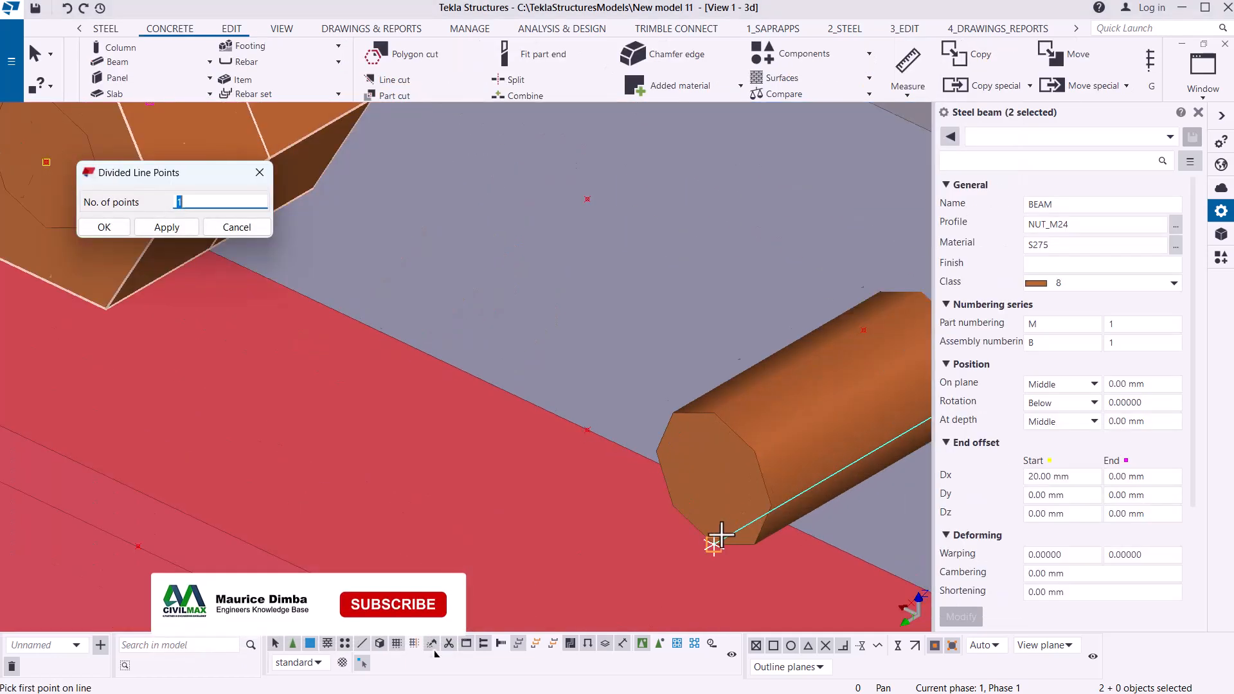
pyautogui.click(711, 355)
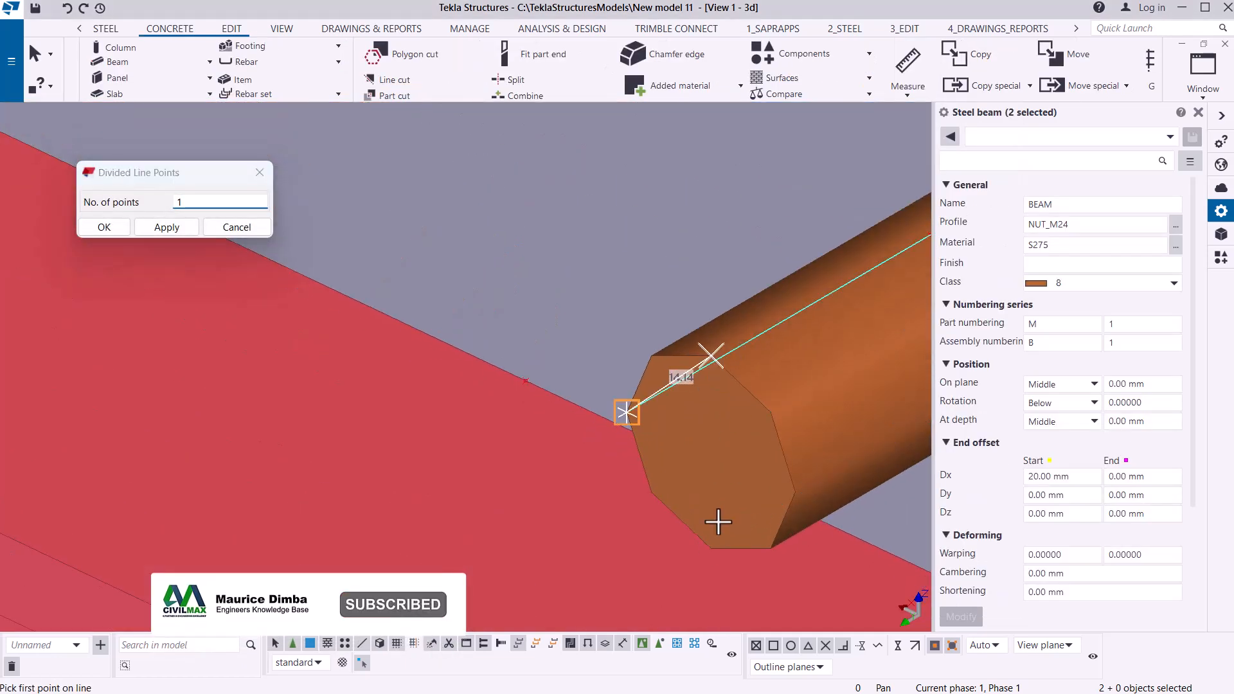
pyautogui.click(711, 546)
pyautogui.rightClick(765, 337)
pyautogui.click(772, 351)
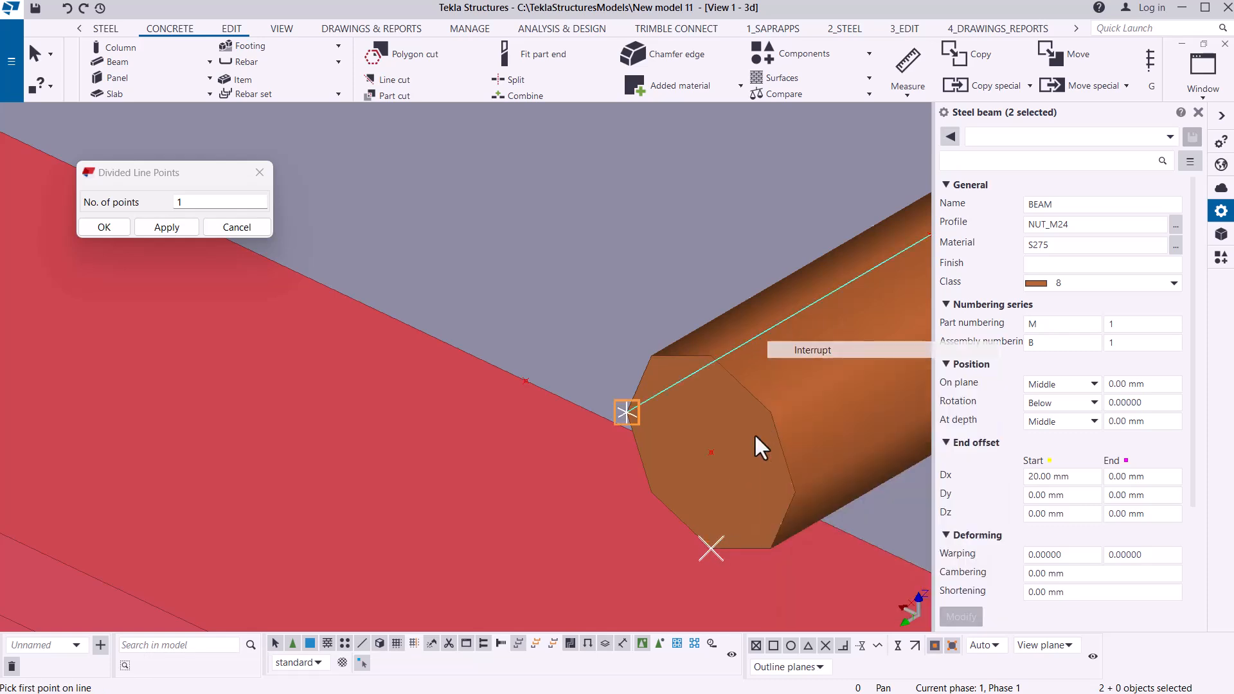
pyautogui.scroll(-6, 736, 478)
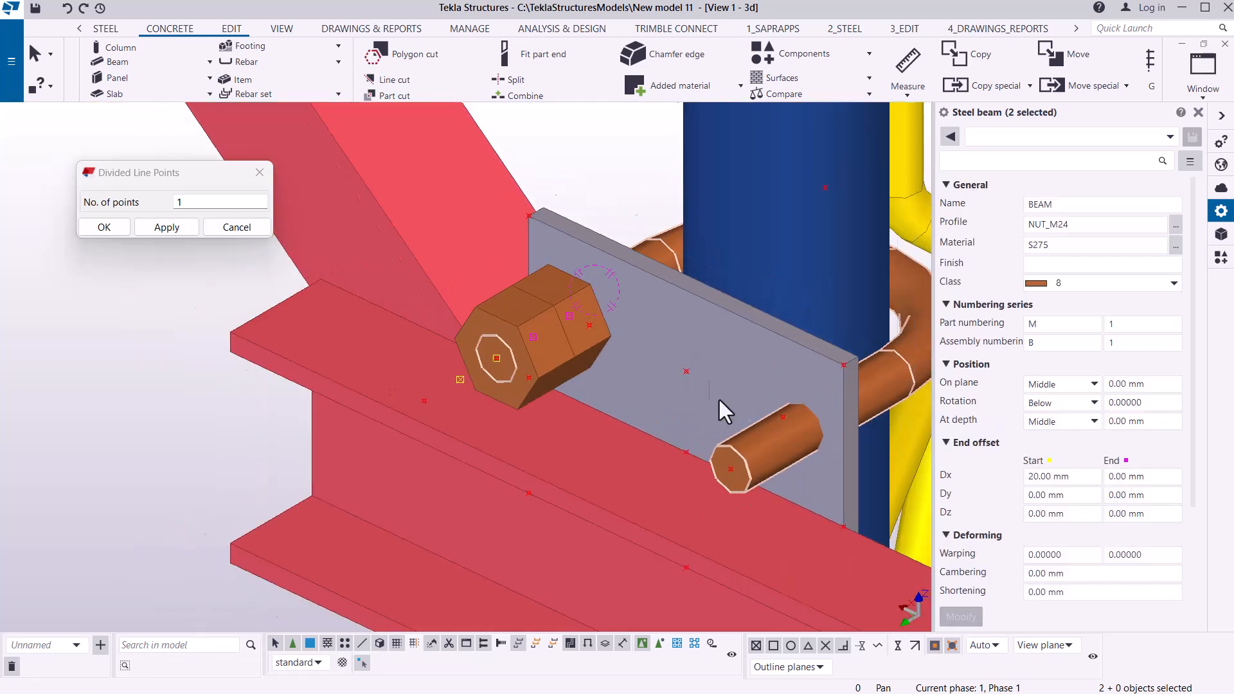
# Part-cut both hexagonal nuts using the bent round bar as the cutting part.
pyautogui.click(601, 325)
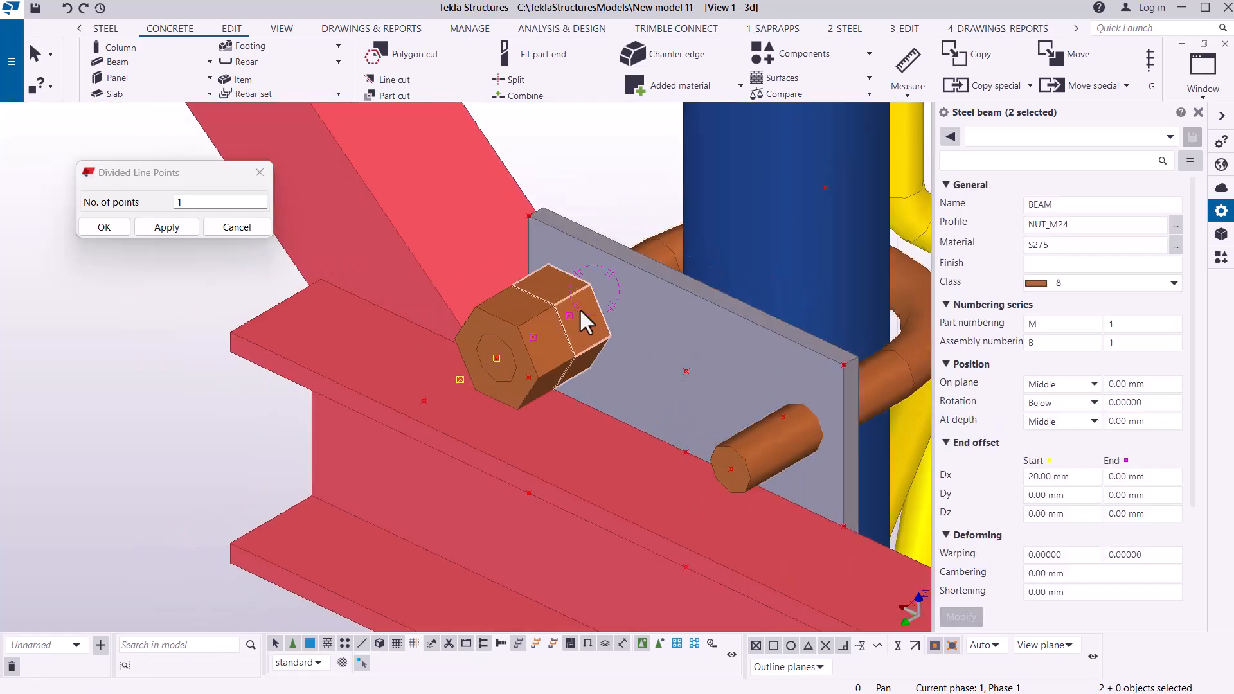
pyautogui.click(549, 345)
pyautogui.click(632, 199)
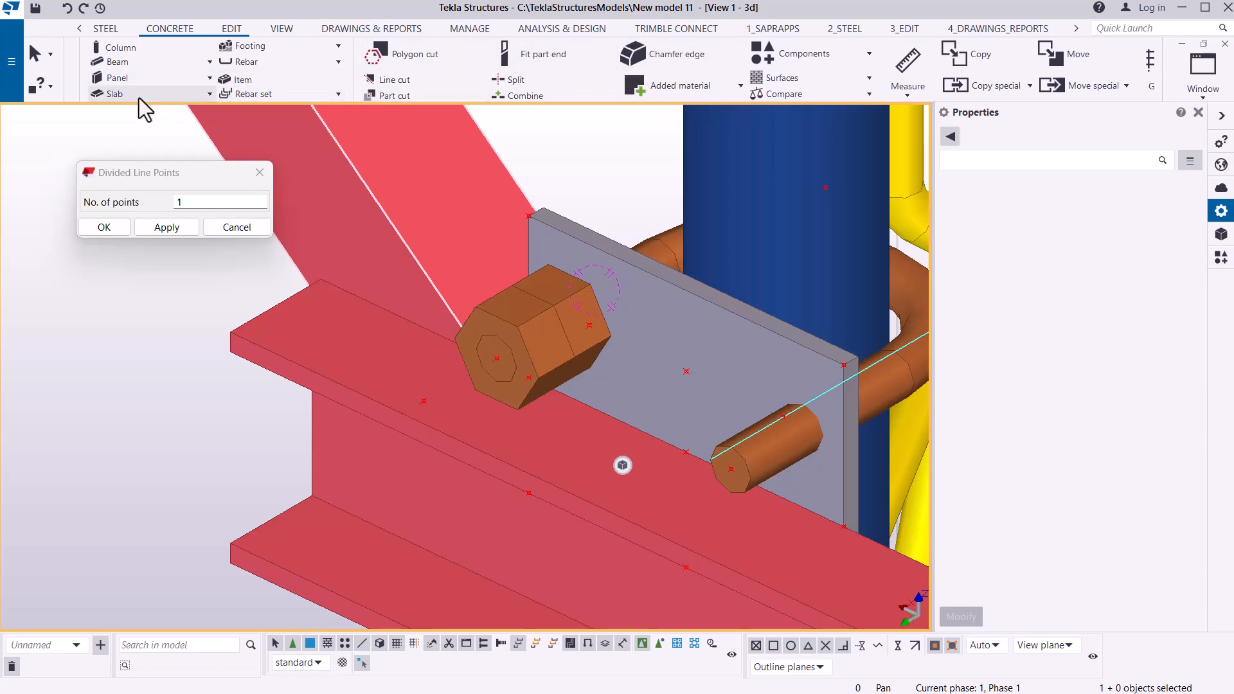
pyautogui.click(233, 28)
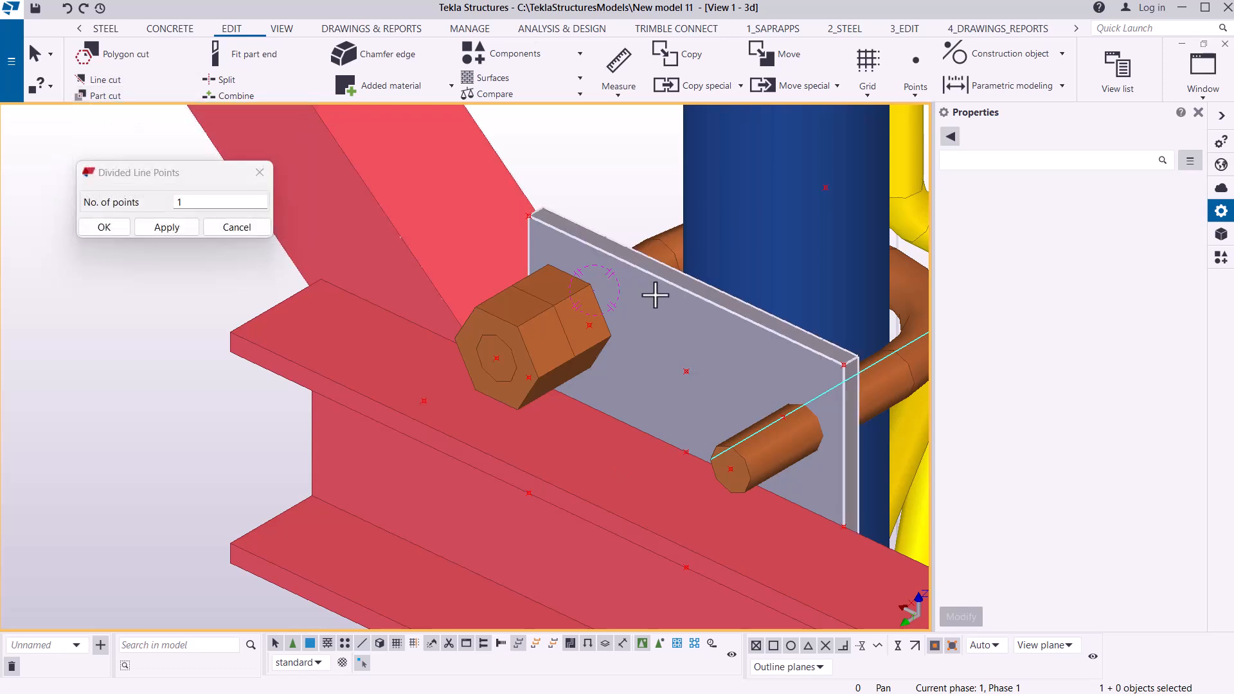
pyautogui.scroll(1, 547, 339)
pyautogui.click(534, 334)
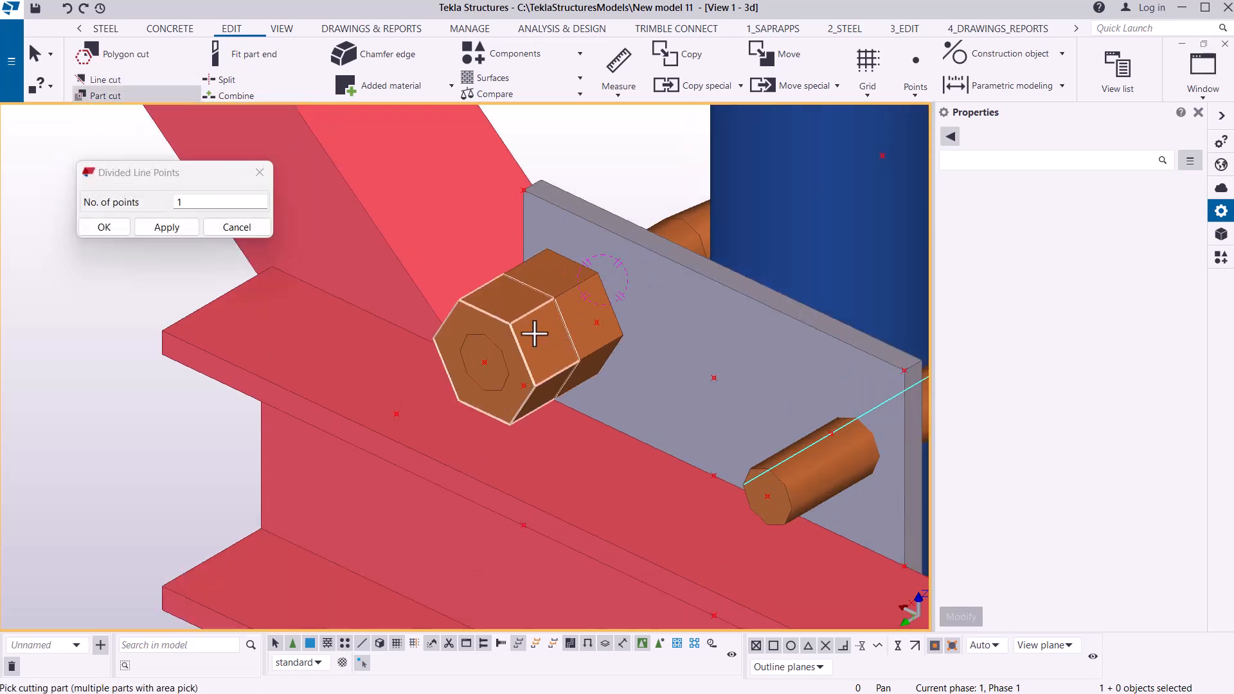
pyautogui.click(681, 224)
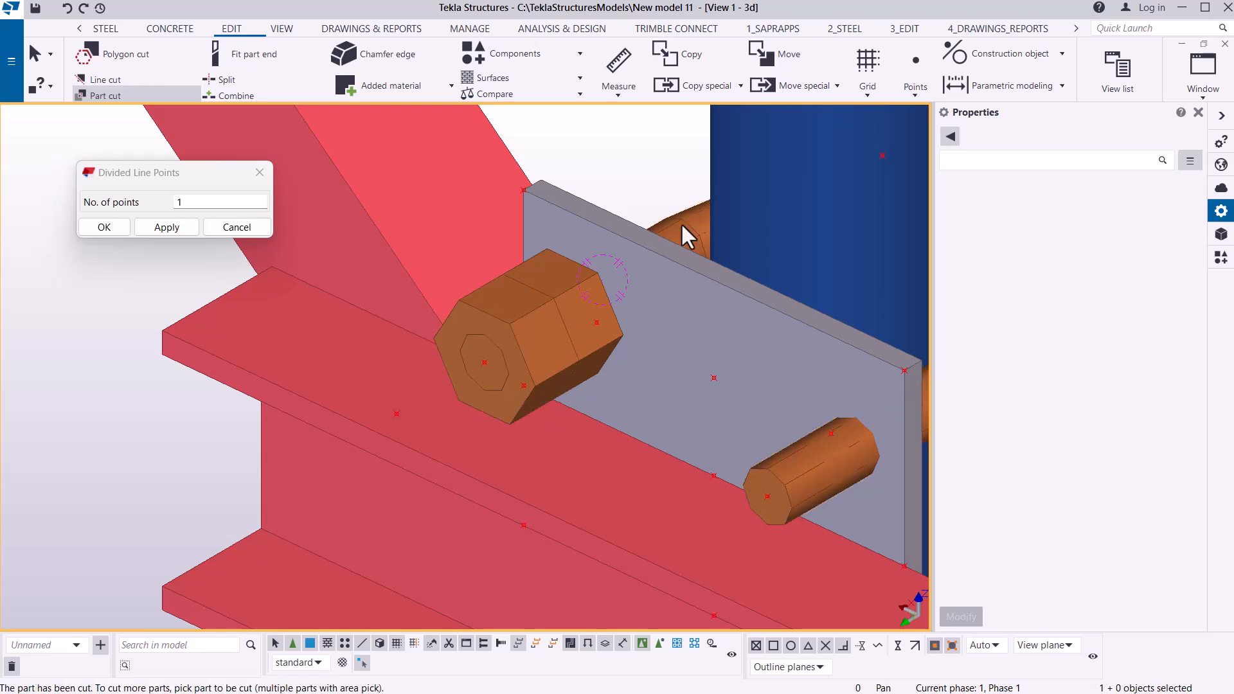
pyautogui.click(686, 228)
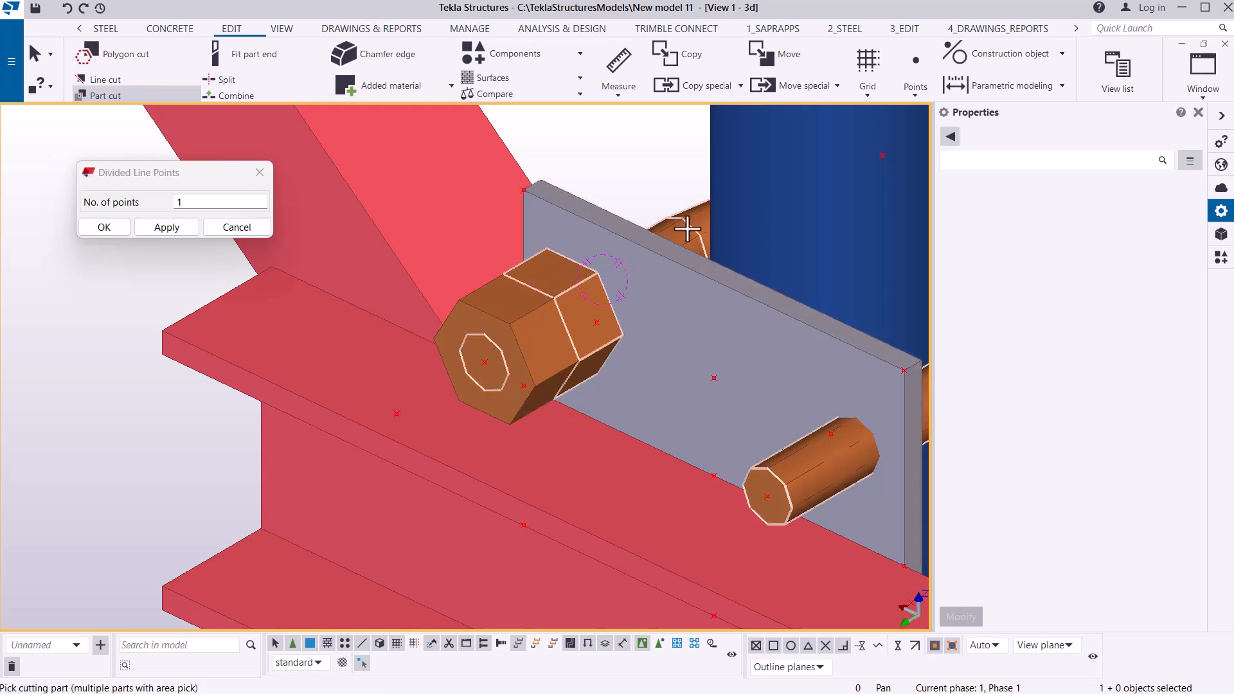
pyautogui.click(688, 230)
pyautogui.rightClick(617, 163)
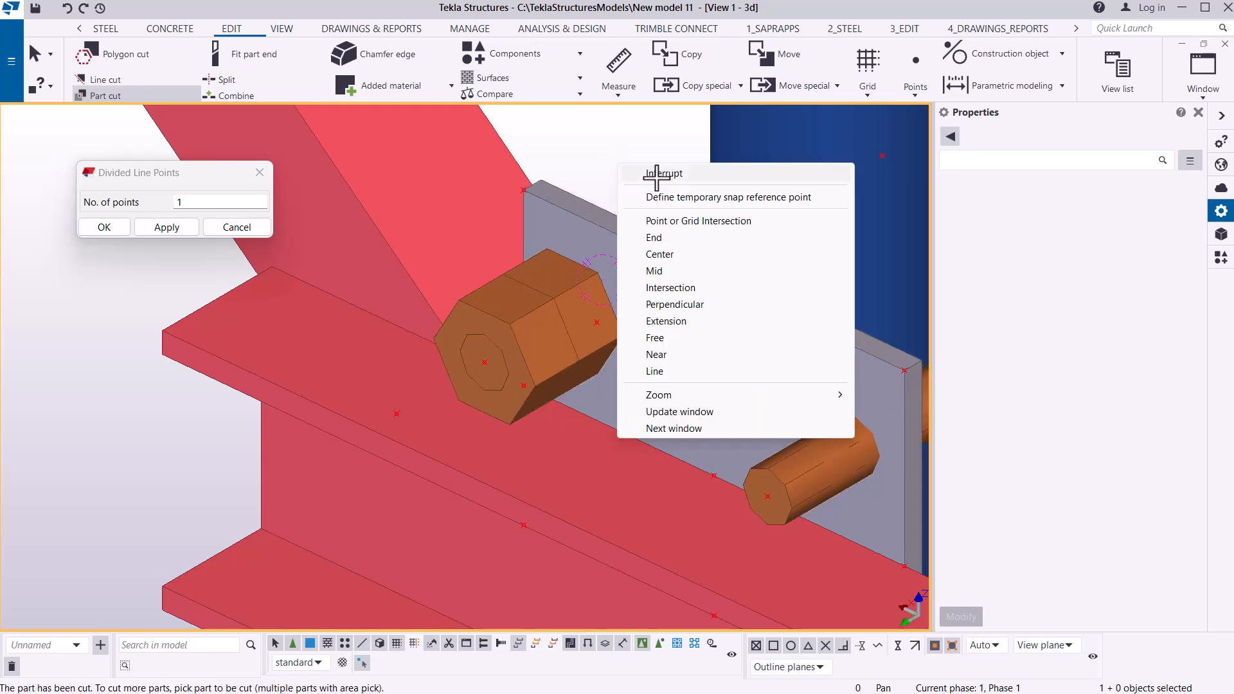
pyautogui.click(662, 173)
# Copy the two cut nuts from the centre of their bar end to the centre point on the bar's other end.
pyautogui.scroll(4, 512, 342)
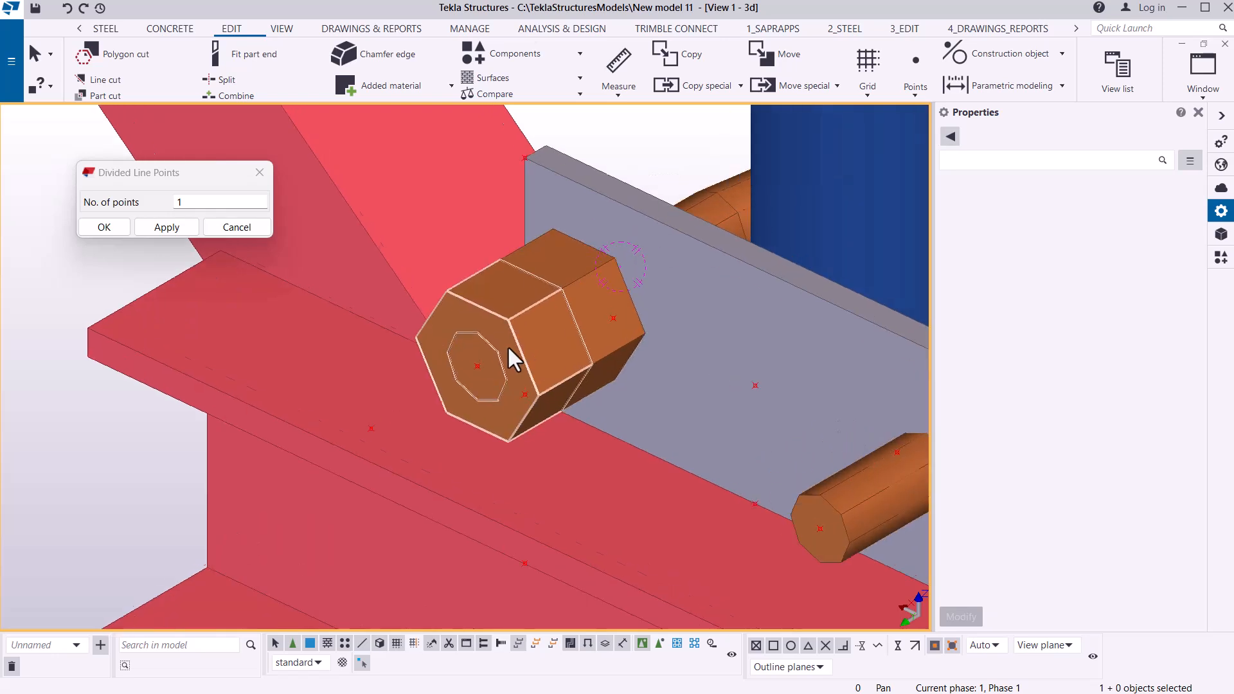
pyautogui.scroll(-5, 490, 330)
pyautogui.scroll(4, 601, 324)
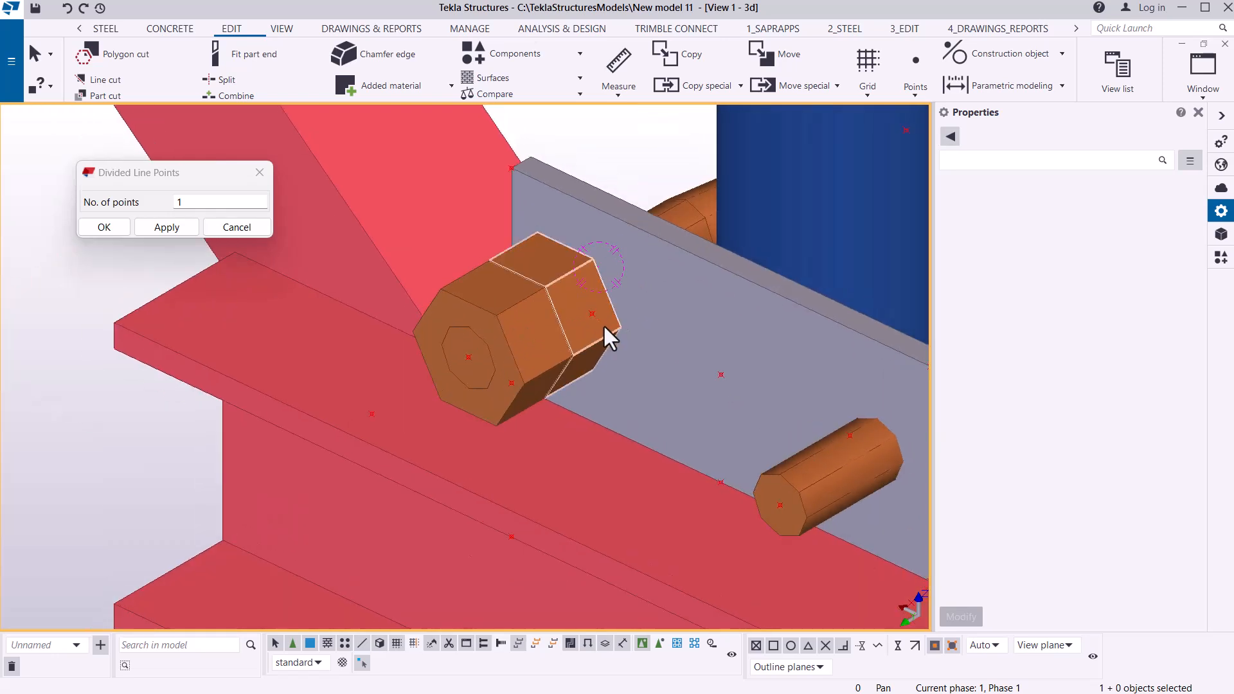
pyautogui.click(586, 309)
pyautogui.keyDown('ctrl'); pyautogui.click(592, 265); pyautogui.keyUp('ctrl')
pyautogui.keyDown('ctrl'); pyautogui.click(484, 289); pyautogui.keyUp('ctrl')
pyautogui.rightClick(484, 289)
pyautogui.click(526, 326)
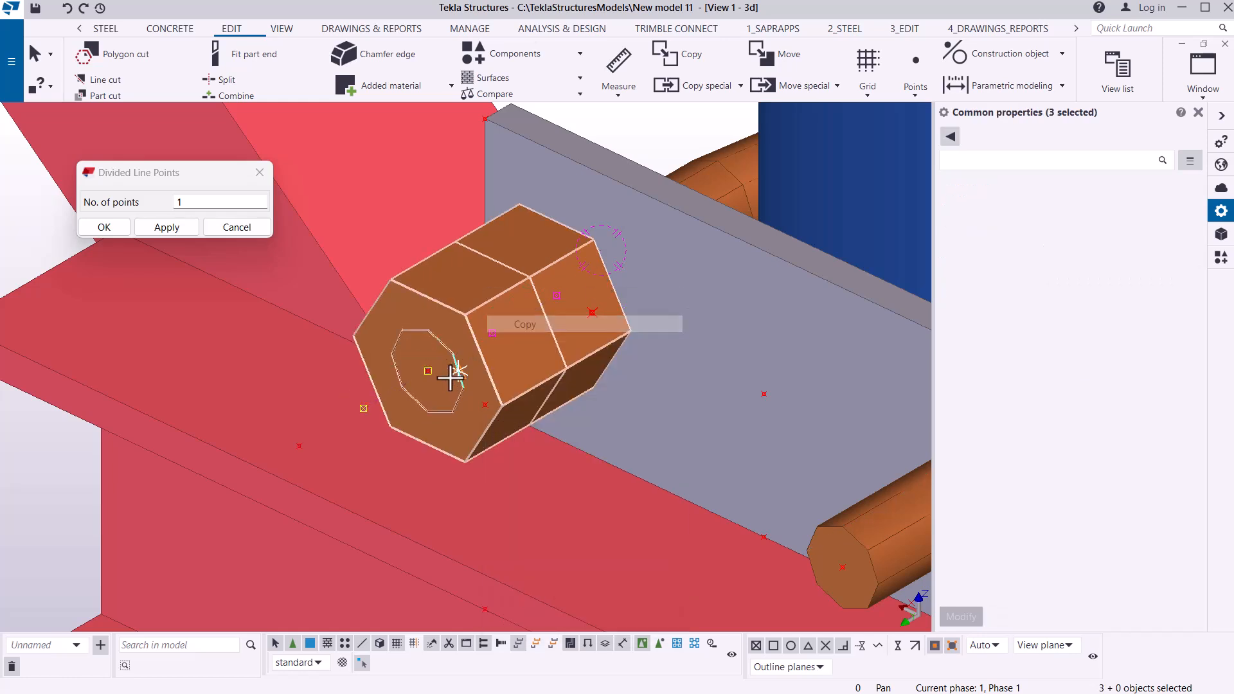
pyautogui.click(844, 569)
pyautogui.scroll(-3, 558, 345)
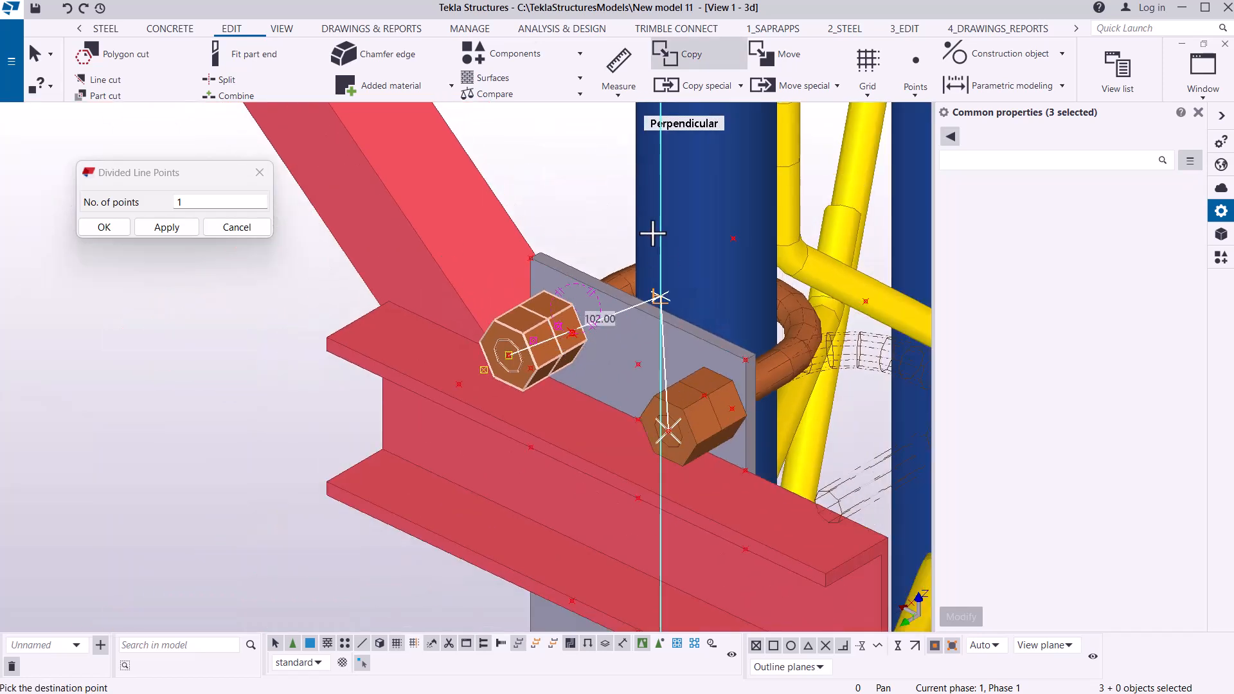
pyautogui.rightClick(569, 174)
pyautogui.click(574, 183)
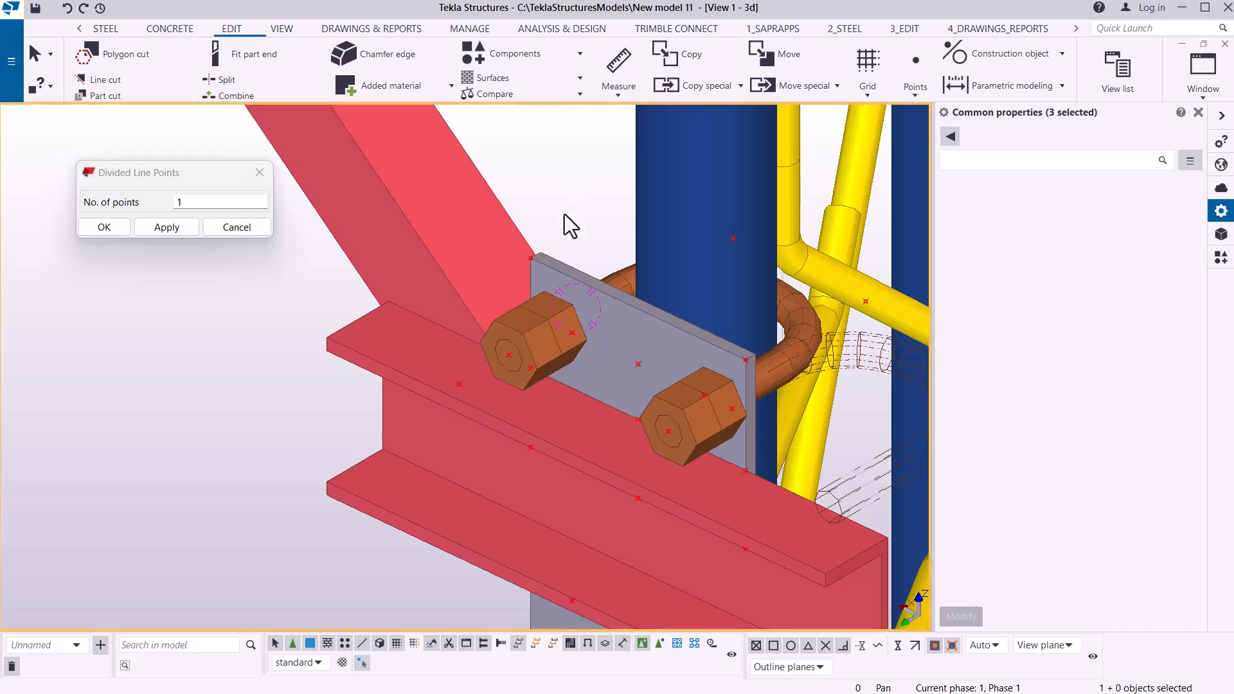
pyautogui.scroll(-2, 573, 219)
pyautogui.scroll(4, 639, 405)
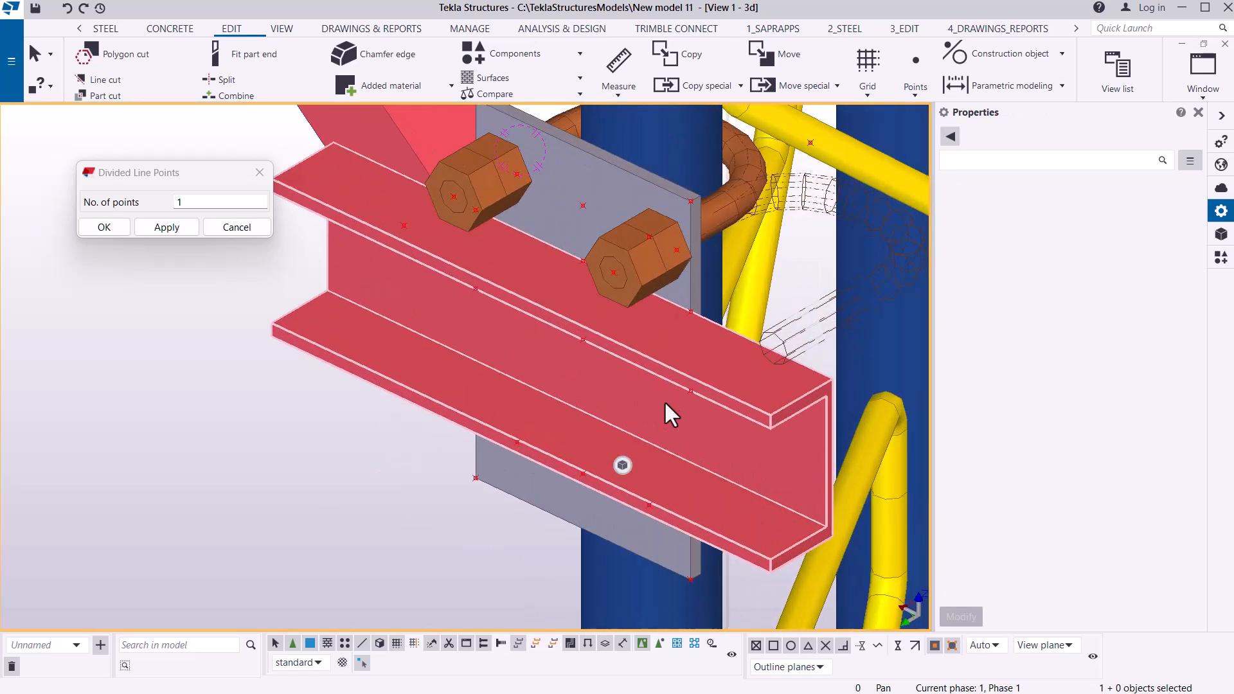
pyautogui.scroll(2, 669, 236)
pyautogui.scroll(-2, 688, 402)
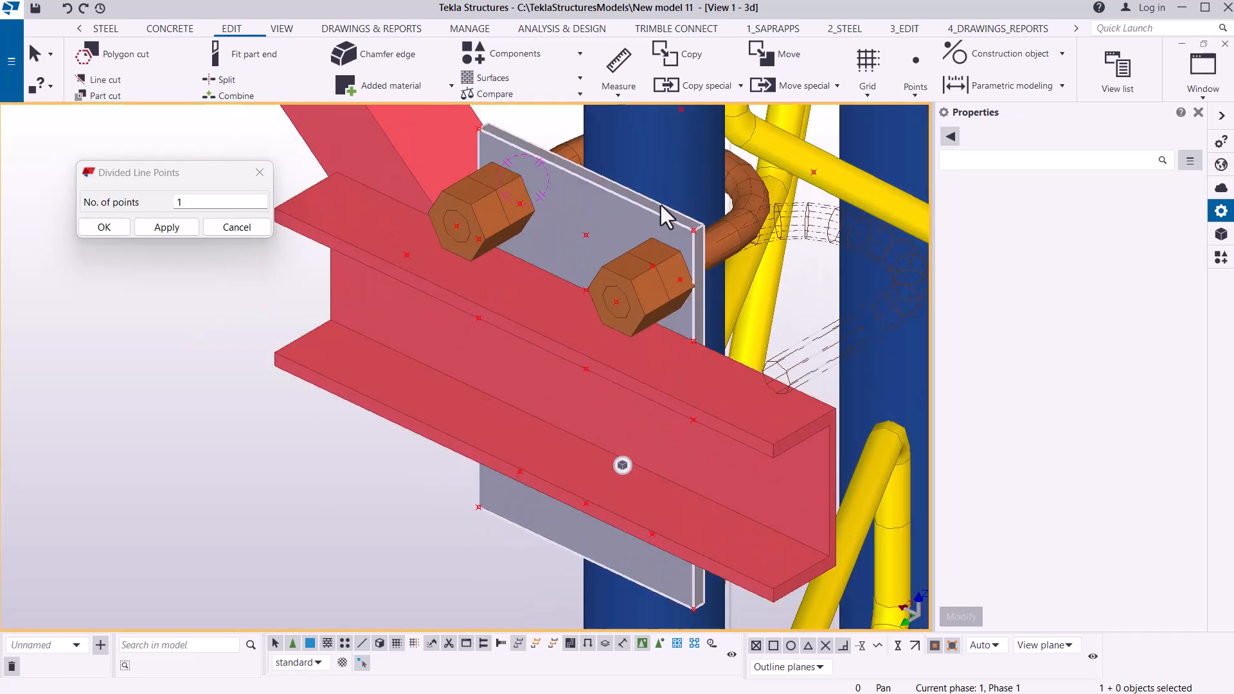
# Copy the bent round bar and its four cut nuts 170 mm down, from the plate's upper centre point to its lower centre point.
pyautogui.scroll(3, 552, 141)
pyautogui.click(612, 156)
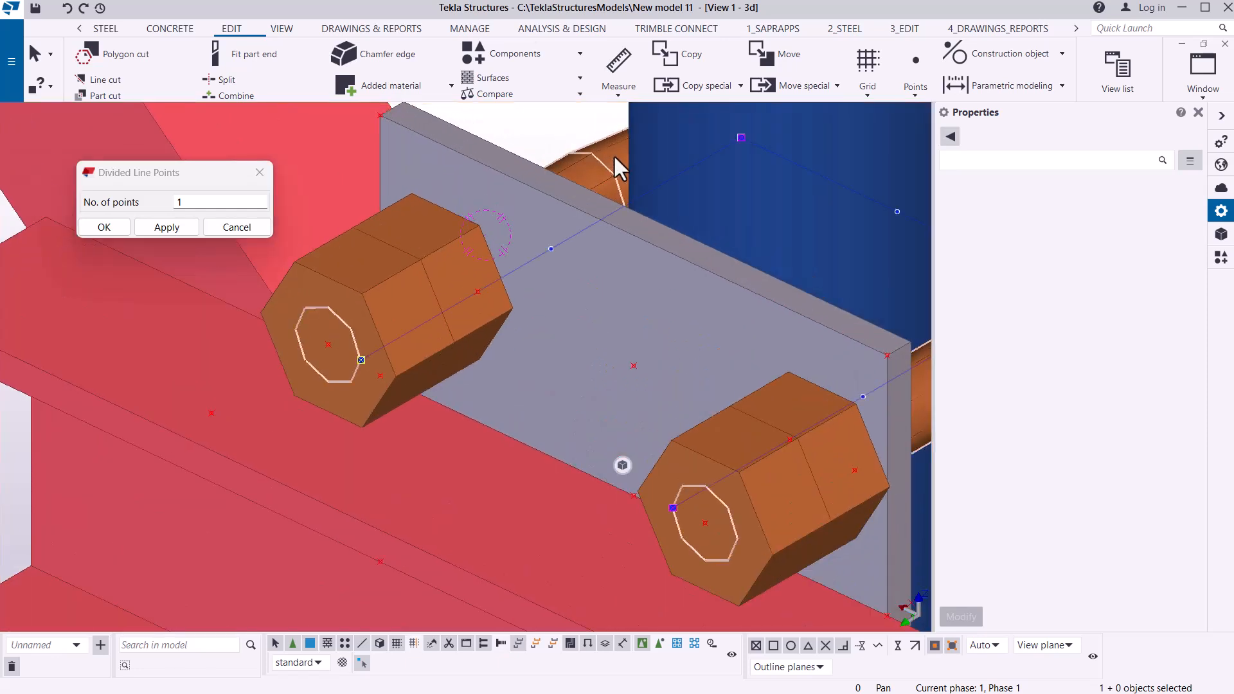
pyautogui.keyDown('ctrl'); pyautogui.click(368, 267); pyautogui.keyUp('ctrl')
pyautogui.keyDown('ctrl'); pyautogui.click(790, 406); pyautogui.keyUp('ctrl')
pyautogui.keyDown('ctrl'); pyautogui.click(734, 443); pyautogui.keyUp('ctrl')
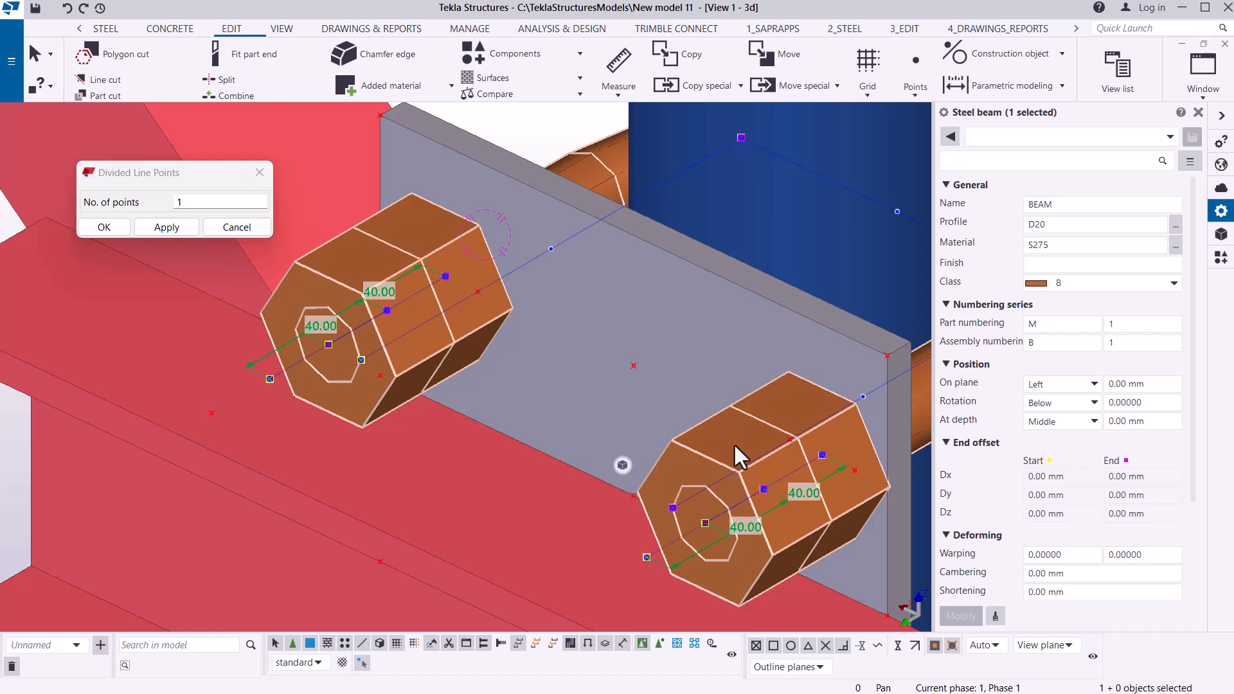
pyautogui.rightClick(734, 443)
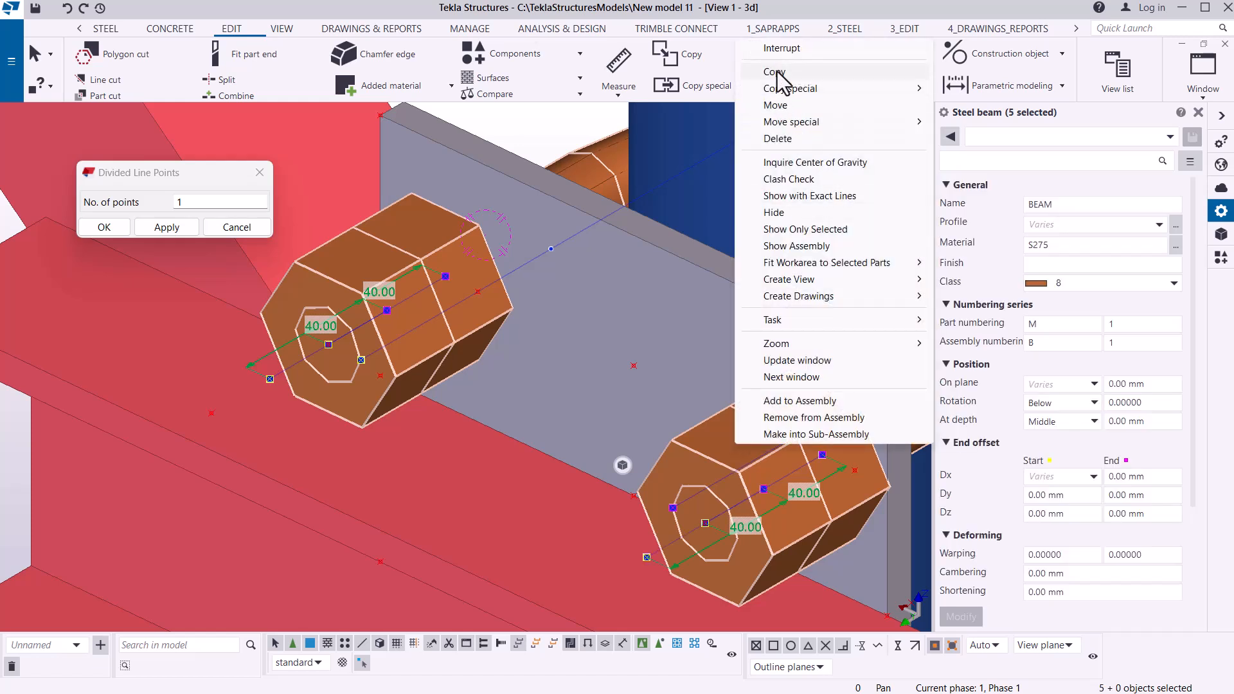
pyautogui.click(778, 73)
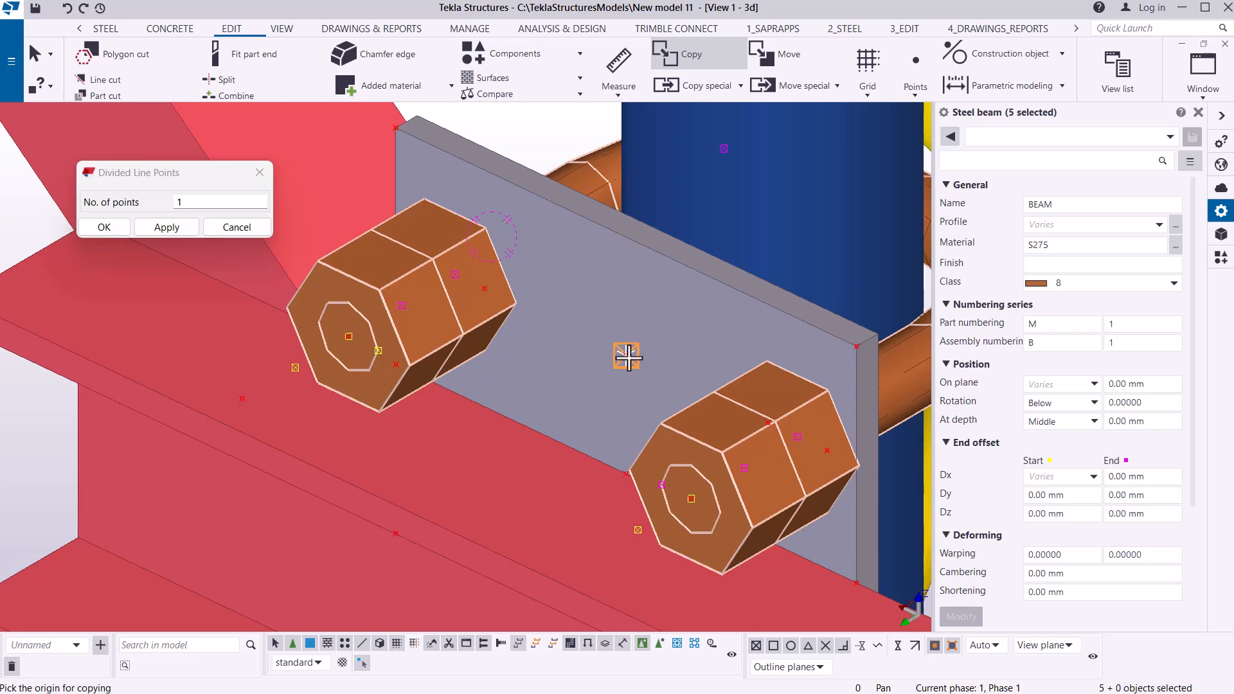
pyautogui.click(684, 272)
pyautogui.scroll(-5, 685, 272)
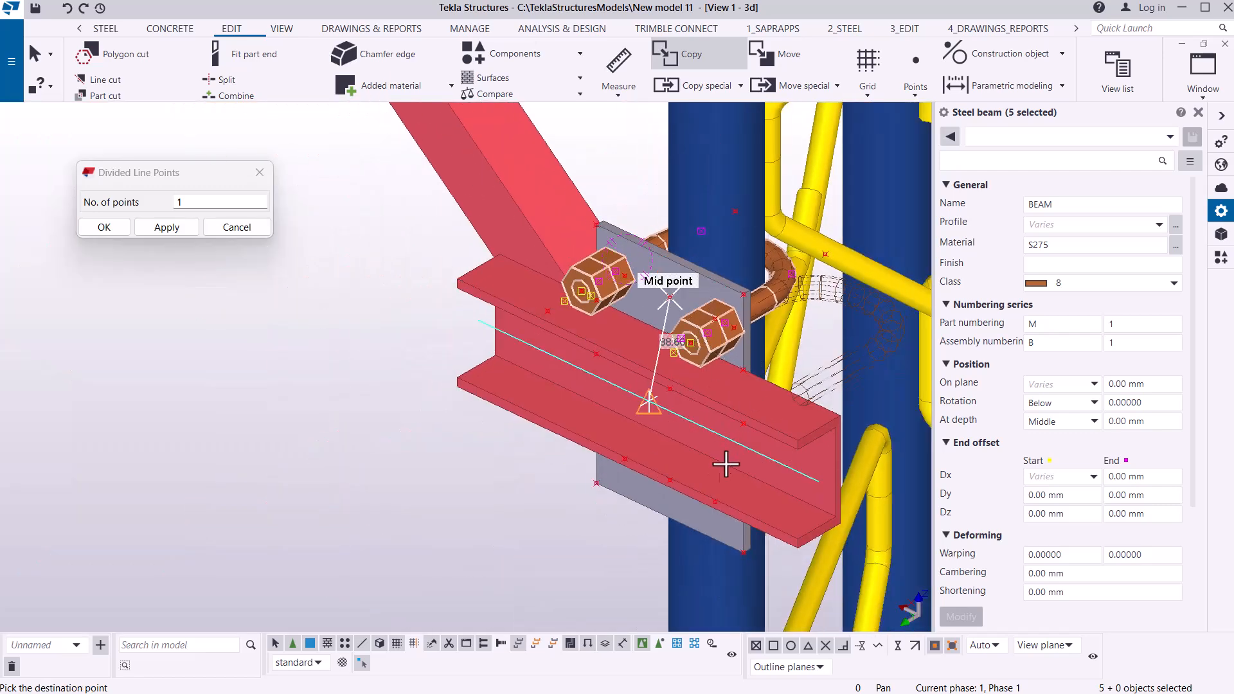
pyautogui.click(661, 482)
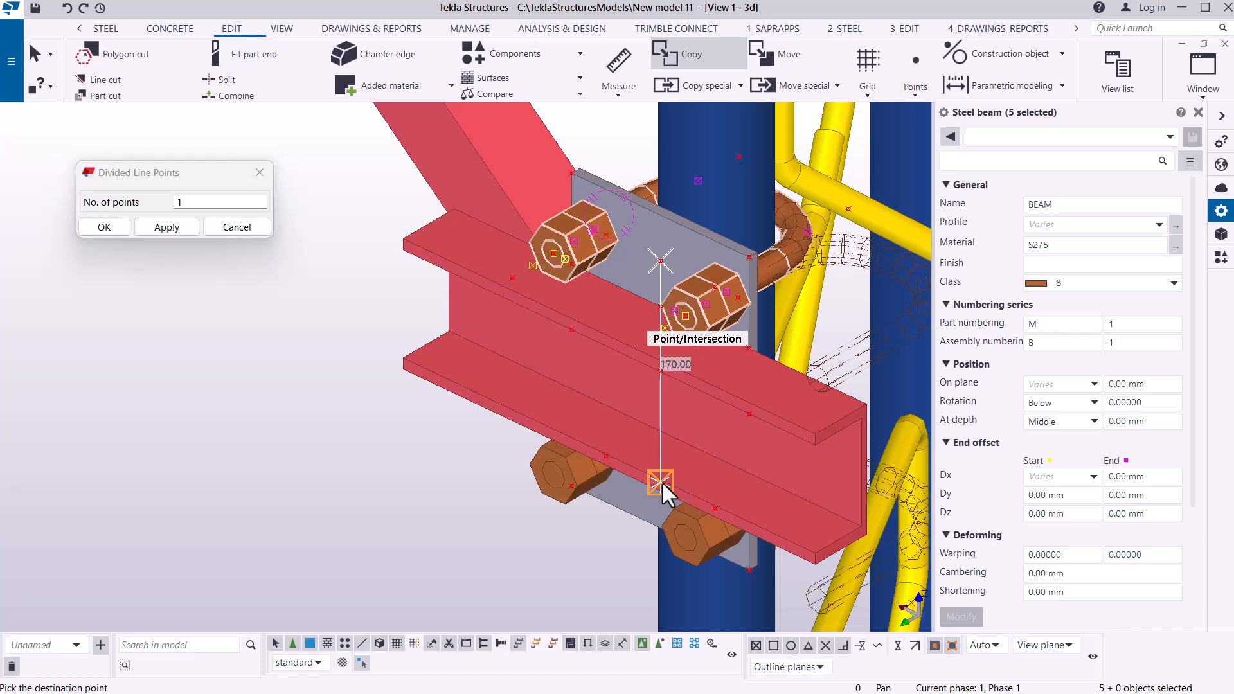
pyautogui.rightClick(688, 449)
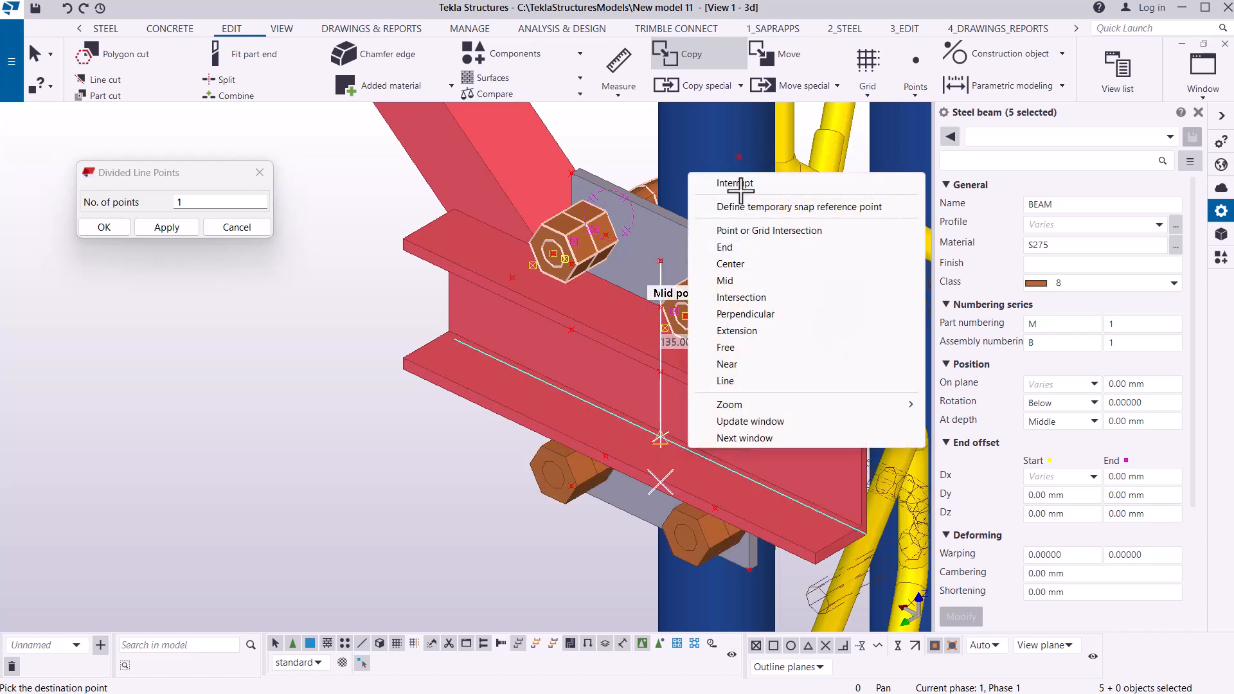
pyautogui.click(740, 185)
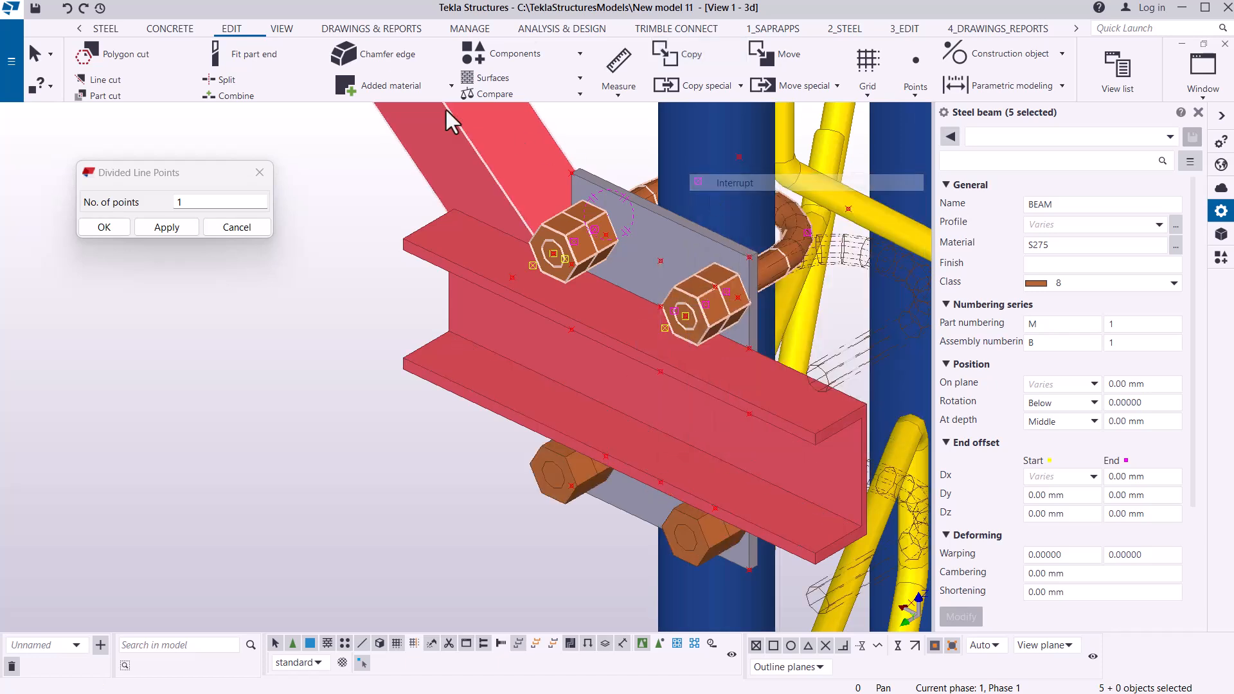
# Examine both bent bars and their nuts at the plate and red beam connection from opposite sides.
pyautogui.click(282, 30)
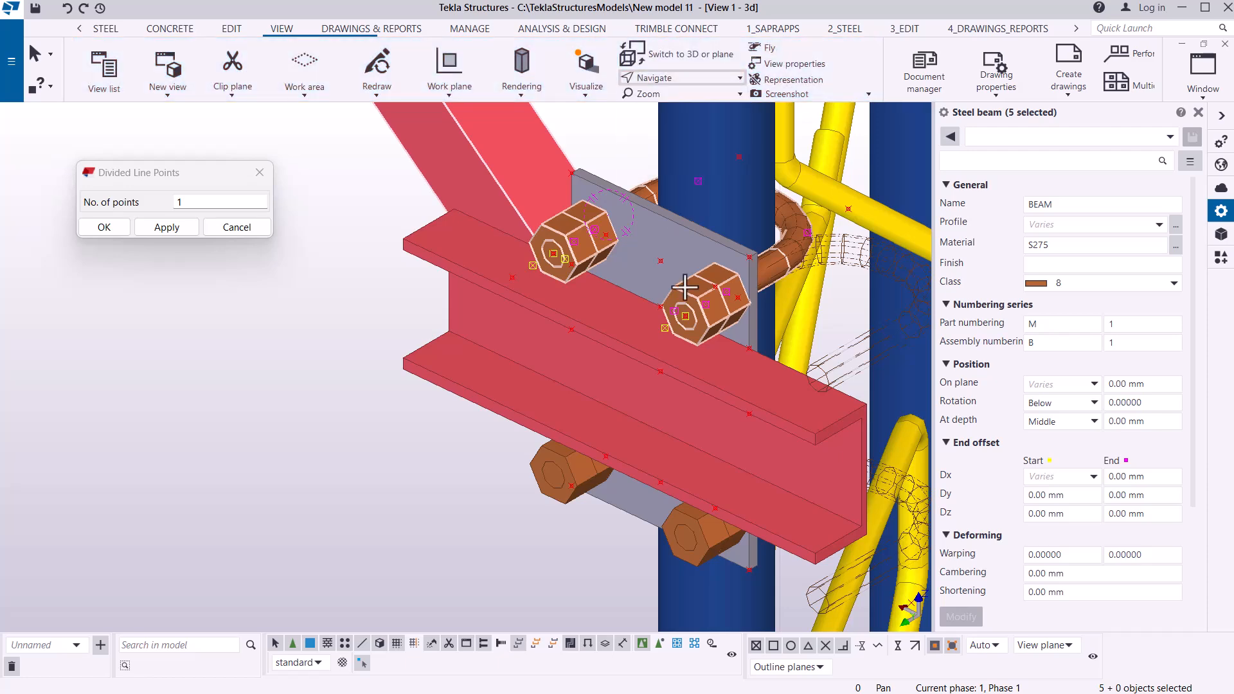
pyautogui.keyDown('ctrl'); pyautogui.moveTo(681, 409); pyautogui.dragTo(931, 375, button='middle'); pyautogui.keyUp('ctrl')
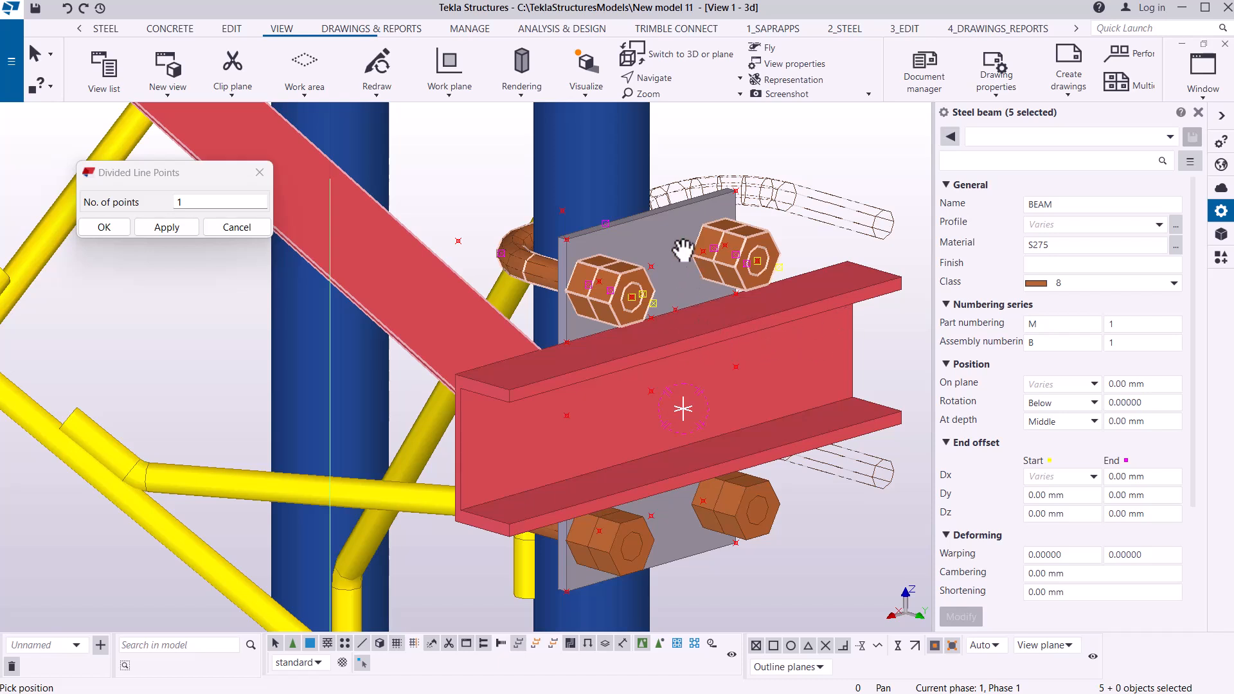
pyautogui.rightClick(768, 152)
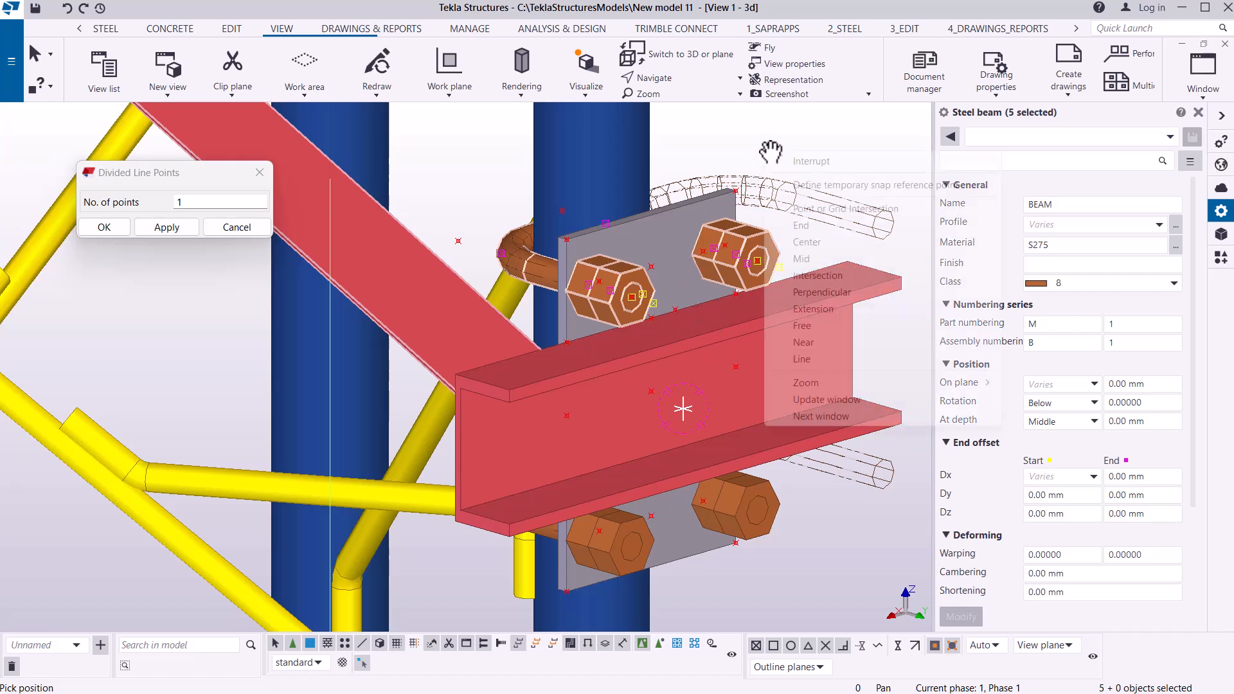
pyautogui.click(814, 160)
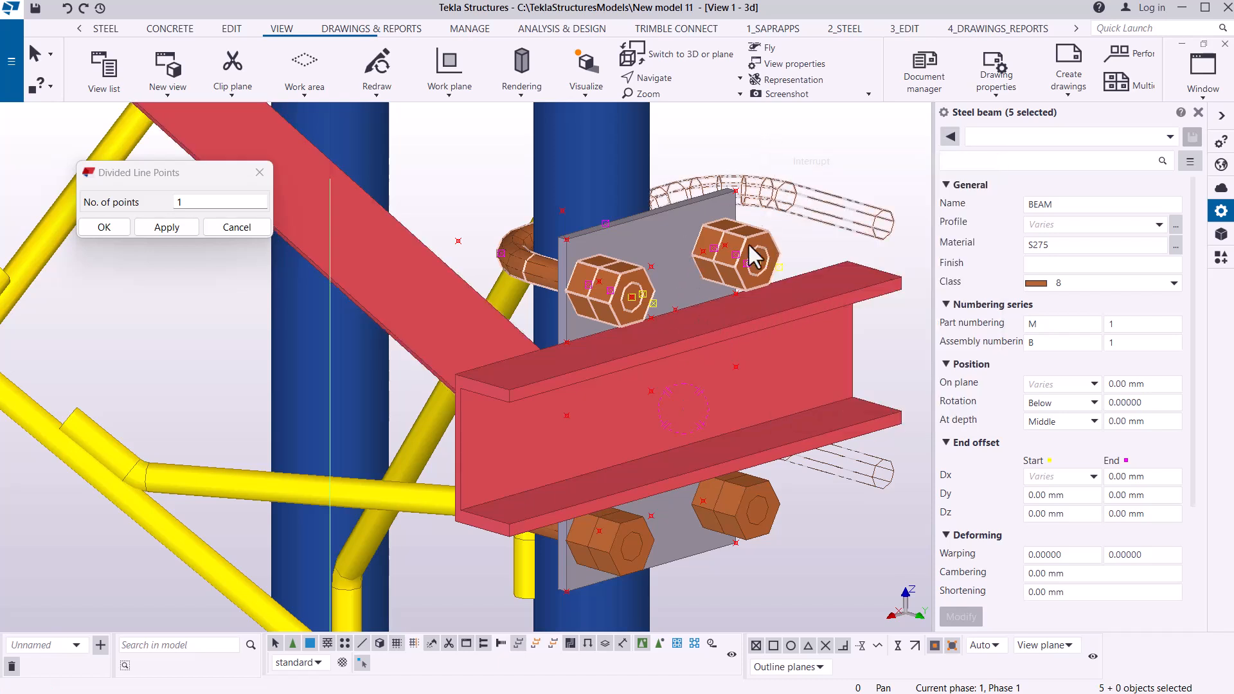
pyautogui.click(684, 79)
pyautogui.moveTo(676, 309); pyautogui.dragTo(876, 360)
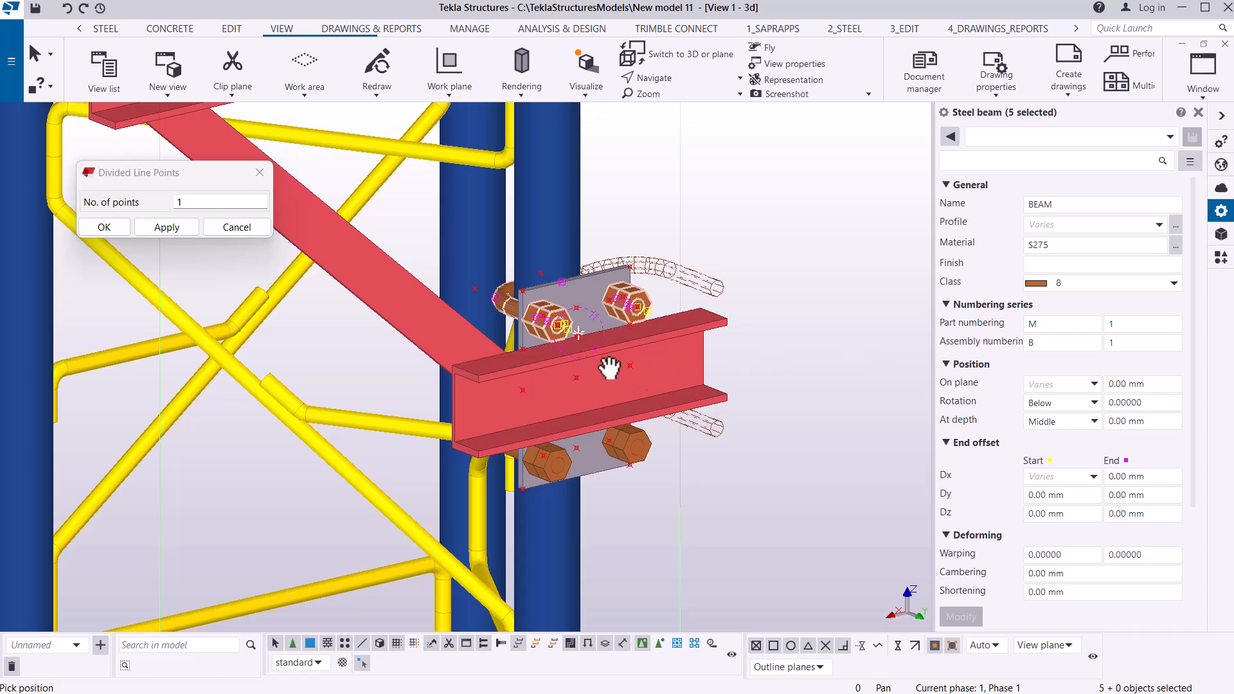
pyautogui.scroll(4, 508, 330)
pyautogui.keyDown('ctrl'); pyautogui.moveTo(714, 363); pyautogui.dragTo(536, 370, button='middle'); pyautogui.keyUp('ctrl')
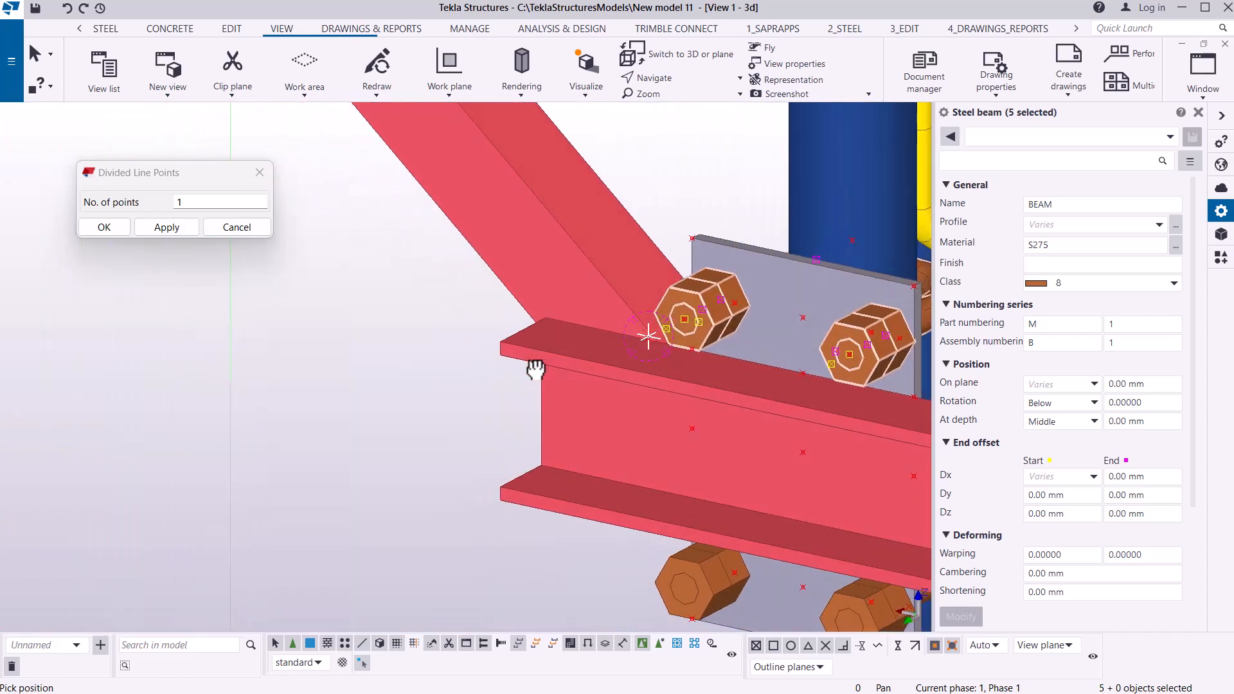
pyautogui.scroll(-3, 489, 347)
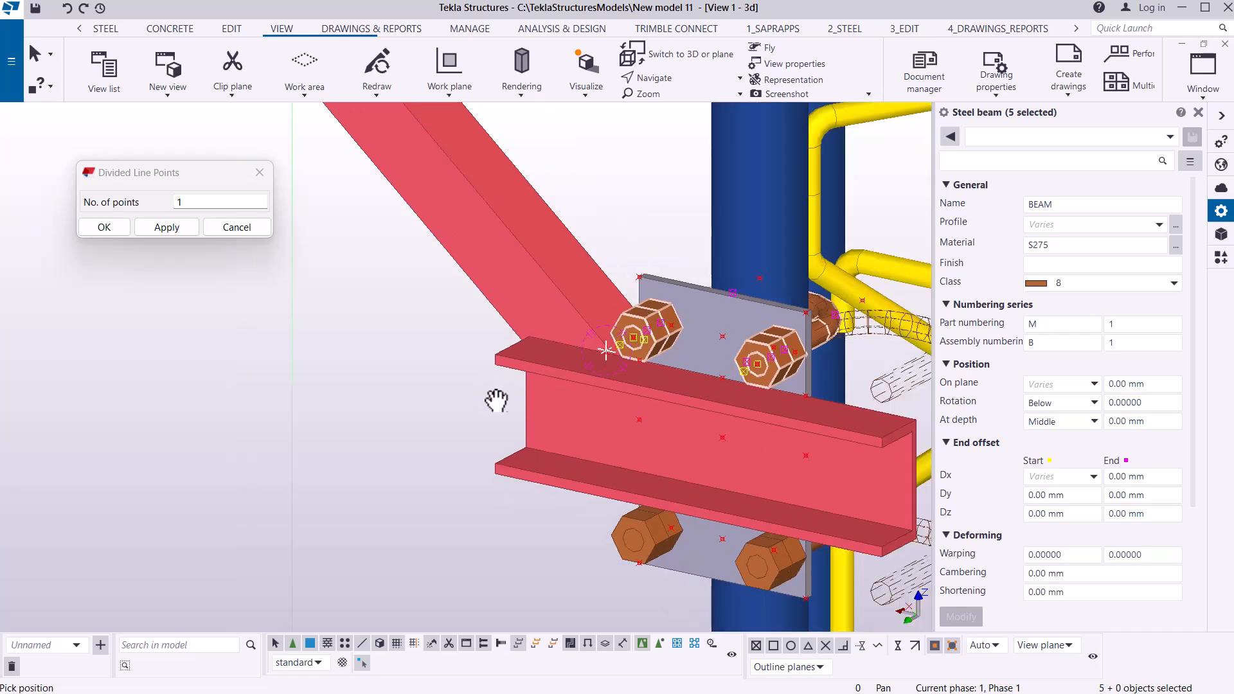